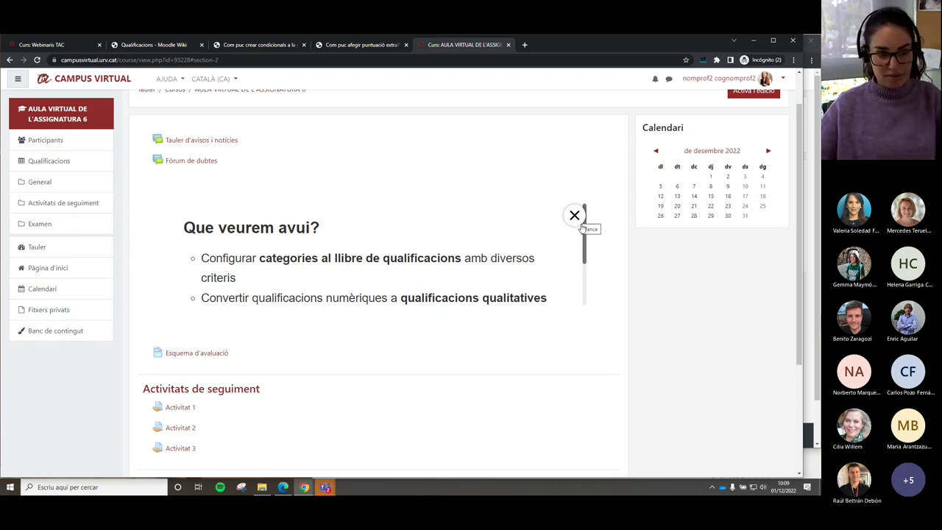
# Close the session agenda overlay on the course page and open the Esquema d'avaluació page.
pyautogui.click(573, 216)
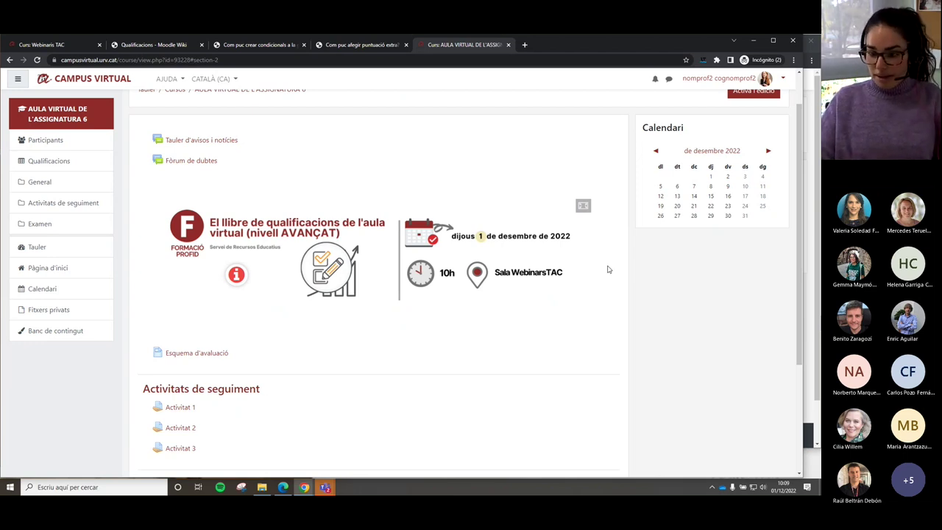
pyautogui.scroll(-1, 608, 269)
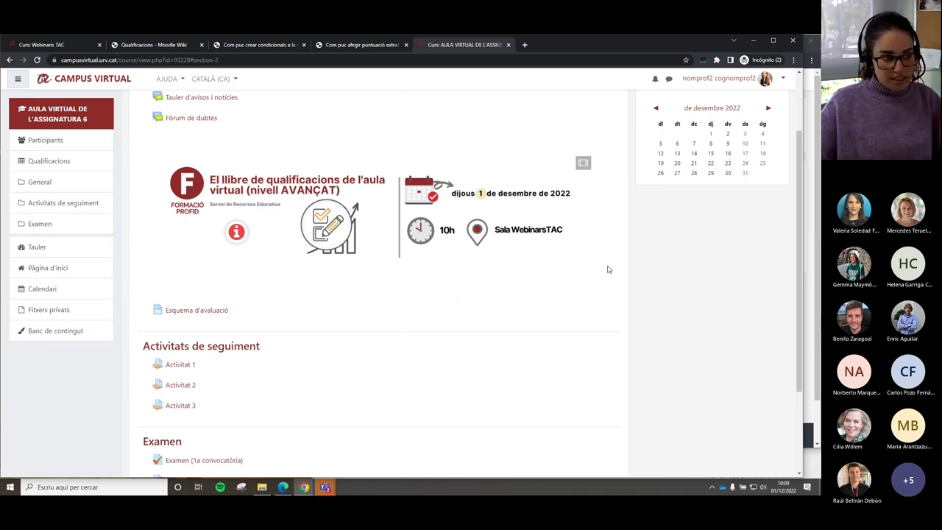
pyautogui.scroll(-1, 242, 306)
pyautogui.scroll(-1, 219, 282)
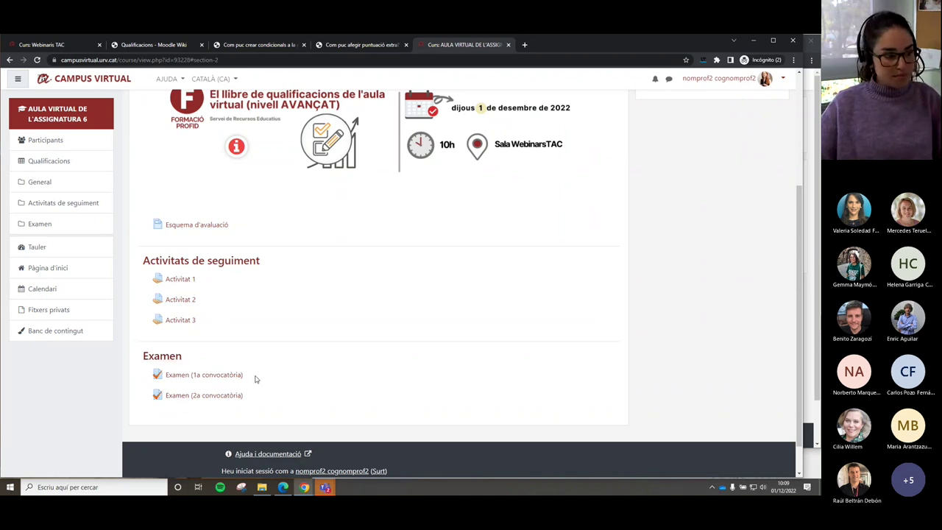
pyautogui.click(191, 225)
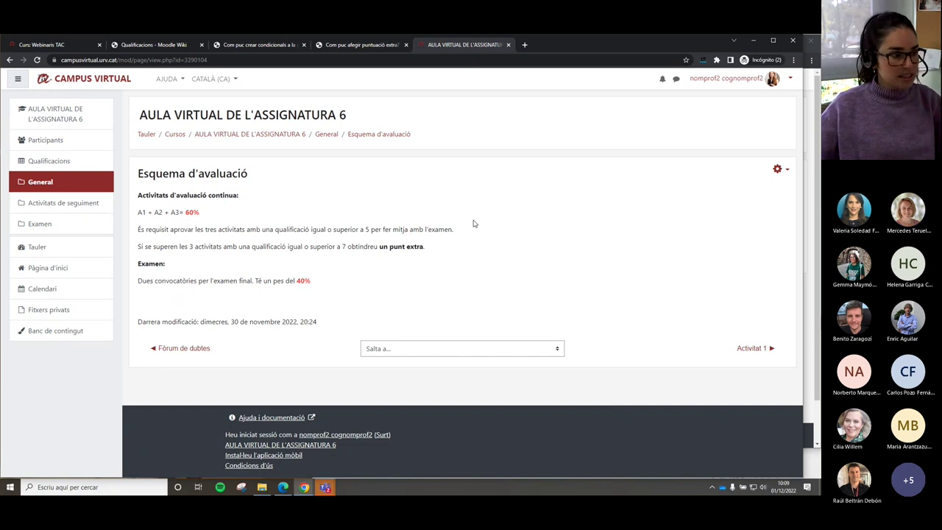
# Review the evaluation scheme's continuous assessment weighting, the extra point condition and the Examen section.
pyautogui.moveTo(147, 195); pyautogui.dragTo(184, 212)
pyautogui.click(213, 214)
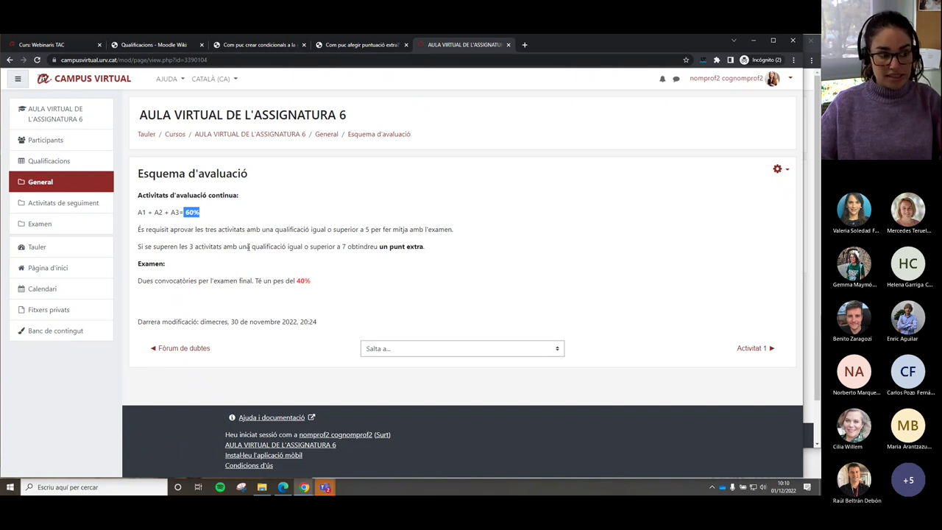
pyautogui.moveTo(261, 247); pyautogui.dragTo(425, 248)
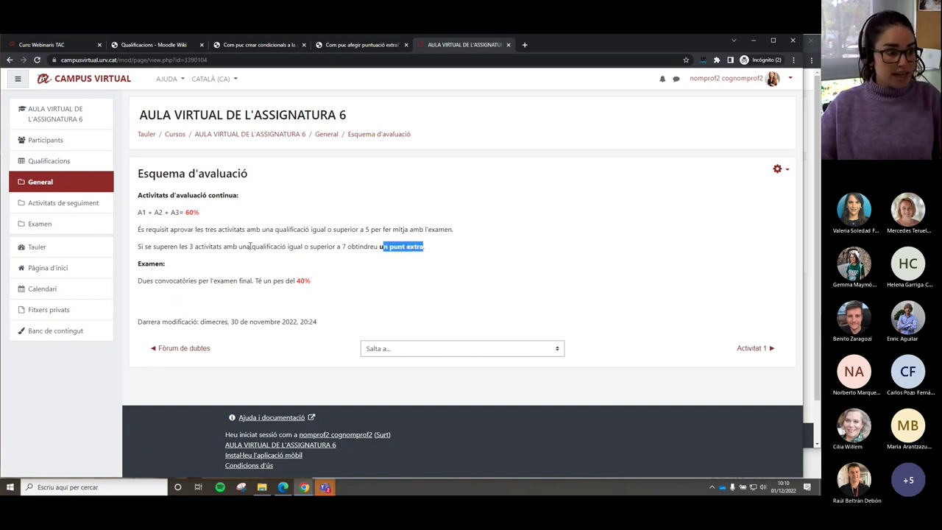
pyautogui.moveTo(139, 264); pyautogui.dragTo(156, 265)
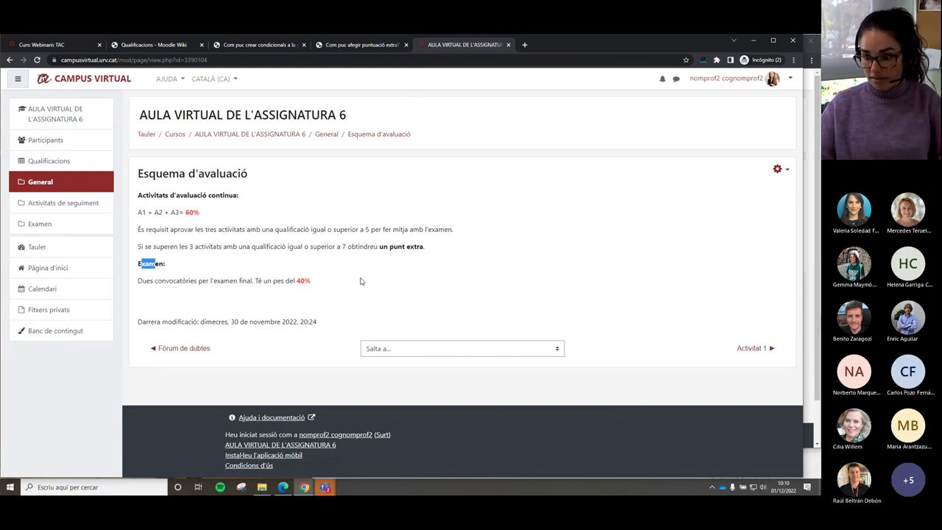
# Open the course's grader report and examine the first student's activity grades, activities total, extra point, exam total and course total.
pyautogui.click(59, 163)
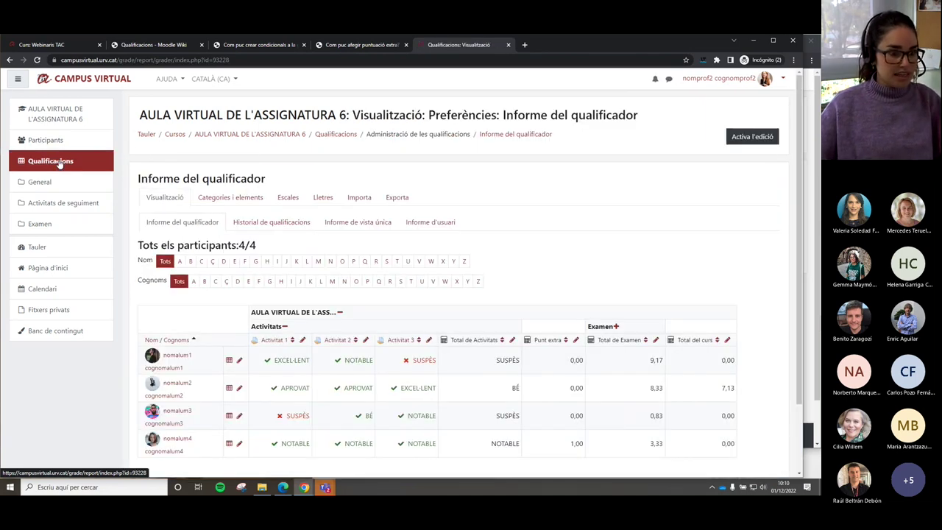
pyautogui.scroll(-2, 331, 294)
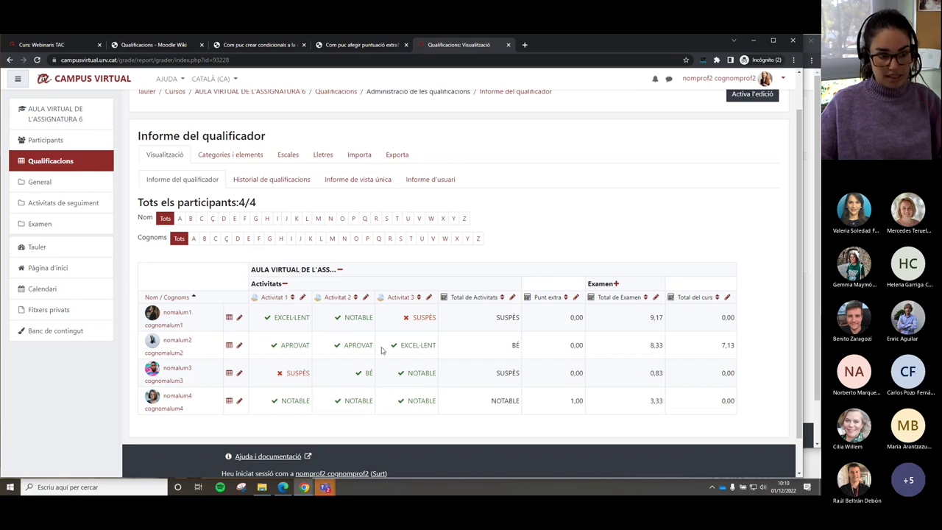
pyautogui.moveTo(494, 317); pyautogui.dragTo(520, 317)
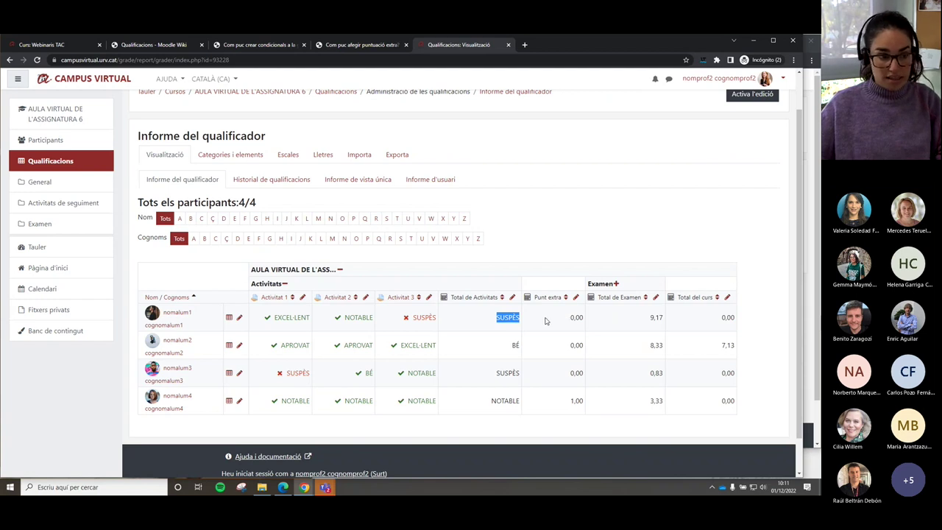
pyautogui.moveTo(434, 318); pyautogui.dragTo(280, 325)
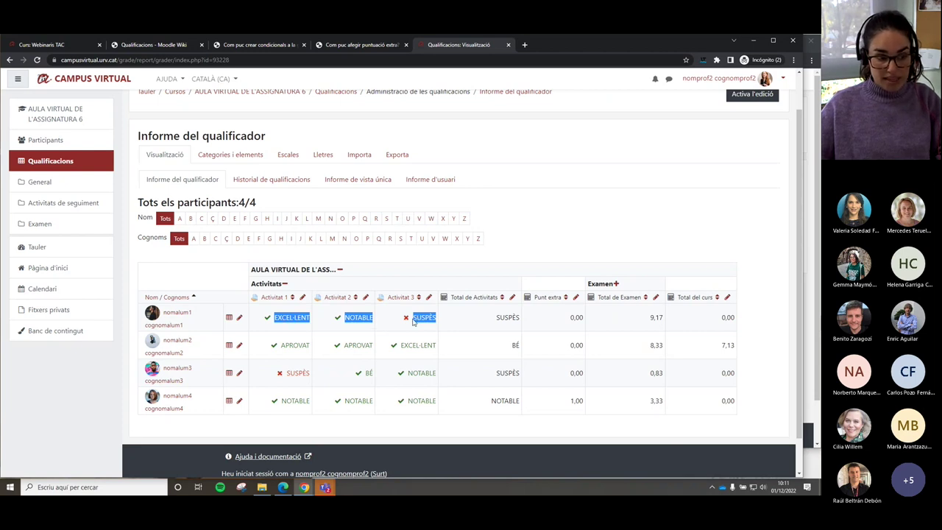
pyautogui.doubleClick(572, 319)
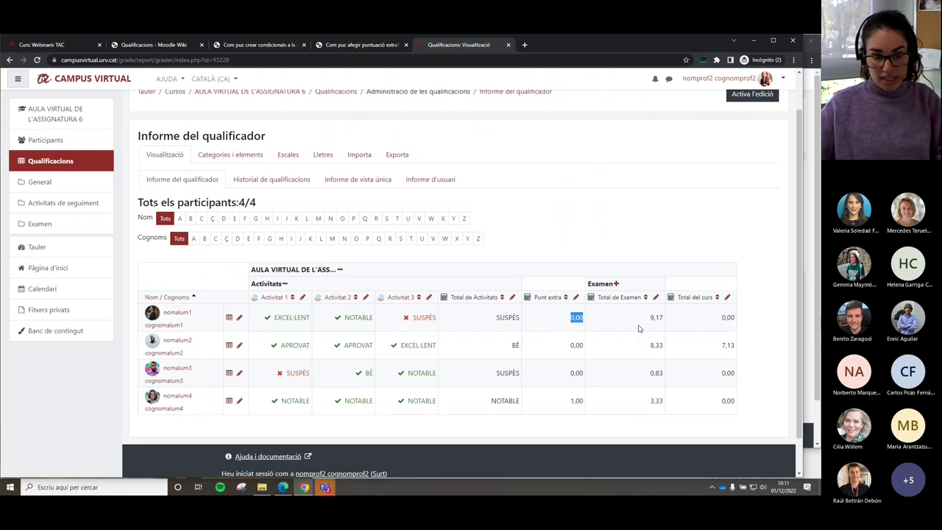
pyautogui.moveTo(650, 318); pyautogui.dragTo(666, 320)
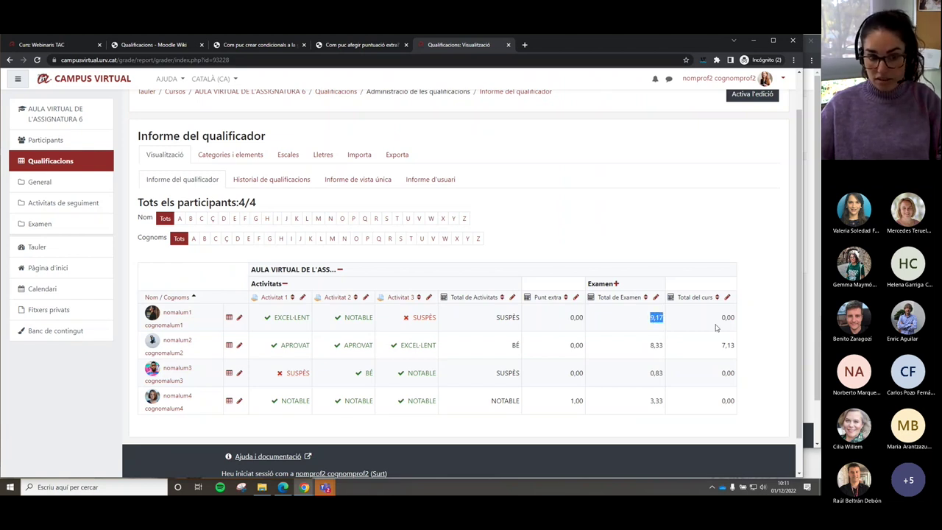
pyautogui.moveTo(721, 319); pyautogui.dragTo(735, 319)
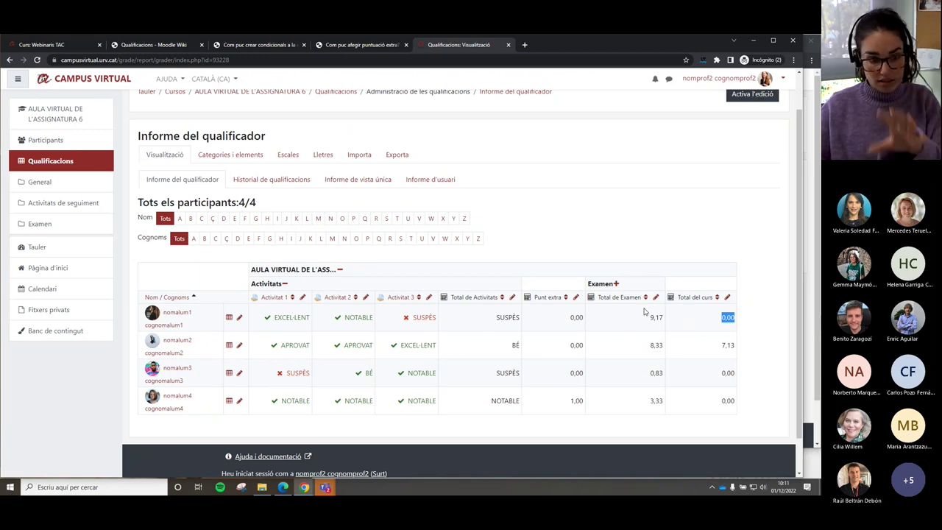
pyautogui.click(698, 317)
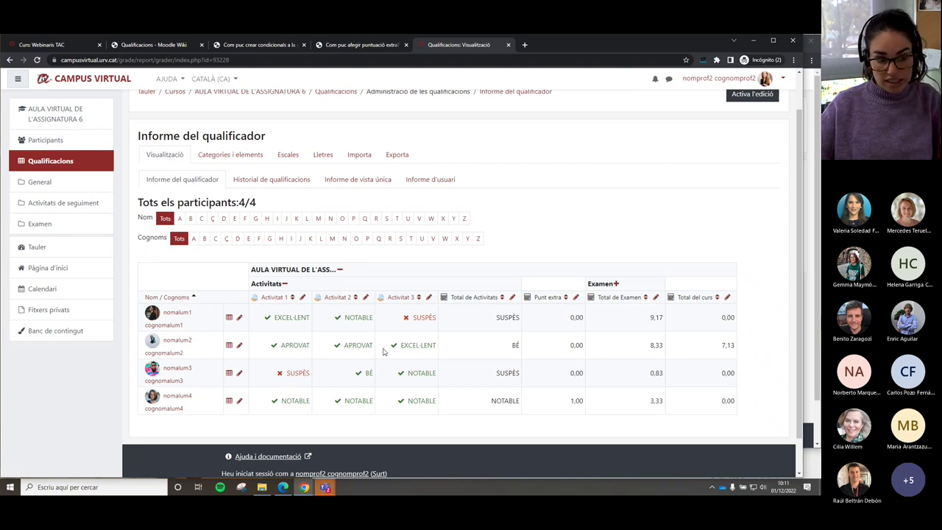
# Compare the second student's activities, extra point, exam and course totals, and check the fourth student's extra point.
pyautogui.doubleClick(515, 345)
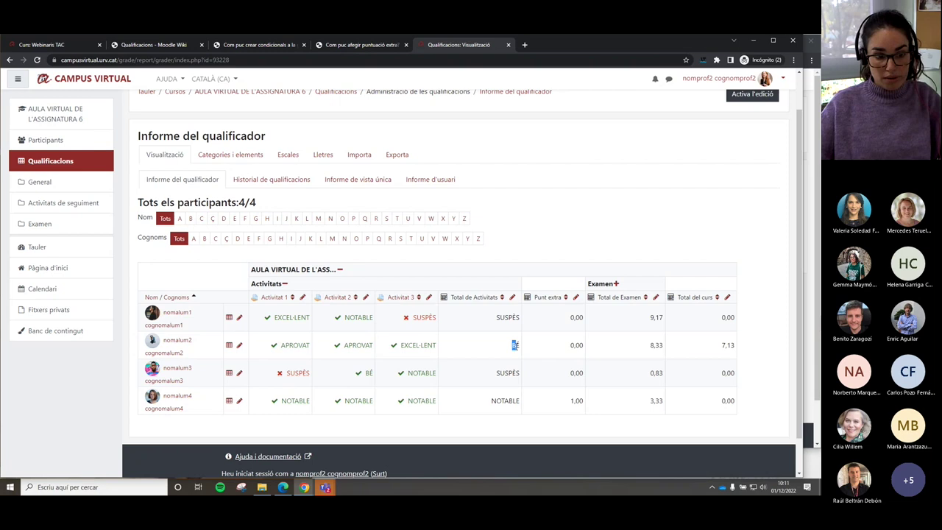
pyautogui.doubleClick(576, 345)
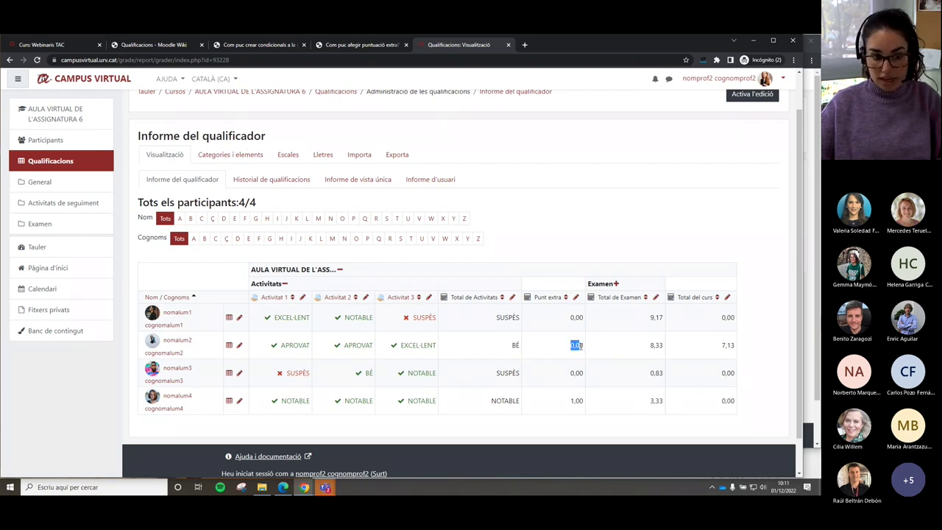
pyautogui.doubleClick(655, 345)
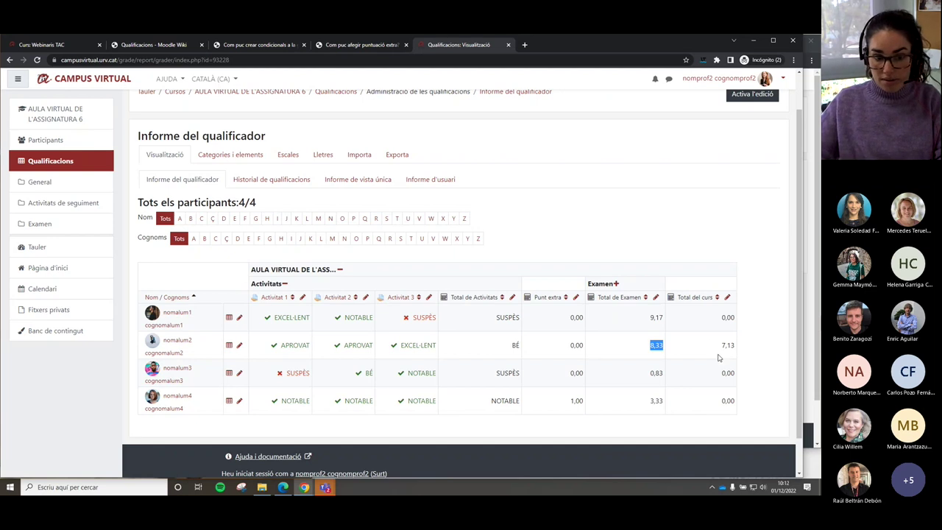
pyautogui.moveTo(720, 345)
pyautogui.mouseDown()
pyautogui.moveTo(727, 368)
pyautogui.moveTo(732, 345)
pyautogui.mouseUp()
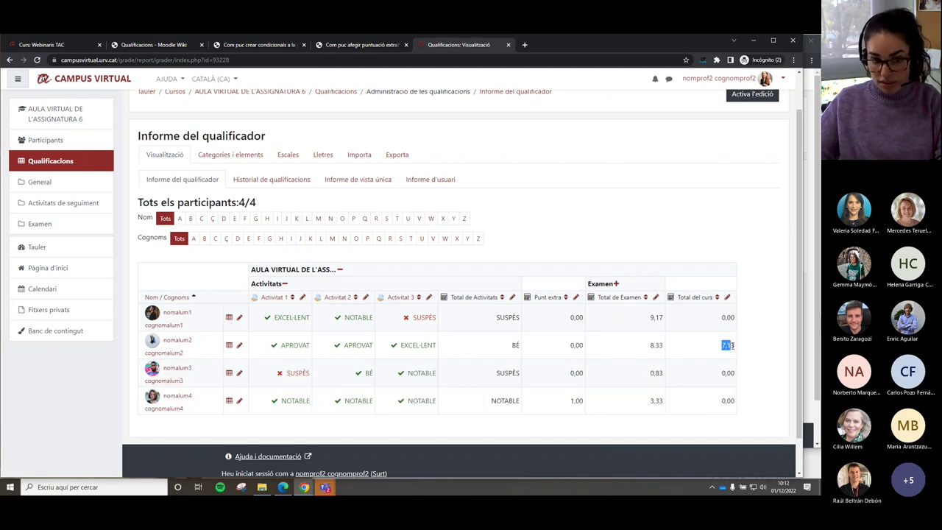
pyautogui.click(732, 345)
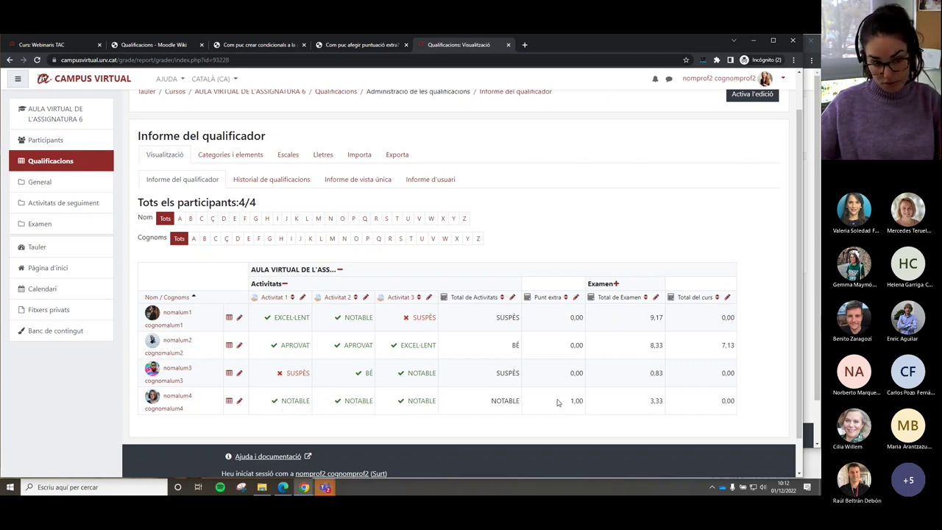
pyautogui.moveTo(565, 402); pyautogui.dragTo(578, 400)
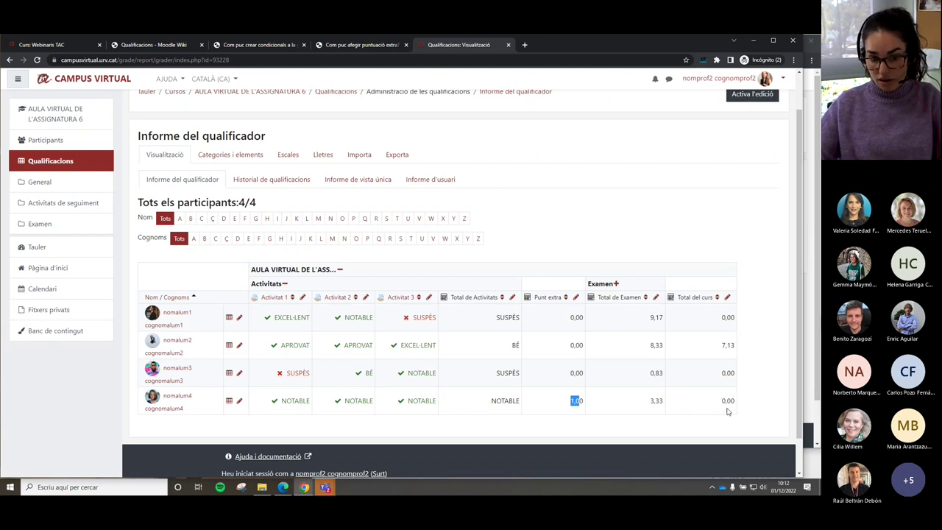
# Expand the Examen category in the grader report and inspect the columns for both exam sittings.
pyautogui.click(616, 284)
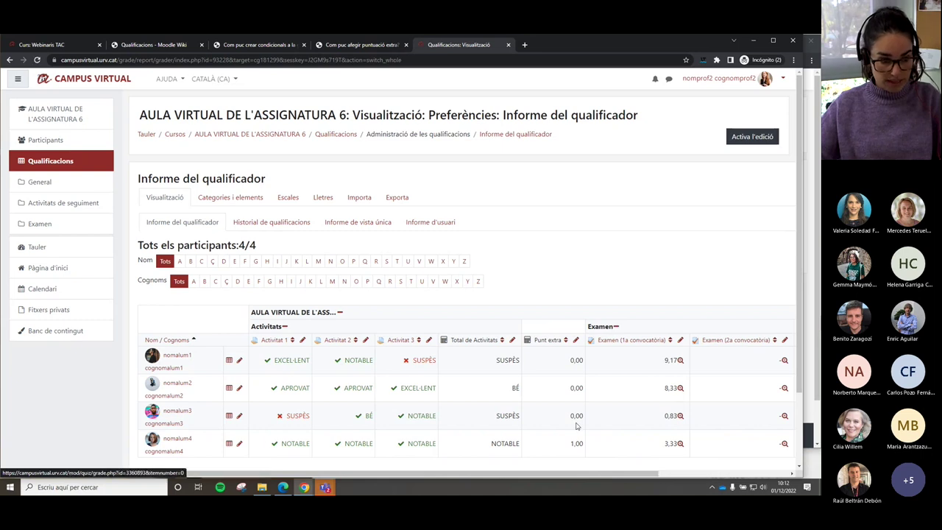
pyautogui.moveTo(567, 471); pyautogui.dragTo(674, 478)
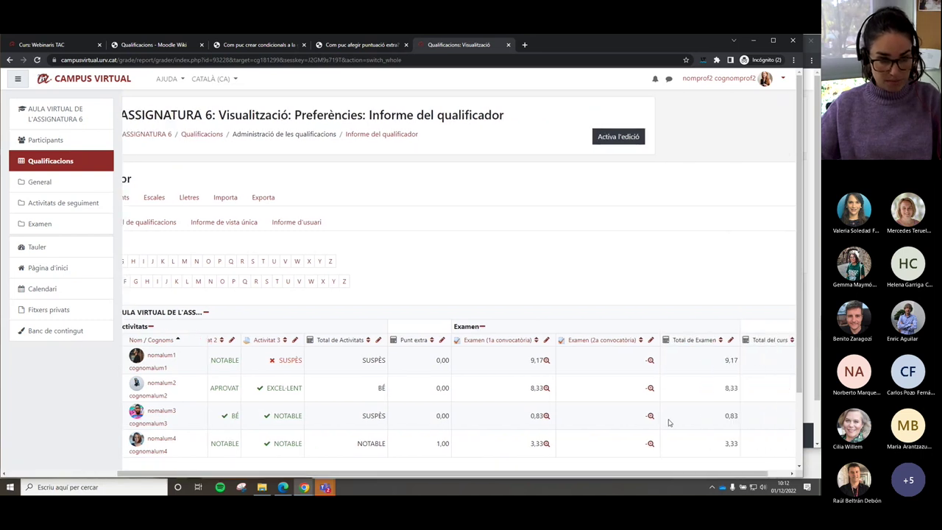
pyautogui.scroll(-2, 582, 364)
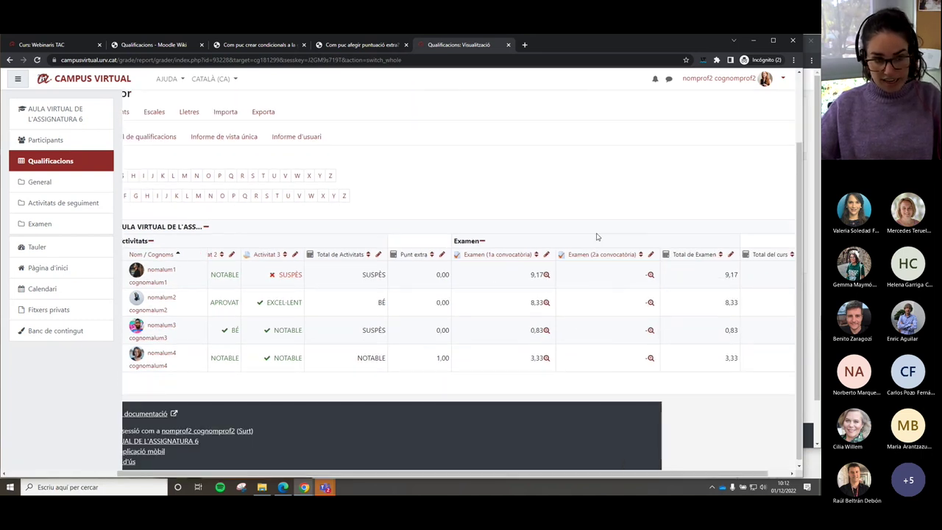
pyautogui.moveTo(665, 478); pyautogui.dragTo(540, 476)
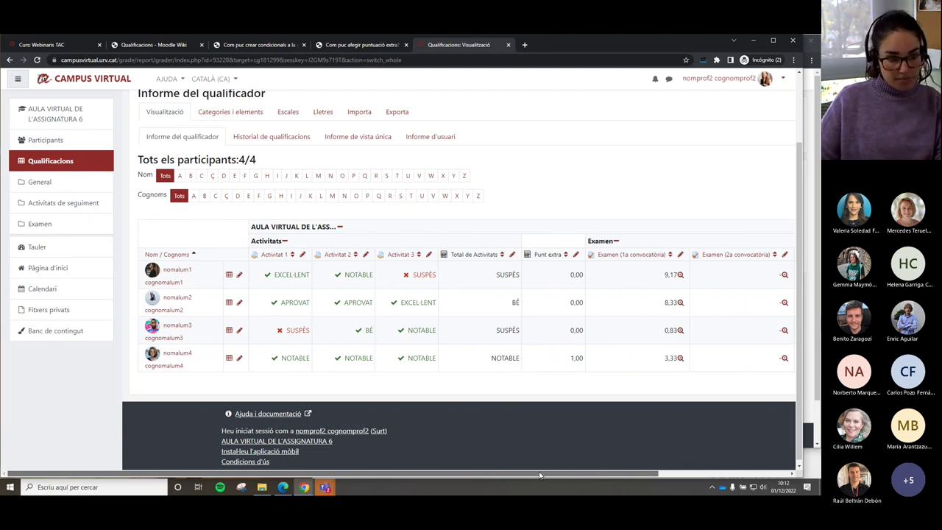
pyautogui.hscroll(2, 549, 475)
pyautogui.hscroll(-2, 549, 476)
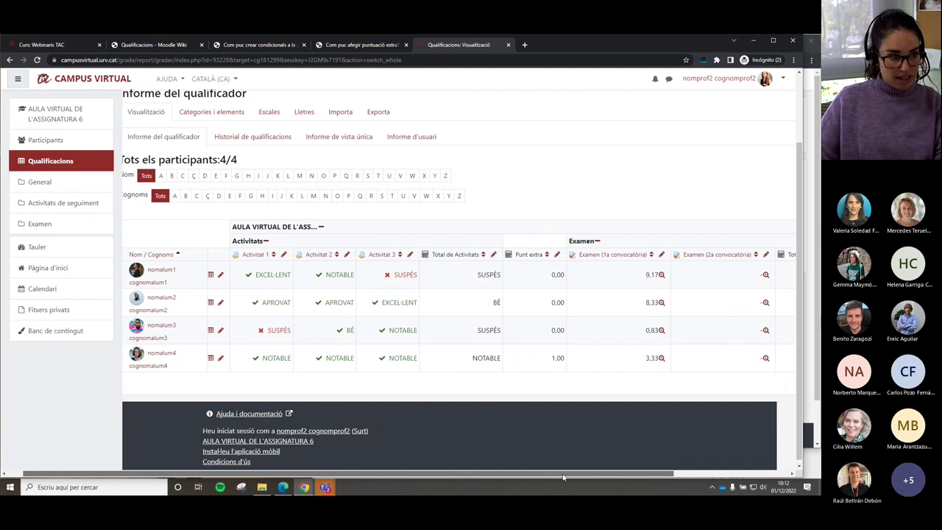
# Examine the expanded grader report from the qualitative activity grades through the Punt extra and exam columns to Total del curs.
pyautogui.click(177, 138)
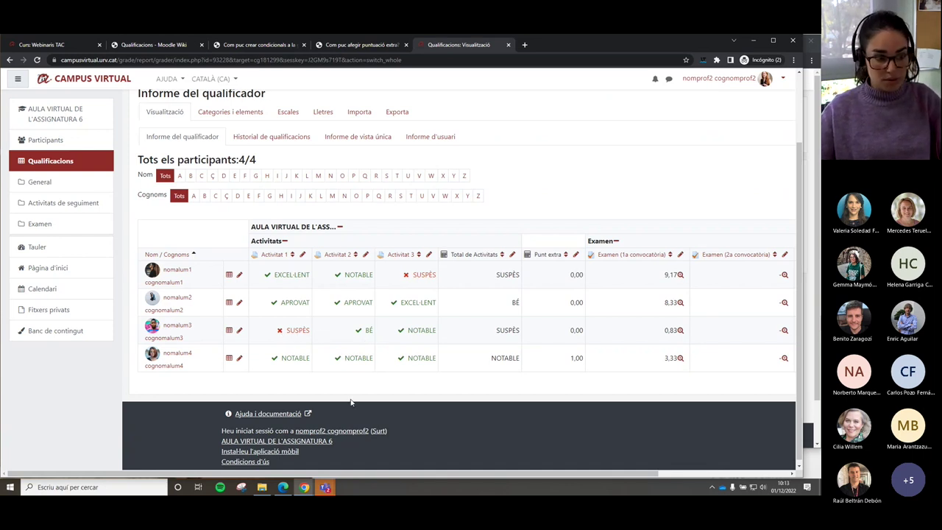
pyautogui.moveTo(338, 476); pyautogui.dragTo(368, 479)
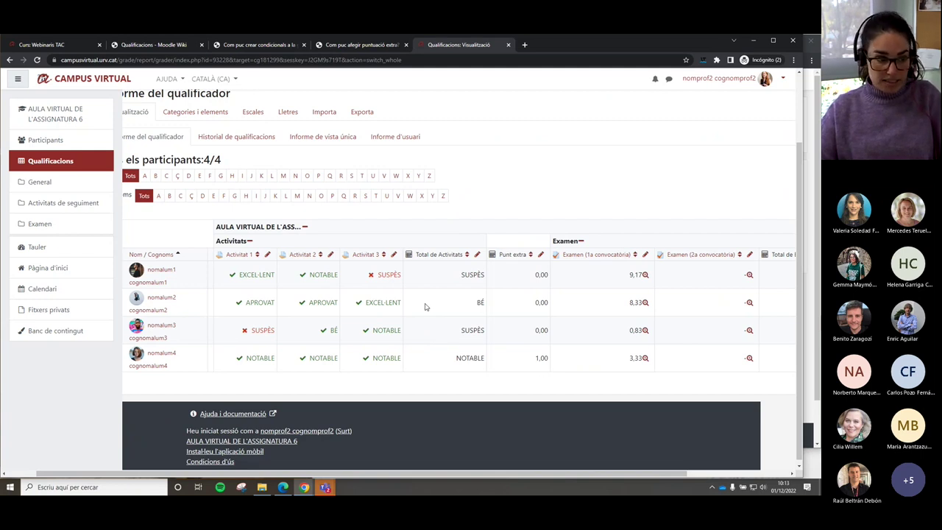
pyautogui.moveTo(239, 274); pyautogui.dragTo(272, 275)
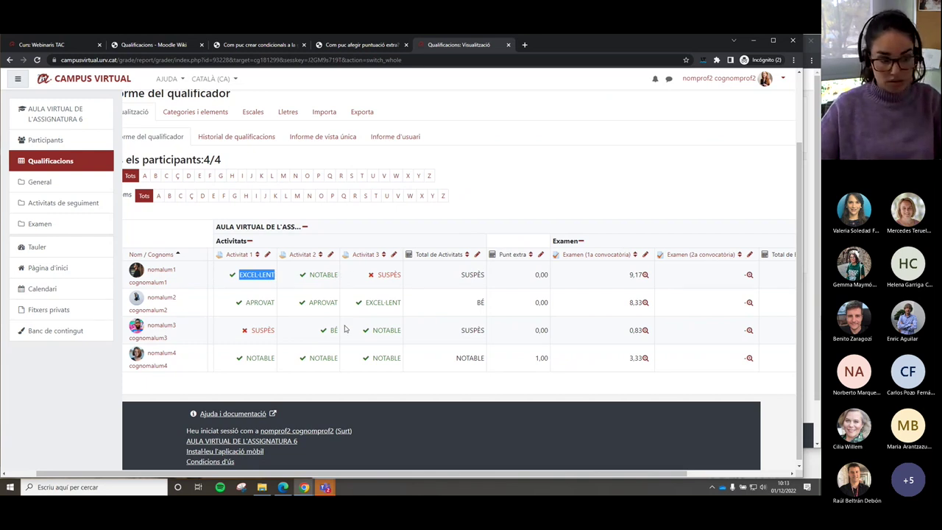
pyautogui.moveTo(400, 475)
pyautogui.mouseDown()
pyautogui.moveTo(429, 479)
pyautogui.moveTo(408, 478)
pyautogui.mouseUp()
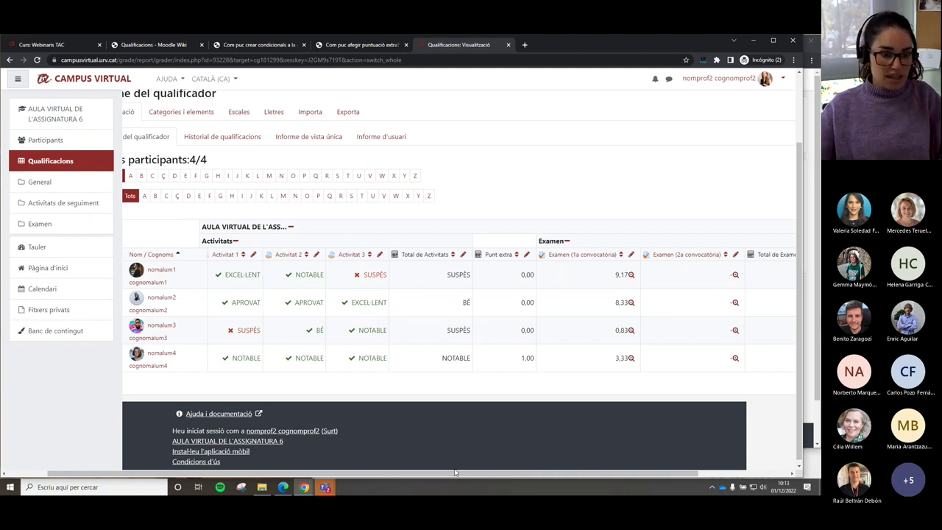
pyautogui.moveTo(468, 472); pyautogui.dragTo(509, 472)
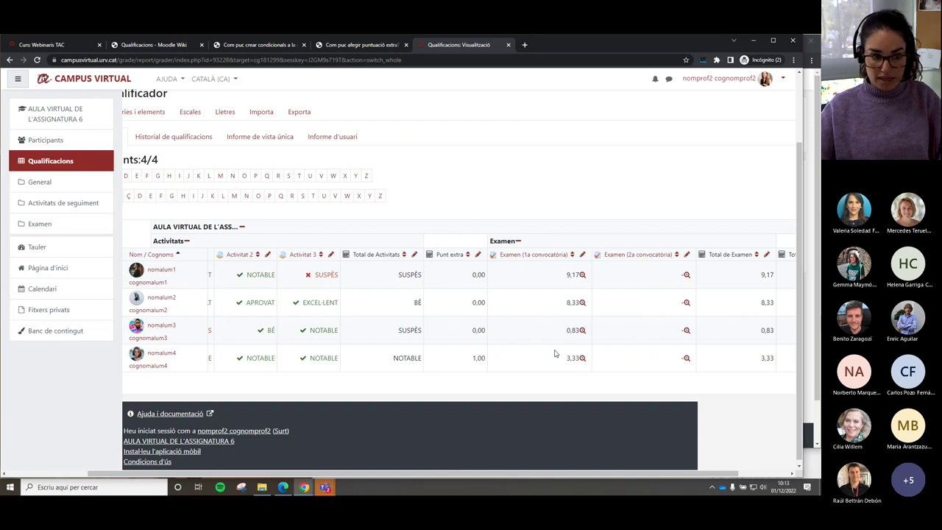
pyautogui.moveTo(580, 473); pyautogui.dragTo(630, 473)
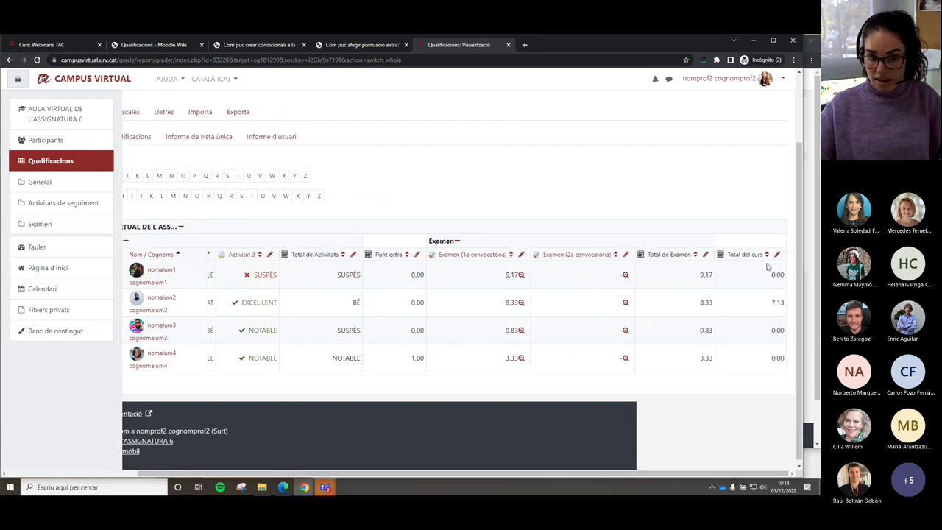
pyautogui.moveTo(774, 477); pyautogui.dragTo(643, 476)
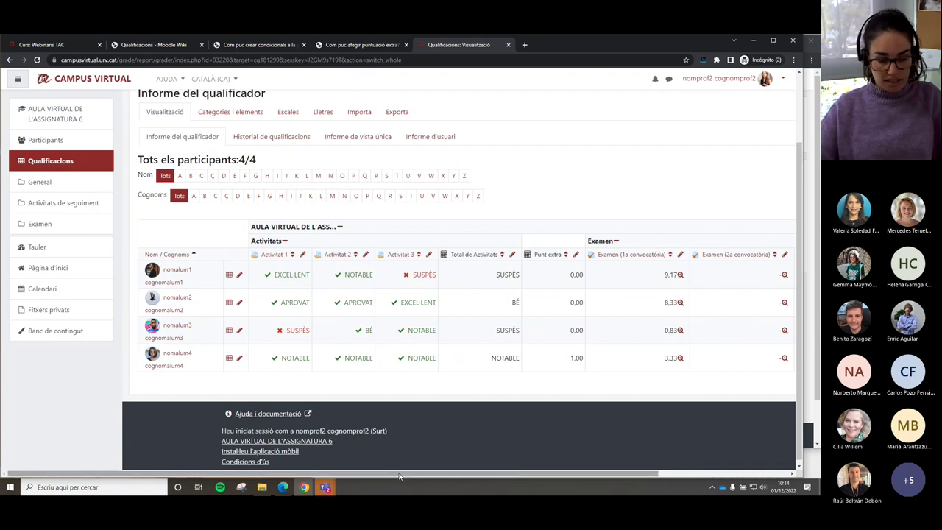
pyautogui.moveTo(399, 477); pyautogui.dragTo(560, 479)
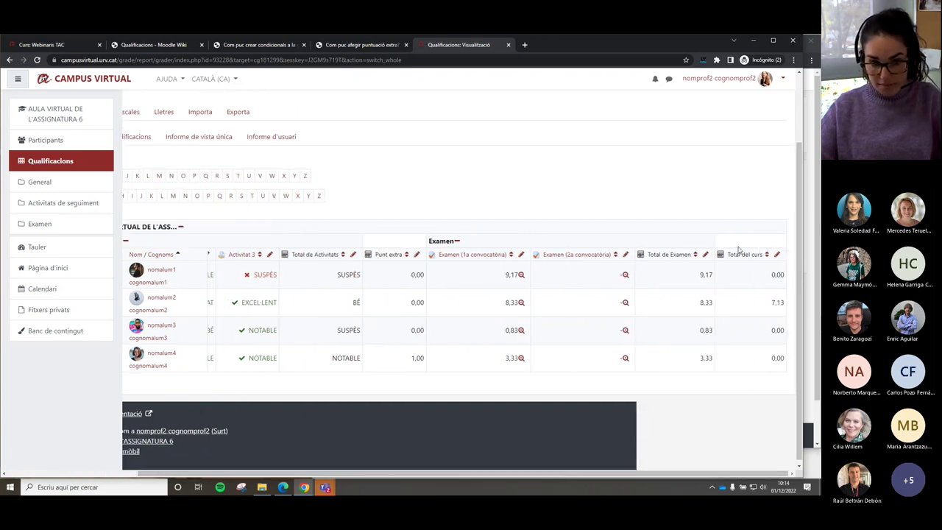
pyautogui.hscroll(-5, 745, 414)
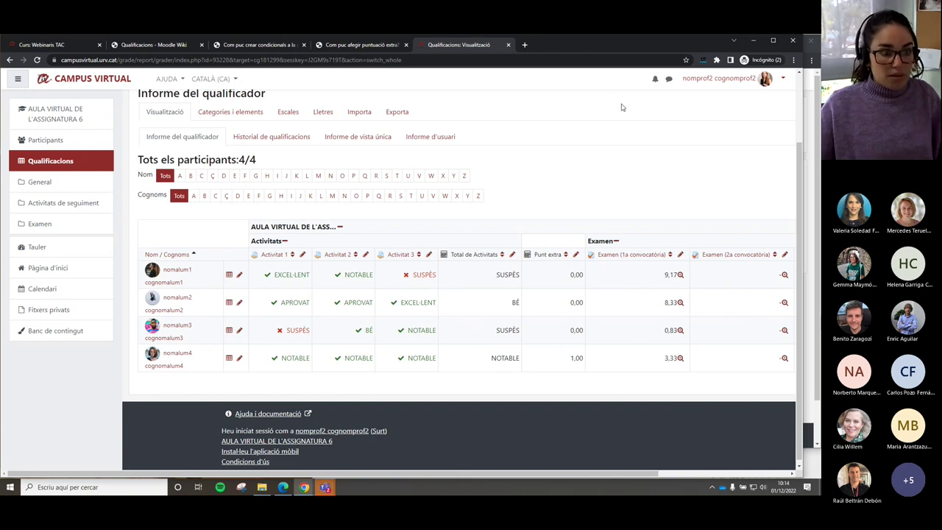
# Open the gradebook setup of AULA VIRTUAL DE L'ASSIGNATURA 6 and examine its categories, grade items and options for adding more.
pyautogui.scroll(1, 256, 133)
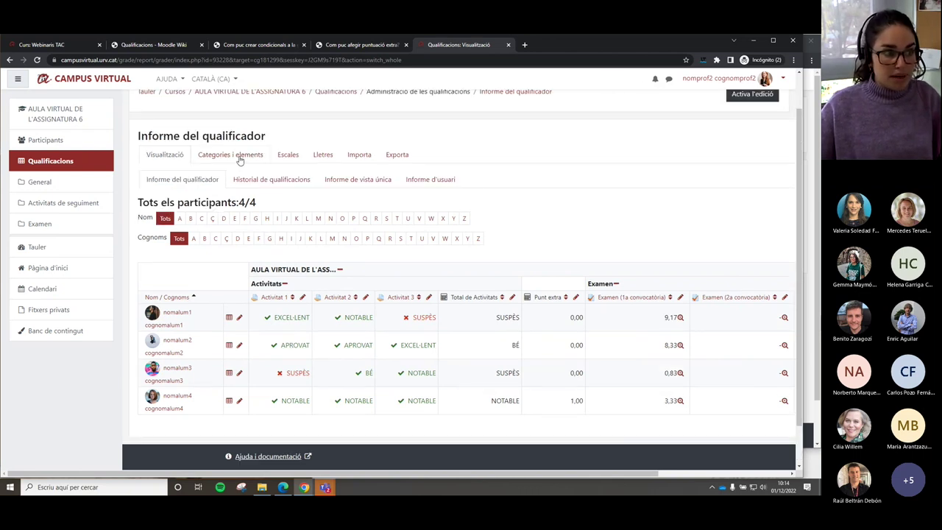
pyautogui.click(213, 157)
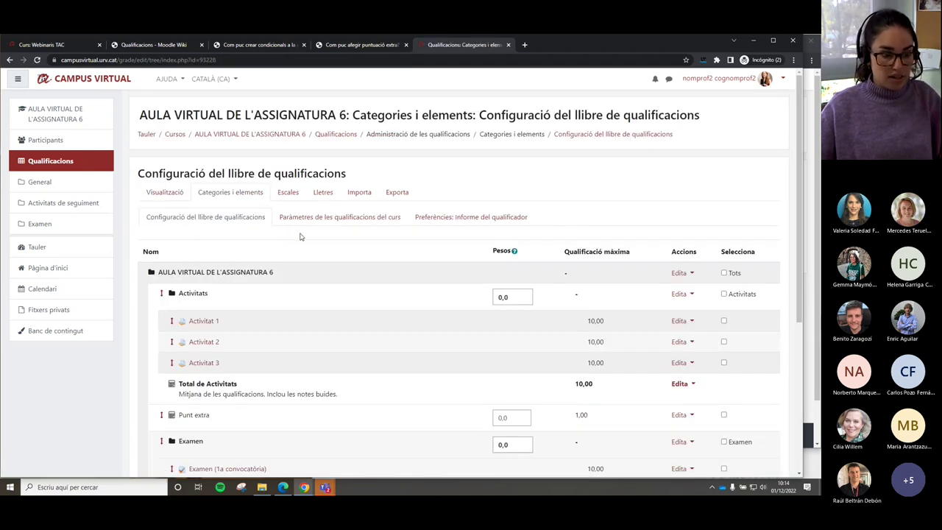
pyautogui.scroll(-3, 299, 237)
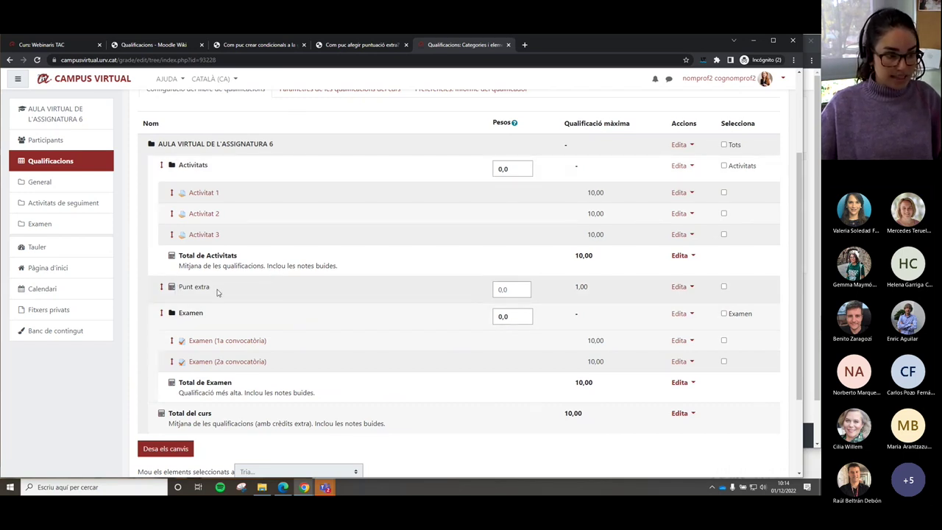
pyautogui.scroll(-2, 192, 289)
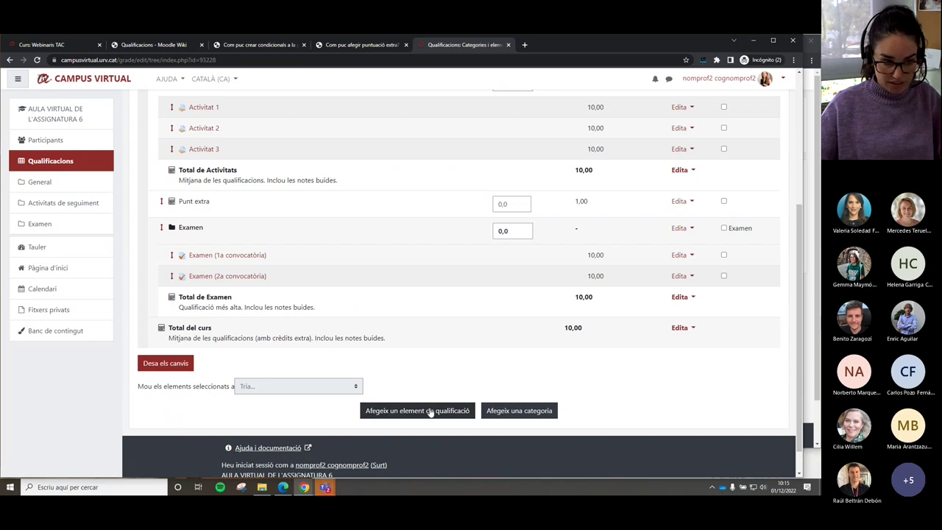
pyautogui.scroll(1, 387, 214)
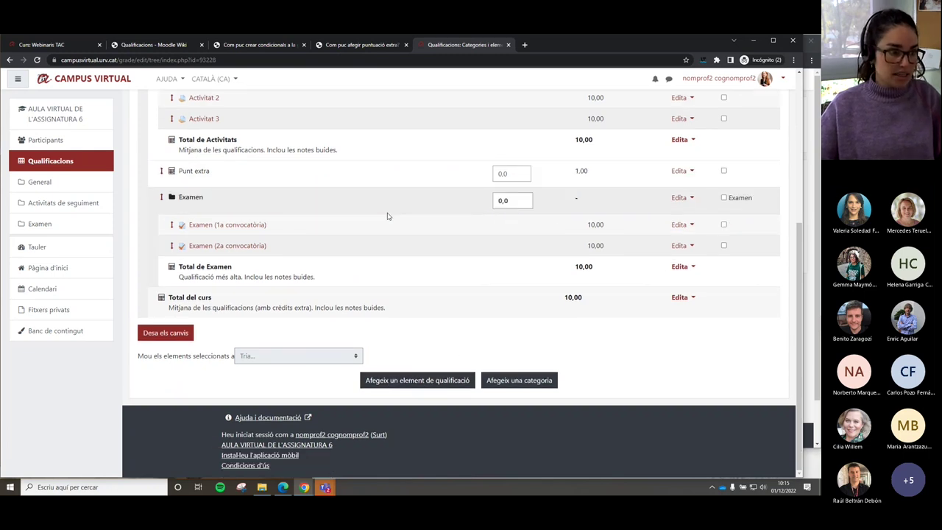
# Review the Punt extra item, the Activitats category and its Total de Activitats in the gradebook setup.
pyautogui.moveTo(222, 260); pyautogui.dragTo(175, 260)
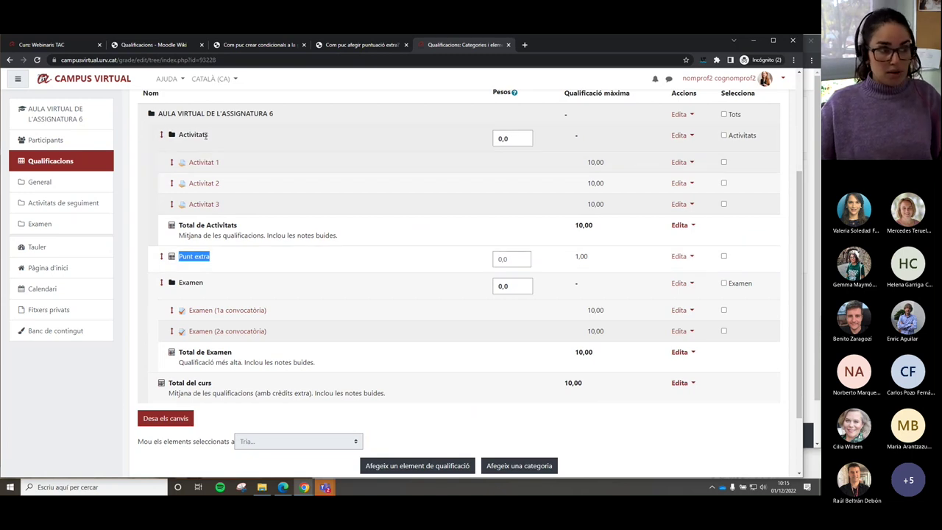
pyautogui.moveTo(211, 136); pyautogui.dragTo(176, 138)
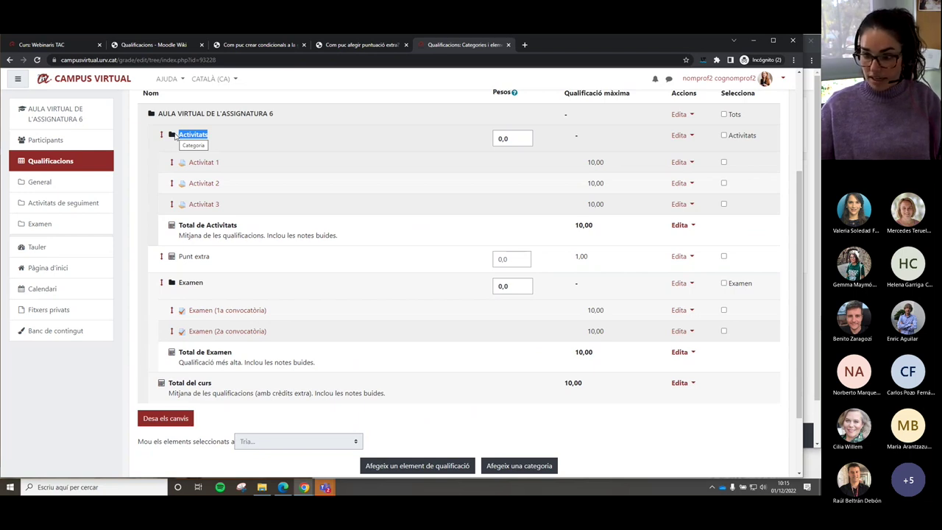
pyautogui.click(179, 228)
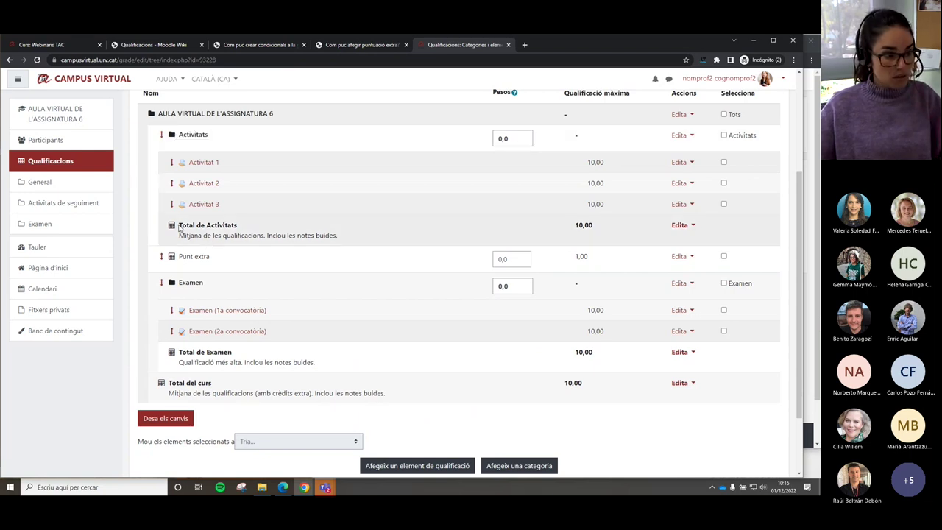
pyautogui.moveTo(179, 227); pyautogui.dragTo(232, 225)
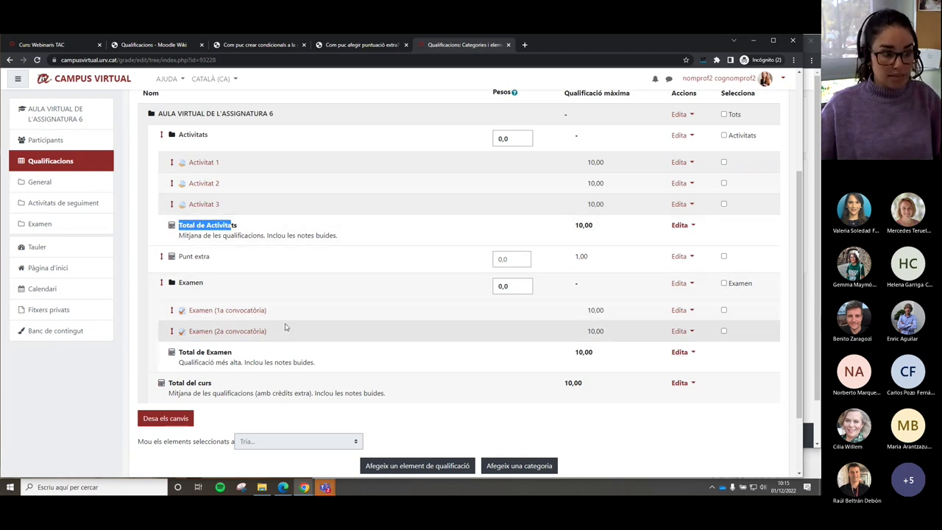
# Examine the Examen category and the aggregation methods of Total de Examen and Total del curs.
pyautogui.click(222, 287)
pyautogui.moveTo(222, 287); pyautogui.dragTo(178, 283)
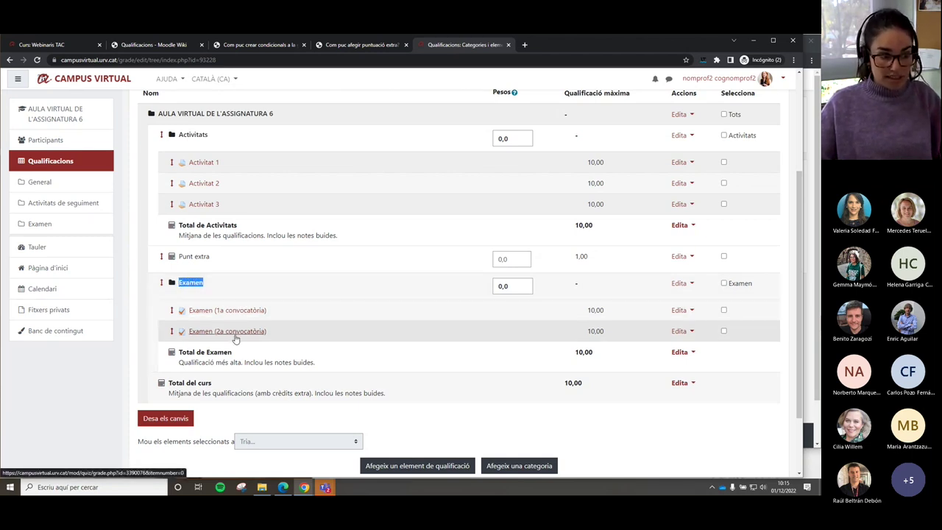
pyautogui.moveTo(179, 363); pyautogui.dragTo(313, 366)
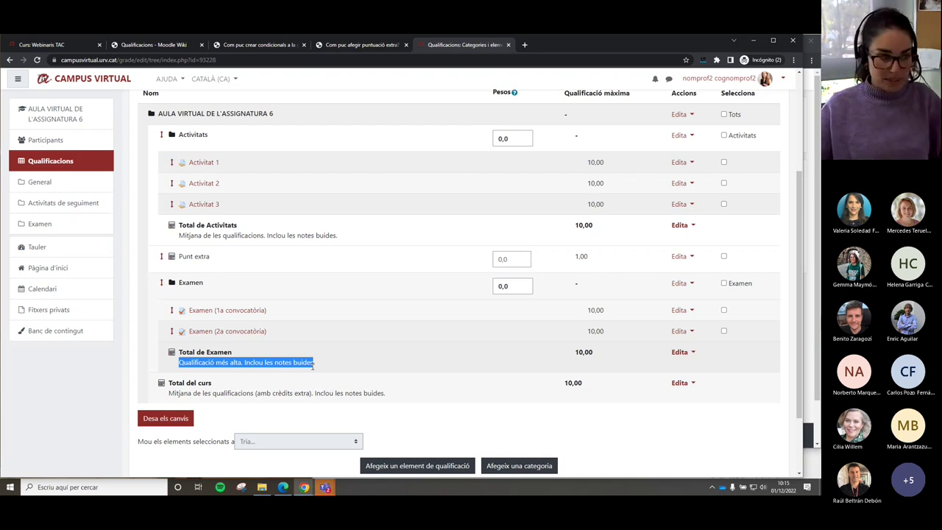
pyautogui.scroll(1, 342, 292)
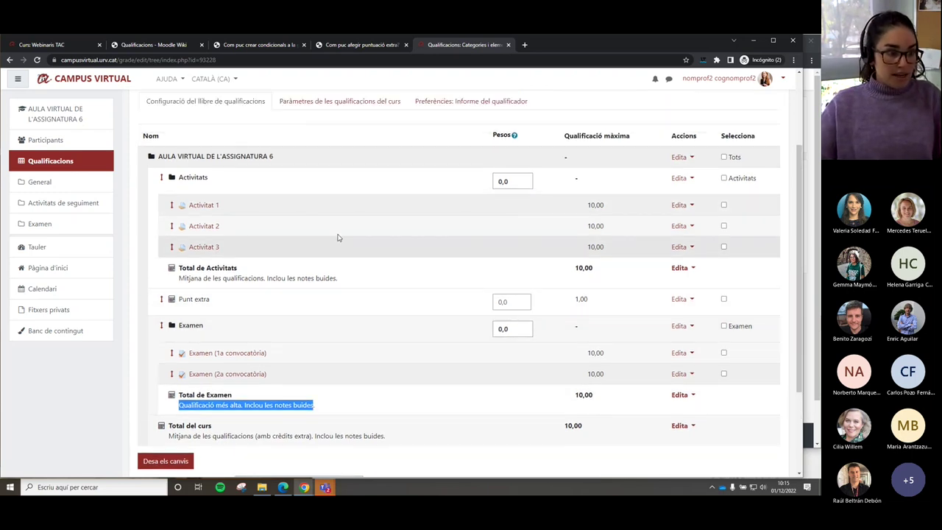
pyautogui.moveTo(169, 435); pyautogui.dragTo(385, 435)
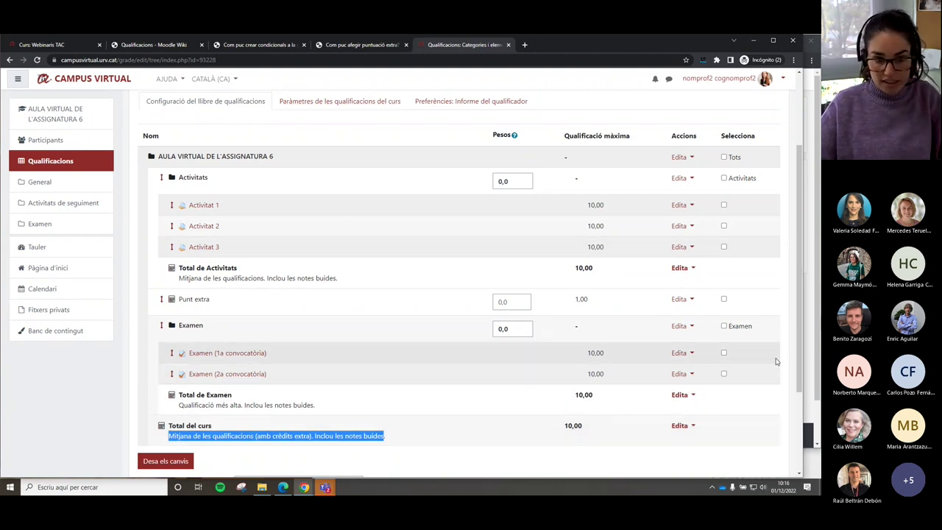
# Switch to the AULA VIRTUAL DE L'ASSIGNATURA 7 window, enlarge it and open the course's grader report.
pyautogui.hotkey('alt', 'Tab')
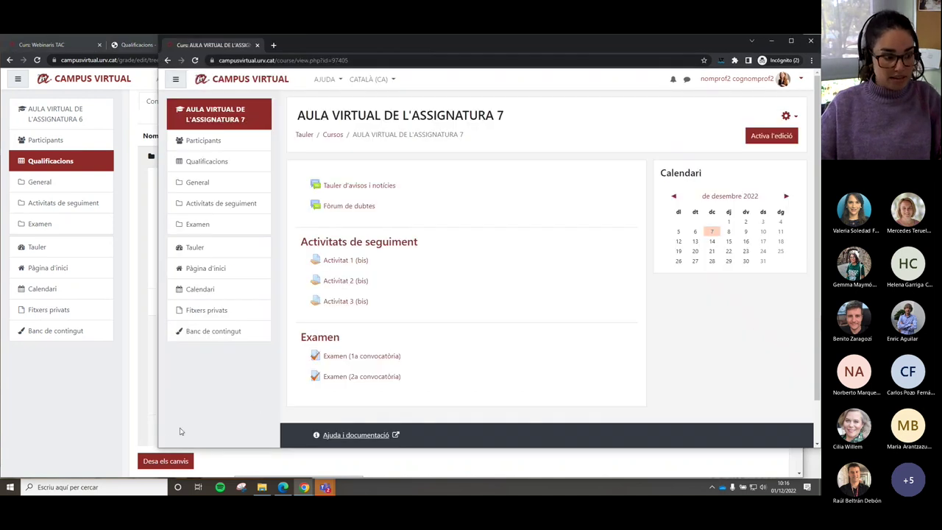
pyautogui.moveTo(161, 448); pyautogui.dragTo(74, 448)
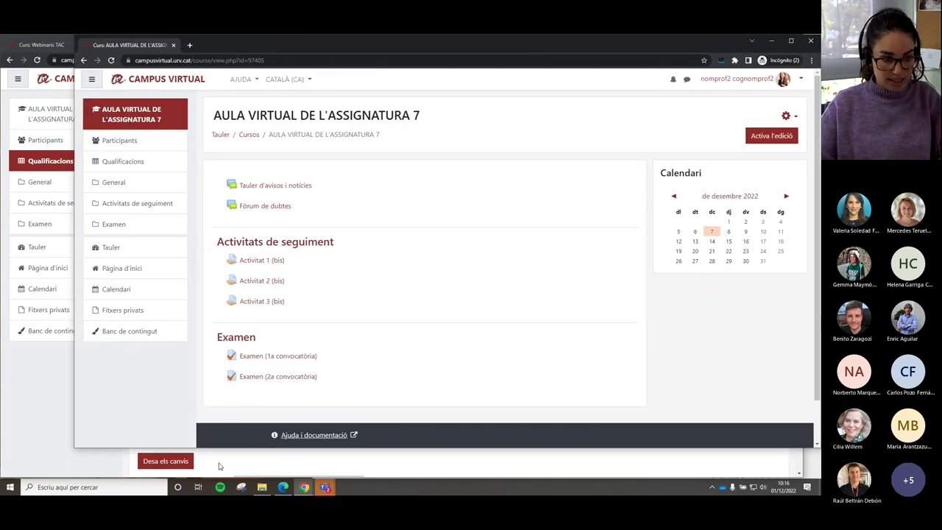
pyautogui.moveTo(269, 448); pyautogui.dragTo(268, 475)
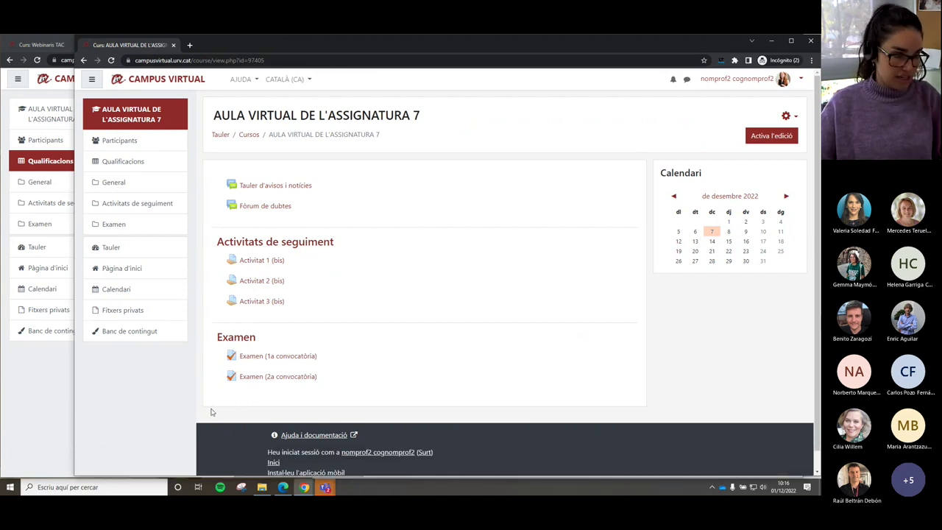
pyautogui.click(123, 161)
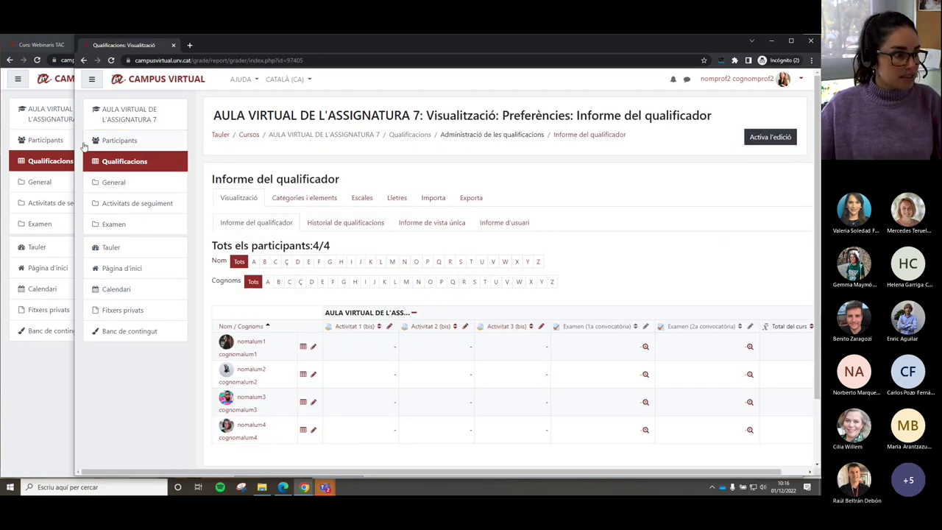
pyautogui.moveTo(74, 140); pyautogui.dragTo(8, 148)
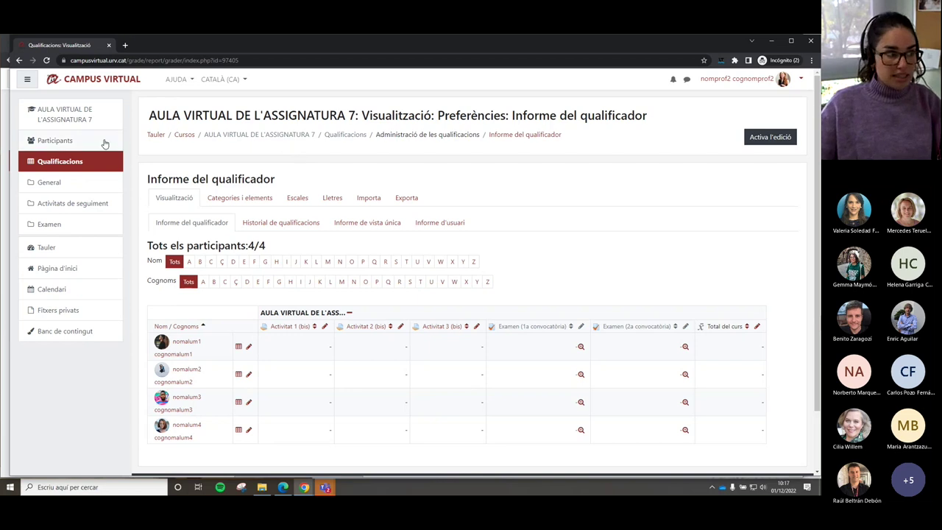
# In the gradebook setup, create a category named Activitats with the aggregation Mitjana de les qualificacions.
pyautogui.click(233, 198)
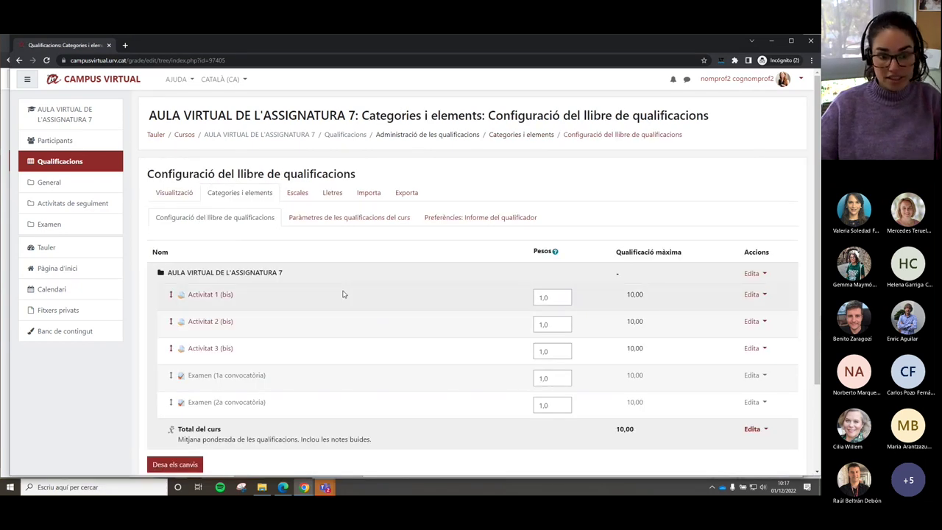
pyautogui.scroll(-1, 343, 294)
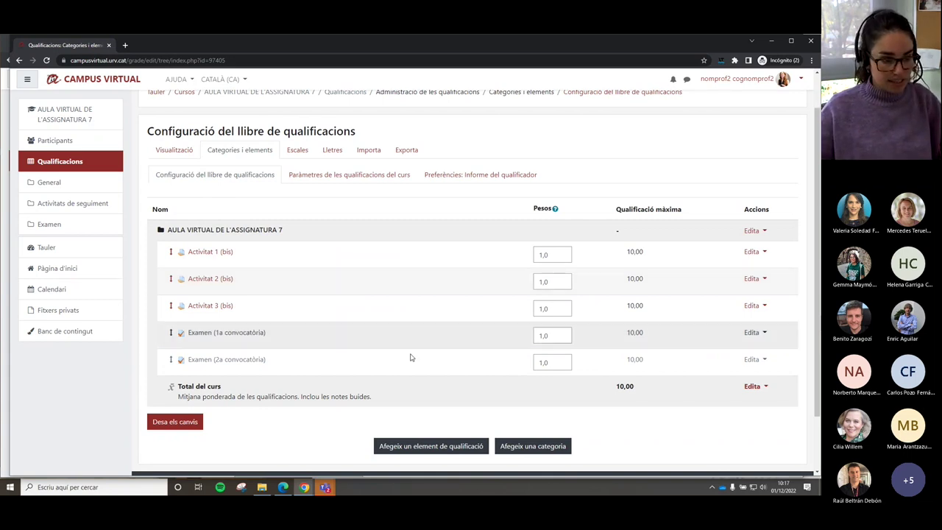
pyautogui.click(532, 452)
pyautogui.click(353, 204)
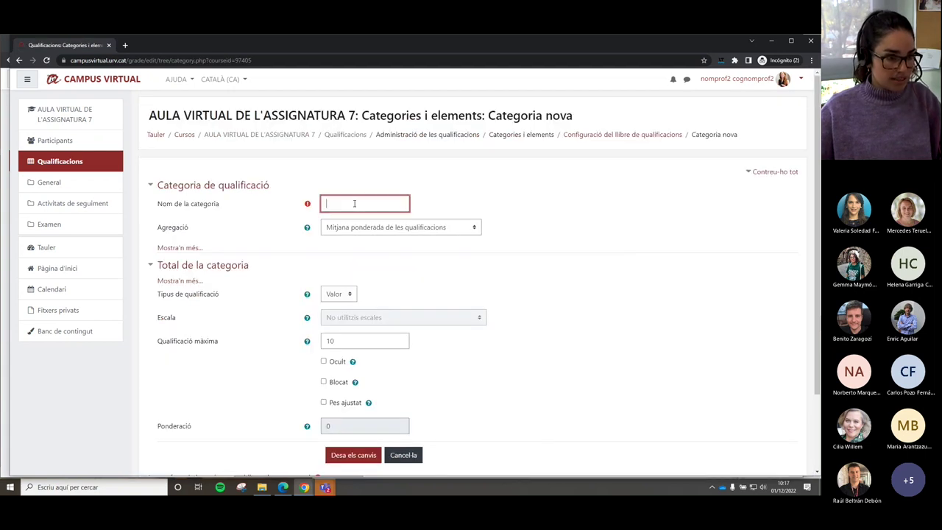
pyautogui.write('Activit')
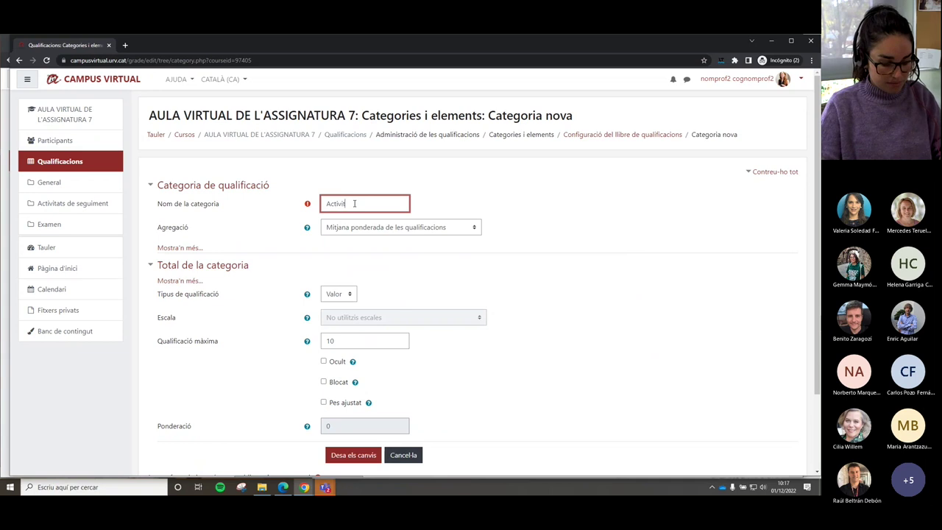
pyautogui.write('at')
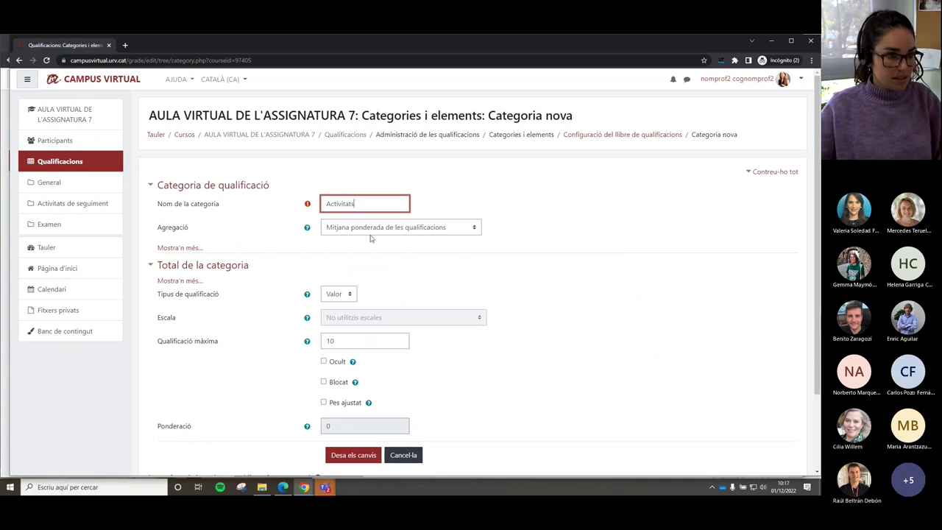
pyautogui.write('s')
pyautogui.click(386, 228)
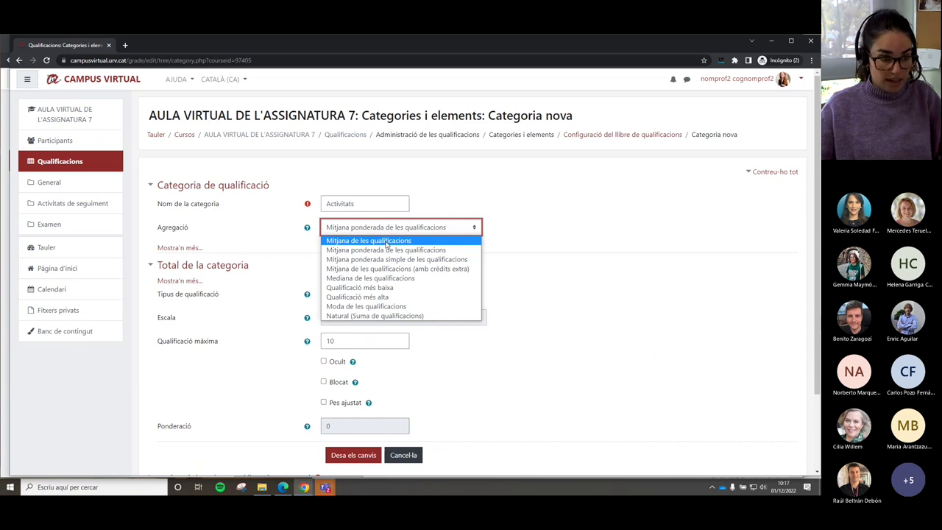
pyautogui.click(386, 240)
pyautogui.scroll(-1, 448, 311)
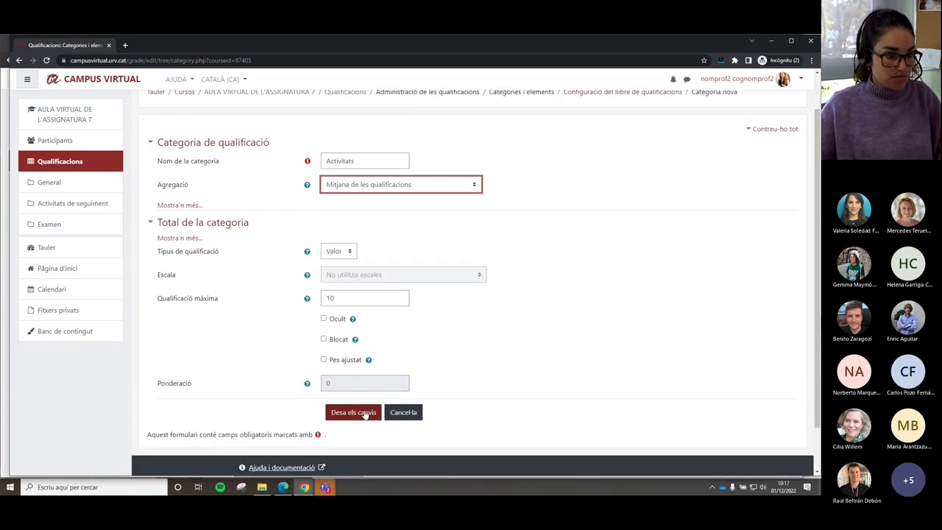
pyautogui.click(365, 414)
# Move Activitat 1 (bis), Activitat 2 (bis) and Activitat 3 (bis) into the Activitats category.
pyautogui.scroll(-2, 363, 413)
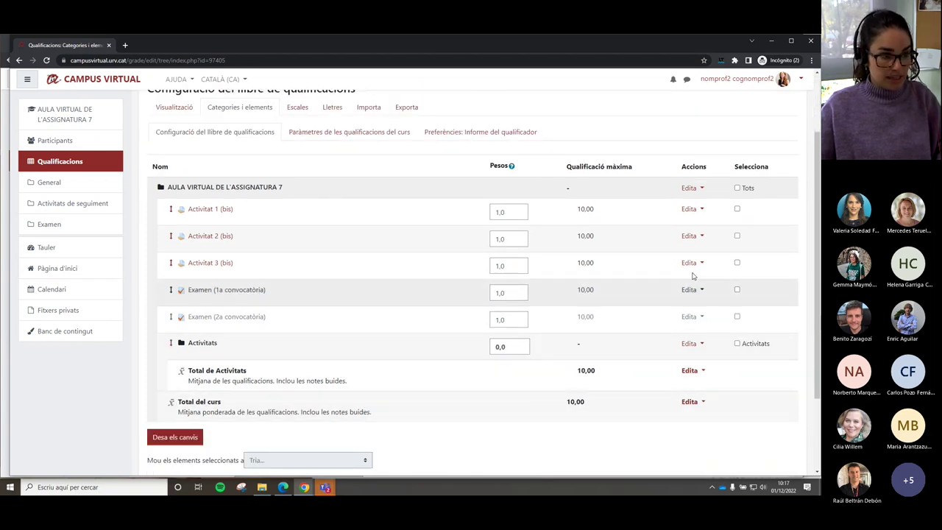
pyautogui.click(736, 208)
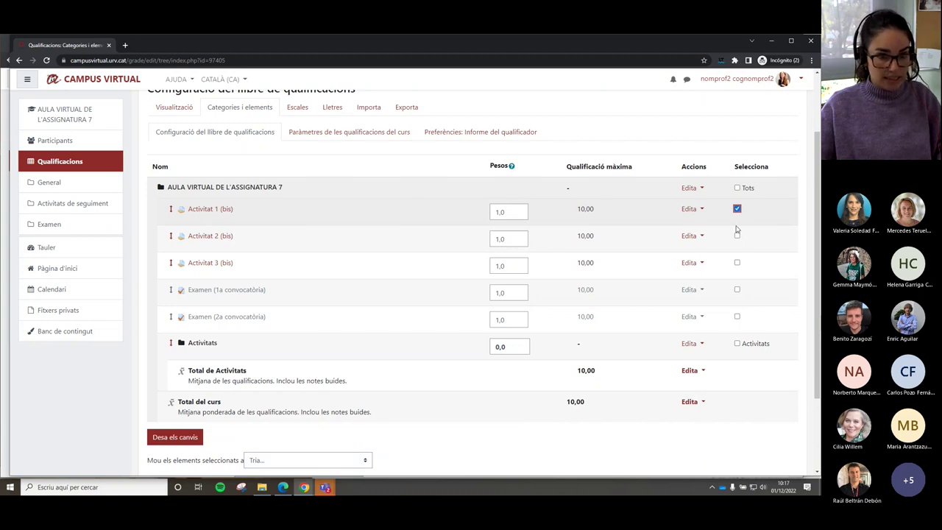
pyautogui.click(736, 234)
pyautogui.click(737, 262)
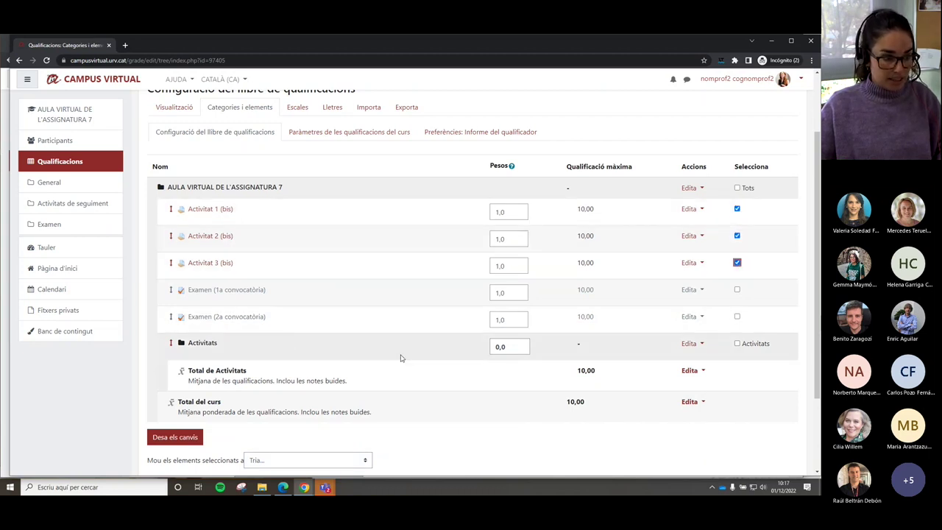
pyautogui.click(292, 458)
pyautogui.click(291, 448)
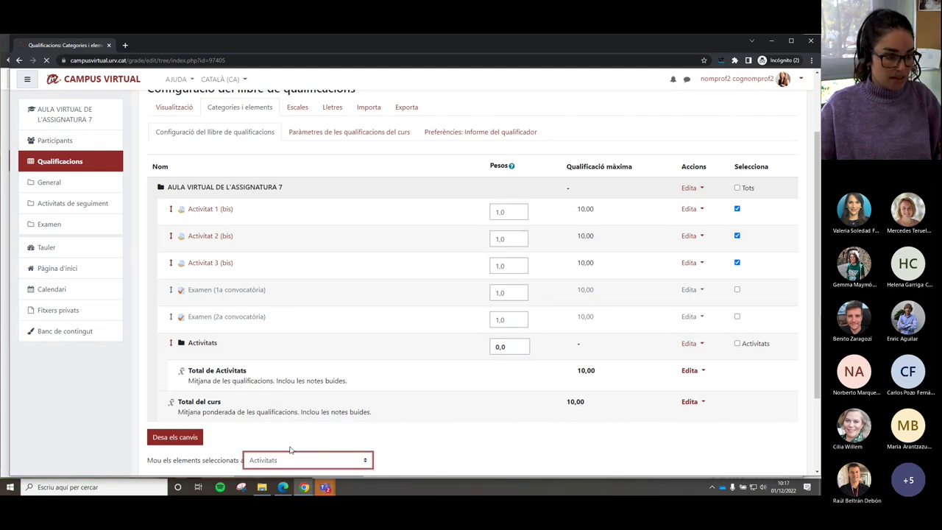
# Create a category named Examen with the aggregation Qualificació més alta and save it.
pyautogui.scroll(-3, 332, 408)
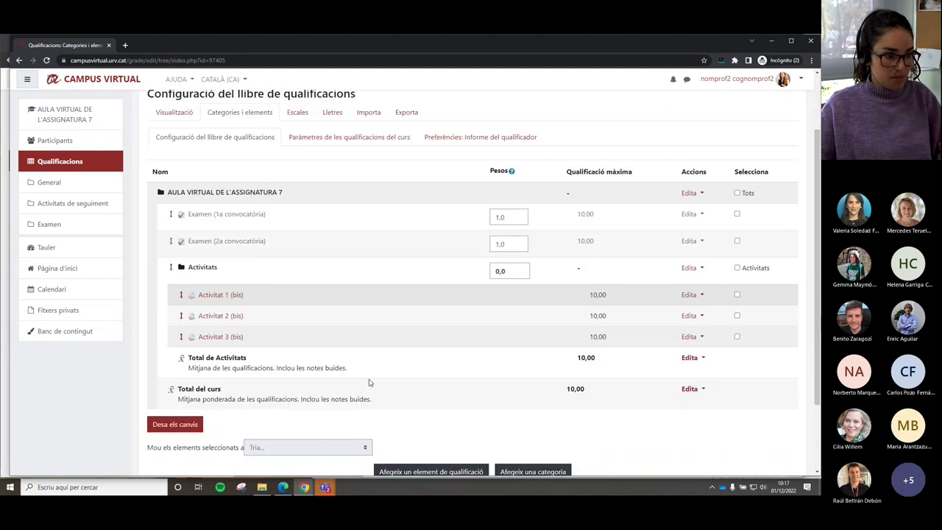
pyautogui.click(541, 424)
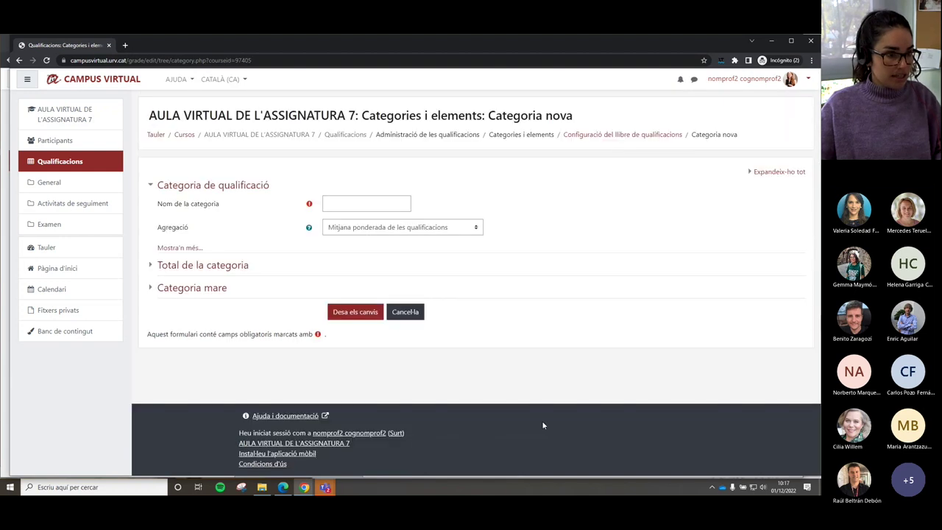
pyautogui.click(374, 203)
pyautogui.write('Examen')
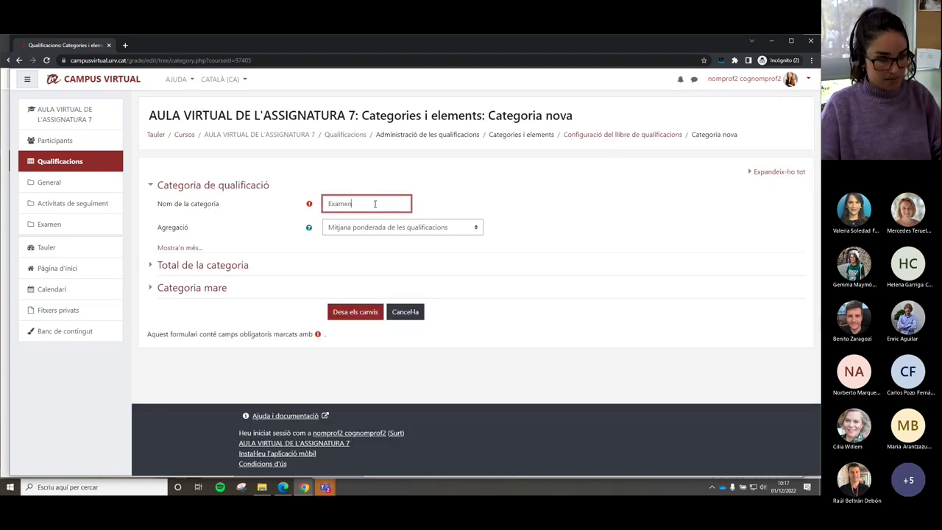
pyautogui.click(384, 228)
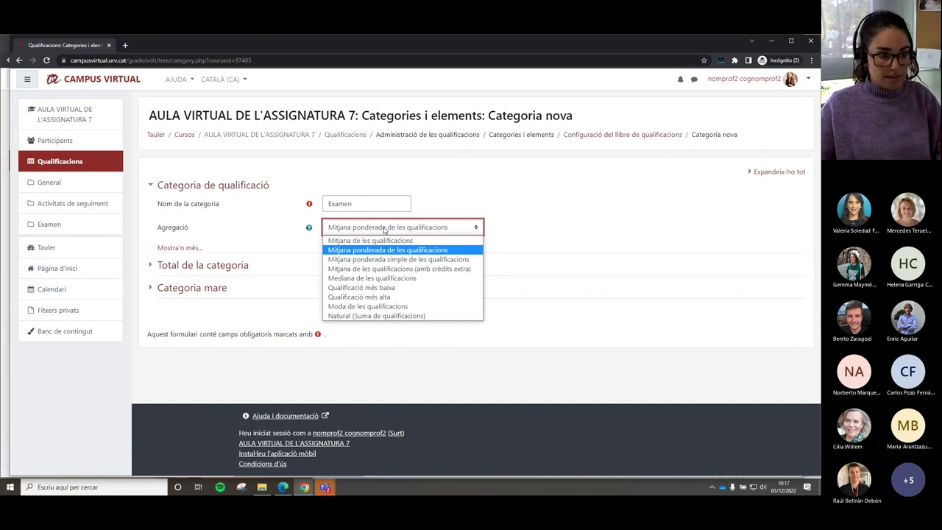
pyautogui.click(382, 298)
pyautogui.click(370, 314)
# Move Examen (1a convocatòria) and Examen (2a convocatòria) into the Examen category.
pyautogui.scroll(-2, 370, 315)
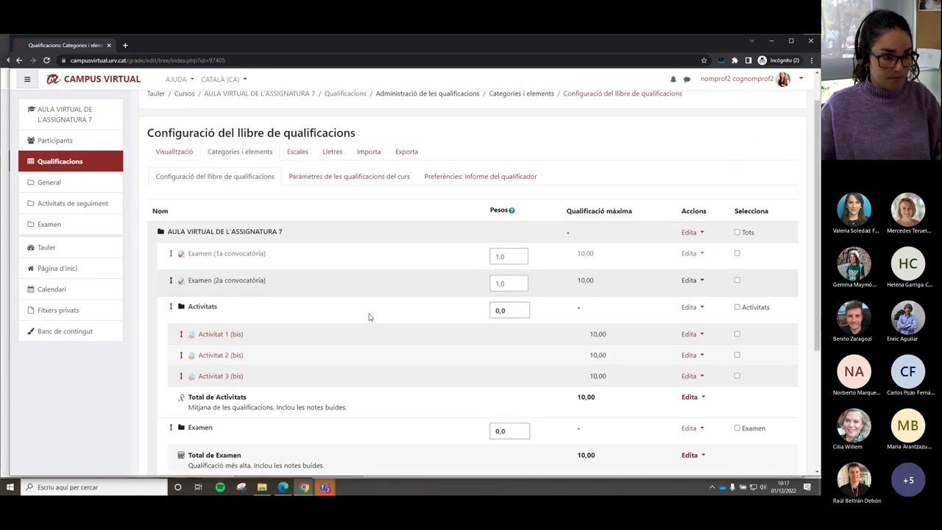
pyautogui.click(737, 208)
pyautogui.click(737, 235)
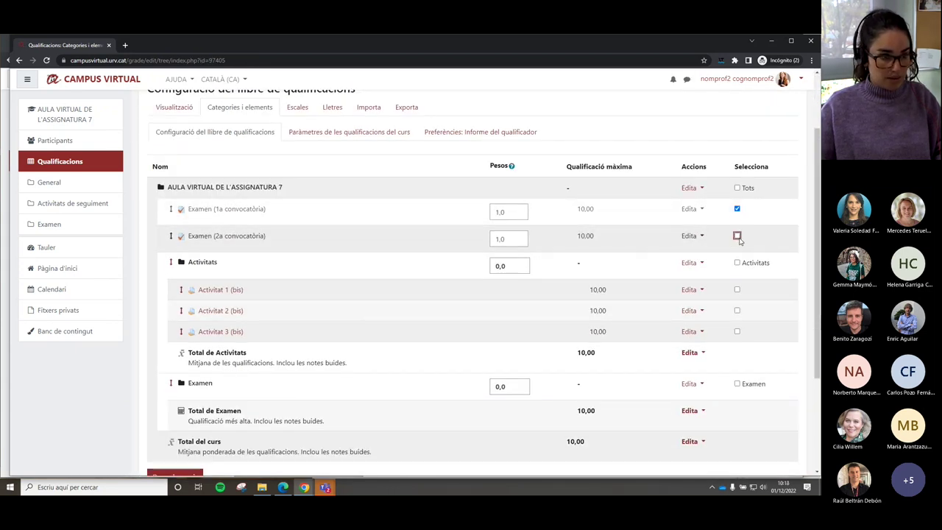
pyautogui.scroll(-1, 729, 253)
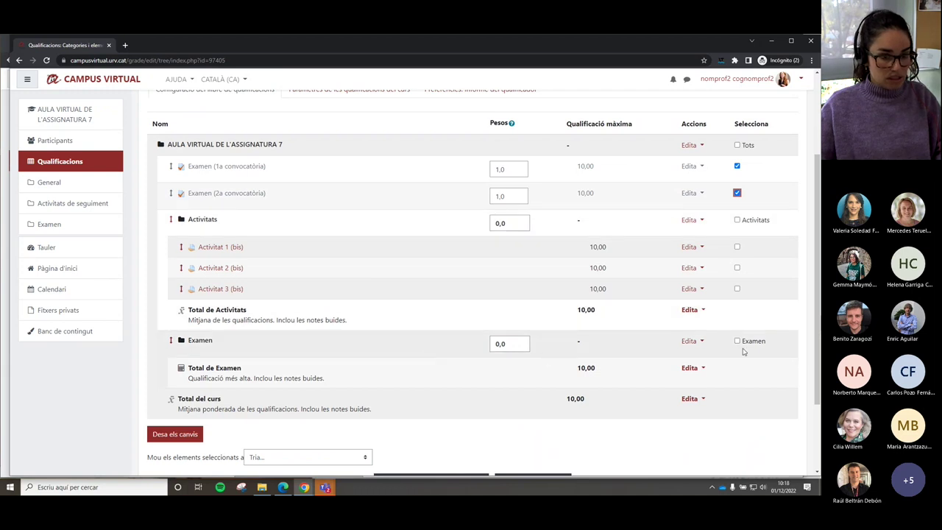
pyautogui.click(254, 456)
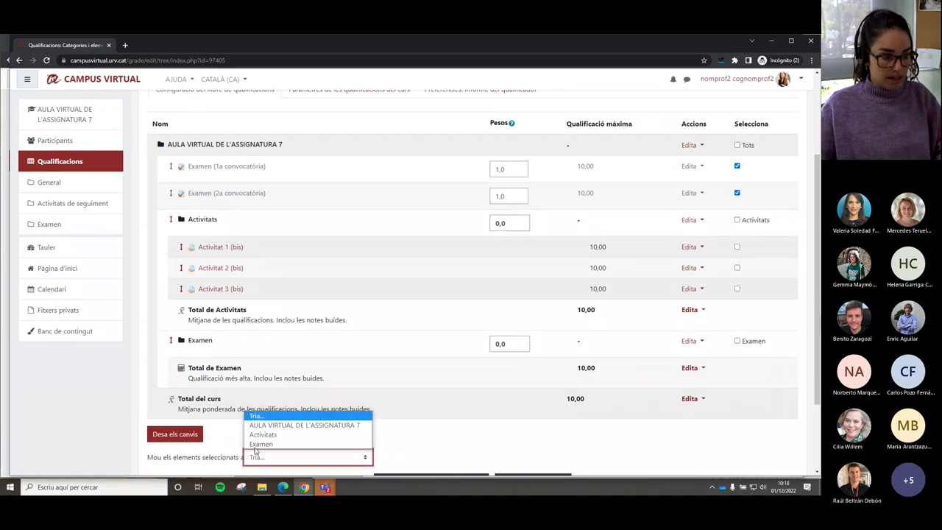
pyautogui.click(261, 445)
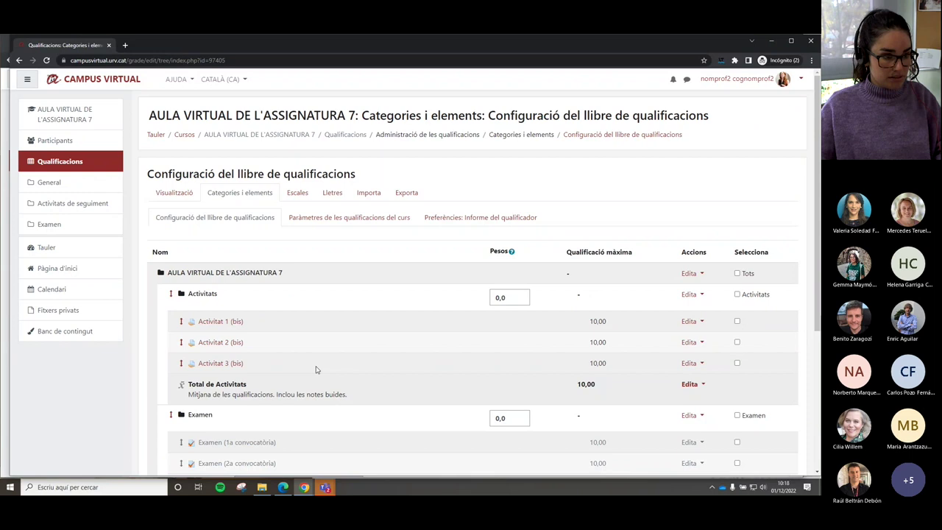
# Start a new grade item in the gradebook setup and name it Punt extra.
pyautogui.scroll(-3, 340, 351)
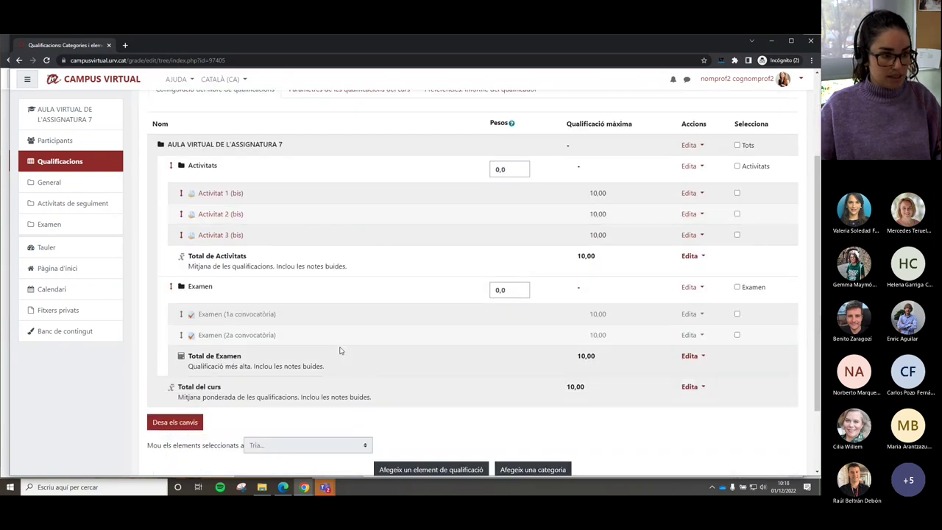
pyautogui.scroll(-1, 473, 327)
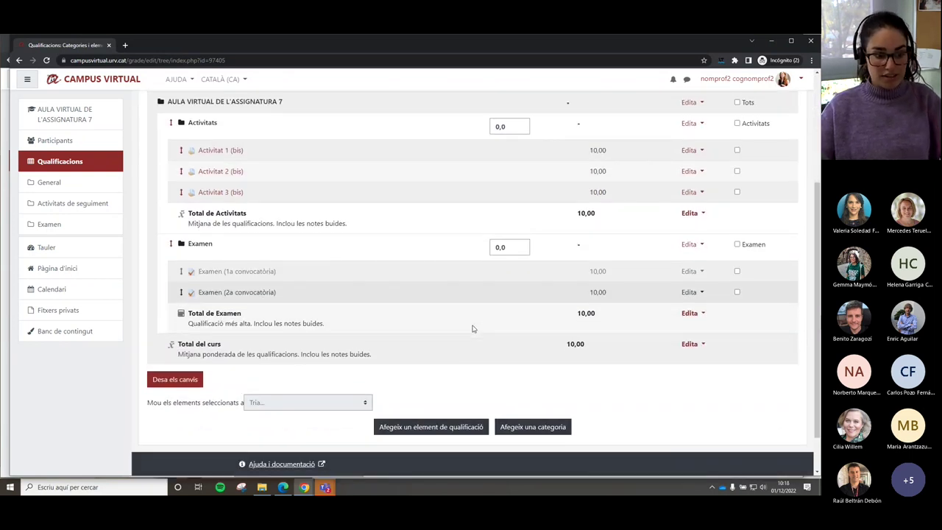
pyautogui.click(430, 427)
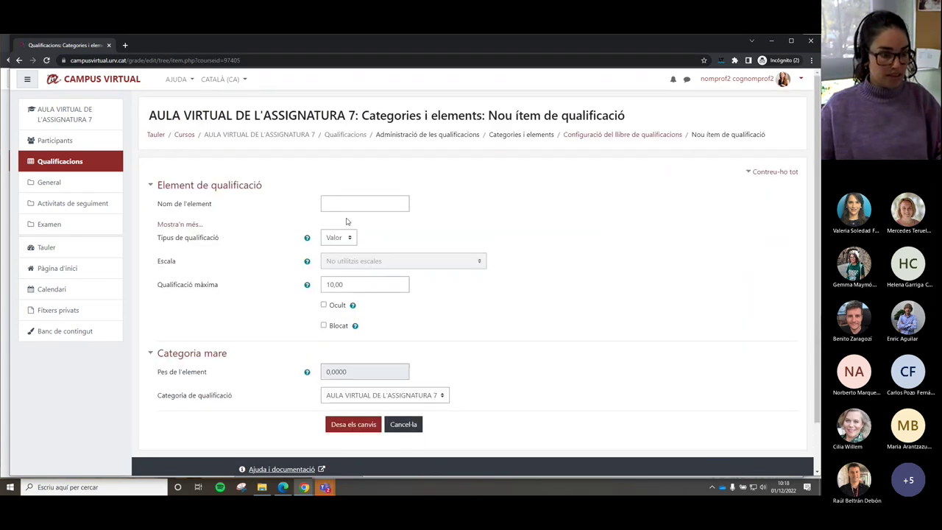
pyautogui.click(341, 203)
pyautogui.write('Punt')
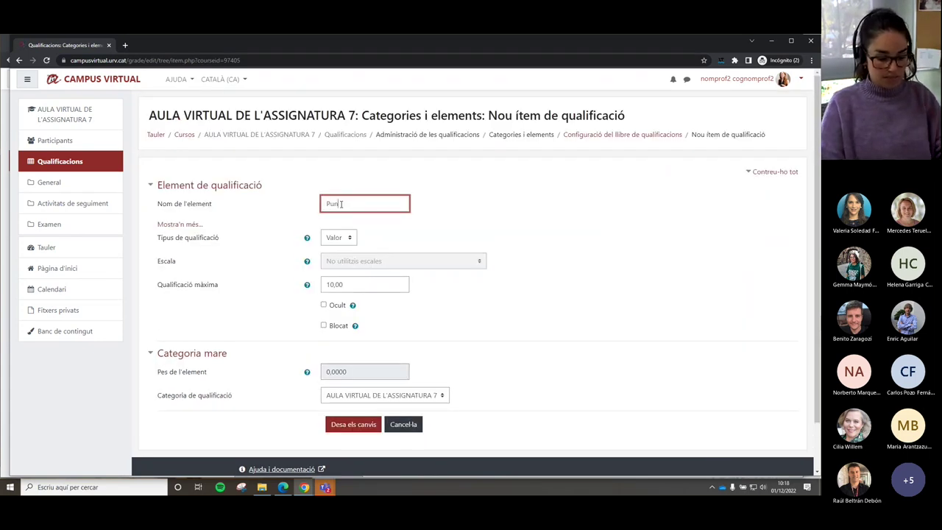
pyautogui.write(' extra')
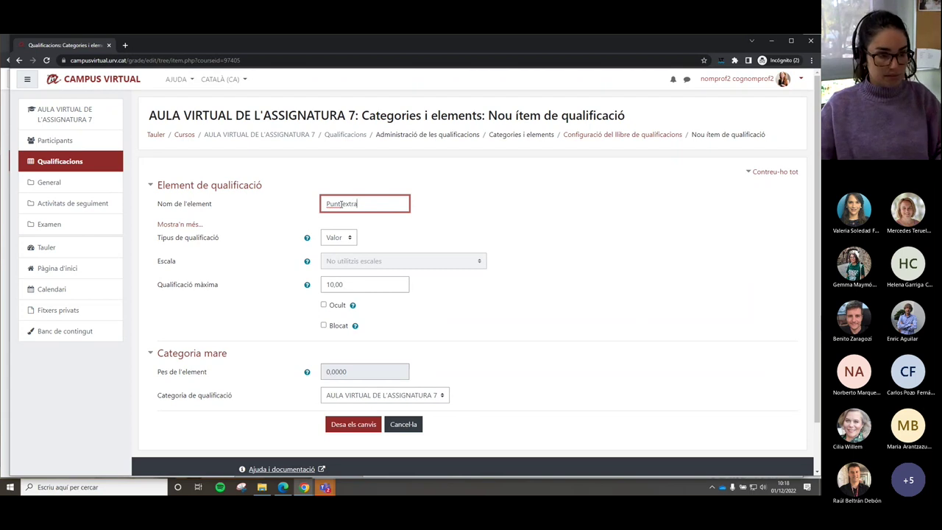
pyautogui.click(437, 222)
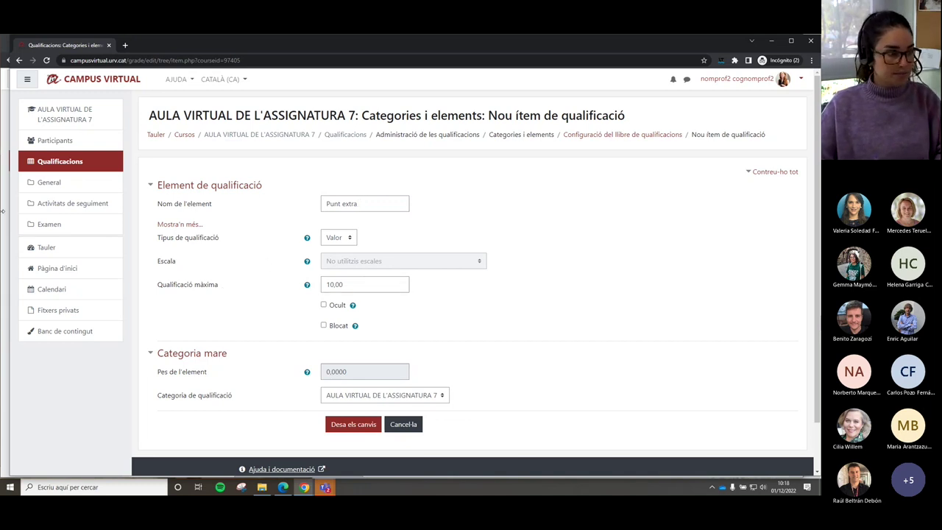
# Check the reference gradebook behind the window, set the Punt extra item's maximum grade to 1,00 and save it.
pyautogui.moveTo(5, 211); pyautogui.dragTo(607, 222)
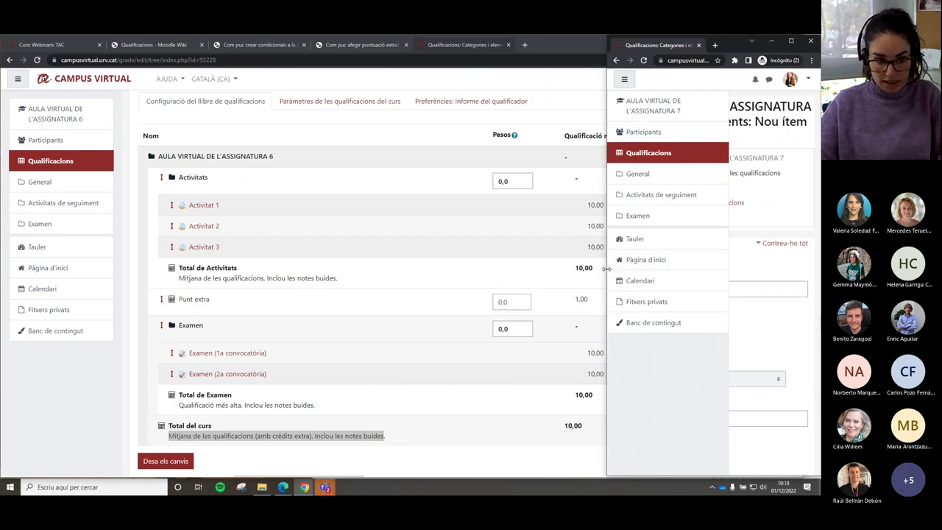
pyautogui.moveTo(605, 269); pyautogui.dragTo(50, 271)
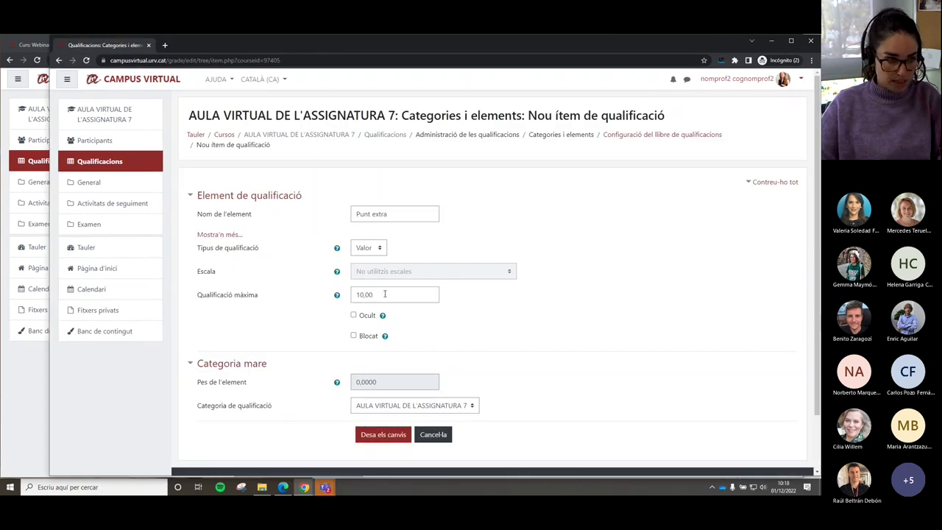
pyautogui.click(364, 294)
pyautogui.press('BackSpace')
pyautogui.press('BackSpace')
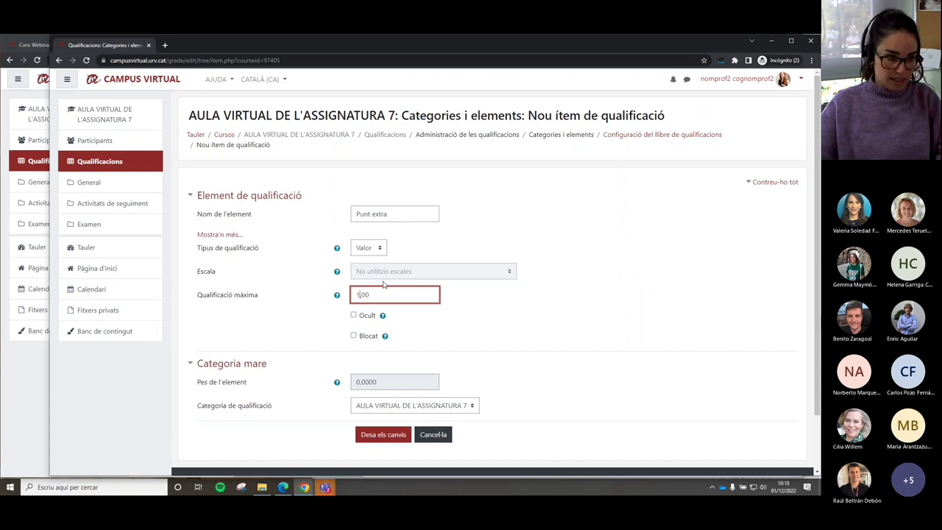
pyautogui.click(380, 437)
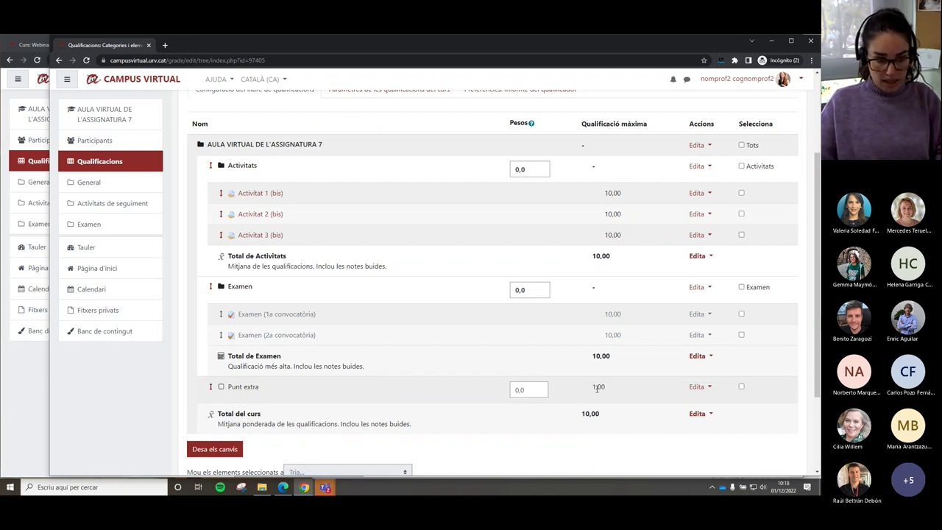
# Review the Punt extra maximum, switch to the AULA VIRTUAL DE L'ASSIGNATURA 6 window and open its grade letters.
pyautogui.moveTo(605, 388); pyautogui.dragTo(590, 390)
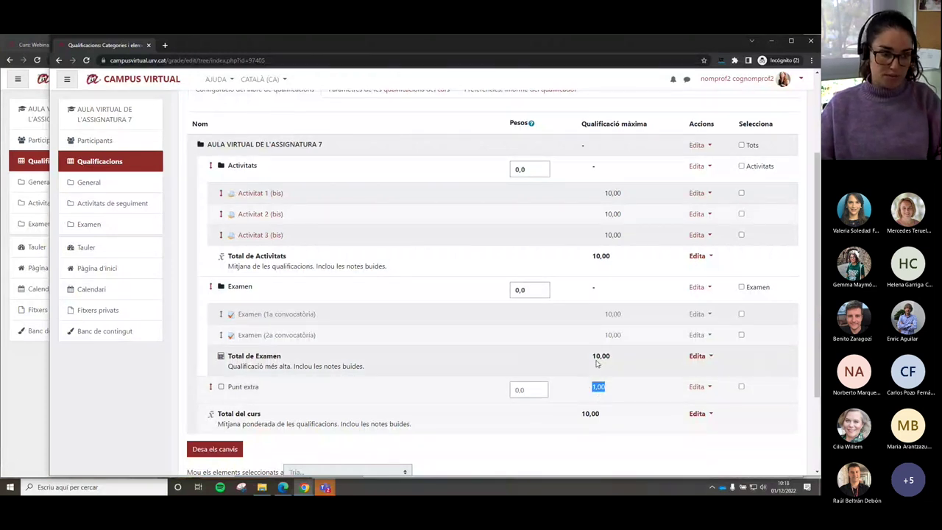
pyautogui.scroll(-1, 605, 252)
pyautogui.scroll(1, 603, 254)
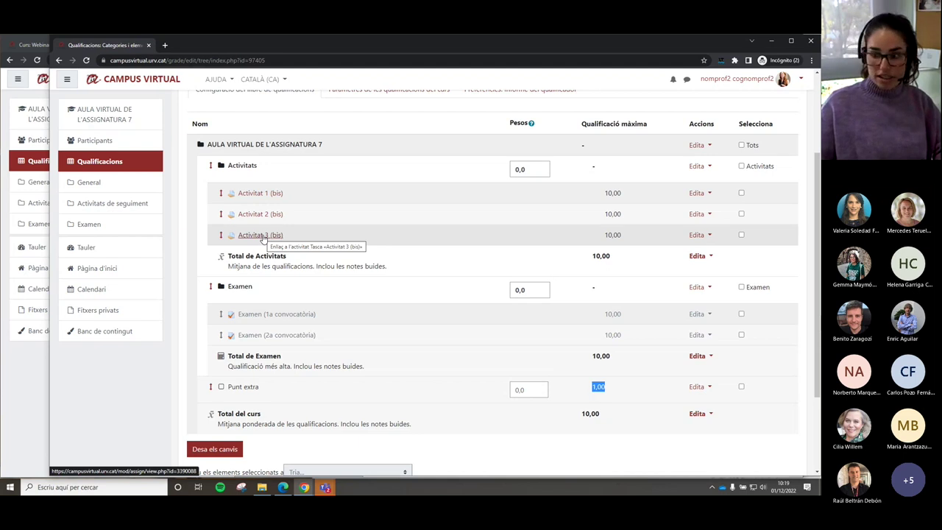
pyautogui.click(24, 367)
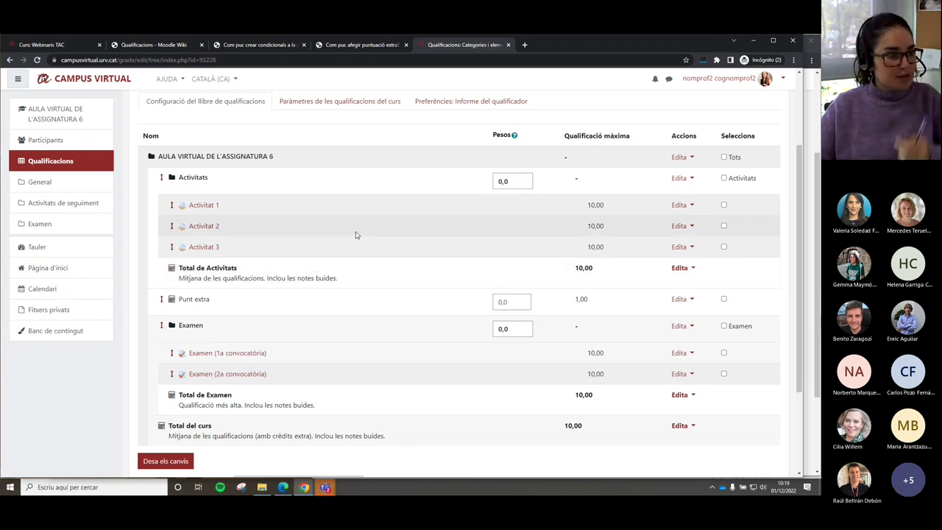
pyautogui.scroll(2, 352, 236)
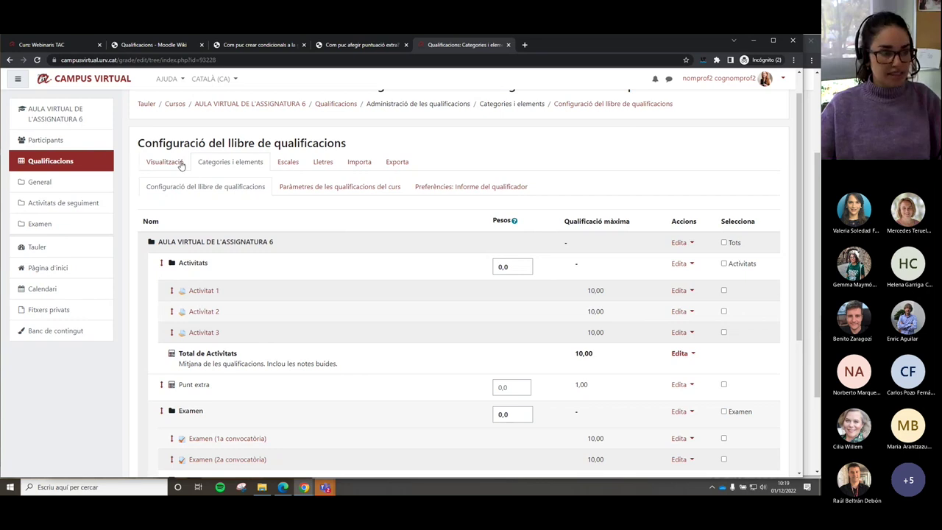
pyautogui.click(326, 167)
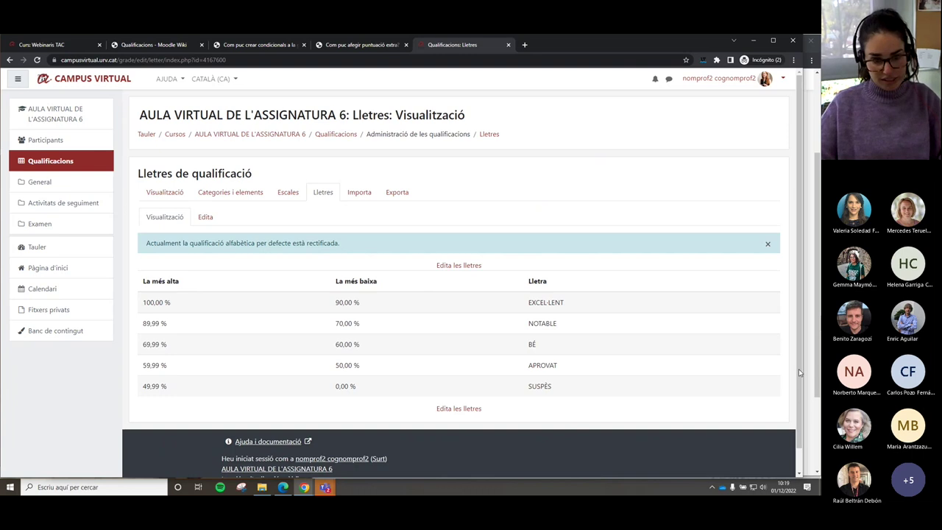
# Switch to the AULA VIRTUAL DE L'ASSIGNATURA 7 window and examine its default grade letters and percentage ranges.
pyautogui.hotkey('alt', 'Tab')
pyautogui.scroll(1, 397, 198)
pyautogui.click(368, 189)
pyautogui.scroll(-1, 363, 205)
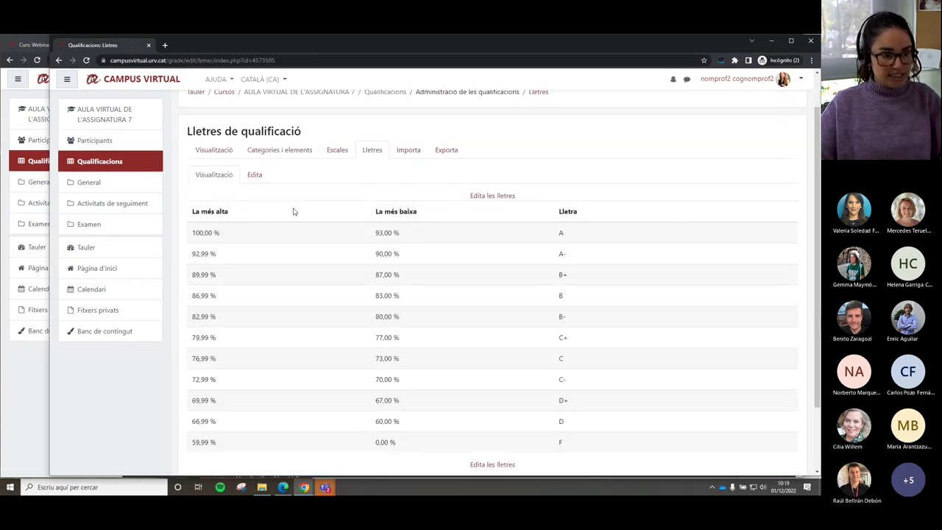
pyautogui.scroll(-1, 293, 211)
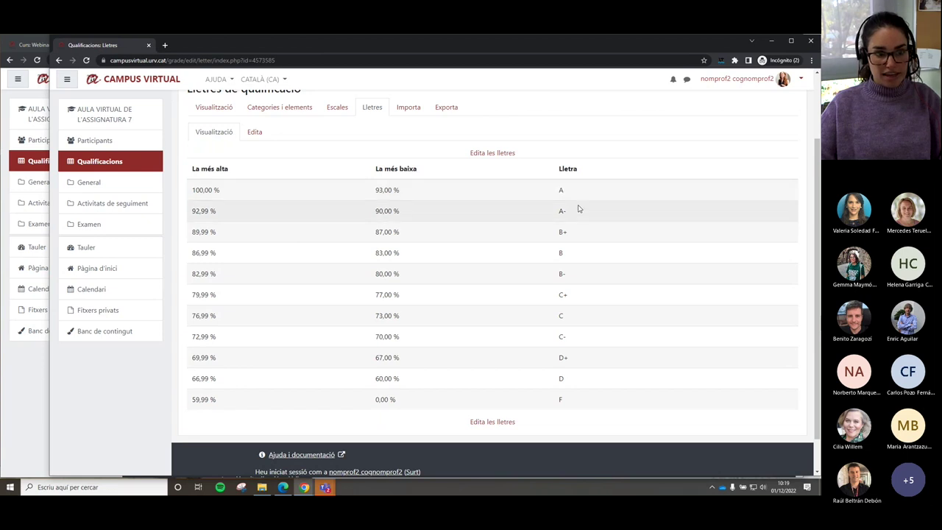
pyautogui.moveTo(572, 194); pyautogui.dragTo(568, 399)
pyautogui.click(570, 399)
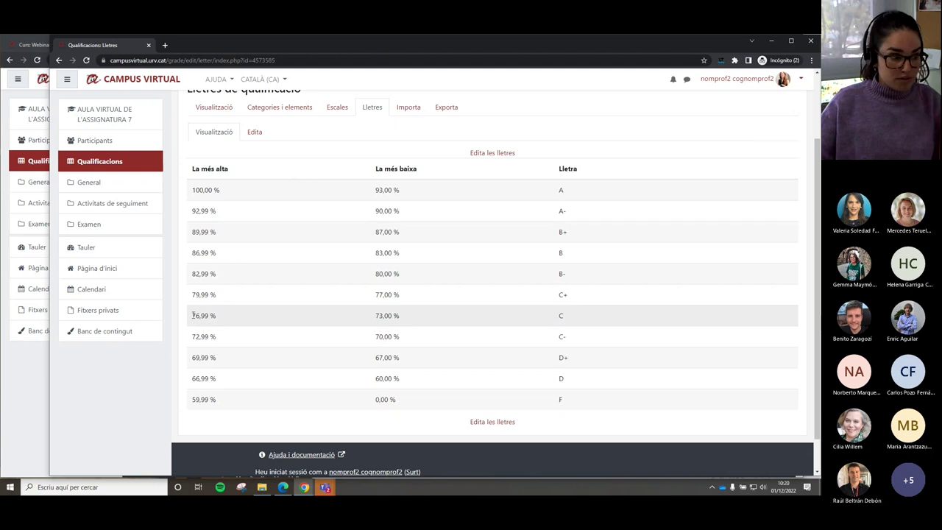
# Return to AULA VIRTUAL DE L'ASSIGNATURA 6, review its custom grade letters and open them for editing.
pyautogui.click(33, 373)
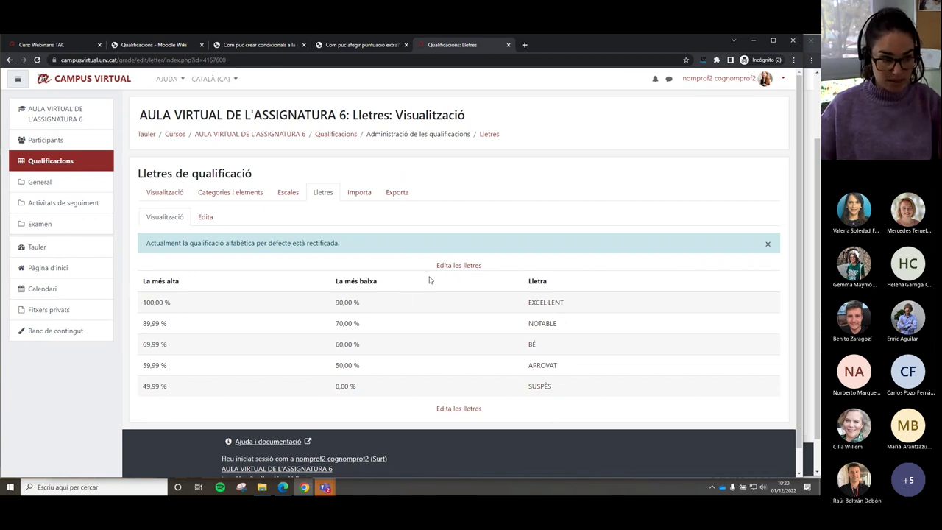
pyautogui.scroll(-1, 331, 287)
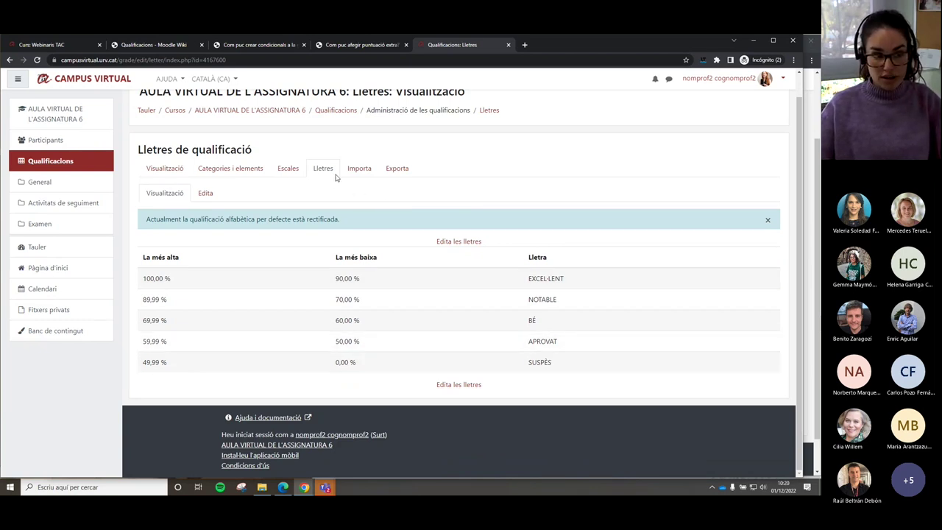
pyautogui.moveTo(524, 283); pyautogui.dragTo(563, 302)
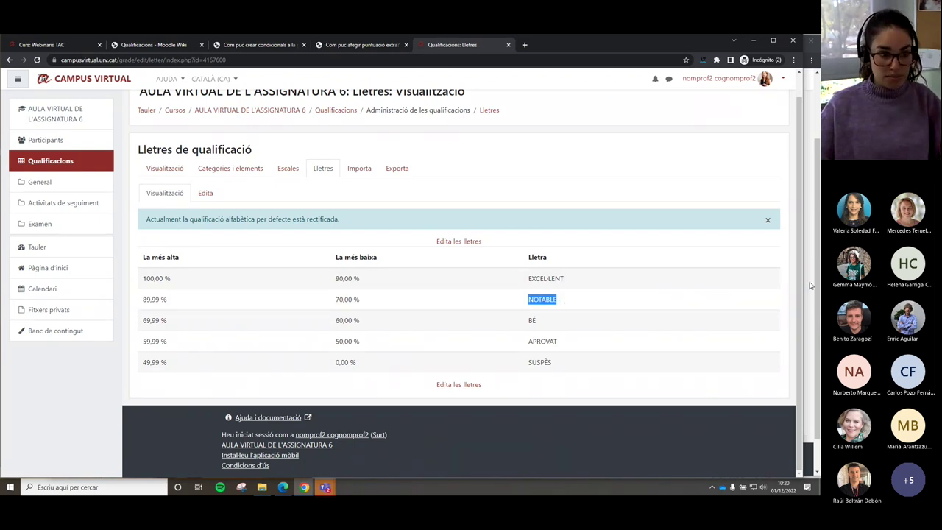
pyautogui.click(446, 242)
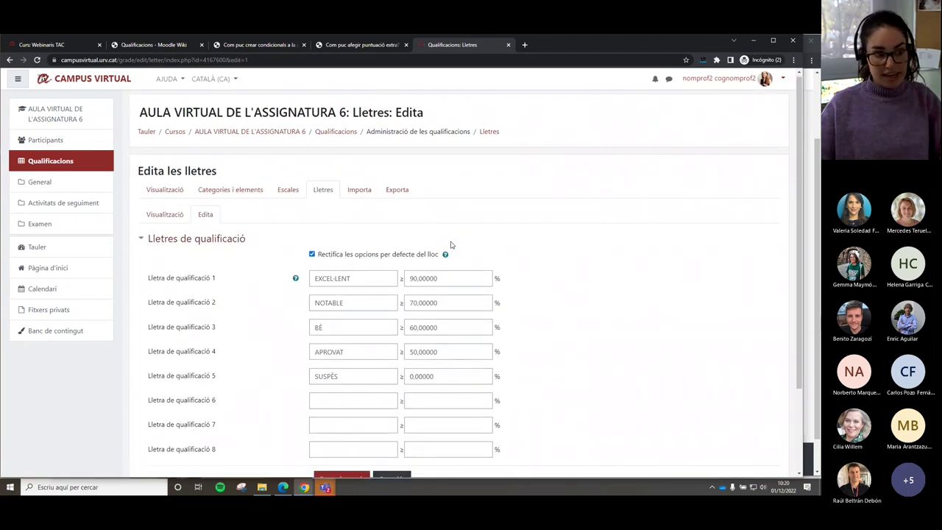
pyautogui.scroll(-2, 362, 361)
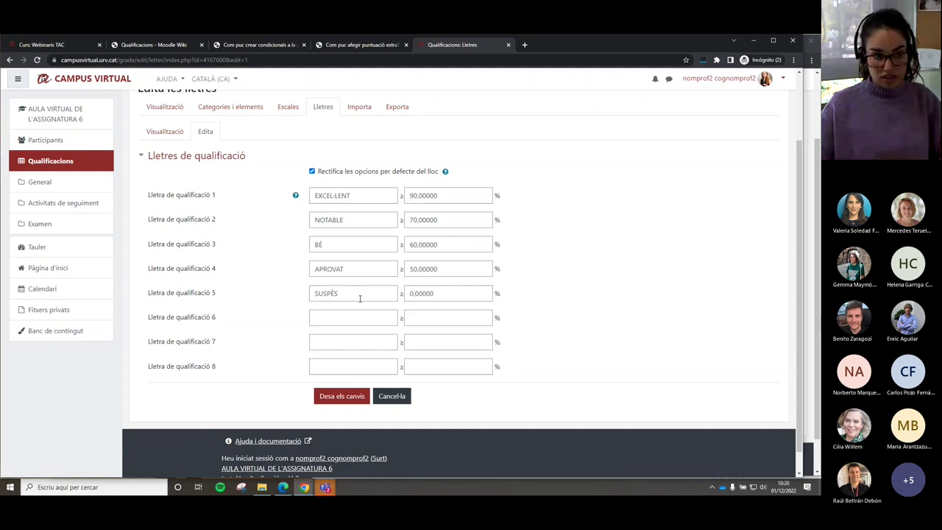
# Examine the minimum percentages of the custom grade letters, from SUSPÈS up to EXCEL·LENT.
pyautogui.moveTo(450, 294); pyautogui.dragTo(405, 295)
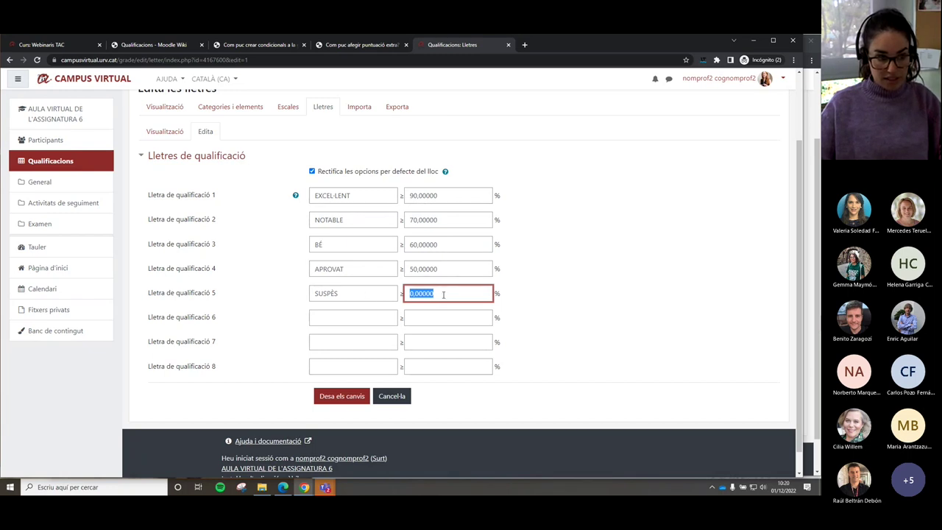
pyautogui.click(446, 268)
pyautogui.click(444, 244)
pyautogui.click(441, 219)
pyautogui.click(440, 195)
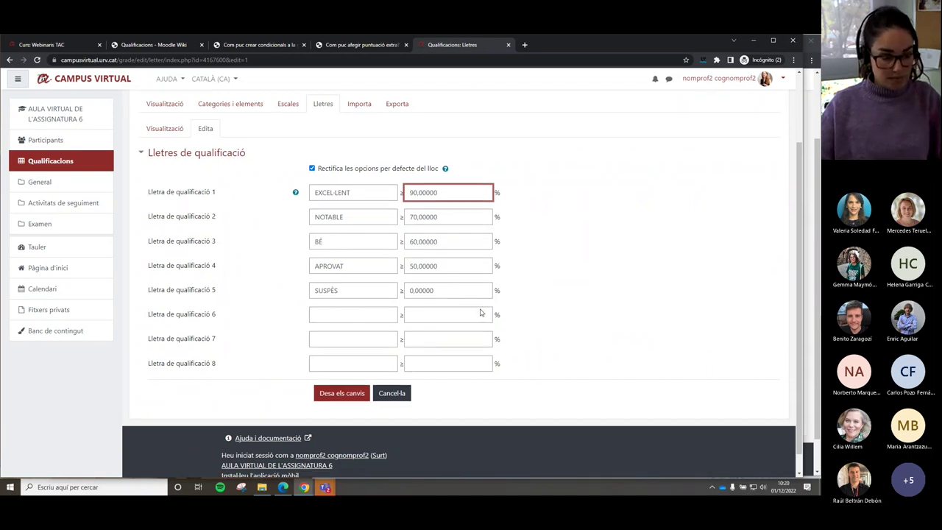
pyautogui.scroll(-1, 482, 311)
# In AULA VIRTUAL DE L'ASSIGNATURA 7, open the grade letters for editing and enable overriding the site defaults.
pyautogui.hotkey('alt', 'Tab')
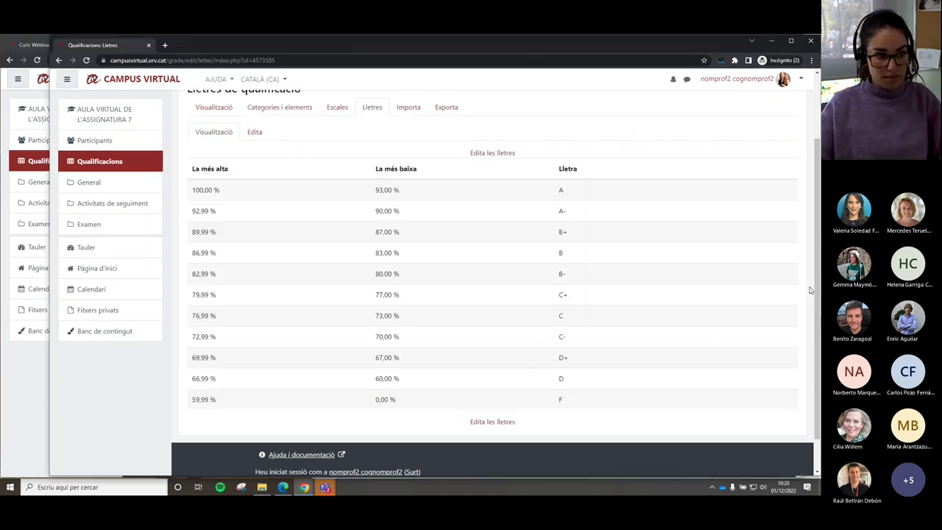
pyautogui.click(475, 155)
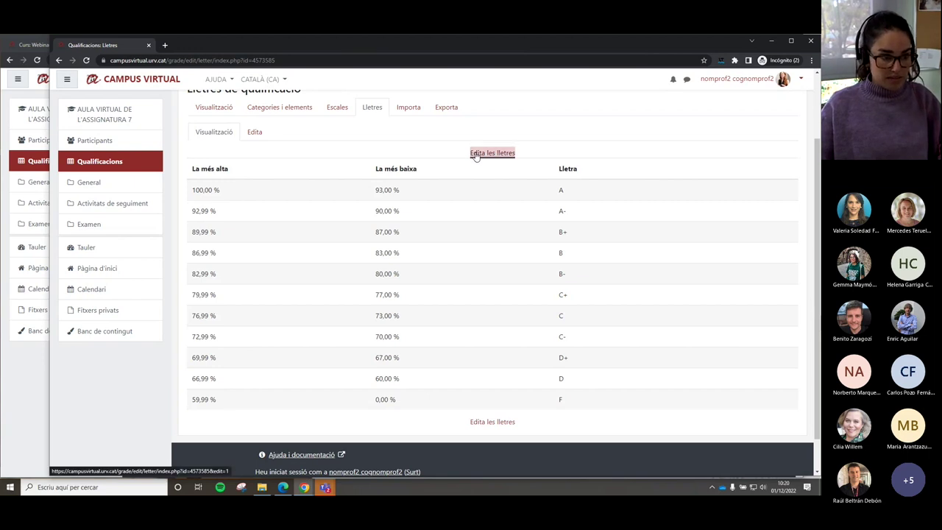
pyautogui.scroll(-1, 363, 228)
pyautogui.click(354, 214)
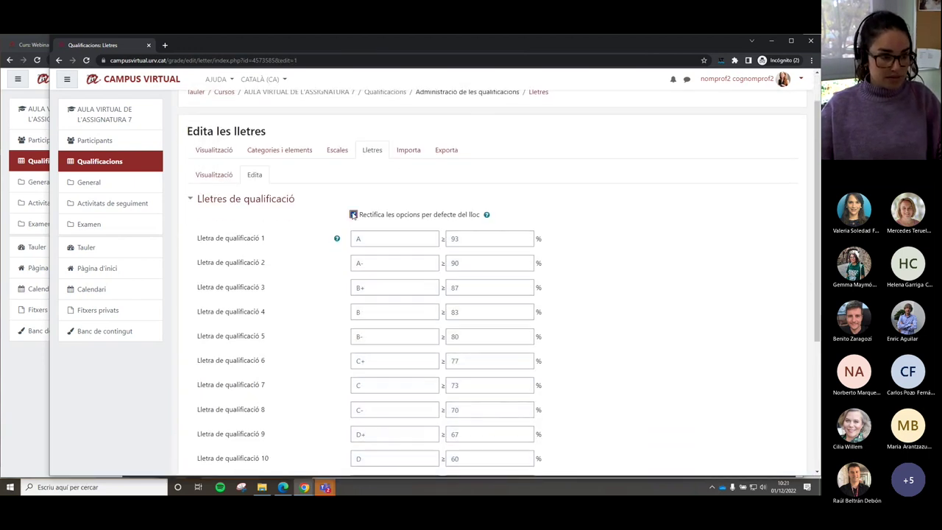
# Clear the letter names of grade letters 1 to 11 and the percentages of the first two.
pyautogui.scroll(-1, 414, 212)
pyautogui.doubleClick(405, 199)
pyautogui.press('BackSpace')
pyautogui.doubleClick(461, 196)
pyautogui.press('BackSpace')
pyautogui.doubleClick(461, 218)
pyautogui.press('BackSpace')
pyautogui.doubleClick(382, 218)
pyautogui.press('BackSpace')
pyautogui.doubleClick(385, 244)
pyautogui.press('BackSpace')
pyautogui.doubleClick(379, 269)
pyautogui.press('BackSpace')
pyautogui.doubleClick(362, 293)
pyautogui.press('BackSpace')
pyautogui.doubleClick(361, 318)
pyautogui.press('BackSpace')
pyautogui.doubleClick(356, 342)
pyautogui.press('BackSpace')
pyautogui.doubleClick(359, 366)
pyautogui.press('BackSpace')
pyautogui.doubleClick(376, 395)
pyautogui.press('BackSpace')
pyautogui.doubleClick(378, 418)
pyautogui.press('BackSpace')
pyautogui.doubleClick(358, 439)
pyautogui.press('BackSpace')
# Copy the letter name SUSPÈS from AULA VIRTUAL DE L'ASSIGNATURA 6 into grade letter 11 of AULA VIRTUAL DE L'ASSIGNATURA 7.
pyautogui.scroll(-1, 406, 419)
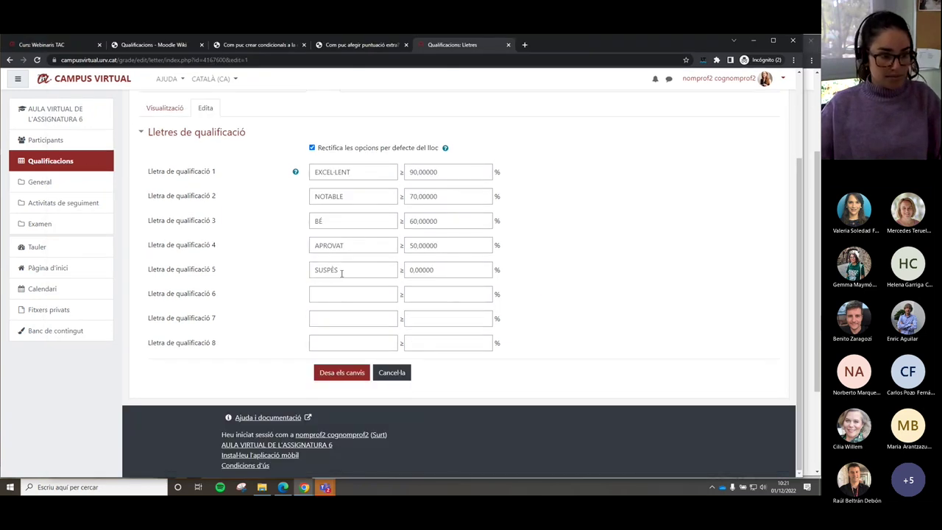
pyautogui.doubleClick(341, 271)
pyautogui.hotkey('ctrl', 'c')
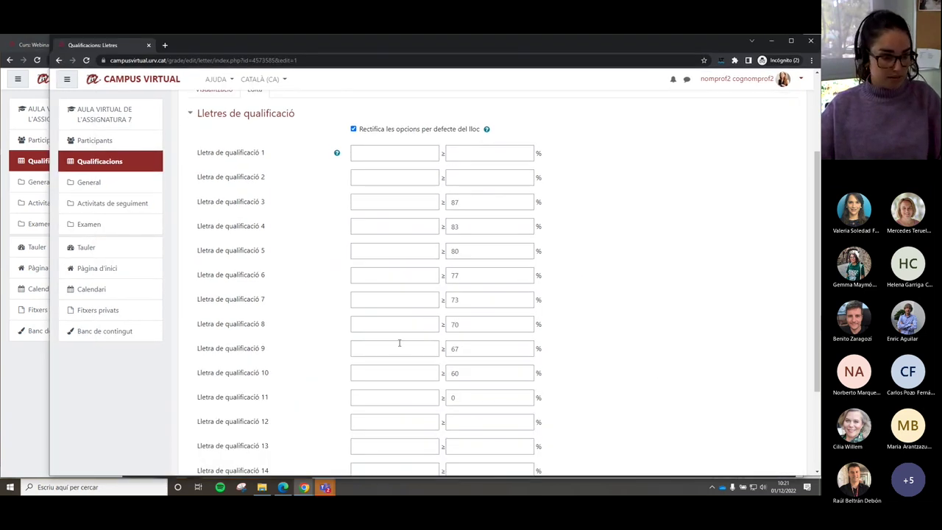
pyautogui.click(393, 394)
pyautogui.hotkey('ctrl', 'v')
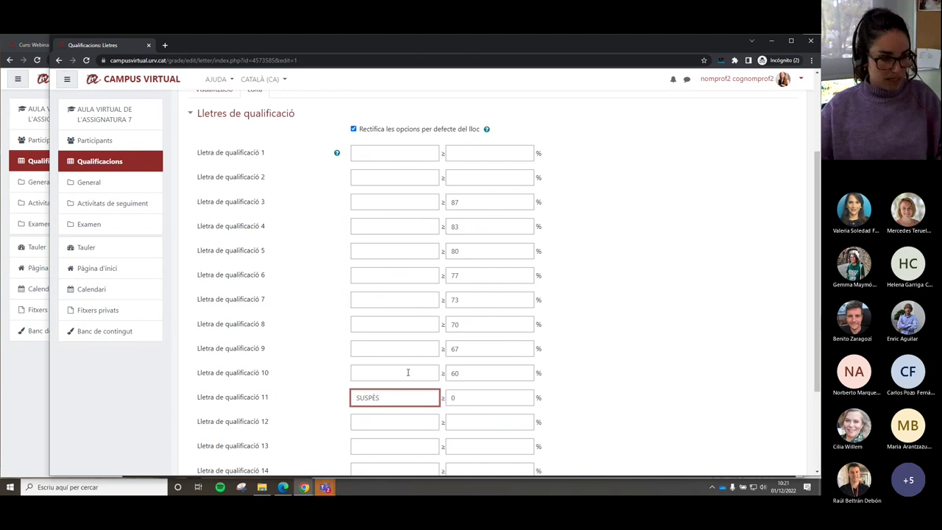
# Set grade letter 10 to a minimum of 50% and name it APROVAT.
pyautogui.click(454, 373)
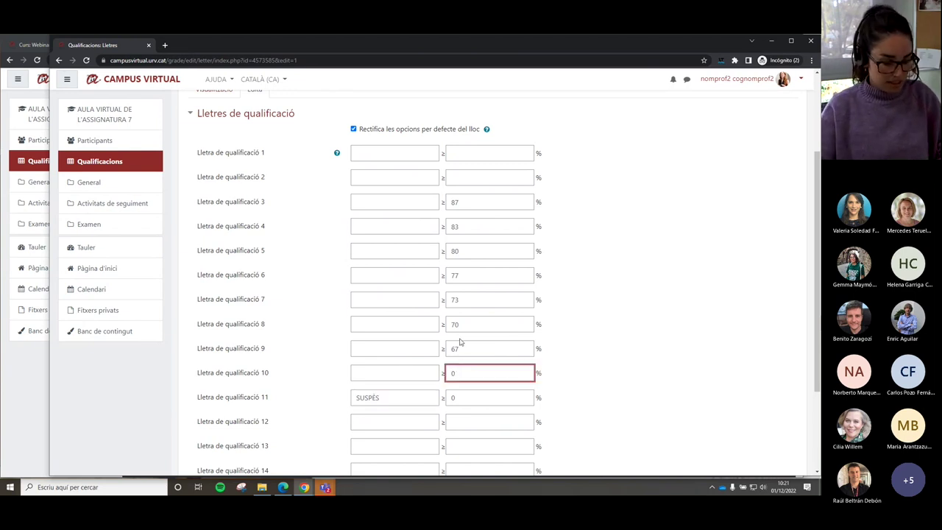
pyautogui.click(414, 369)
pyautogui.write('A')
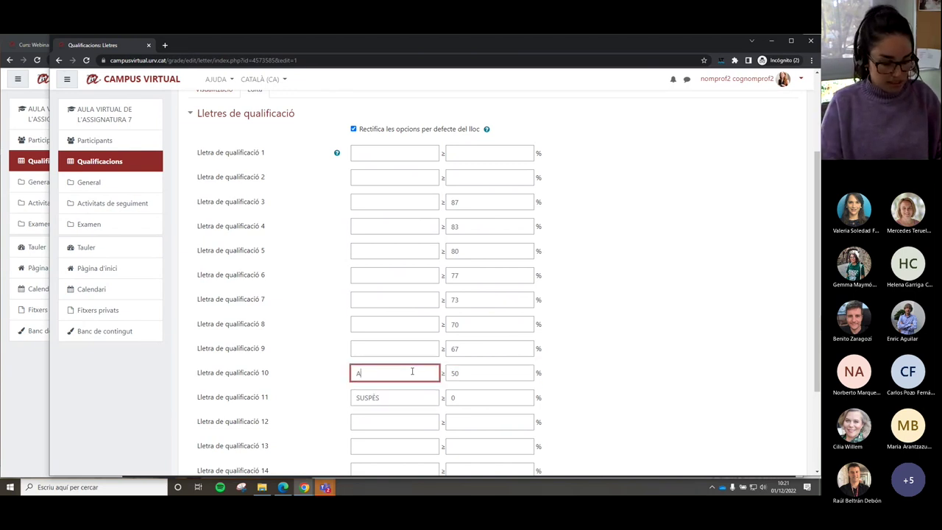
pyautogui.write('prPROVAT')
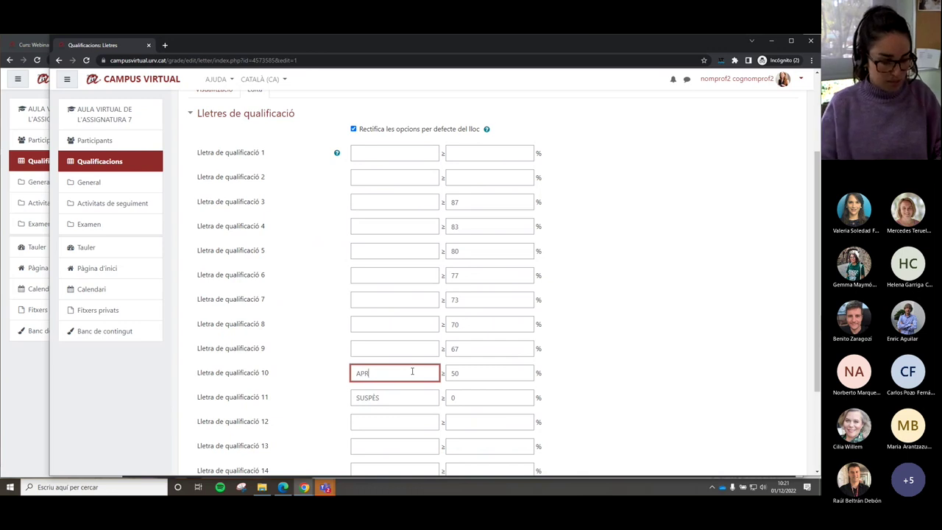
# Set grade letter 9 to a minimum of 60% and copy the name BÉ into it from AULA VIRTUAL DE L'ASSIGNATURA 6.
pyautogui.click(15, 406)
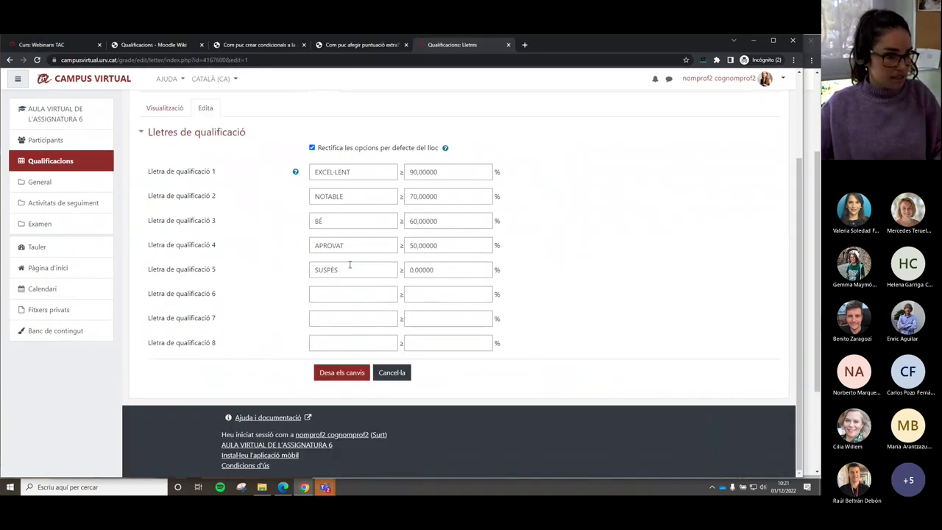
pyautogui.doubleClick(324, 221)
pyautogui.hotkey('ctrl', 'c')
pyautogui.hotkey('alt', 'Tab')
pyautogui.doubleClick(461, 347)
pyautogui.write('60')
pyautogui.click(427, 347)
pyautogui.hotkey('ctrl', 'v')
# Copy the letter name NOTABLE from AULA VIRTUAL DE L'ASSIGNATURA 6 into grade letter 8, the 70% row.
pyautogui.click(45, 391)
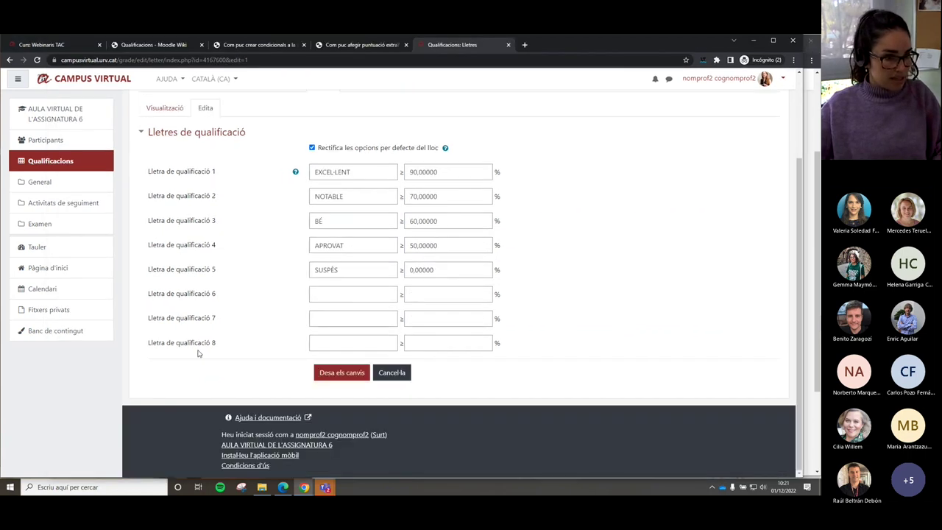
pyautogui.doubleClick(347, 195)
pyautogui.hotkey('ctrl', 'c')
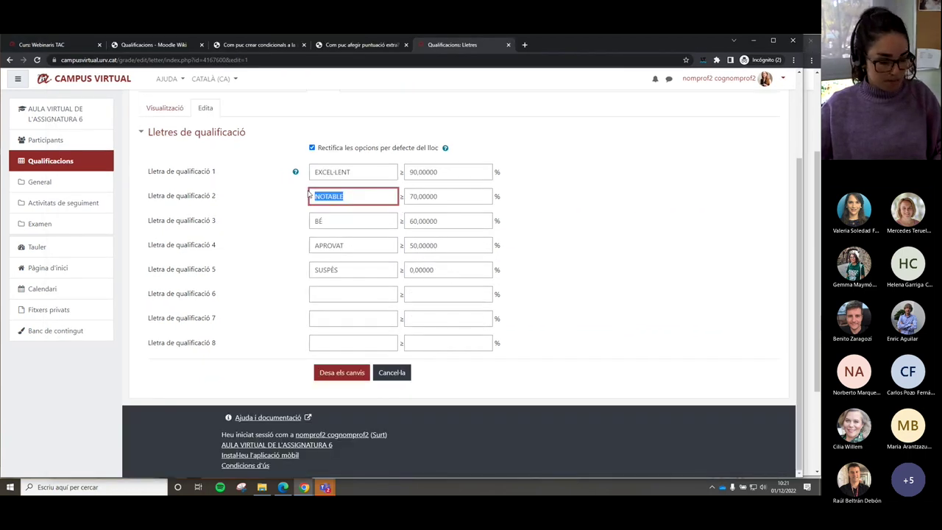
pyautogui.hotkey('alt', 'Tab')
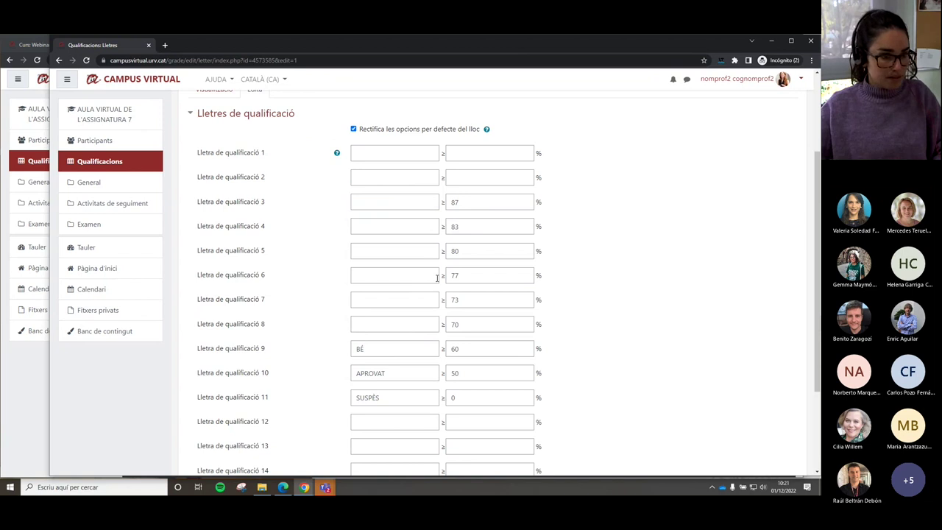
pyautogui.click(461, 275)
pyautogui.click(431, 324)
pyautogui.hotkey('ctrl', 'v')
# Set grade letter 3 to a minimum of 90% and copy the name EXCEL·LENT into it from AULA VIRTUAL DE L'ASSIGNATURA 6.
pyautogui.click(461, 202)
pyautogui.press('BackSpace')
pyautogui.press('BackSpace')
pyautogui.write('90')
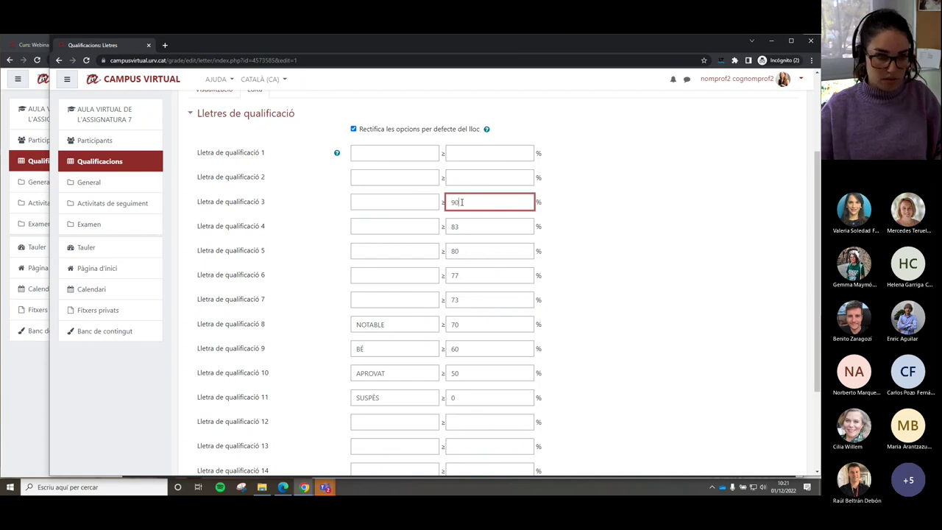
pyautogui.click(422, 199)
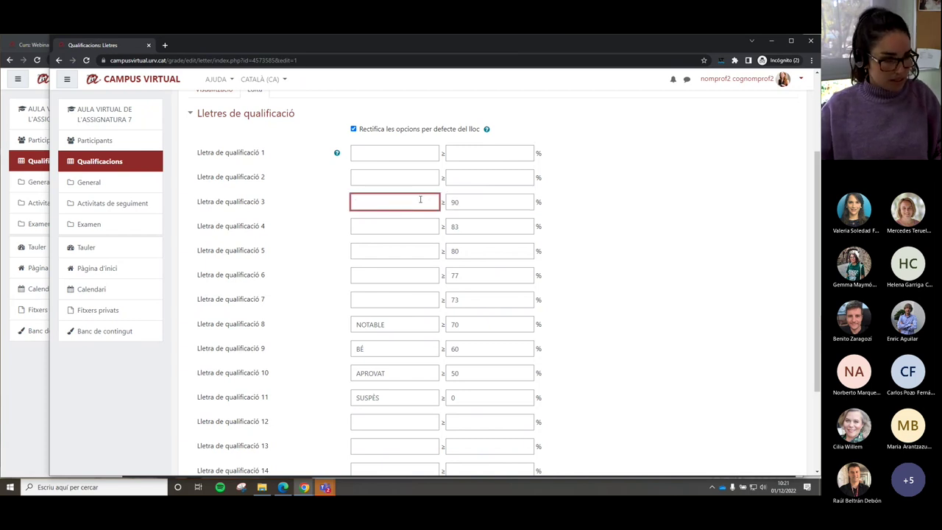
pyautogui.click(37, 394)
pyautogui.doubleClick(332, 171)
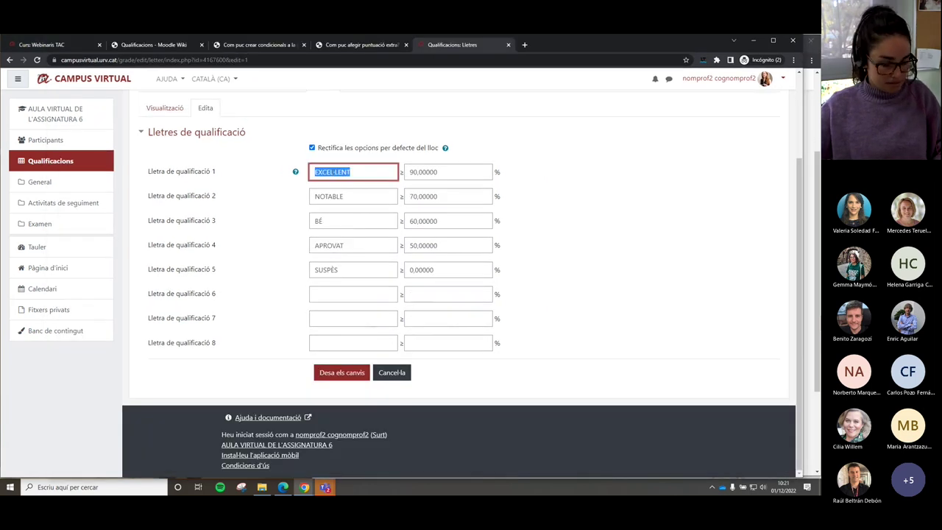
pyautogui.click(815, 222)
pyautogui.click(395, 198)
pyautogui.write('EXCEL·LENT')
# Check the completed grade letter rows of AULA VIRTUAL DE L'ASSIGNATURA 7 and save the changes.
pyautogui.scroll(-2, 446, 268)
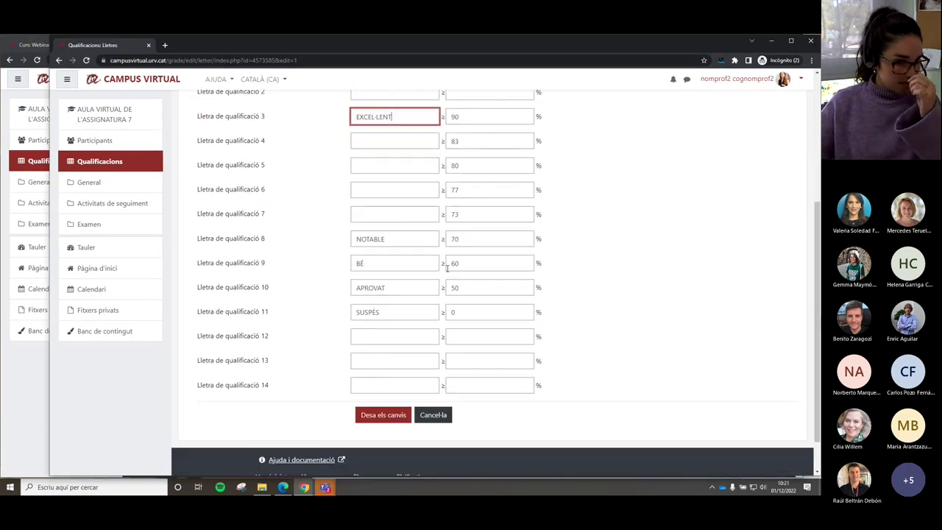
pyautogui.scroll(2, 446, 269)
pyautogui.scroll(-1, 397, 323)
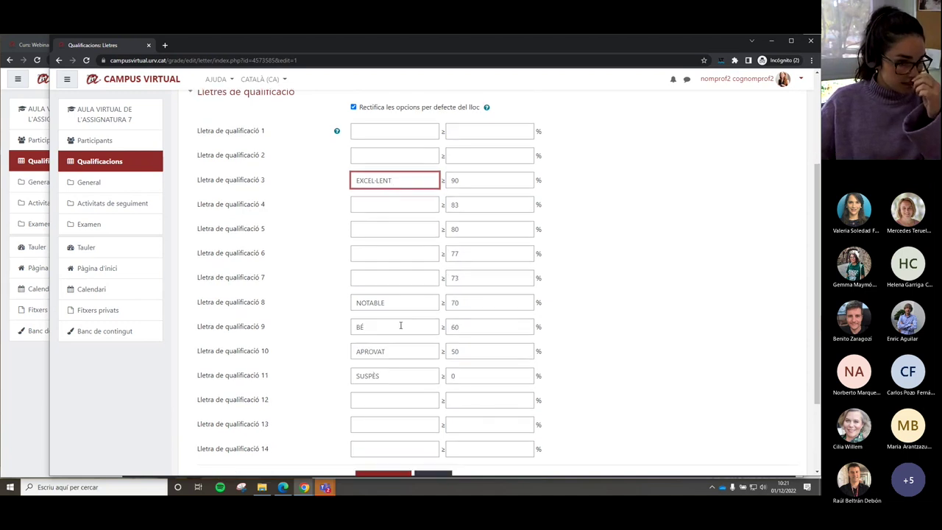
pyautogui.click(386, 456)
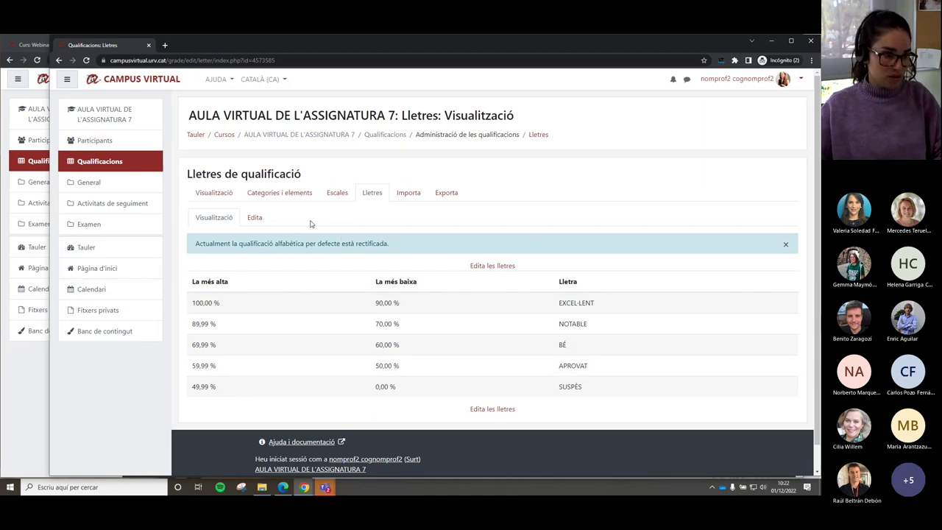
# From the gradebook's categories and items, open Activitat 1 (bis) in a new browser tab and start editing its settings.
pyautogui.click(282, 195)
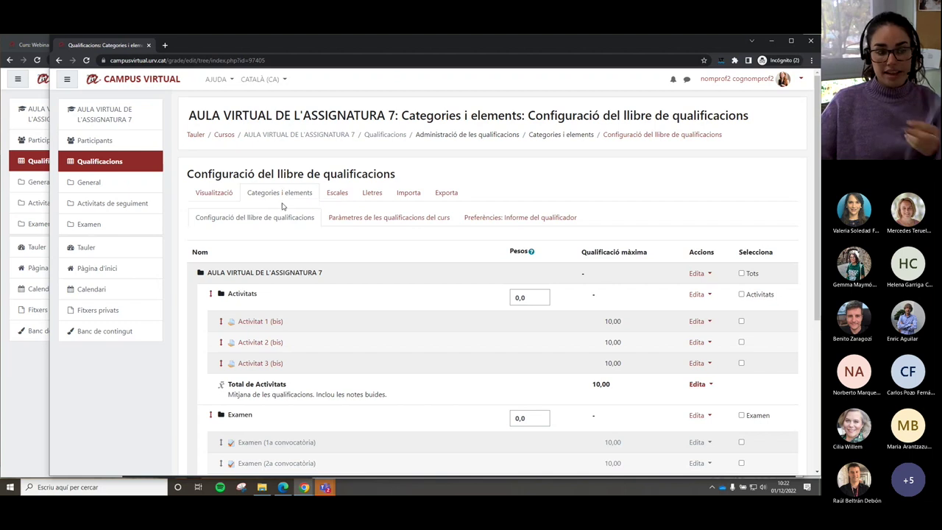
pyautogui.rightClick(253, 322)
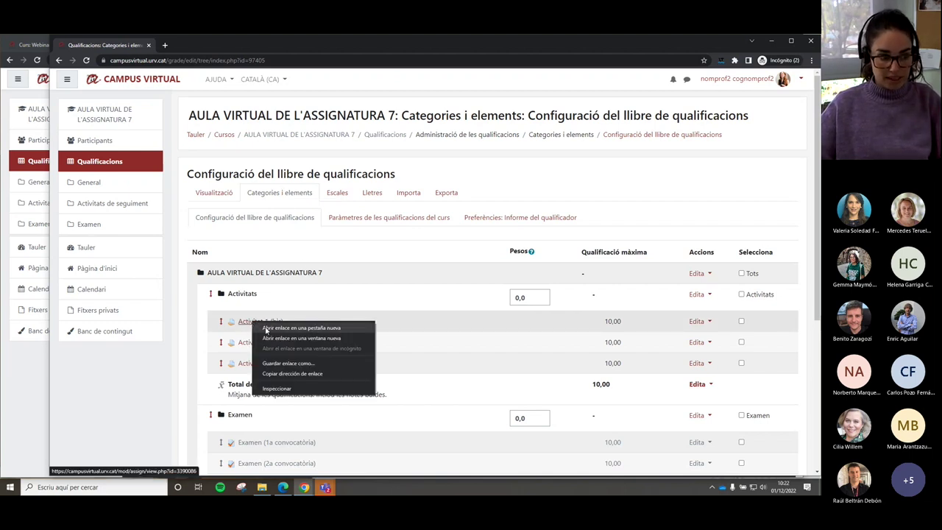
pyautogui.click(267, 328)
pyautogui.hotkey('ctrl', 'Tab')
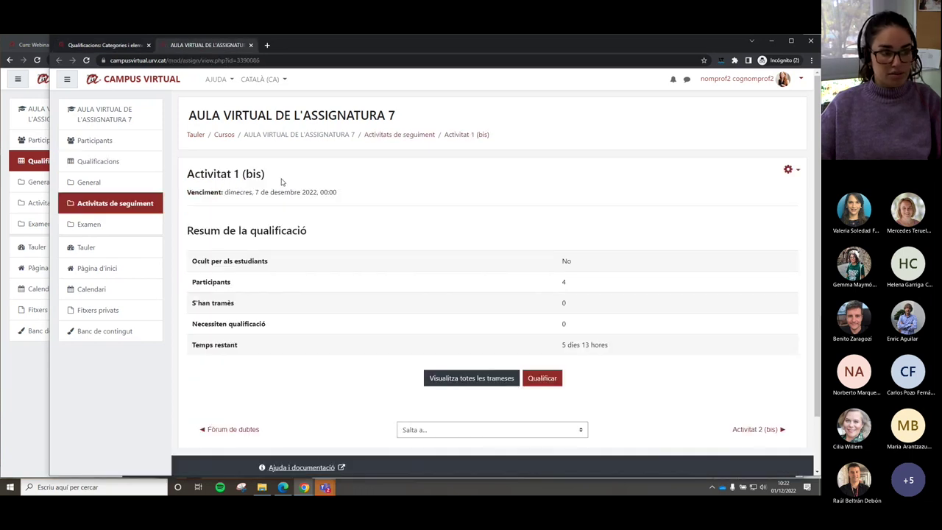
pyautogui.click(789, 170)
pyautogui.click(710, 189)
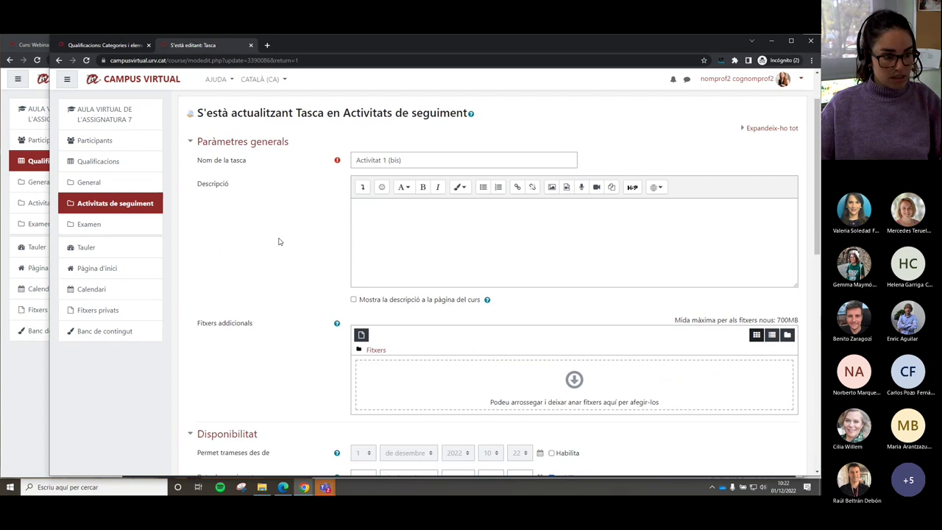
# Examine the Qualificació settings of Activitat 1 (bis): the grade type options, maximum score and grade to pass.
pyautogui.scroll(-6, 279, 241)
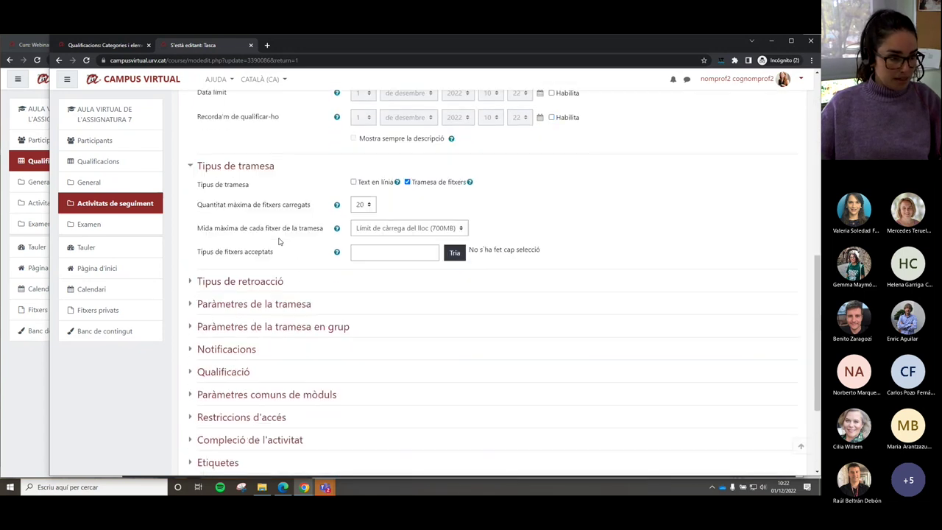
pyautogui.scroll(-1, 278, 241)
pyautogui.click(232, 326)
pyautogui.scroll(-5, 270, 292)
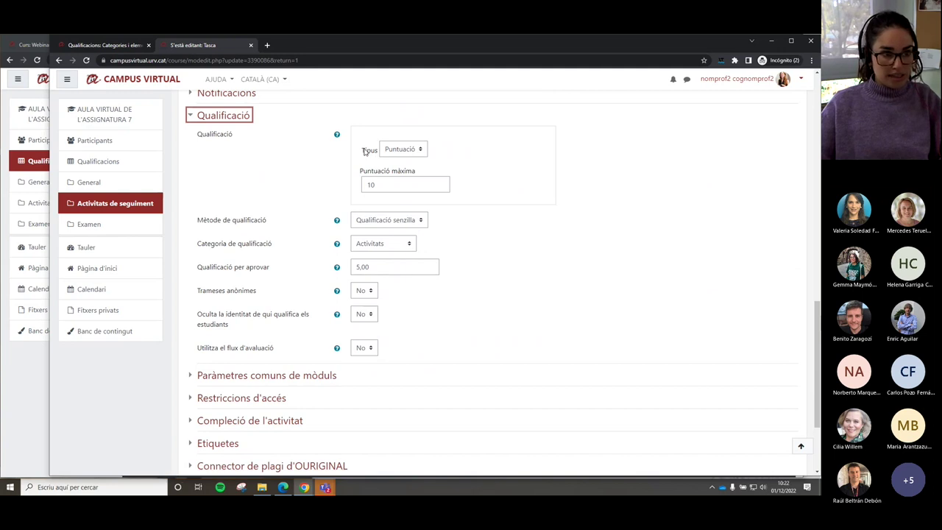
pyautogui.click(416, 150)
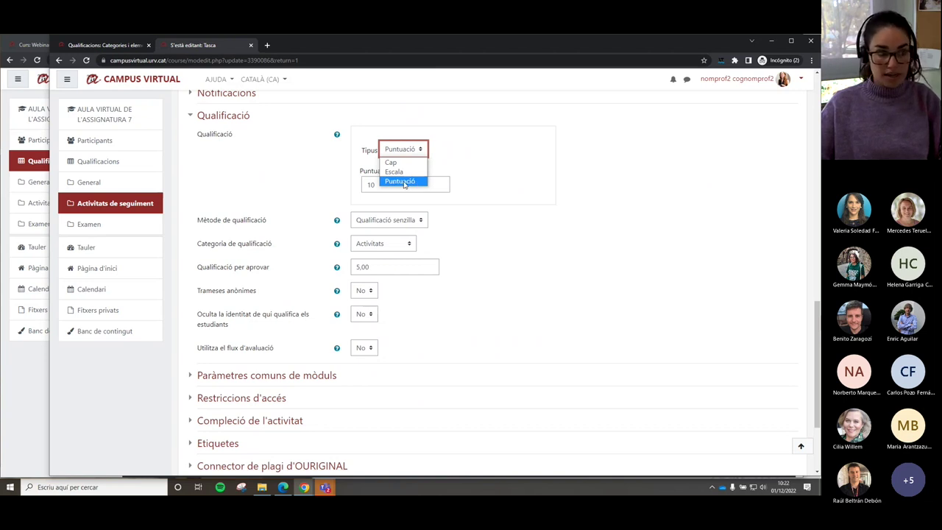
pyautogui.click(403, 182)
pyautogui.click(385, 186)
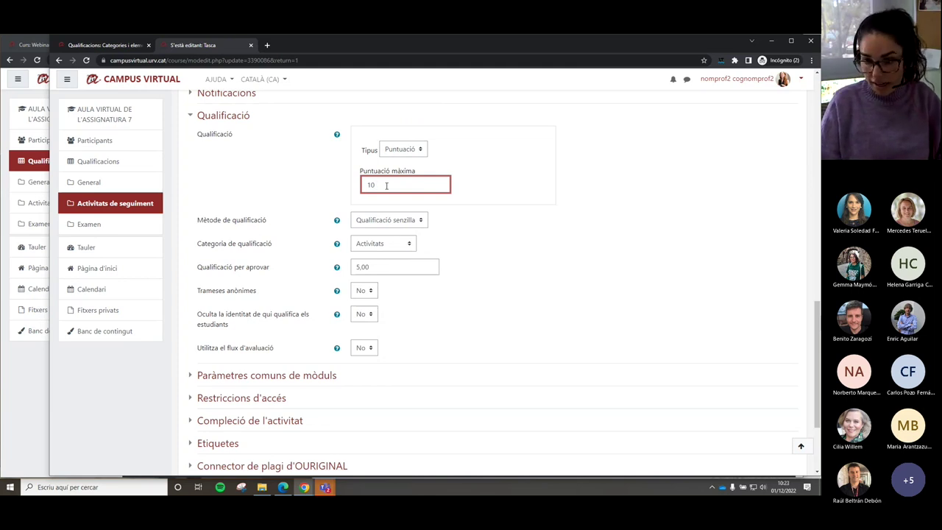
pyautogui.click(456, 232)
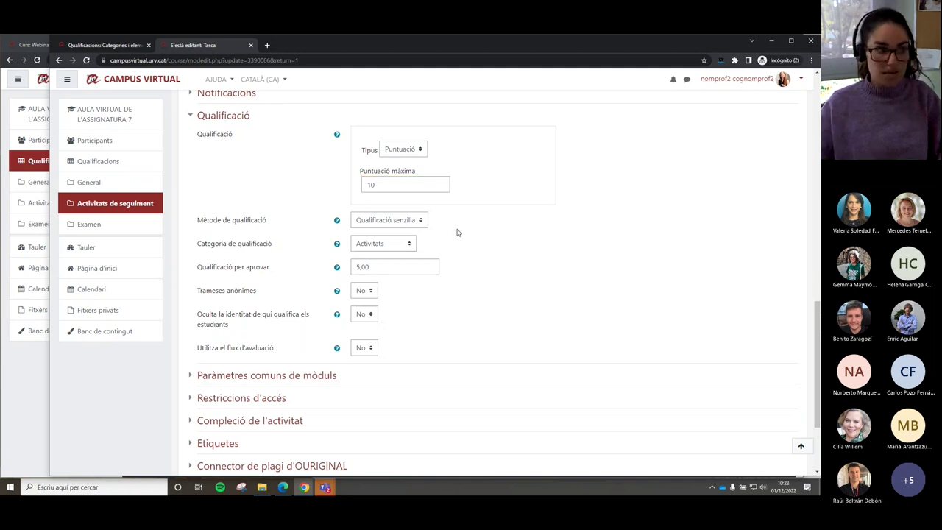
pyautogui.moveTo(197, 267); pyautogui.dragTo(272, 269)
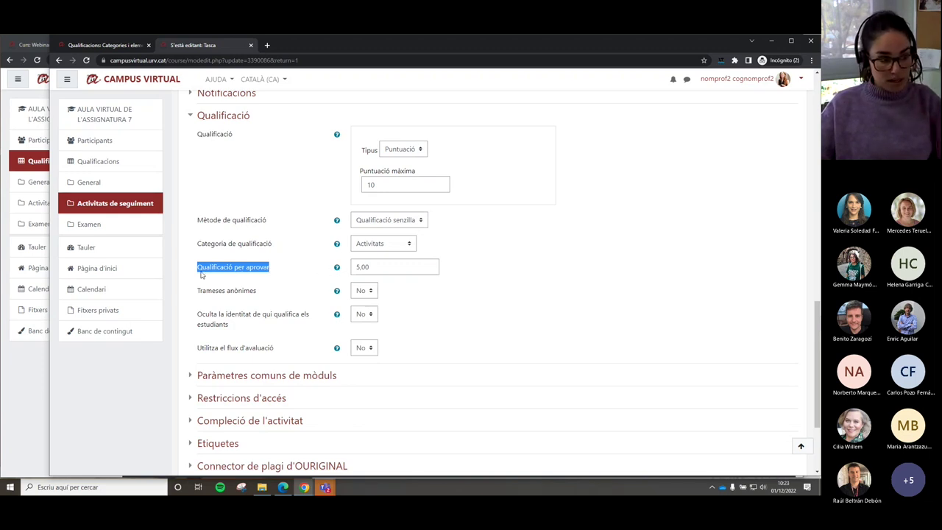
pyautogui.click(386, 266)
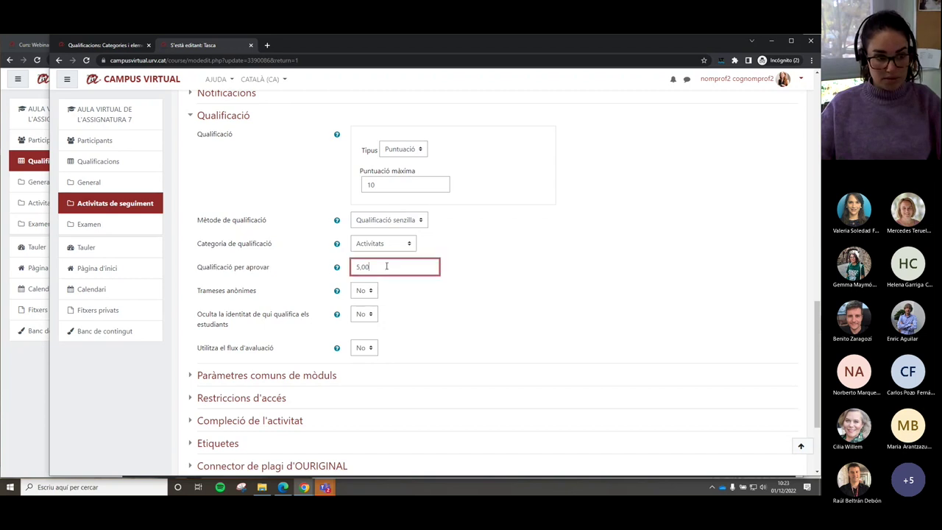
# Save the Activitat 1 (bis) assignment settings, return to the course and close its browser tab.
pyautogui.scroll(-3, 412, 309)
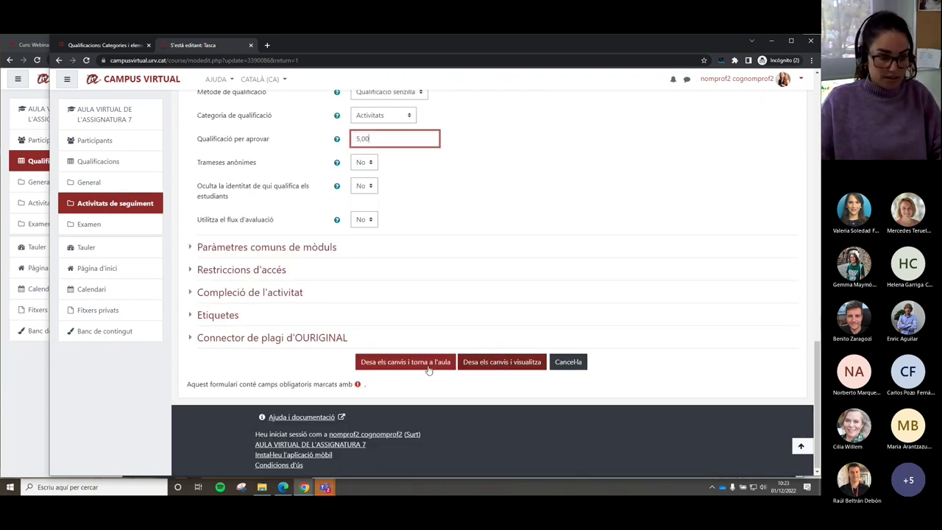
pyautogui.click(426, 364)
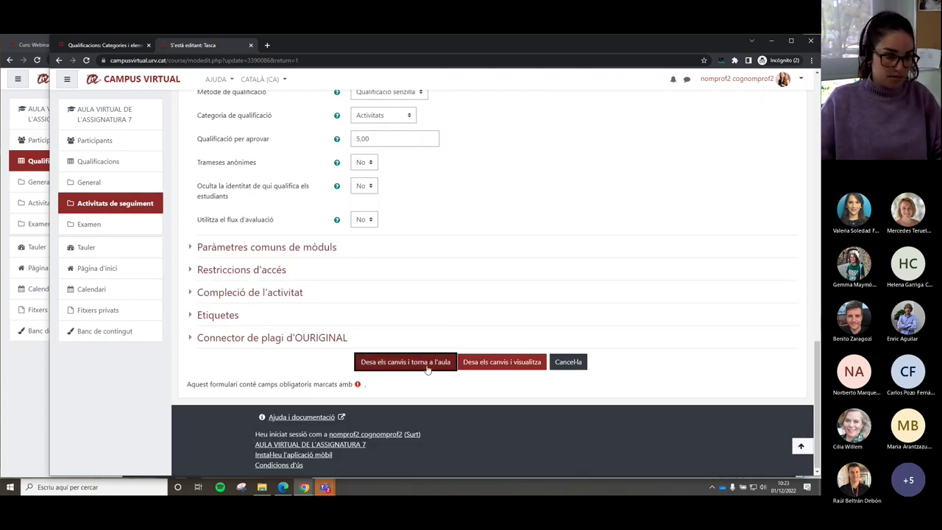
pyautogui.click(252, 45)
# In the gradebook item settings of Activitat 1 (bis), show the advanced options and set the grade display type to Lletra.
pyautogui.scroll(-1, 423, 287)
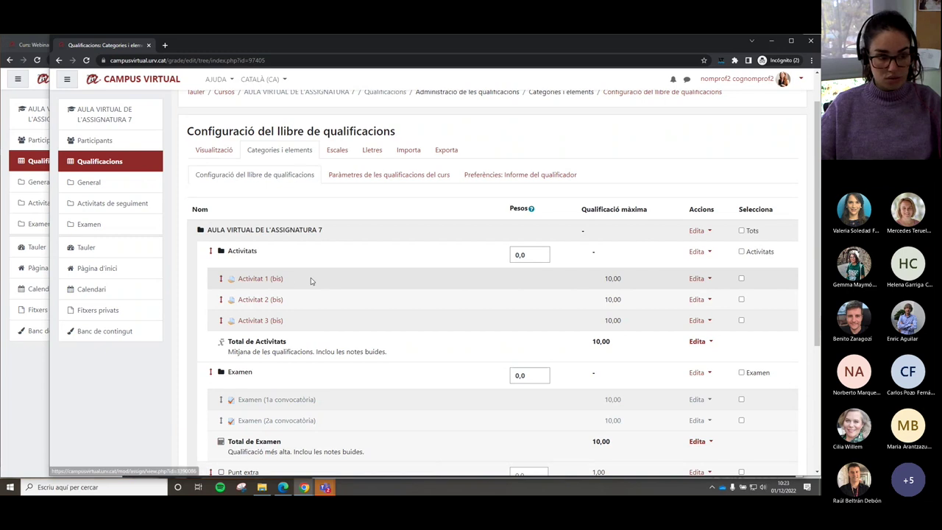
pyautogui.click(697, 279)
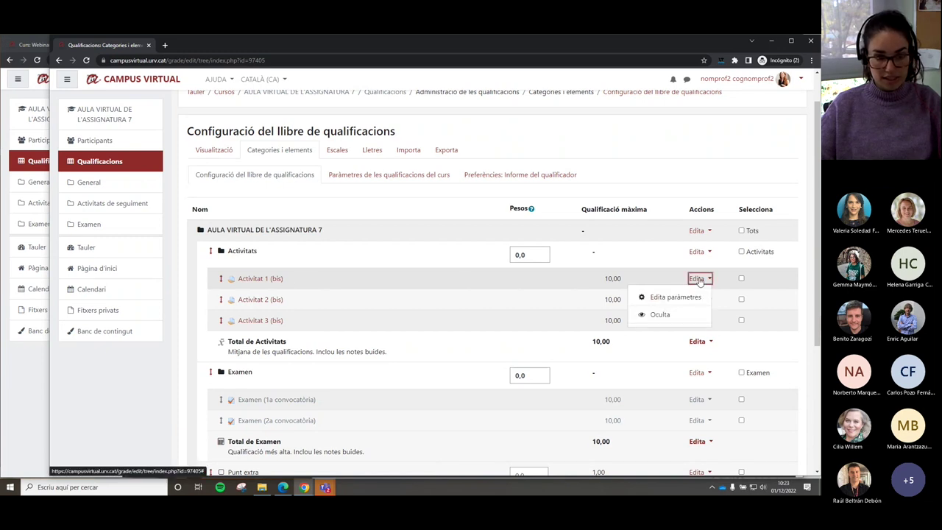
pyautogui.click(700, 298)
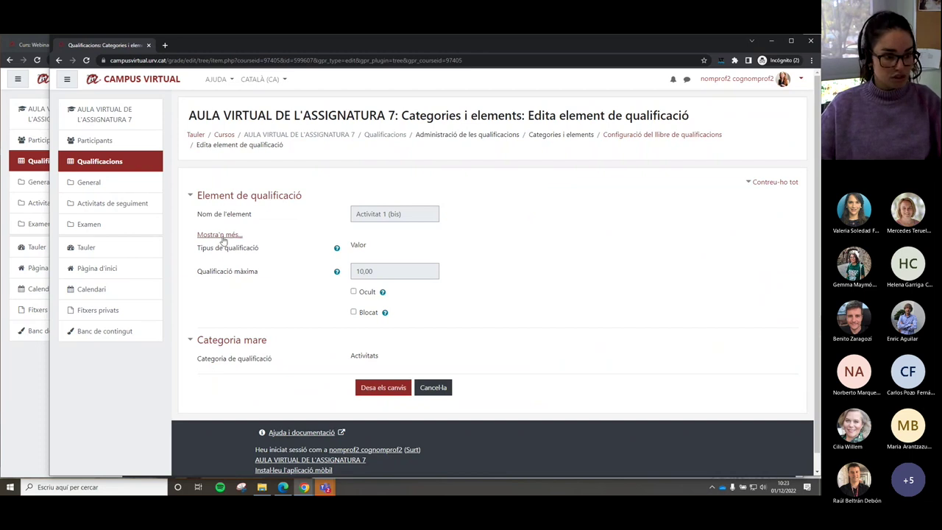
pyautogui.click(221, 236)
pyautogui.scroll(-1, 225, 271)
pyautogui.moveTo(202, 325); pyautogui.dragTo(323, 330)
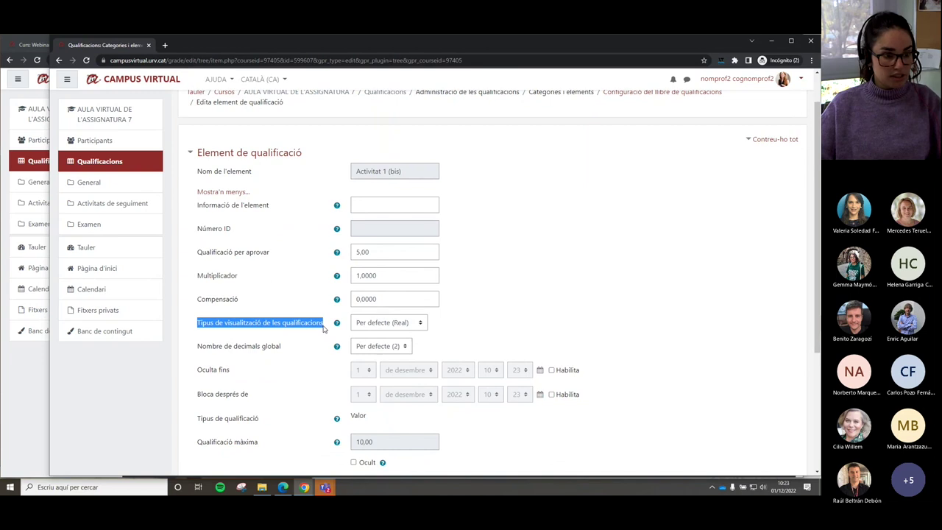
pyautogui.click(420, 323)
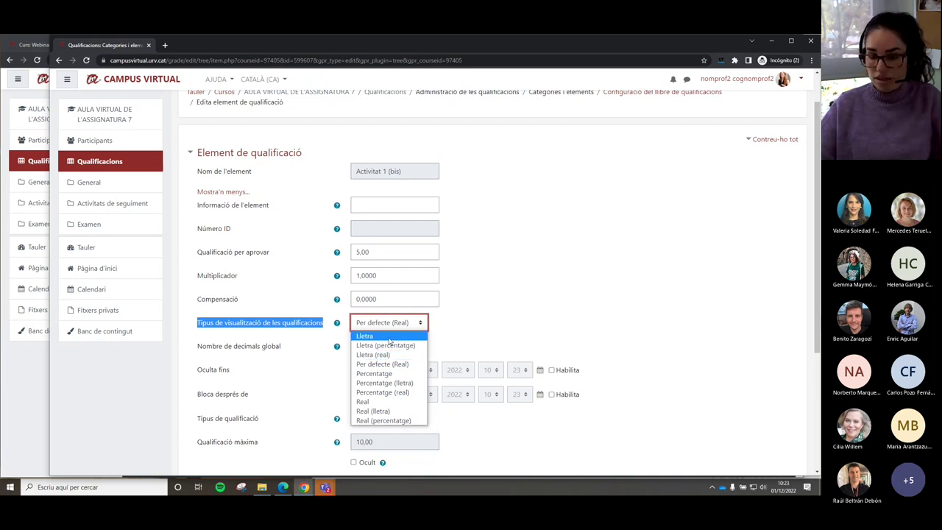
pyautogui.click(389, 338)
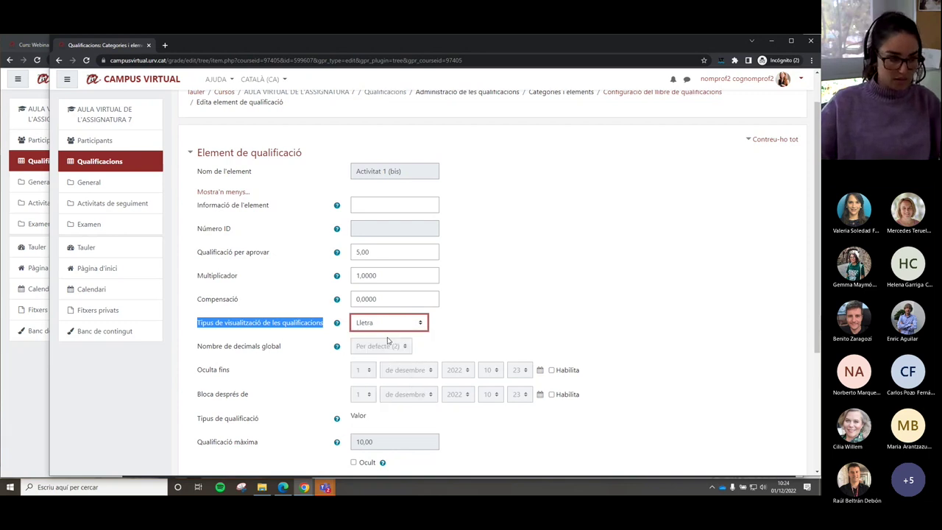
# Review the remaining grade item settings of Activitat 1 (bis) and save the changes.
pyautogui.scroll(-1, 504, 321)
pyautogui.scroll(-2, 503, 321)
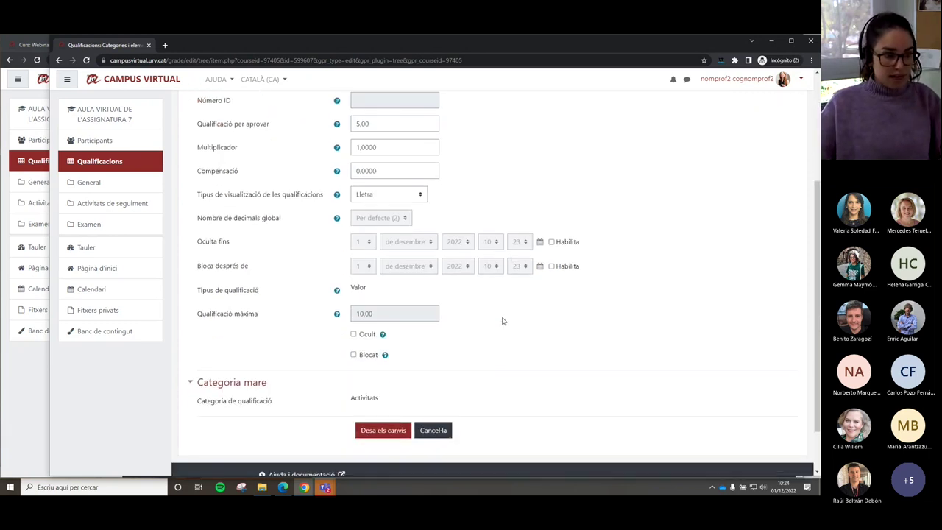
pyautogui.scroll(2, 503, 320)
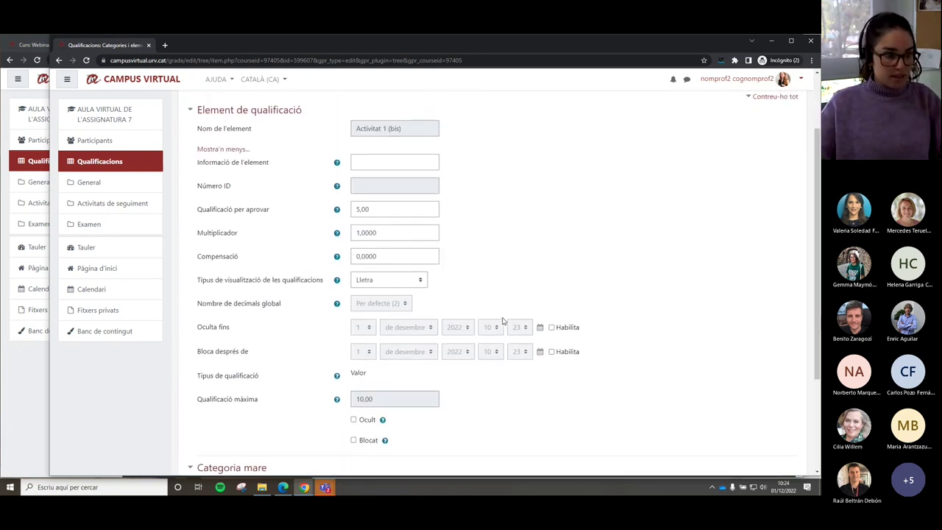
pyautogui.scroll(-3, 377, 214)
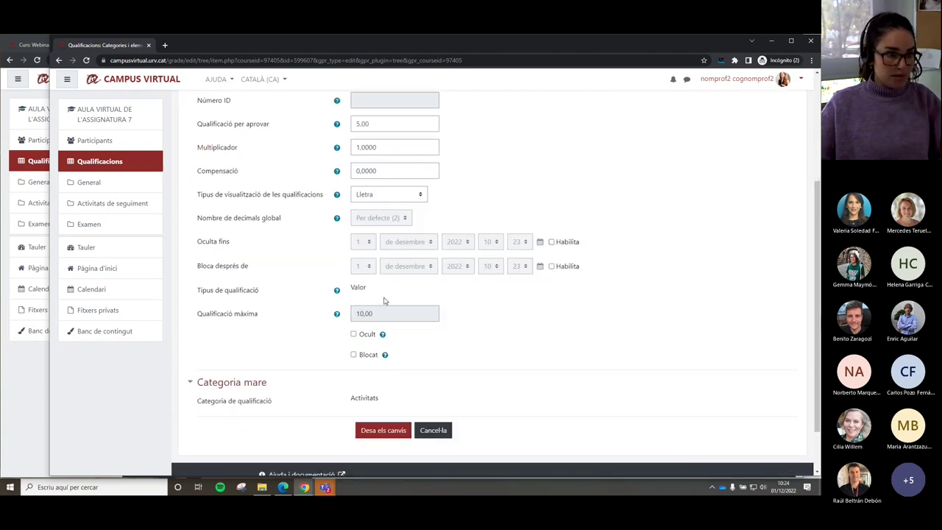
pyautogui.scroll(2, 378, 329)
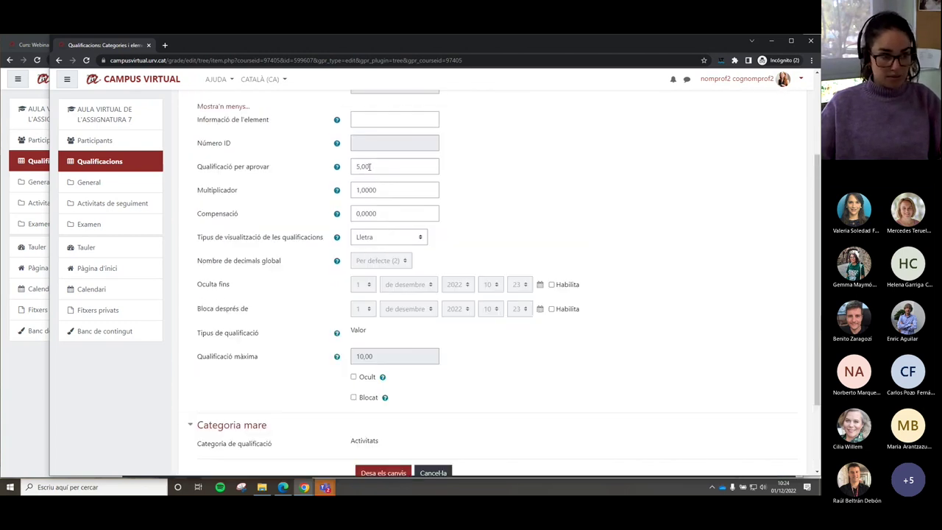
pyautogui.scroll(-2, 410, 419)
pyautogui.click(384, 430)
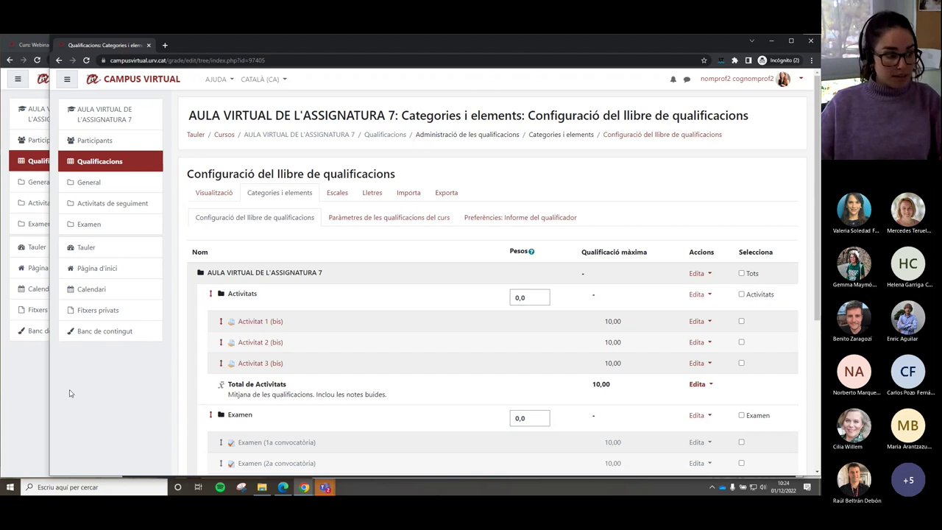
# Switch to the AULA VIRTUAL DE L'ASSIGNATURA 6 window, display its grader report and examine the Total de Activitats column.
pyautogui.hotkey('alt', 'Tab')
pyautogui.scroll(3, 364, 309)
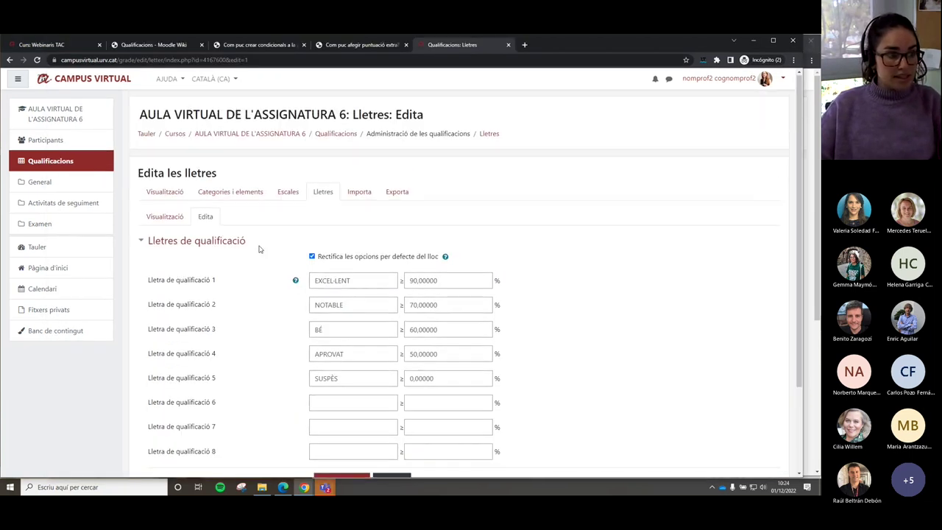
pyautogui.click(166, 196)
pyautogui.scroll(-2, 206, 246)
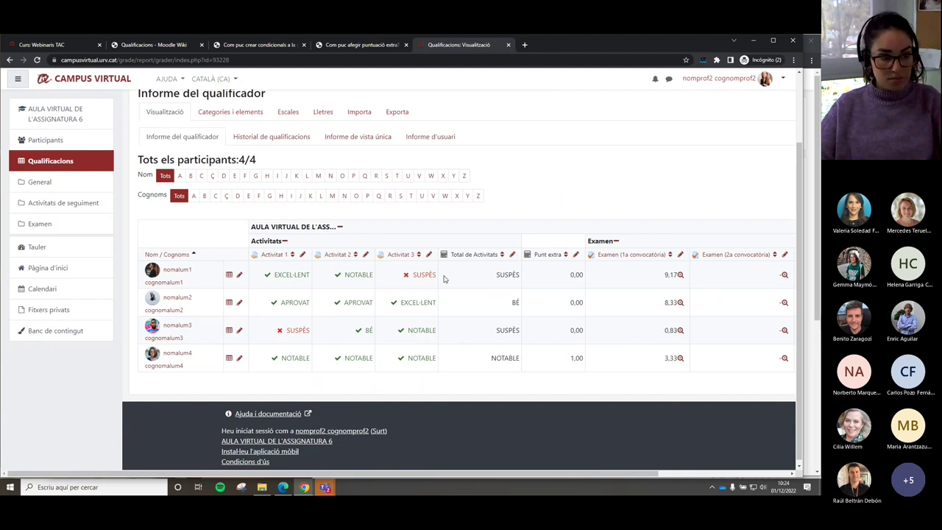
pyautogui.moveTo(455, 254); pyautogui.dragTo(497, 254)
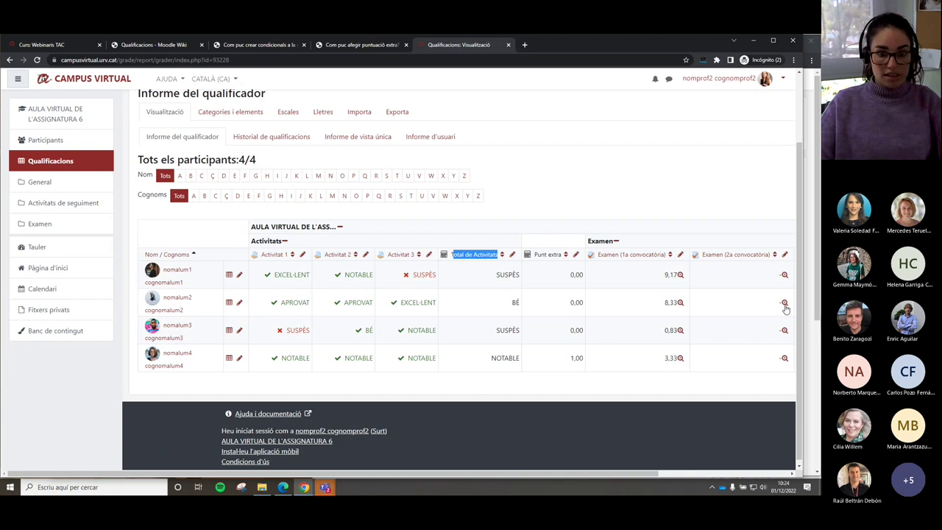
# Return to the AULA VIRTUAL DE L'ASSIGNATURA 7 gradebook and open the parameters of the Activitats category for editing.
pyautogui.hotkey('alt', 'Tab')
pyautogui.scroll(-1, 328, 321)
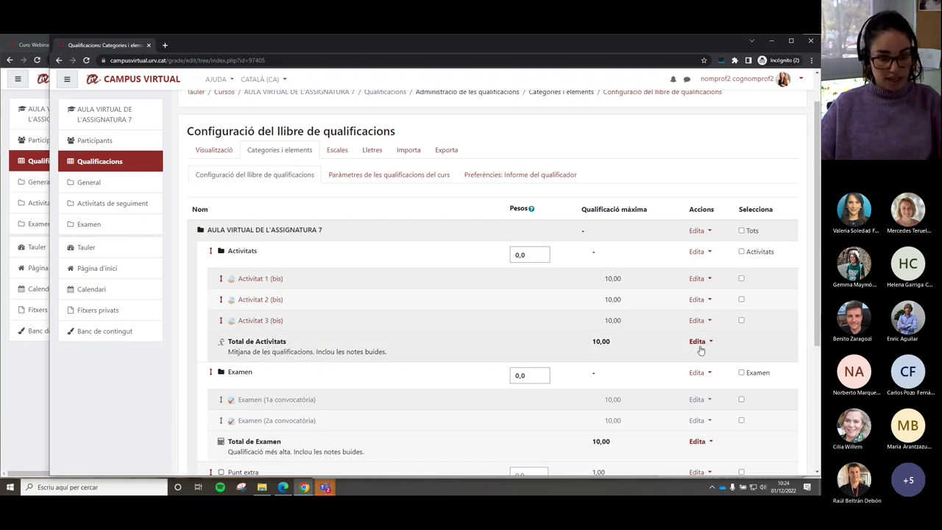
pyautogui.click(698, 252)
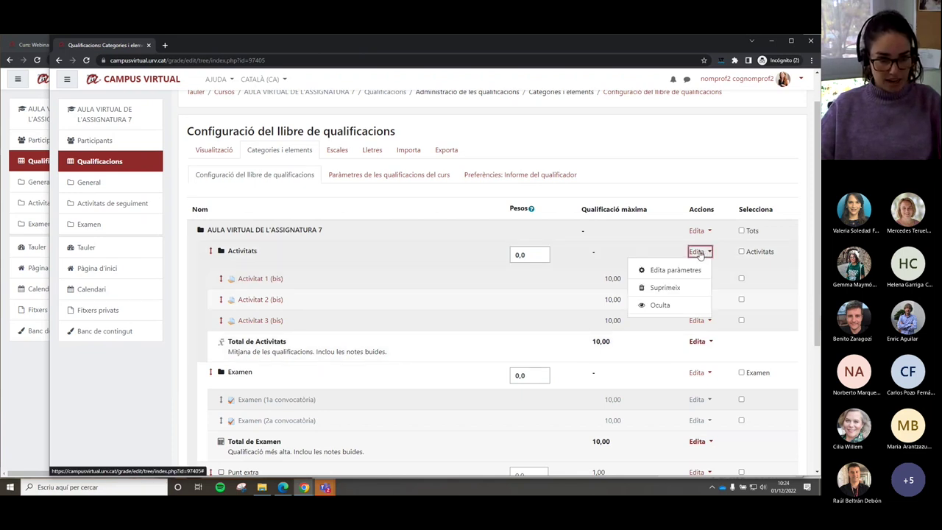
pyautogui.click(243, 253)
pyautogui.moveTo(225, 254); pyautogui.dragTo(260, 255)
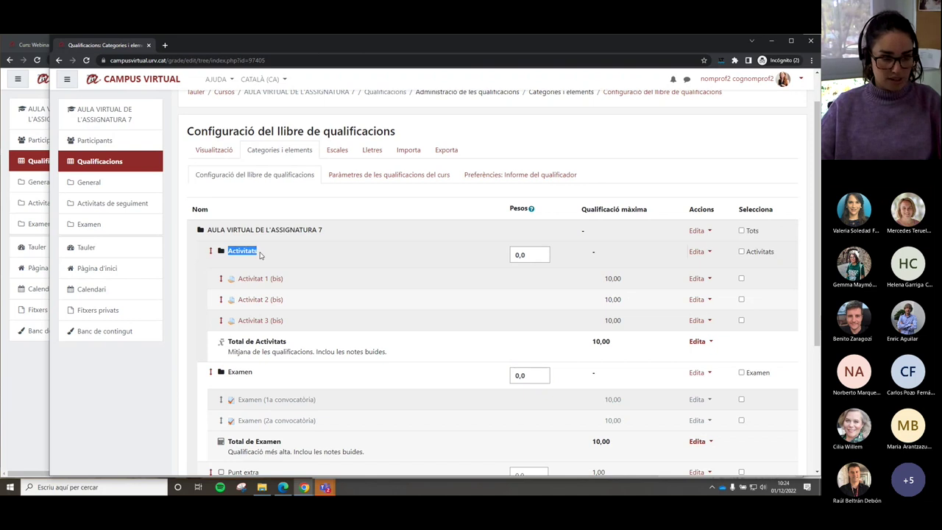
pyautogui.click(709, 253)
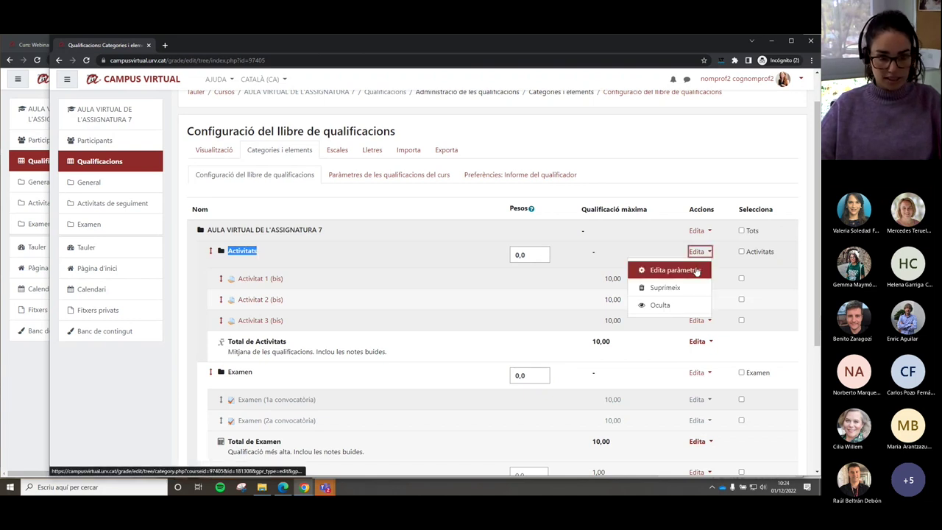
pyautogui.click(696, 270)
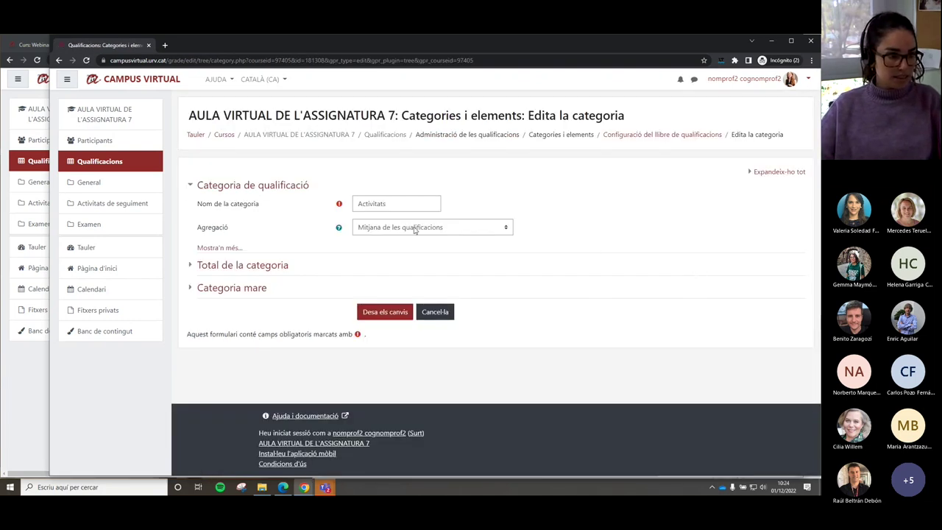
# Show the advanced options of the Activitats category total, set its grade display type to Lletra and save the changes.
pyautogui.click(225, 264)
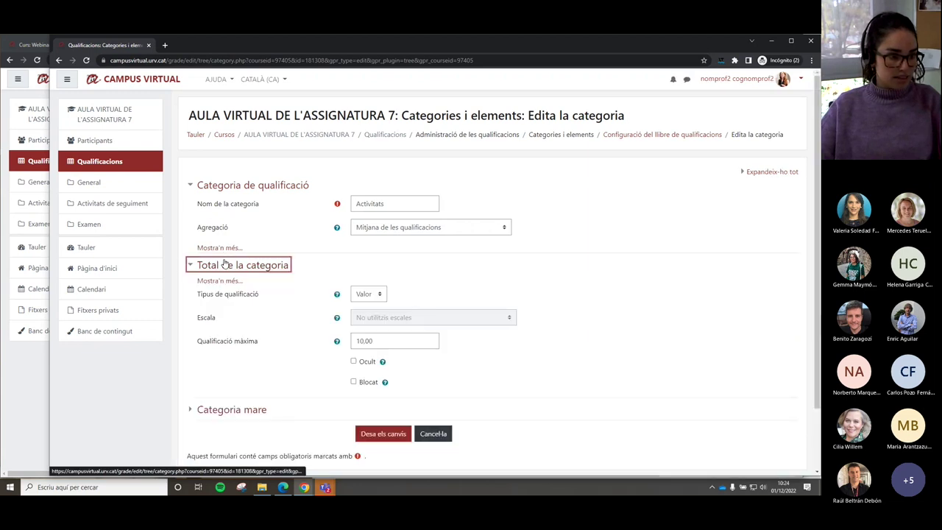
pyautogui.click(224, 282)
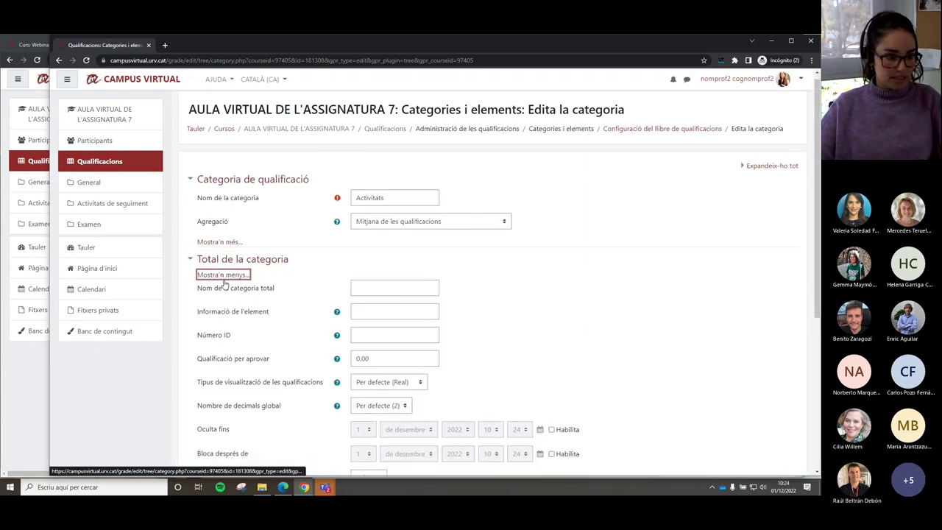
pyautogui.scroll(-2, 224, 284)
pyautogui.moveTo(200, 260); pyautogui.dragTo(323, 262)
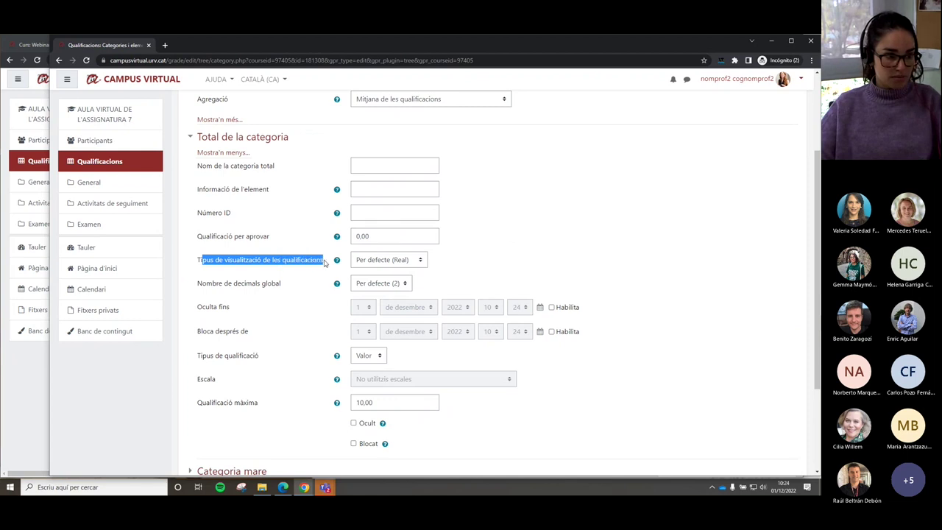
pyautogui.click(407, 262)
pyautogui.click(404, 271)
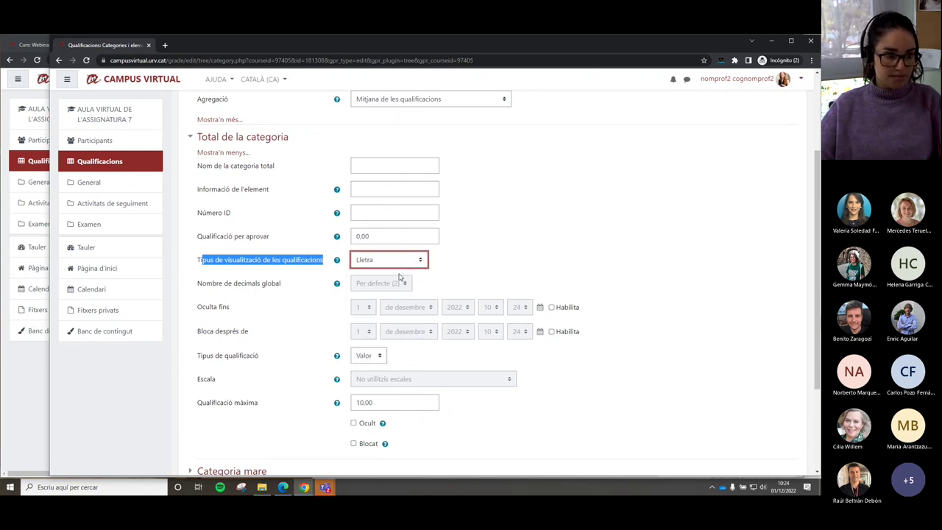
pyautogui.click(488, 268)
pyautogui.scroll(1, 487, 267)
pyautogui.scroll(-3, 488, 267)
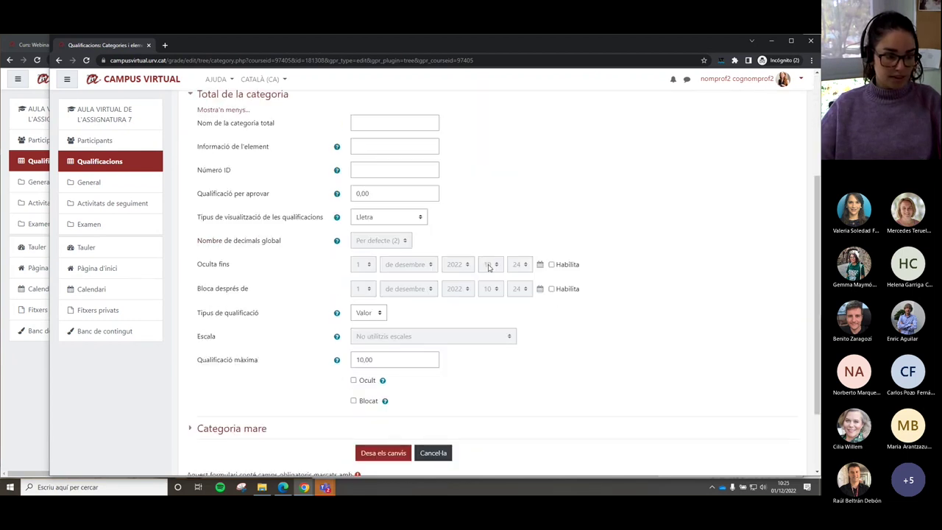
pyautogui.click(394, 362)
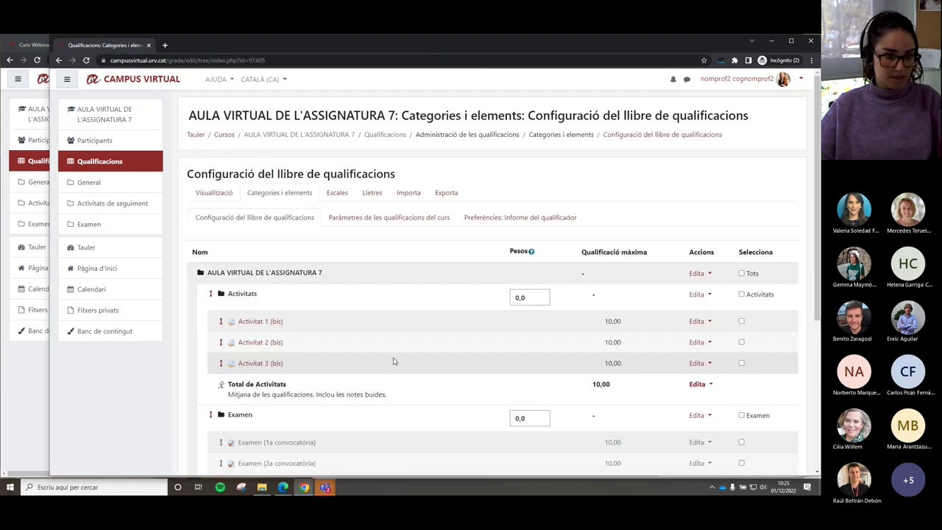
# Display the course's grader report and open the single view of Activitat 1 (bis).
pyautogui.scroll(-3, 393, 361)
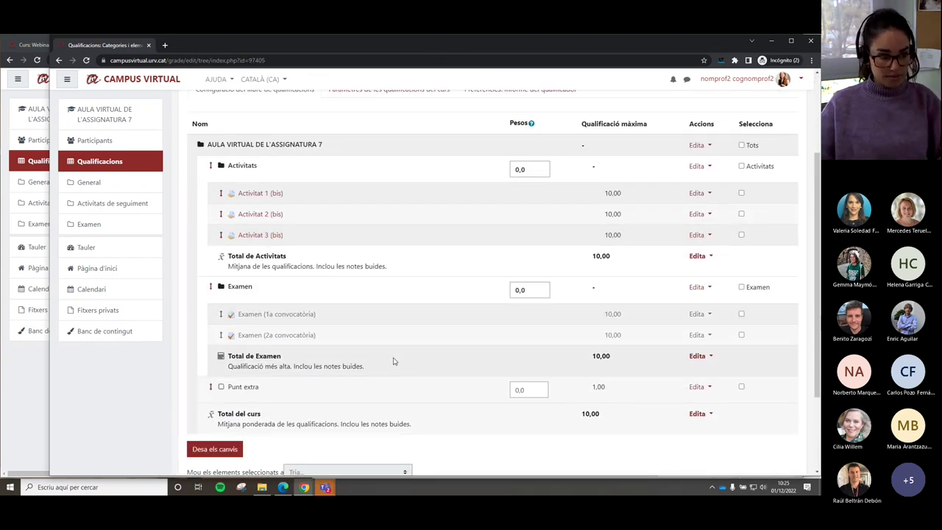
pyautogui.scroll(-1, 275, 210)
pyautogui.scroll(3, 275, 210)
pyautogui.click(213, 151)
pyautogui.click(364, 341)
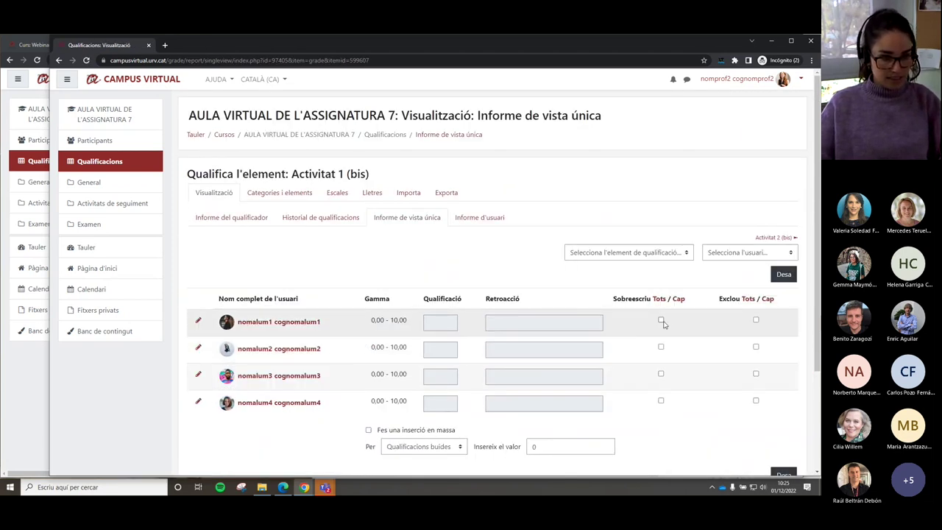
# Override the Activitat 1 (bis) grades of the first two listed students with 5 and 8.
pyautogui.click(660, 320)
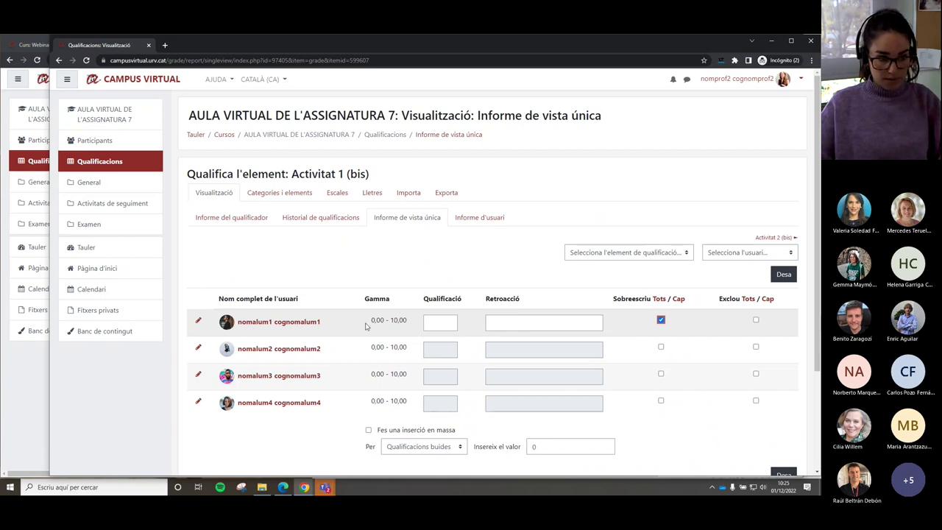
pyautogui.click(432, 322)
pyautogui.write('5')
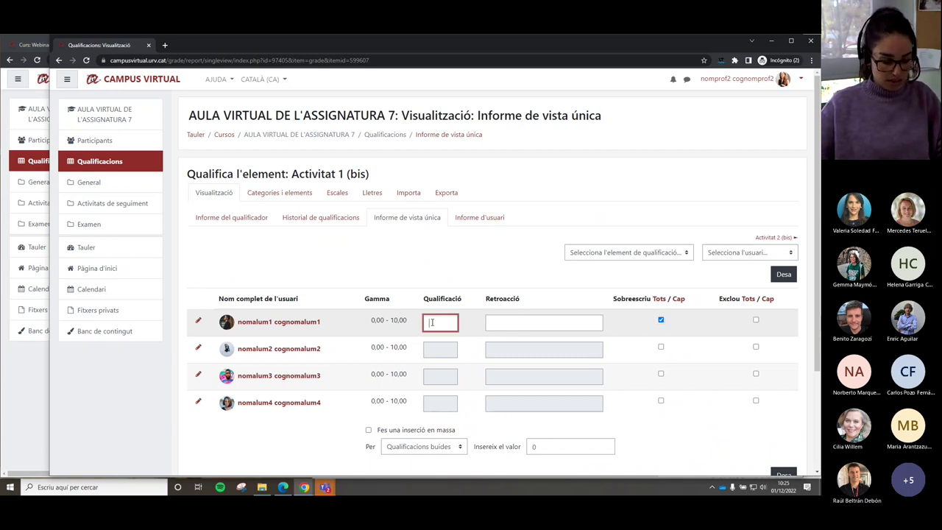
pyautogui.click(660, 348)
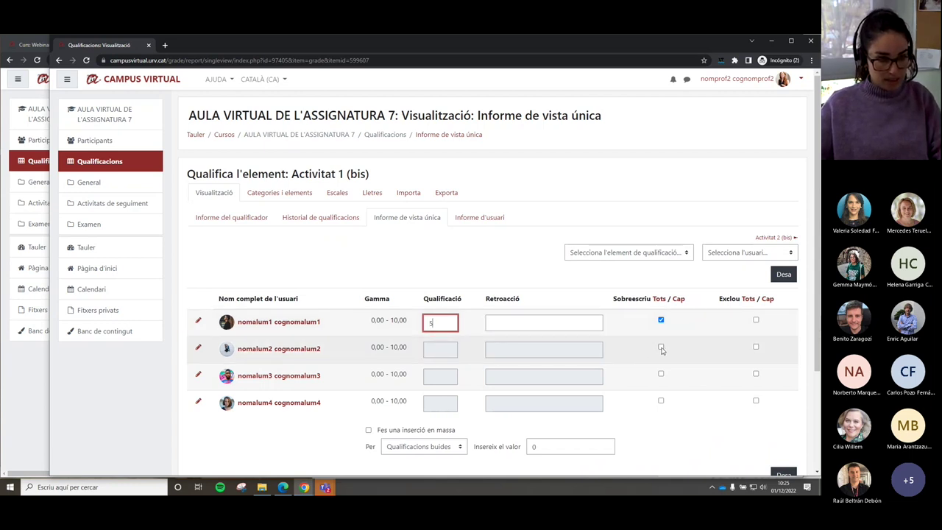
pyautogui.click(449, 351)
pyautogui.write('8')
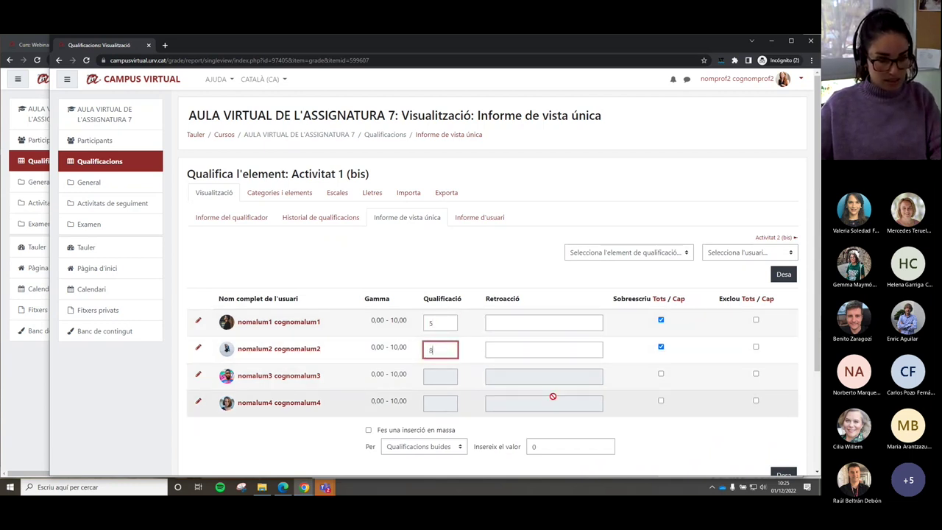
# Override the third and fourth students' Activitat 1 (bis) grades with 9,5 and 4, and save the grades.
pyautogui.click(661, 374)
pyautogui.click(449, 375)
pyautogui.write('9,5')
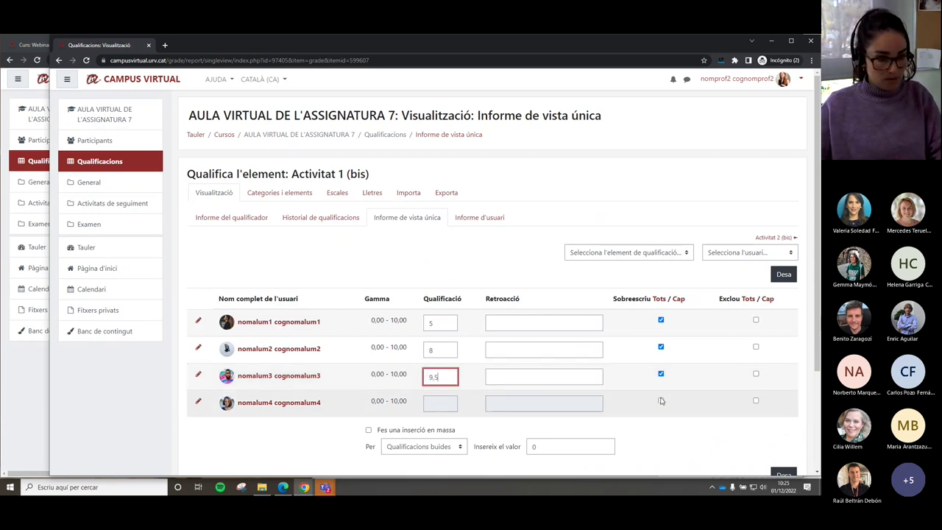
pyautogui.click(527, 397)
pyautogui.click(661, 400)
pyautogui.click(447, 402)
pyautogui.write('4')
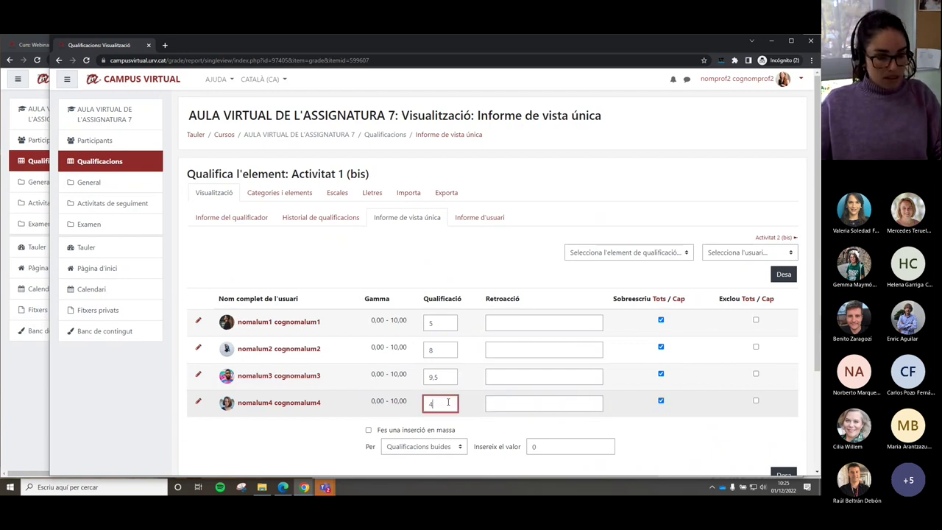
pyautogui.click(784, 274)
pyautogui.click(434, 127)
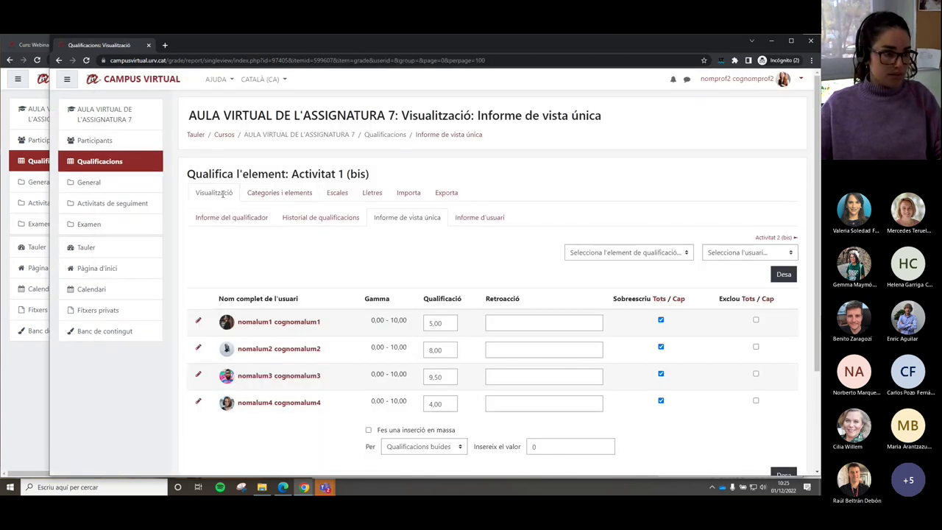
# Open the grader report and examine how the Activitat 1 (bis) grades and the Total de Activitats are displayed.
pyautogui.click(215, 220)
pyautogui.scroll(-1, 350, 376)
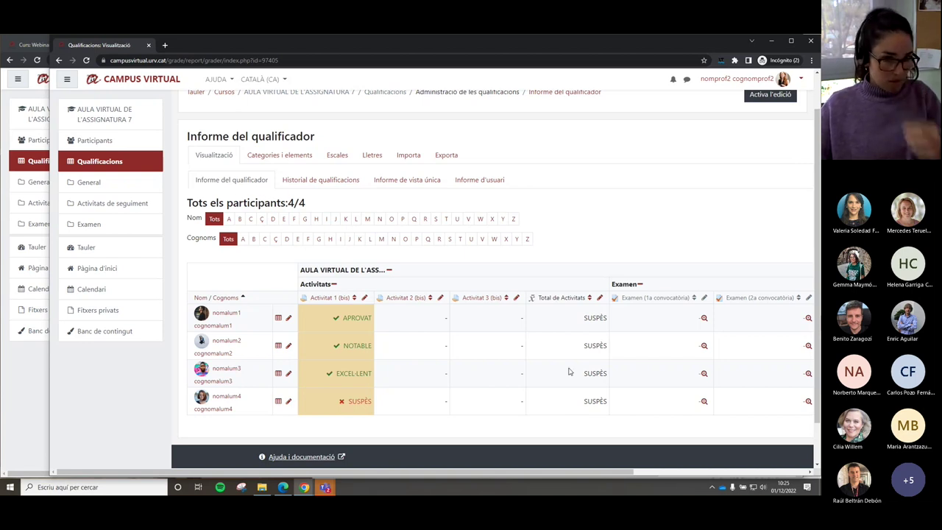
pyautogui.scroll(1, 542, 293)
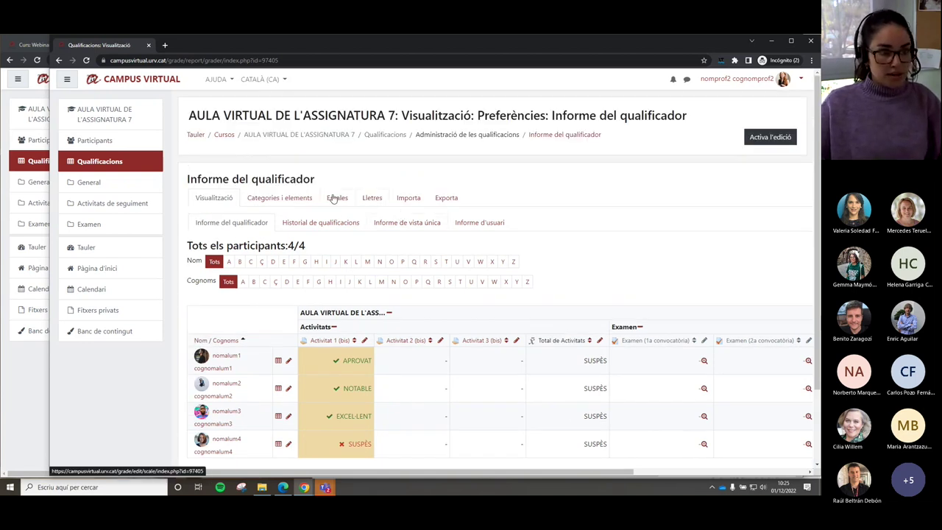
pyautogui.scroll(-2, 295, 197)
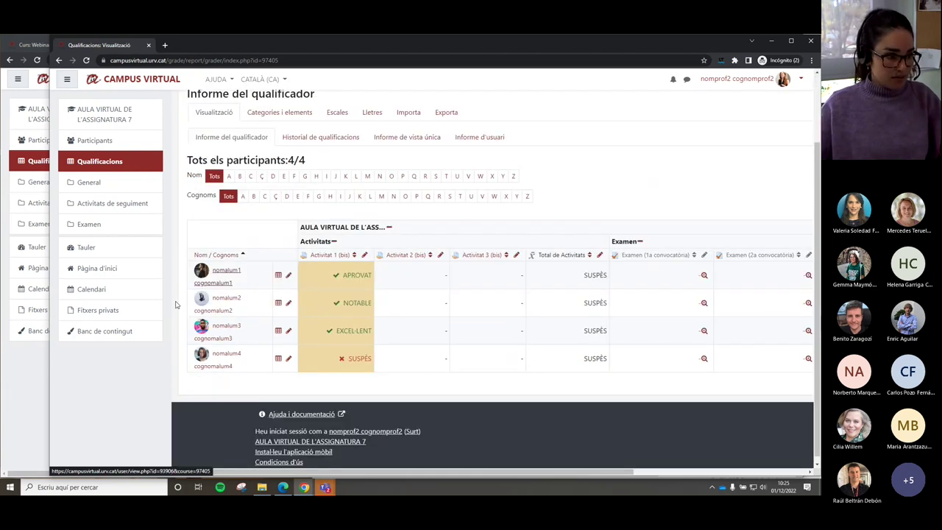
# Switch to the AULA VIRTUAL DE L'ASSIGNATURA 6 window and open the course's Esquema d'avaluació page.
pyautogui.click(31, 377)
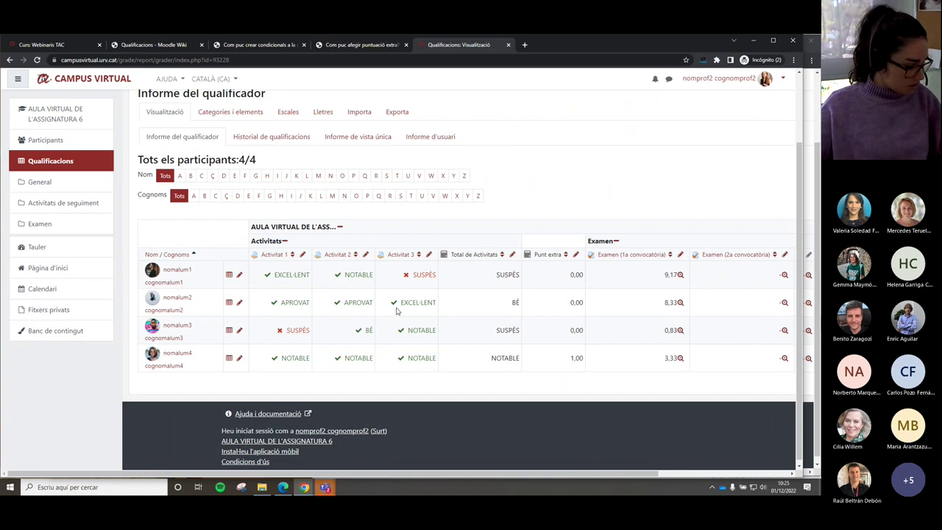
pyautogui.scroll(1, 406, 278)
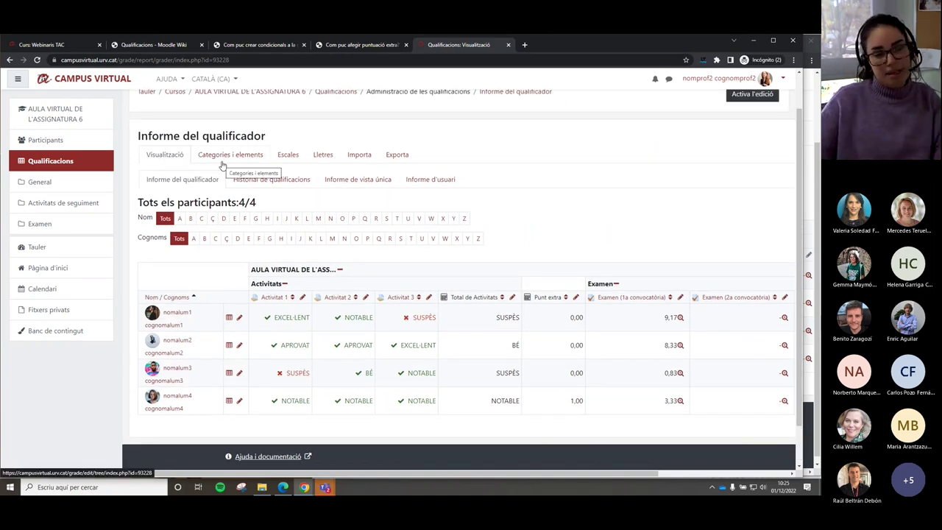
pyautogui.scroll(1, 281, 179)
pyautogui.click(273, 137)
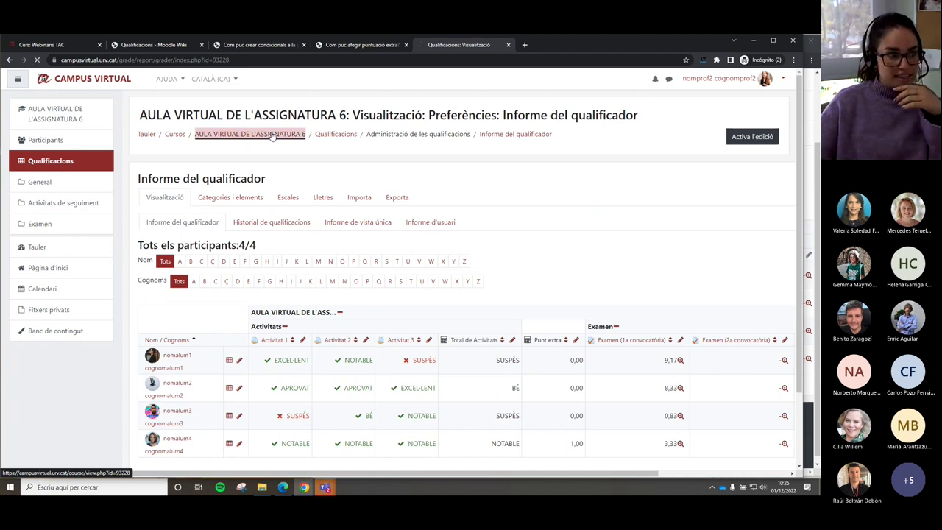
pyautogui.click(214, 398)
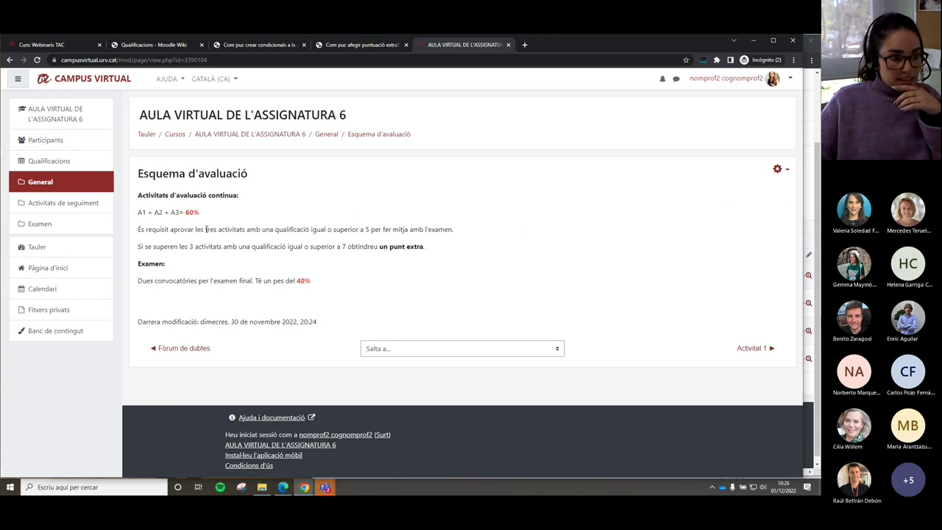
# Examine the Esquema d'avaluació requirement on passing the three activities with a grade of 5 or more.
pyautogui.moveTo(205, 230); pyautogui.dragTo(217, 230)
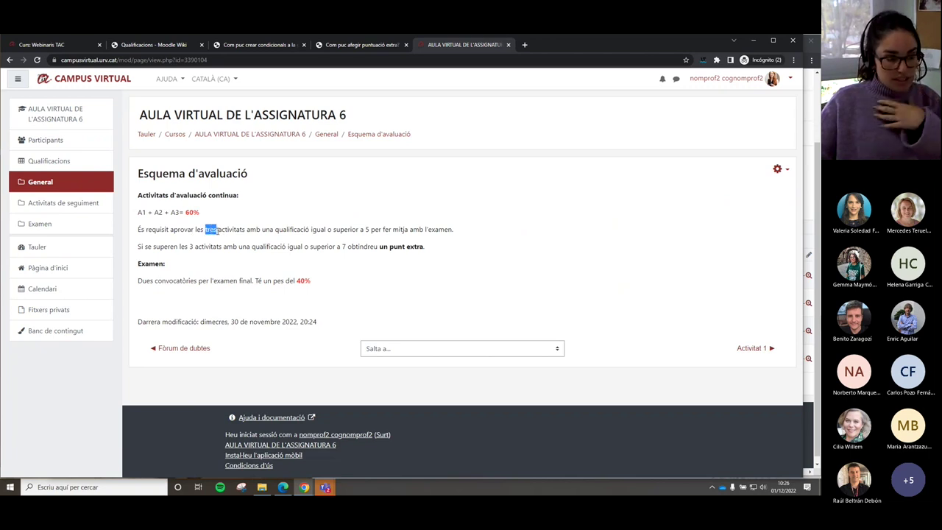
pyautogui.click(212, 230)
pyautogui.moveTo(195, 229); pyautogui.dragTo(369, 230)
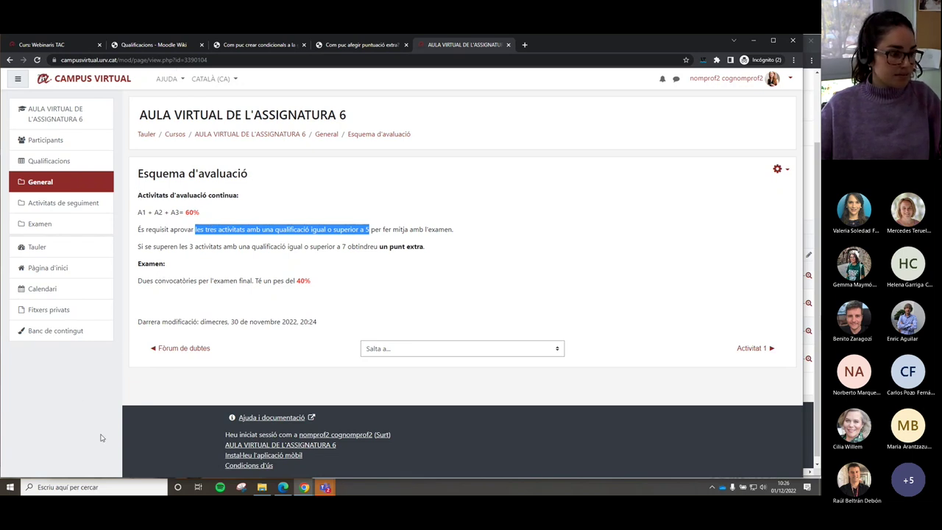
# Open the grade calculation of Total de Activitats in the gradebook setup of AULA VIRTUAL DE L'ASSIGNATURA 6.
pyautogui.click(50, 165)
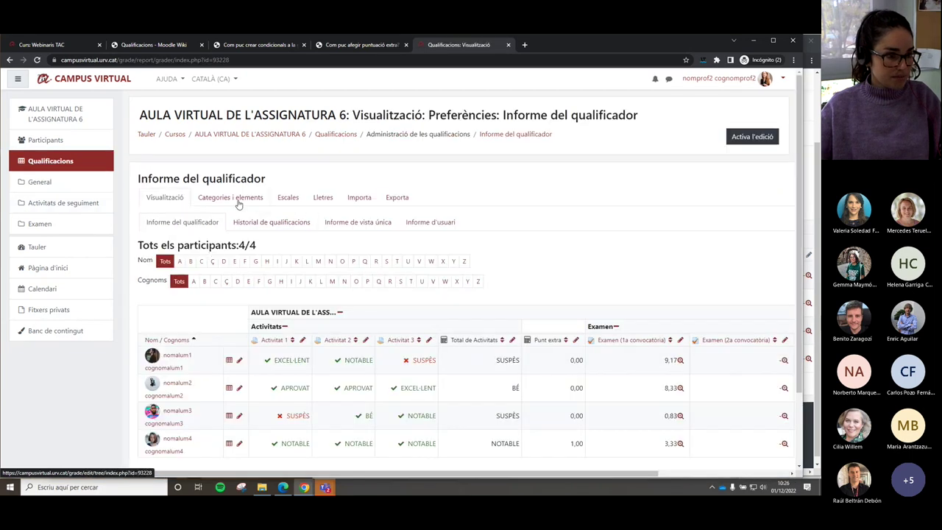
pyautogui.click(237, 202)
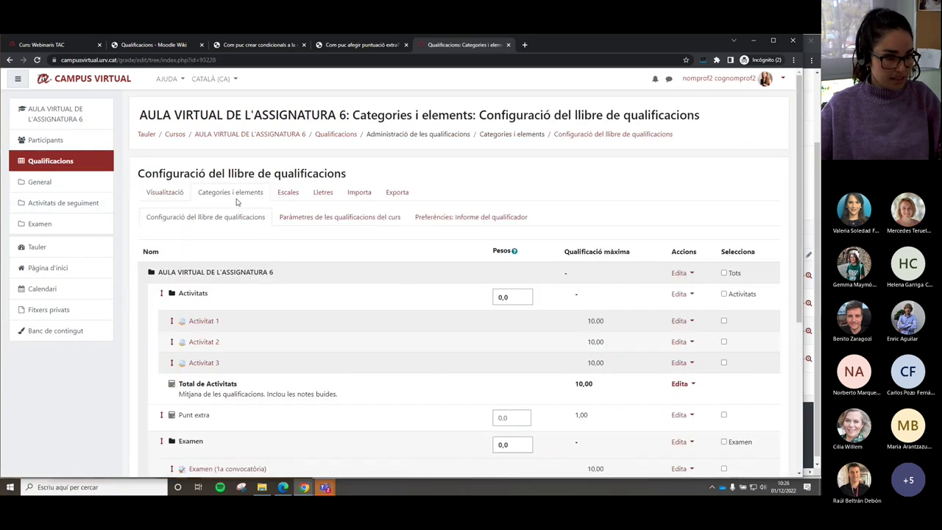
pyautogui.scroll(-1, 237, 201)
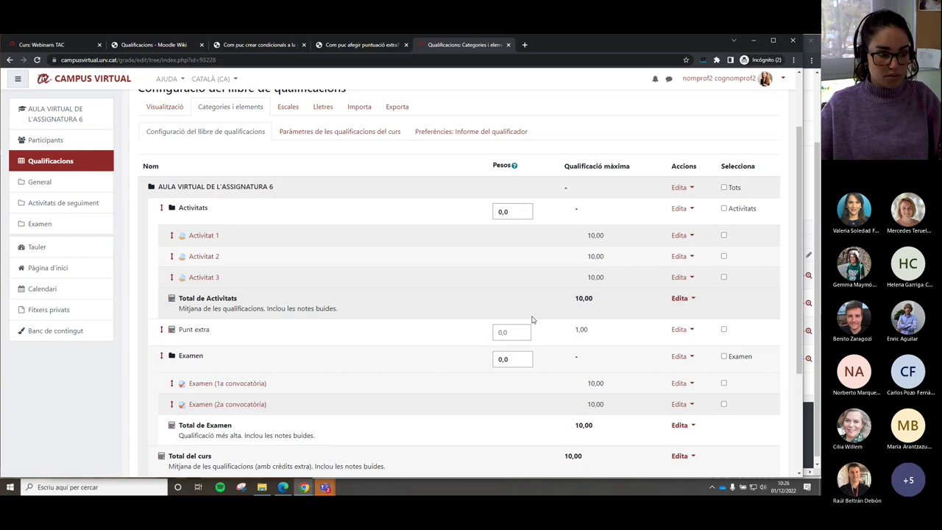
pyautogui.moveTo(178, 299); pyautogui.dragTo(237, 300)
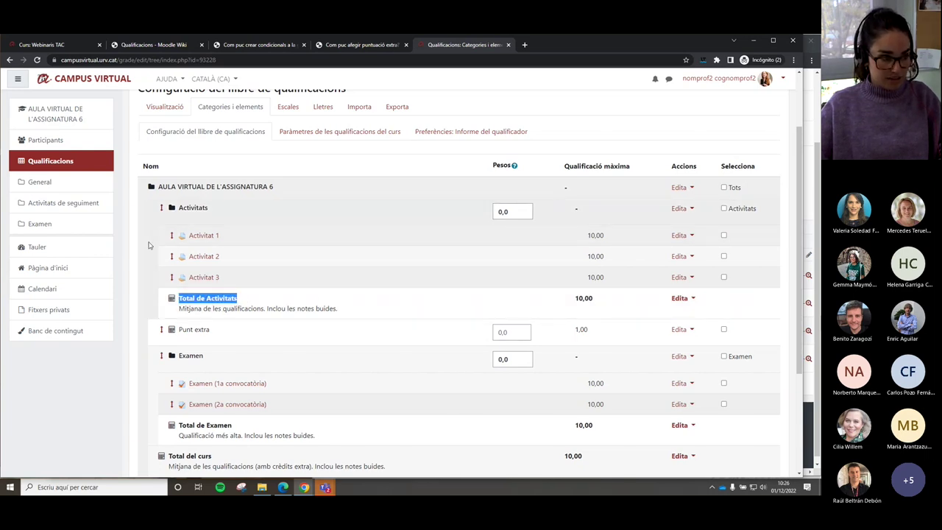
pyautogui.click(681, 298)
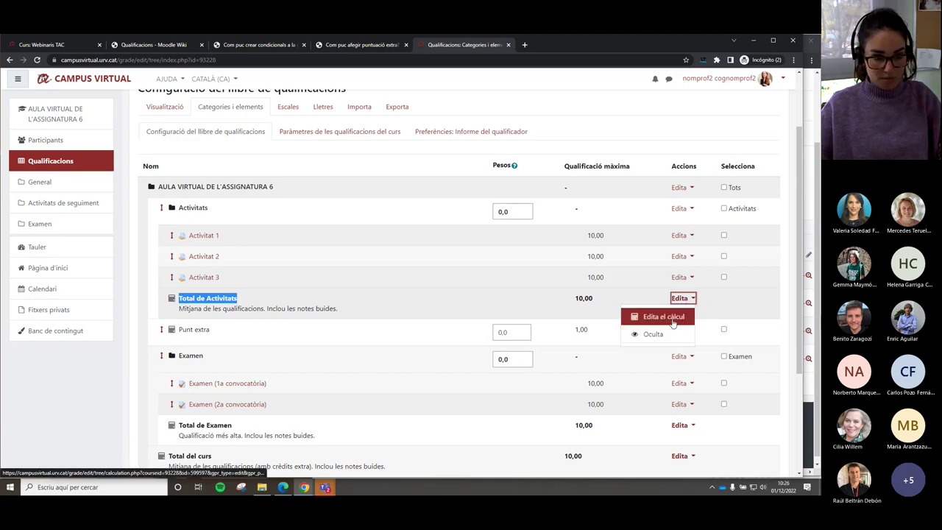
pyautogui.click(671, 322)
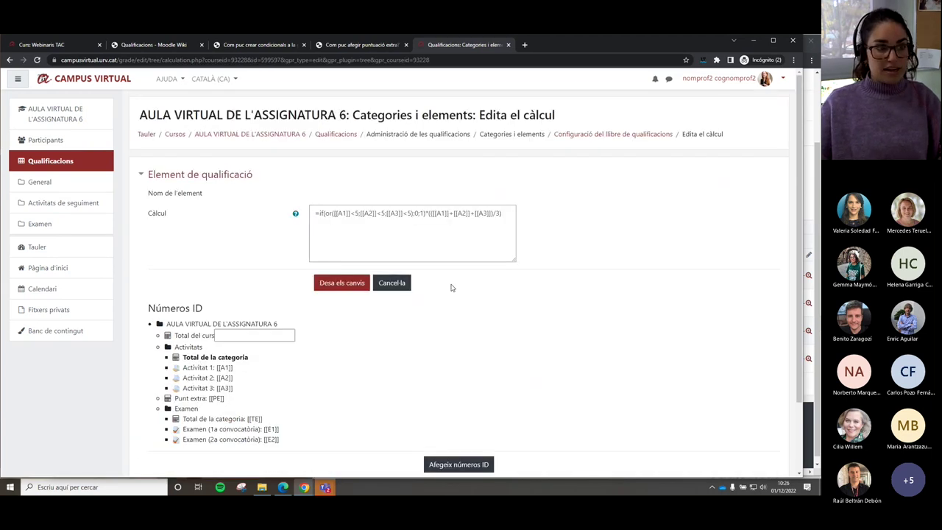
# Add the ID number TC to Total del curs and check its identifier in the Números ID list.
pyautogui.scroll(-2, 310, 300)
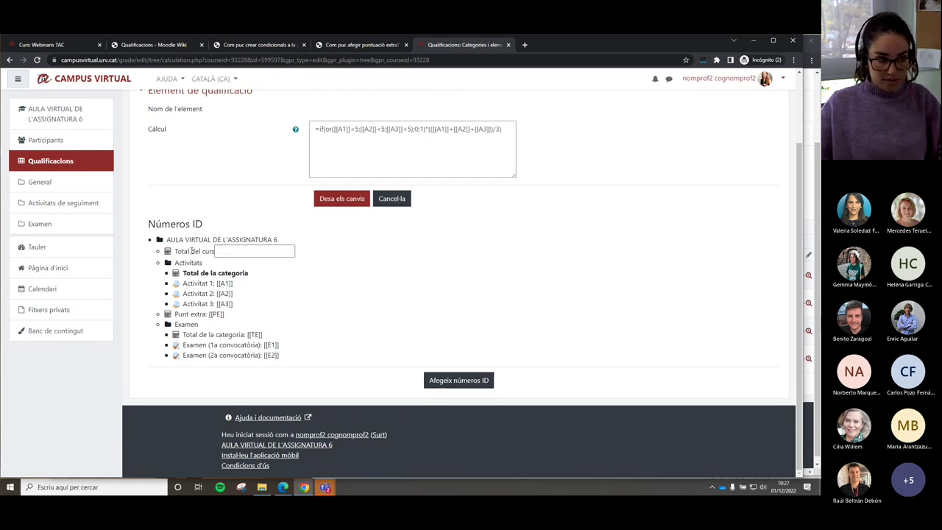
pyautogui.click(245, 251)
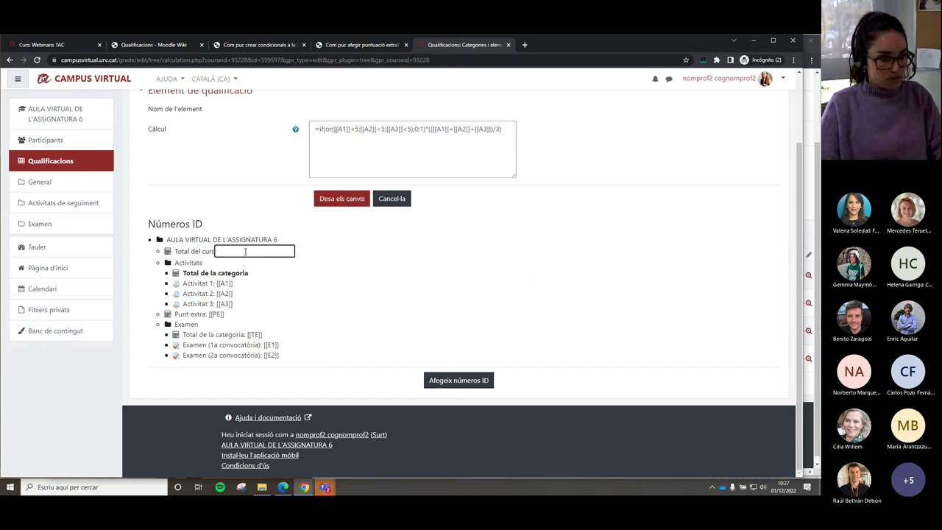
pyautogui.write('T')
pyautogui.write('TC')
pyautogui.click(445, 381)
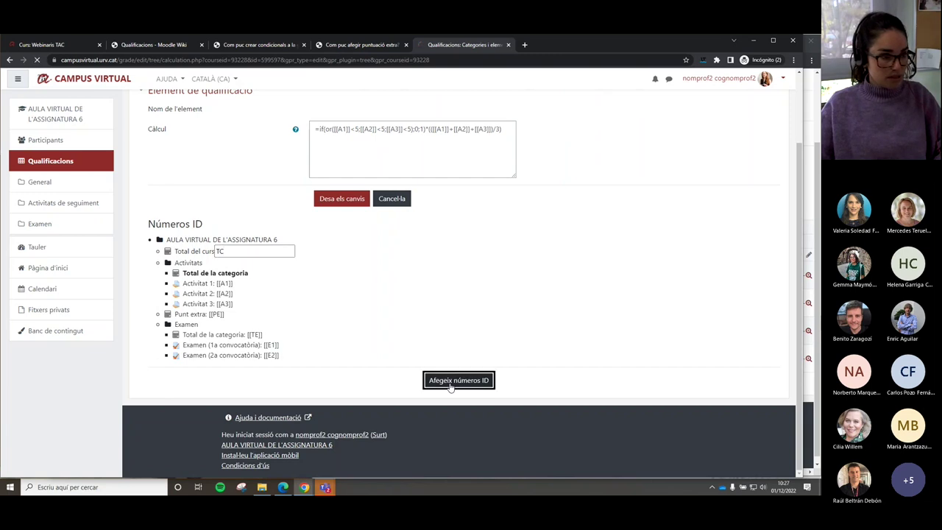
pyautogui.moveTo(234, 334); pyautogui.dragTo(218, 334)
pyautogui.click(238, 337)
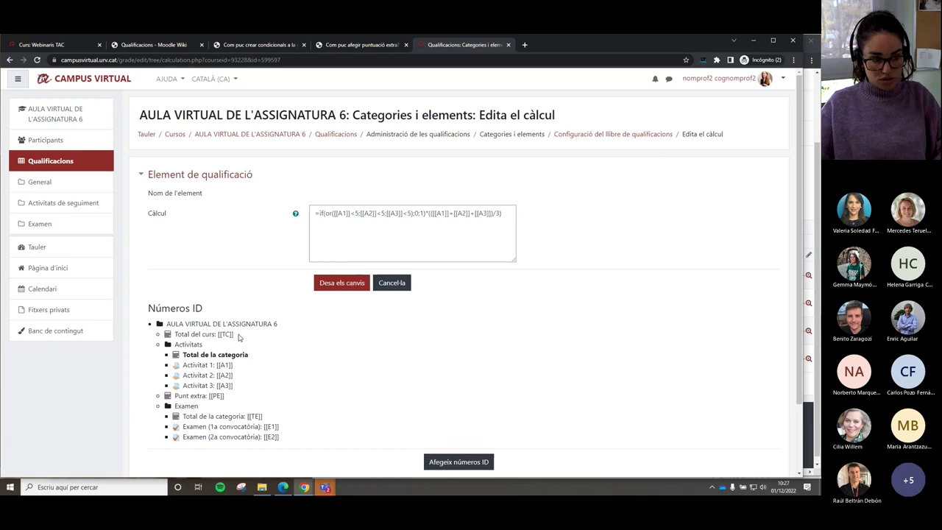
pyautogui.scroll(-1, 238, 336)
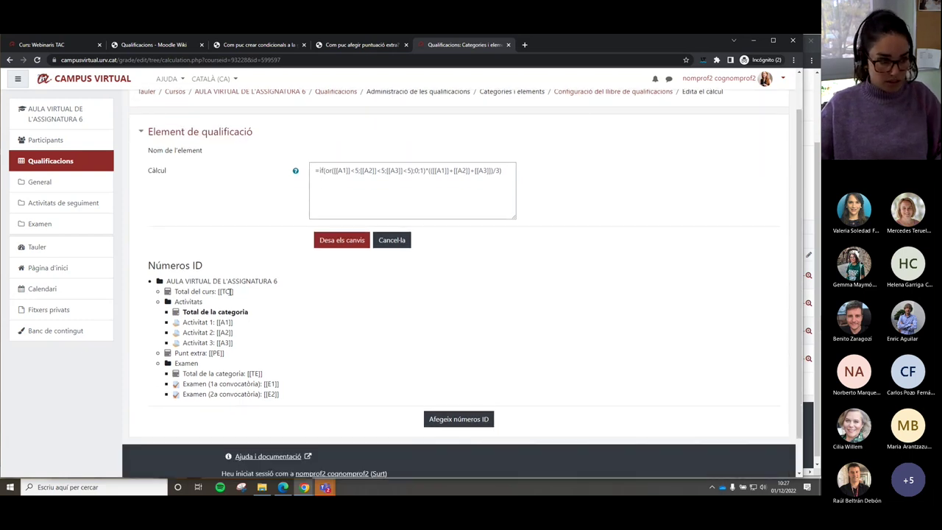
pyautogui.moveTo(233, 291); pyautogui.dragTo(221, 291)
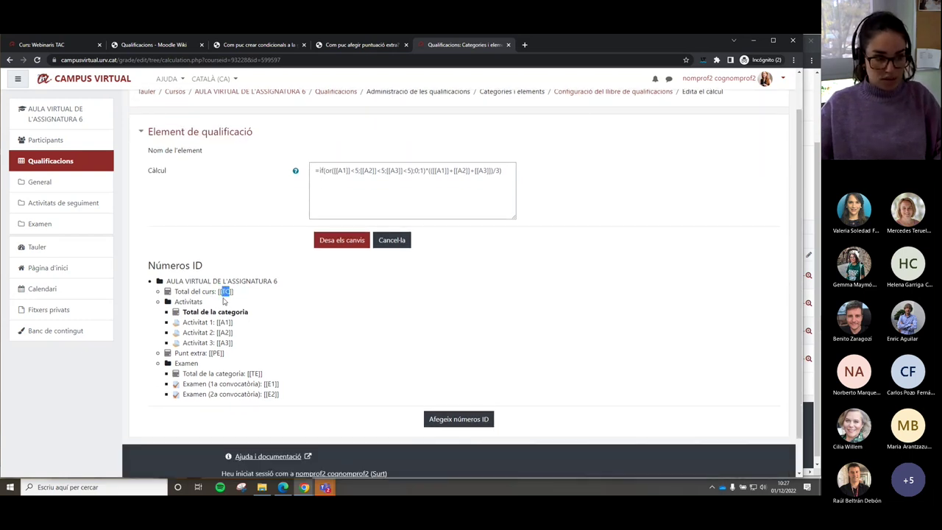
pyautogui.moveTo(234, 291); pyautogui.dragTo(217, 291)
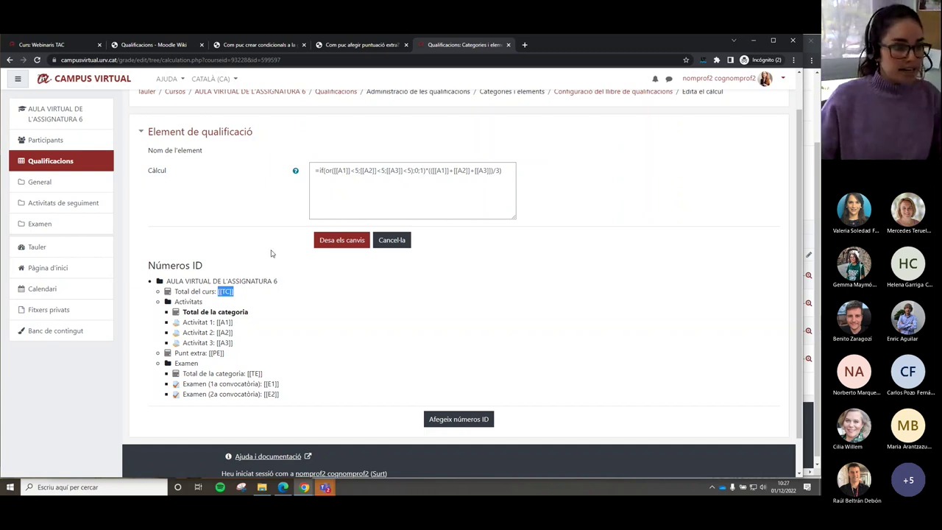
# Examine the condition, the 0 and 1 outcomes and the average in the Total de Activitats formula, and glance at the wiki article on grade conditions.
pyautogui.click(400, 170)
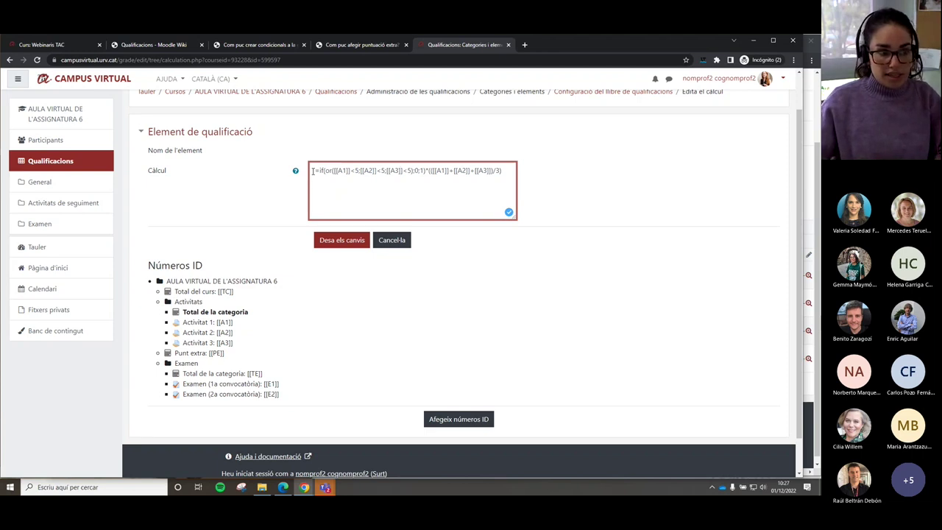
pyautogui.click(320, 170)
pyautogui.write('if(')
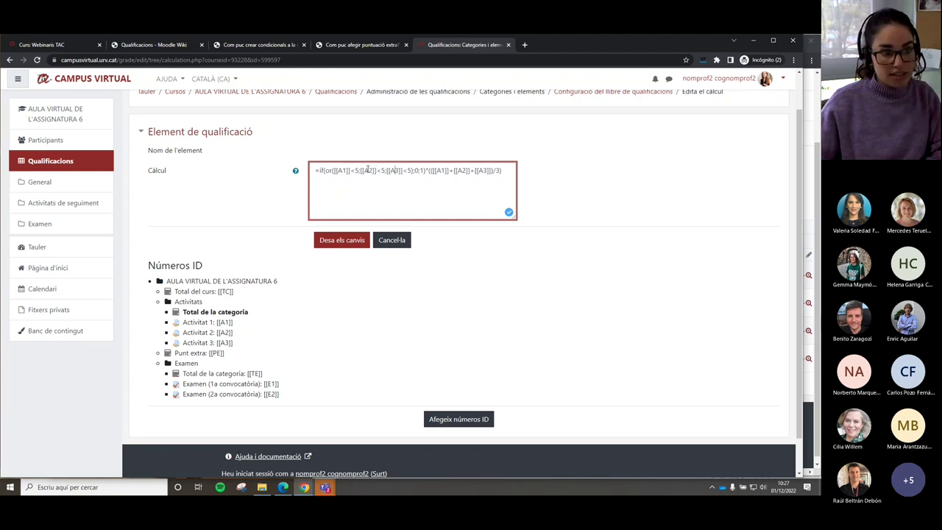
pyautogui.doubleClick(417, 170)
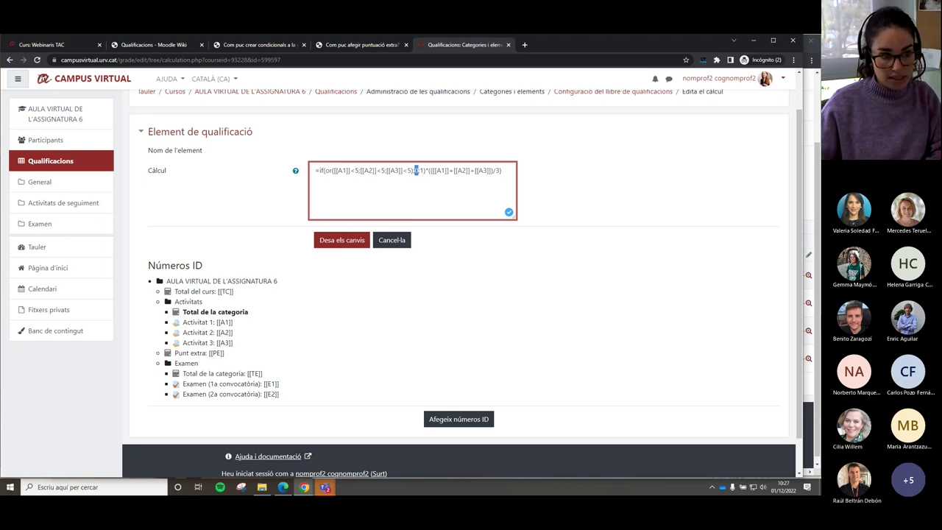
pyautogui.moveTo(419, 170); pyautogui.dragTo(424, 170)
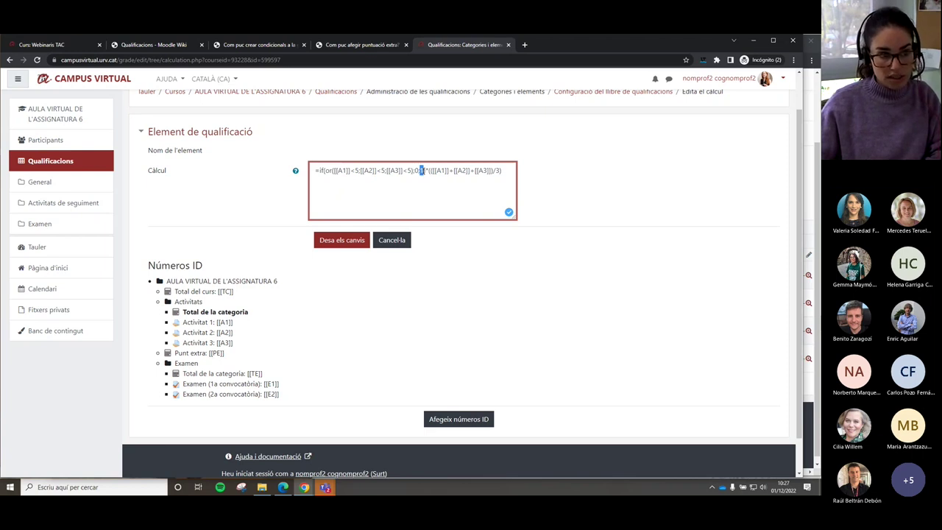
pyautogui.write('9')
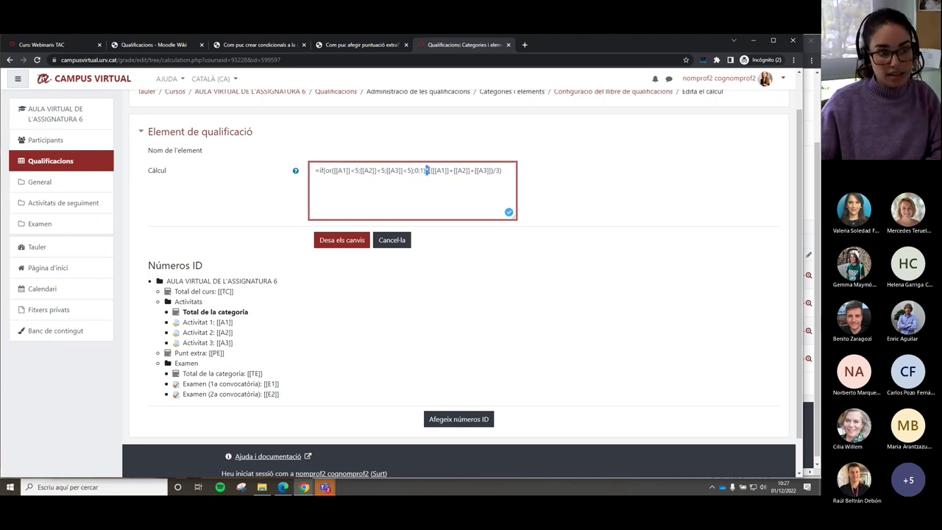
pyautogui.moveTo(430, 171); pyautogui.dragTo(502, 171)
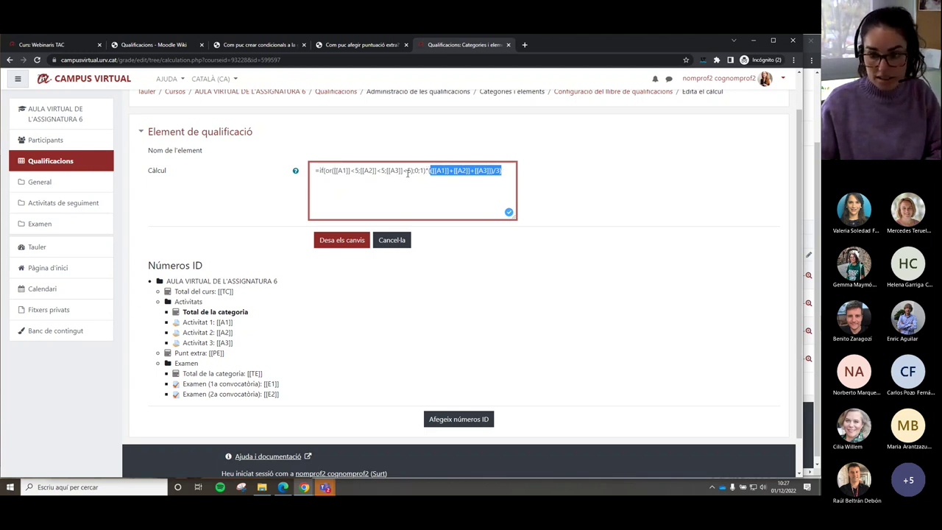
pyautogui.click(504, 171)
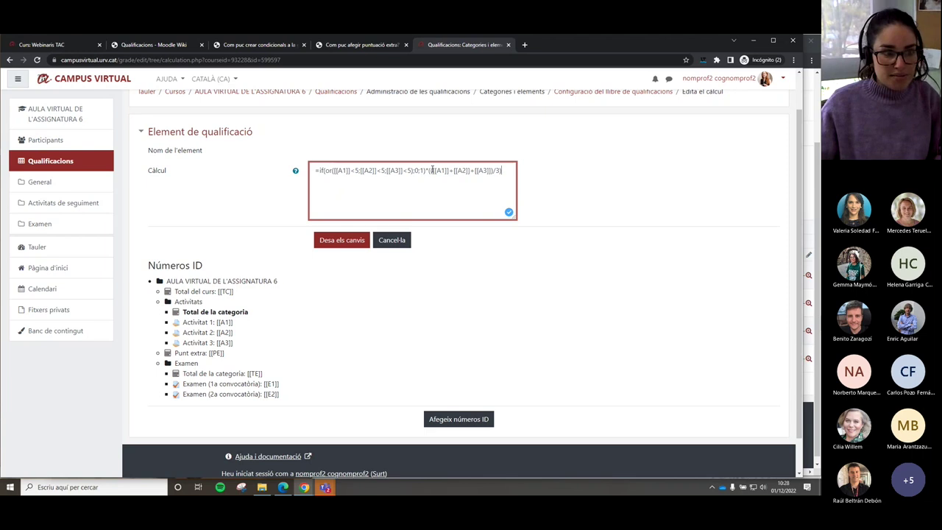
pyautogui.click(250, 45)
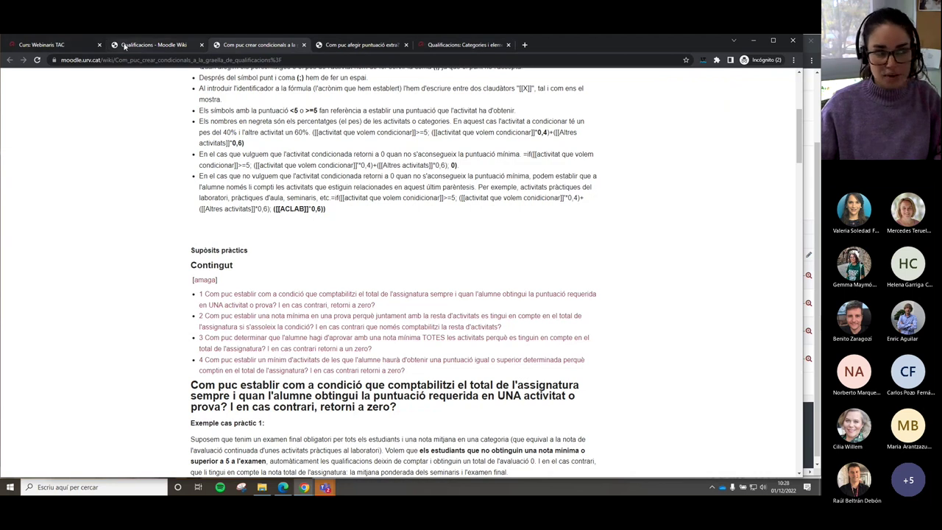
pyautogui.click(436, 46)
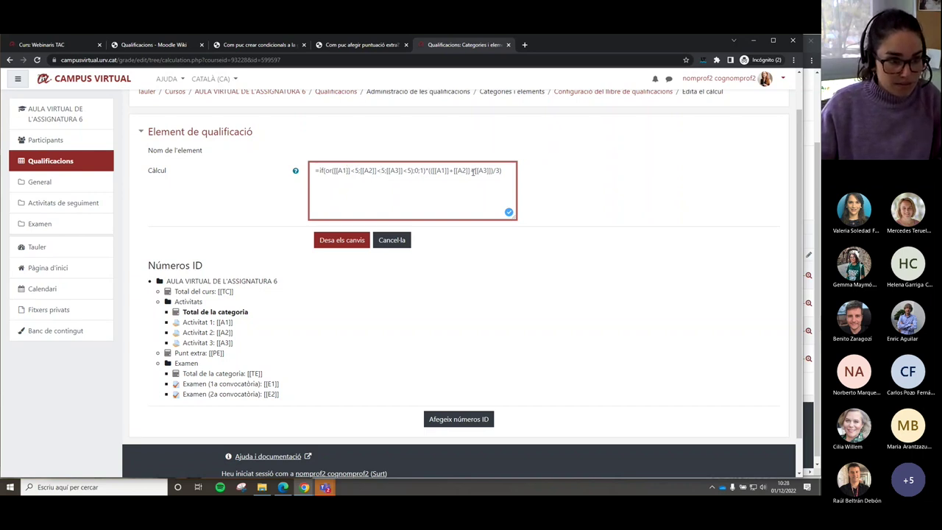
# Save the calculation, reopen it for Total de Activitats, and copy its complete formula before saving again.
pyautogui.click(350, 245)
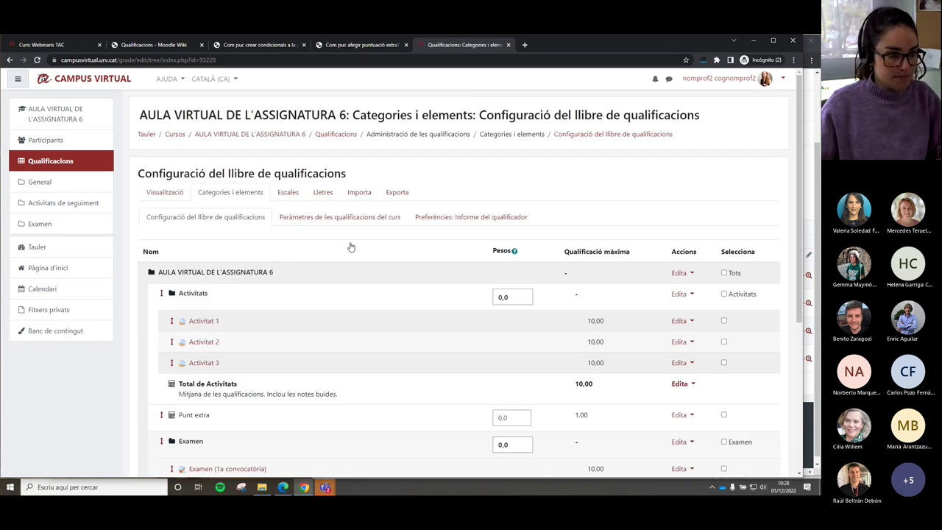
pyautogui.scroll(-1, 637, 286)
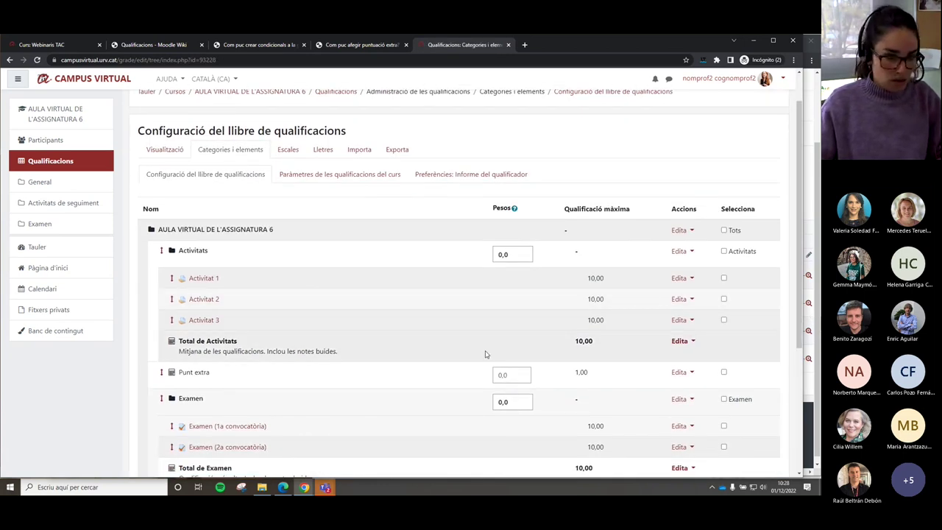
pyautogui.click(683, 342)
pyautogui.click(666, 357)
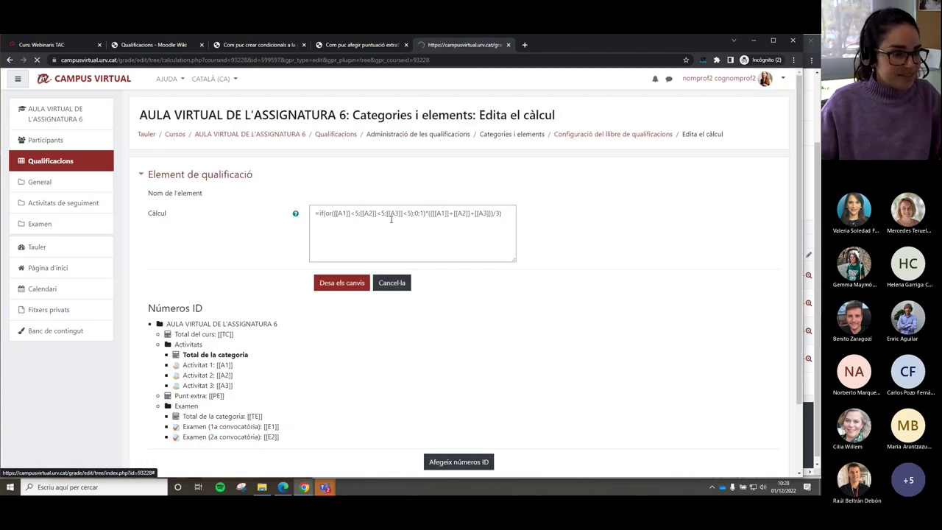
pyautogui.moveTo(507, 213); pyautogui.dragTo(296, 213)
pyautogui.hotkey('ctrl', 'c')
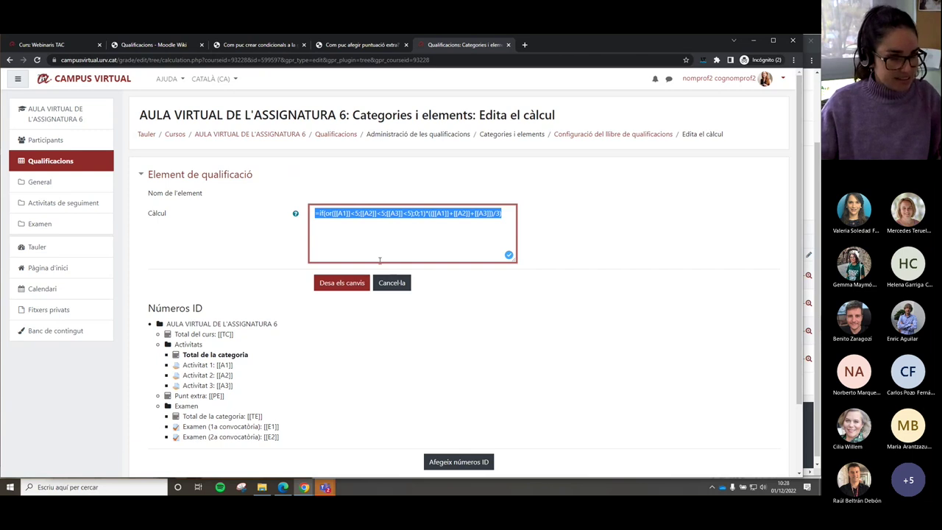
pyautogui.click(356, 285)
# Switch to the AULA VIRTUAL DE L'ASSIGNATURA 7 window and open the calculation of its Activitats category total.
pyautogui.hotkey('alt', 'Tab')
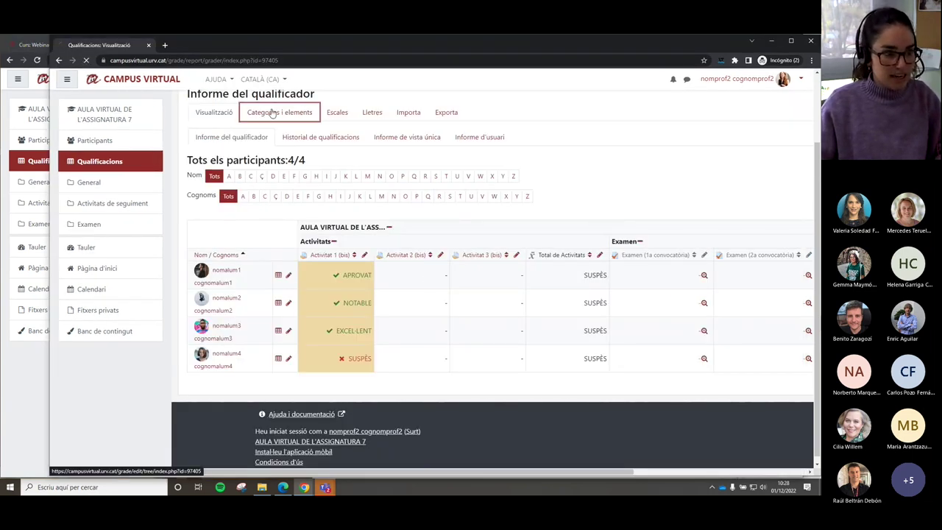
pyautogui.click(272, 113)
pyautogui.moveTo(238, 340); pyautogui.dragTo(301, 345)
pyautogui.click(692, 343)
pyautogui.click(684, 359)
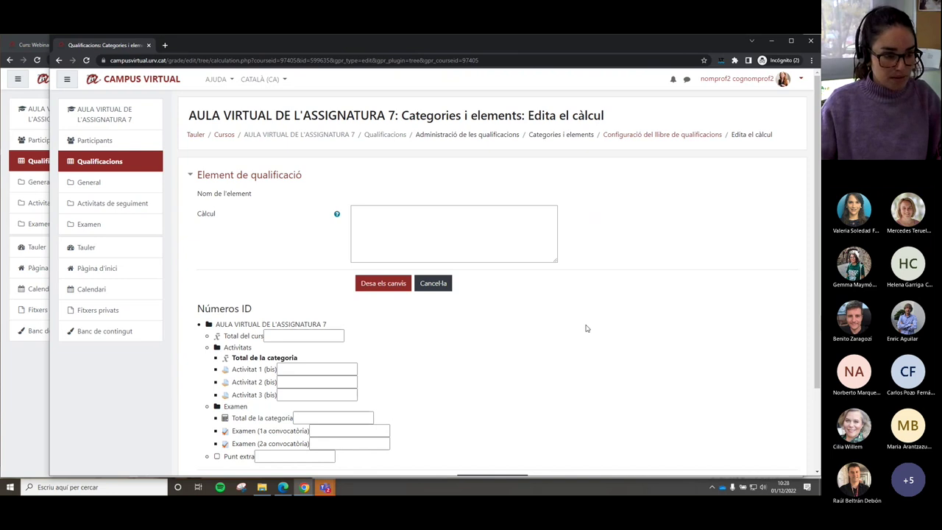
# Paste the formula =if(or([[A1]]<5;[[A2]]<5;[[A3]]<5);0;1)*(([[A1]]+[[A2]]+[[A3]])/3) as the category total's calculation.
pyautogui.scroll(-1, 587, 328)
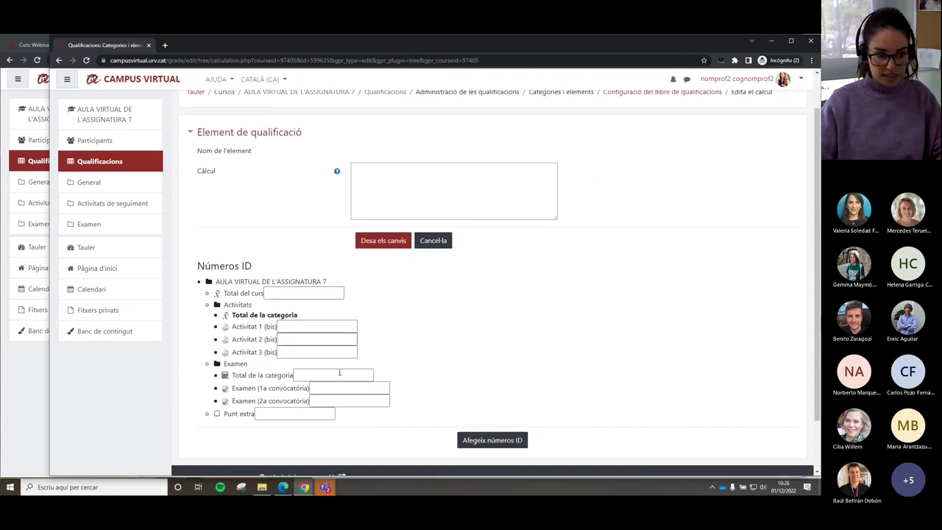
pyautogui.click(383, 180)
pyautogui.hotkey('ctrl', 'v')
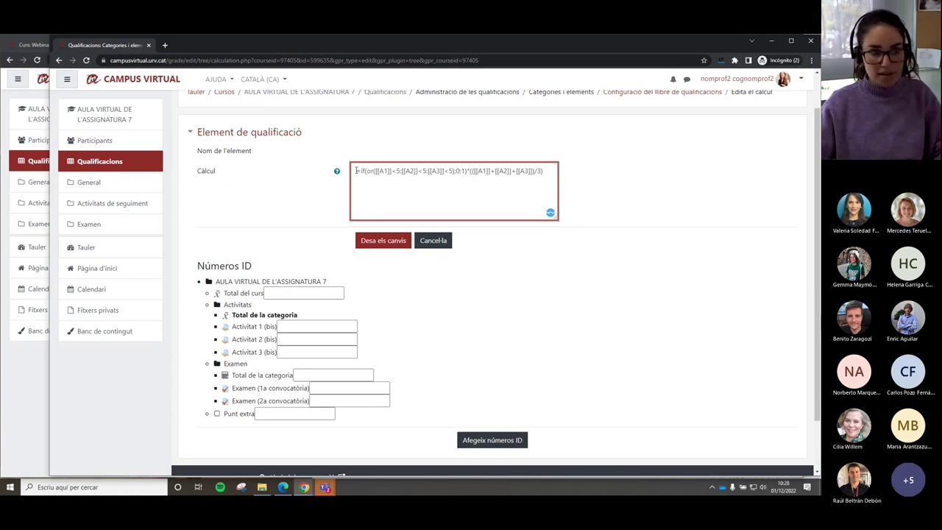
# Assign the ID numbers A1, A2 and A3 to Activitat 1 (bis), Activitat 2 (bis) and Activitat 3 (bis).
pyautogui.doubleClick(384, 170)
pyautogui.hotkey('ctrl', 'c')
pyautogui.click(302, 326)
pyautogui.hotkey('ctrl', 'v')
pyautogui.click(297, 342)
pyautogui.hotkey('ctrl', 'v')
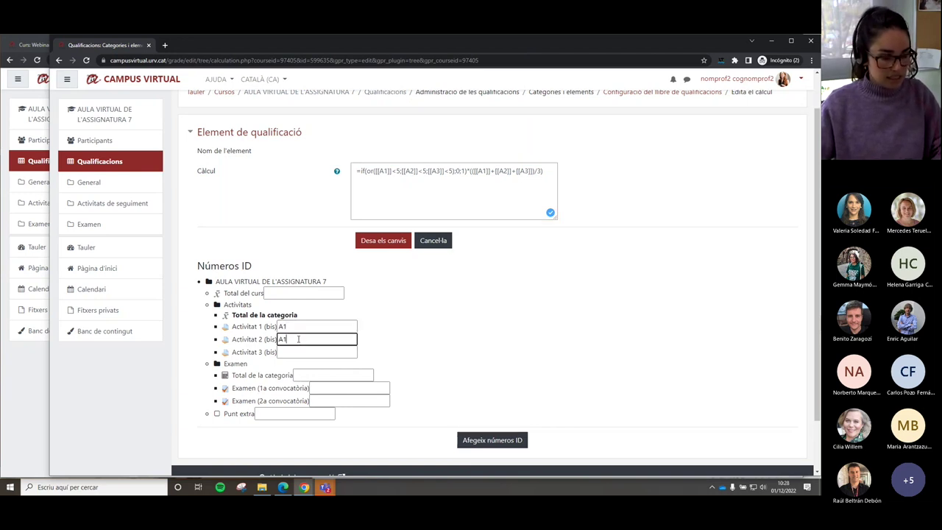
pyautogui.press('BackSpace')
pyautogui.write('2')
pyautogui.click(293, 352)
pyautogui.hotkey('ctrl', 'v')
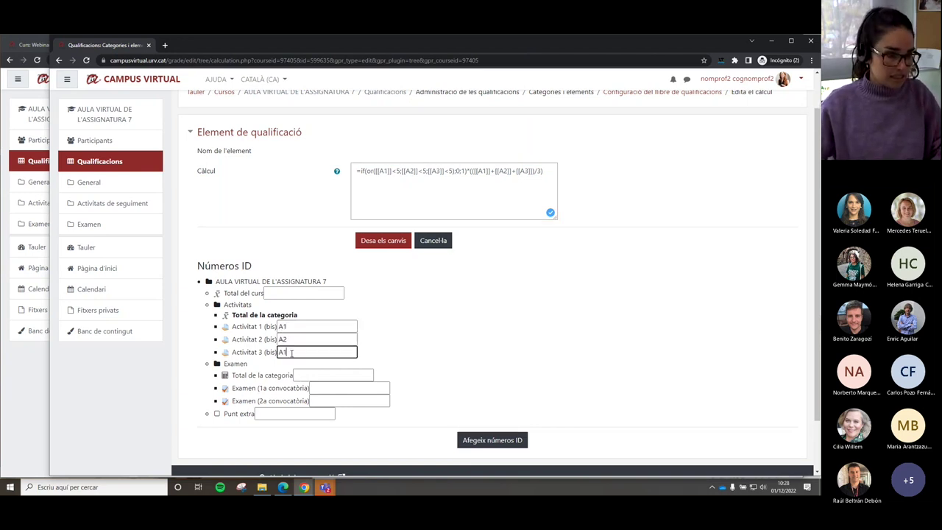
pyautogui.write('3')
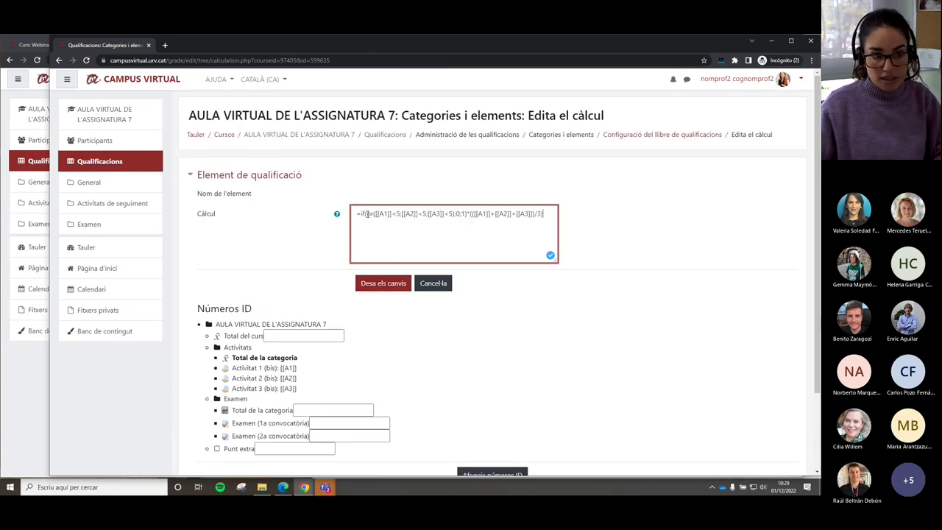
# Save the Activitats category total's calculation and display the grader report.
pyautogui.moveTo(532, 214); pyautogui.dragTo(518, 214)
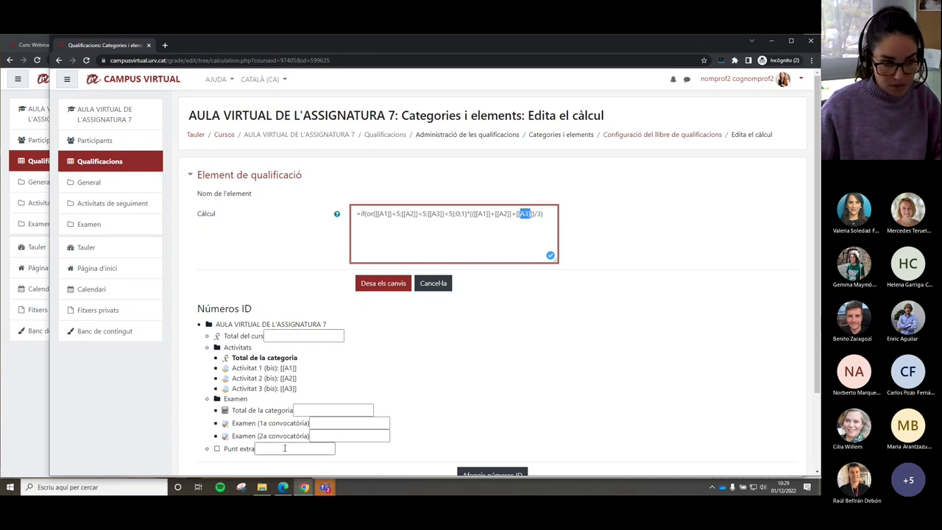
pyautogui.click(385, 286)
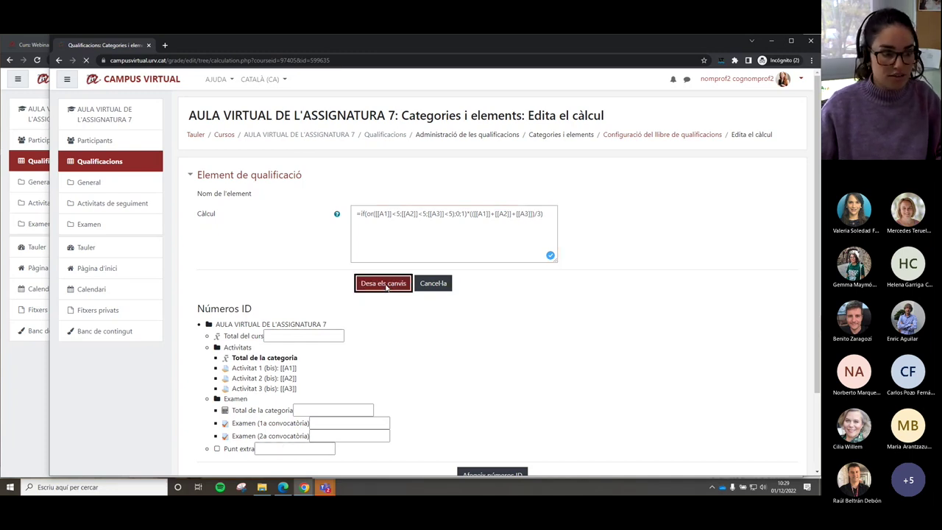
pyautogui.scroll(-3, 393, 283)
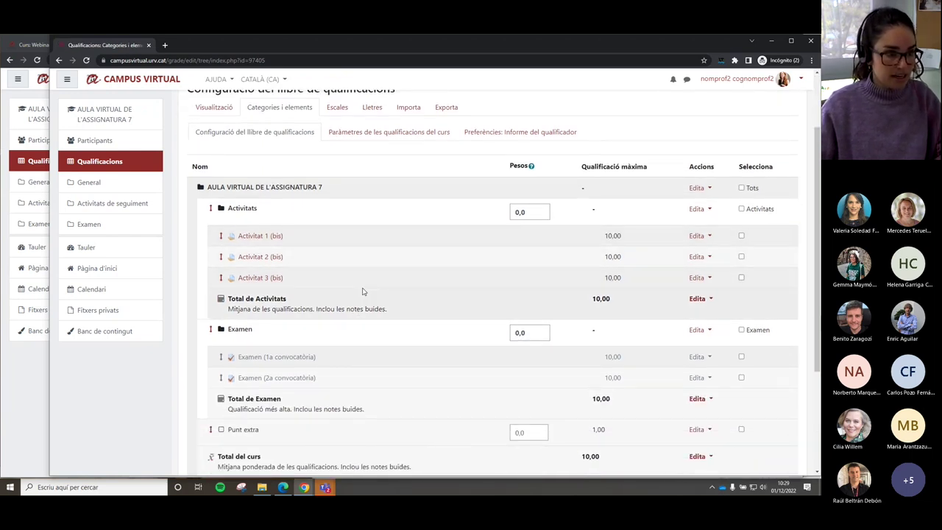
pyautogui.scroll(2, 362, 292)
pyautogui.click(213, 151)
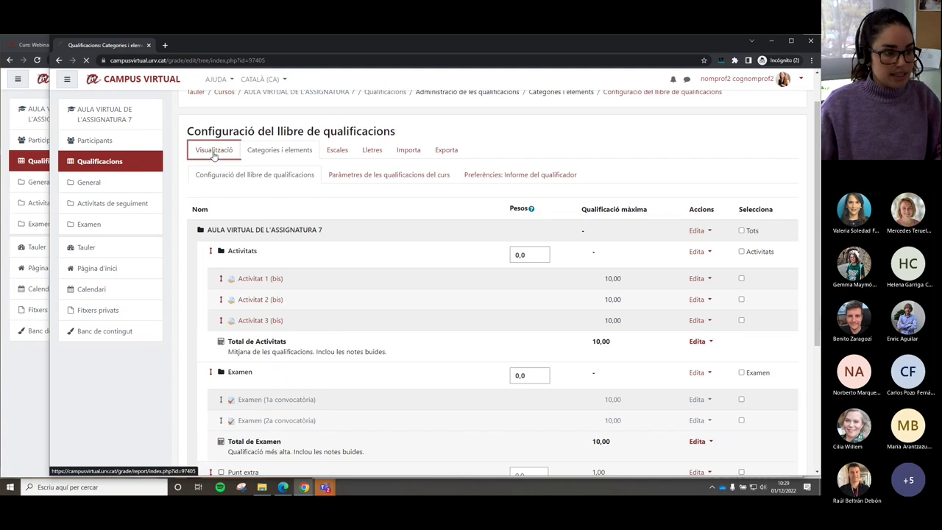
pyautogui.scroll(-1, 434, 313)
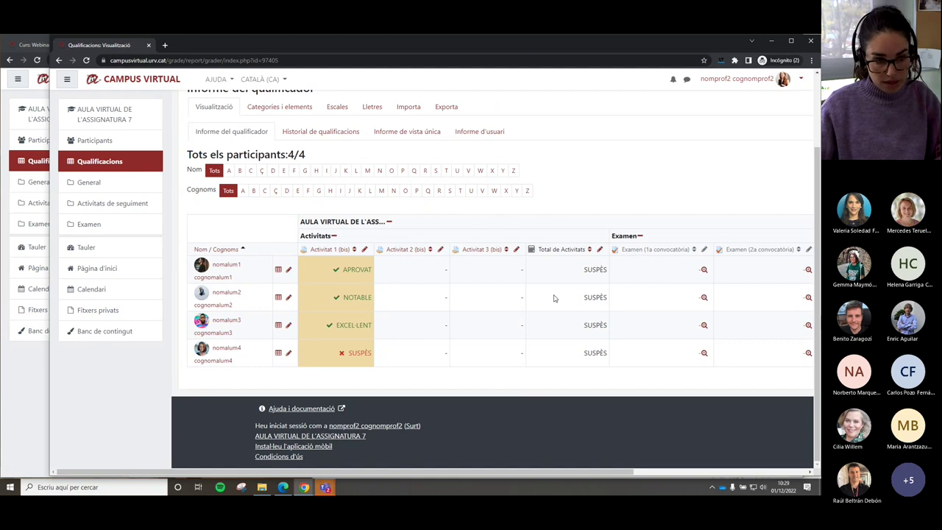
# Override all students' grades for Activitat 2 (bis) with 6, 7, 8 and 9 in list order, and save them.
pyautogui.click(440, 250)
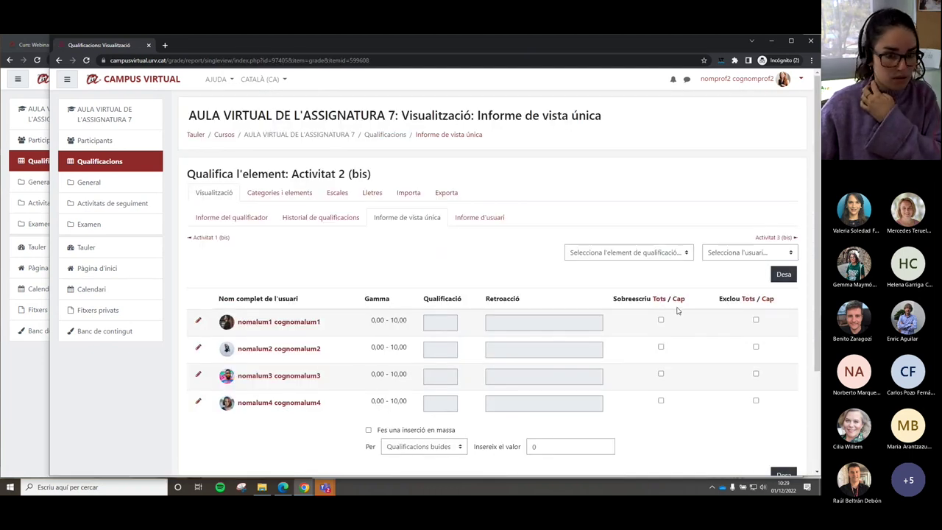
pyautogui.click(666, 298)
pyautogui.click(445, 323)
pyautogui.write('6')
pyautogui.click(446, 352)
pyautogui.write('7')
pyautogui.click(445, 377)
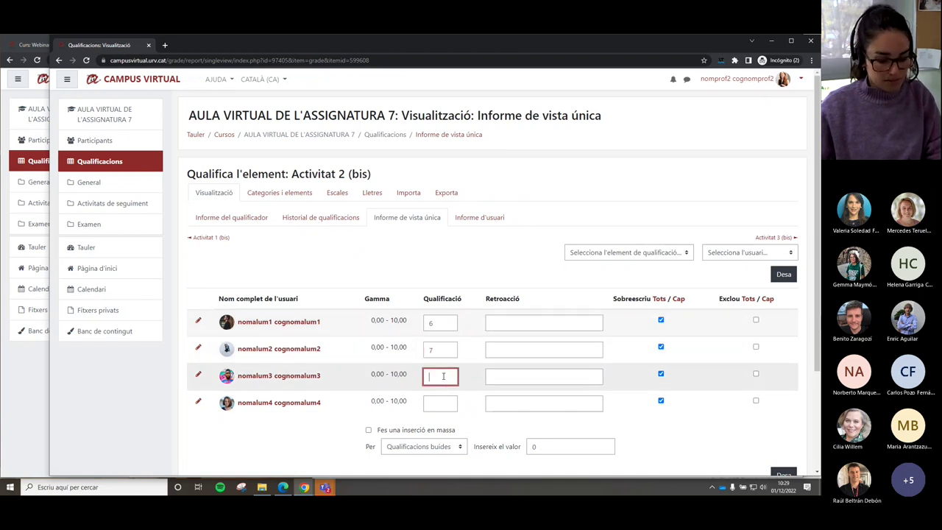
pyautogui.write('8')
pyautogui.click(441, 401)
pyautogui.write('9')
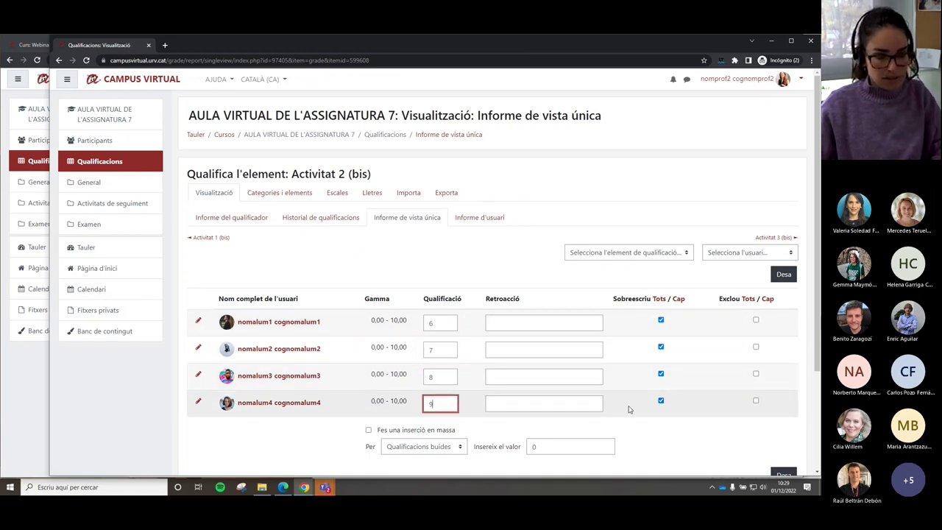
pyautogui.click(782, 278)
pyautogui.click(439, 128)
# Switch to Activitat 3 (bis), override all students' grades with 7, 8, 4 and 5 in list order, and save them.
pyautogui.click(621, 252)
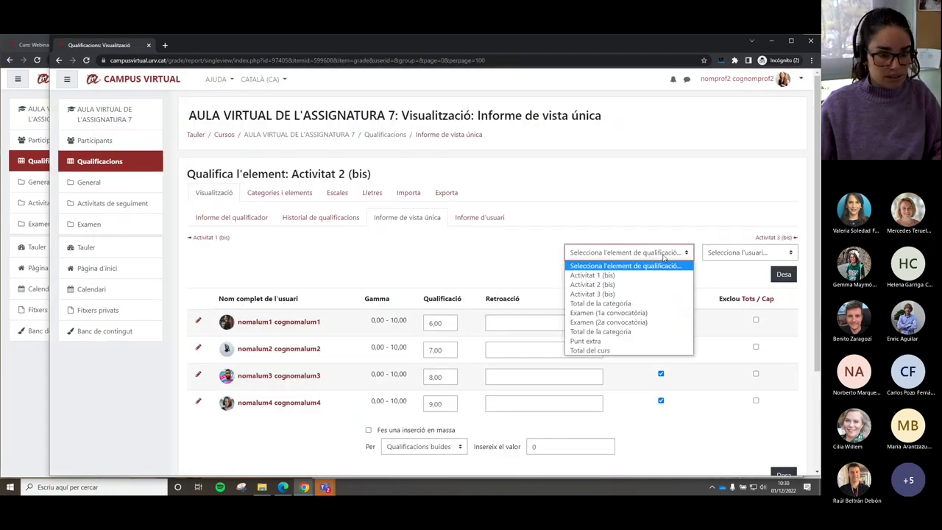
pyautogui.click(631, 295)
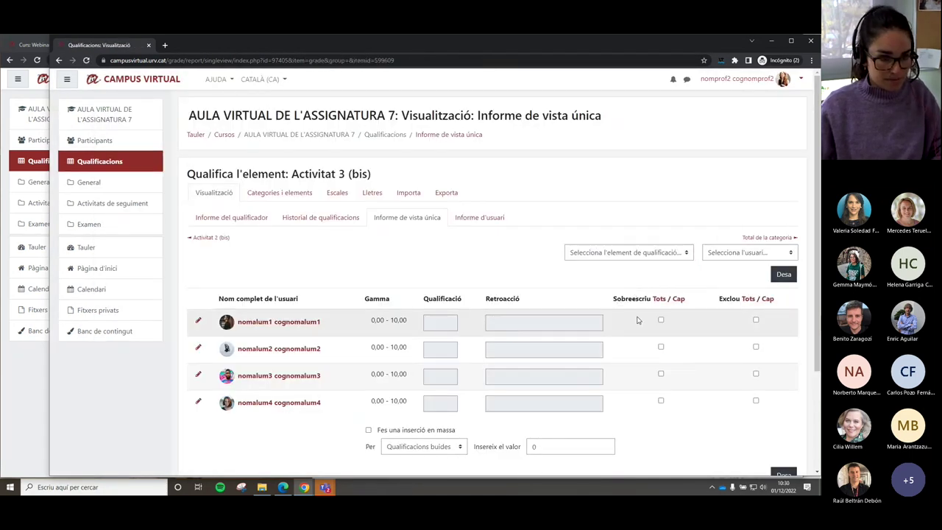
pyautogui.click(660, 299)
pyautogui.click(440, 322)
pyautogui.write('7')
pyautogui.click(442, 350)
pyautogui.write('8')
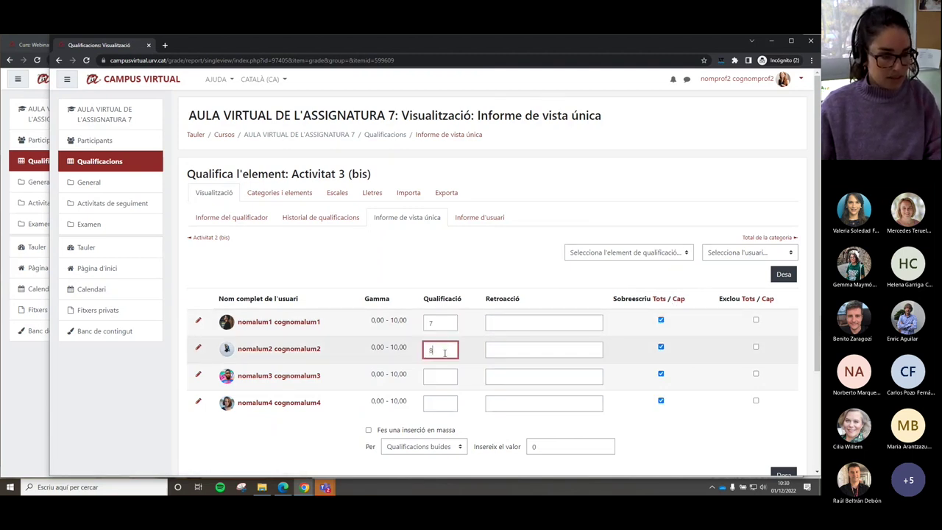
pyautogui.click(440, 376)
pyautogui.write('4')
pyautogui.click(443, 406)
pyautogui.write('5')
pyautogui.click(772, 274)
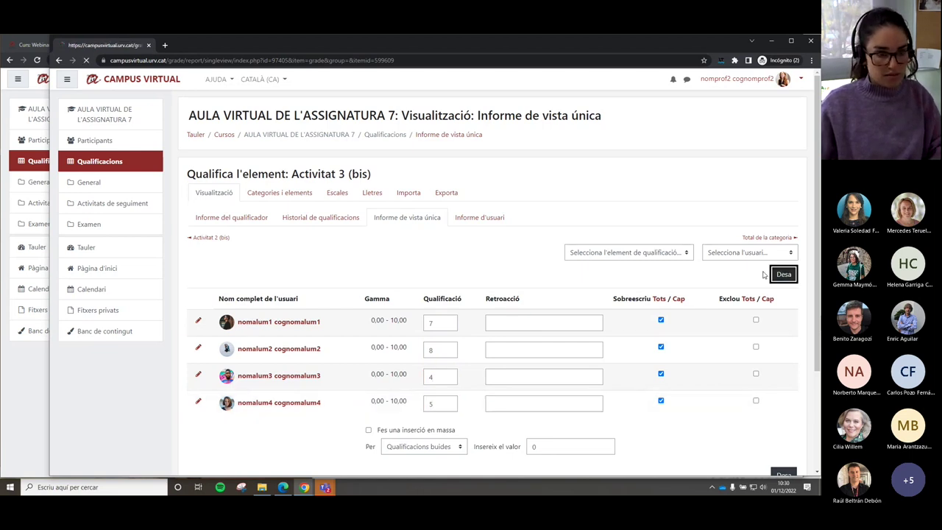
# Open the grader report for AULA VIRTUAL DE L'ASSIGNATURA 7 and compare each student's activity grades with the Activitats category total.
pyautogui.click(420, 128)
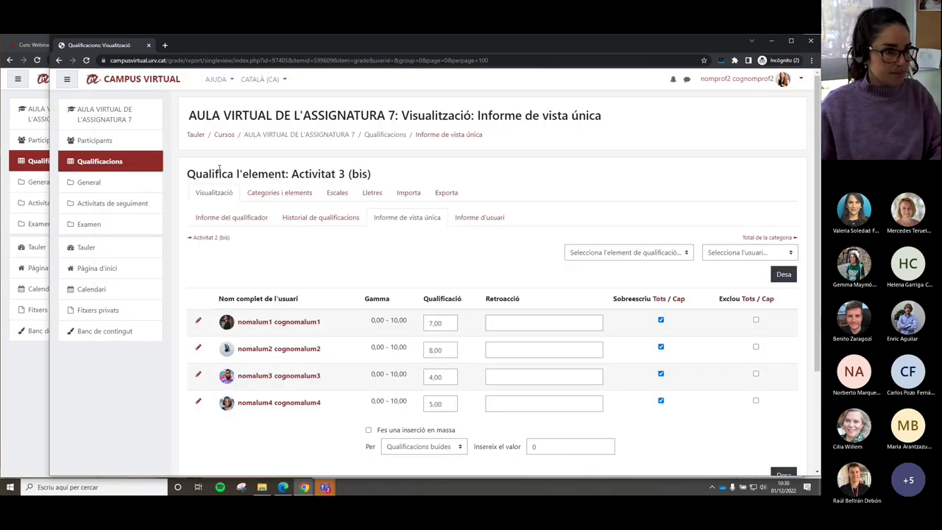
pyautogui.click(241, 220)
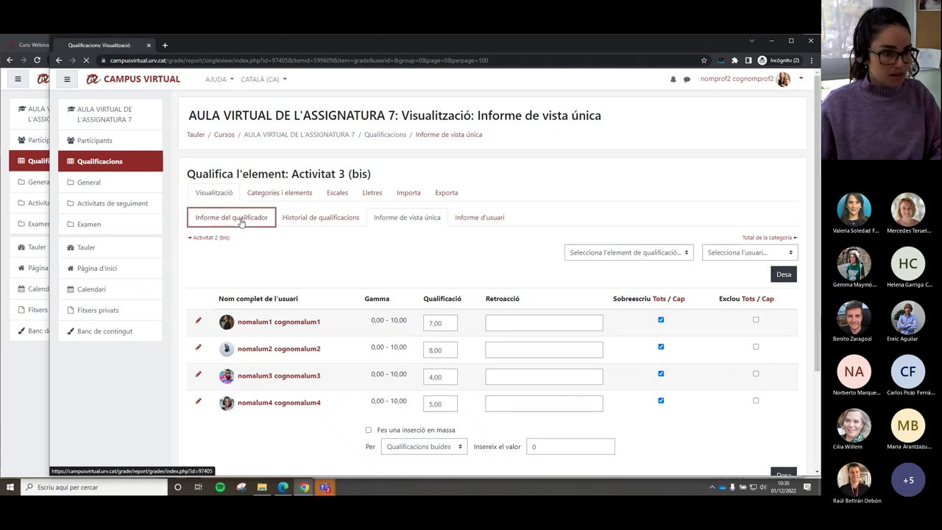
pyautogui.scroll(-3, 362, 278)
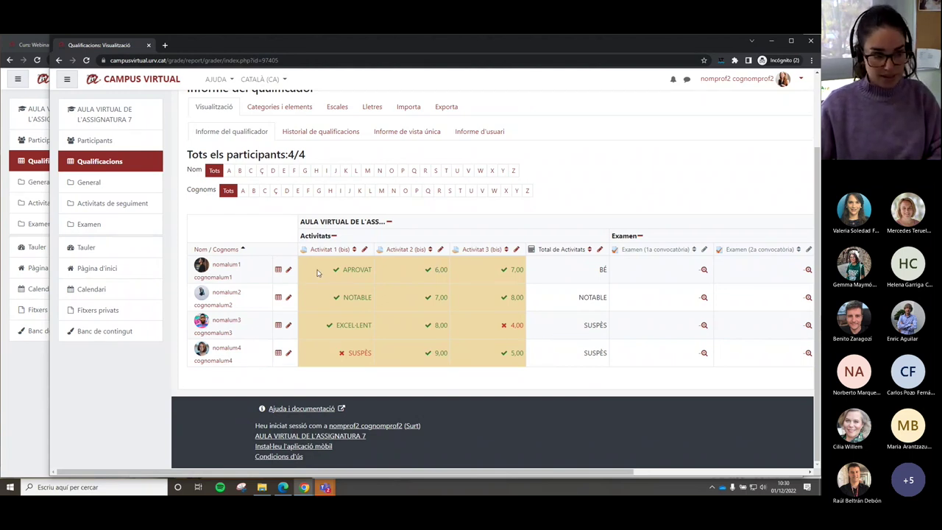
pyautogui.moveTo(343, 269); pyautogui.dragTo(372, 269)
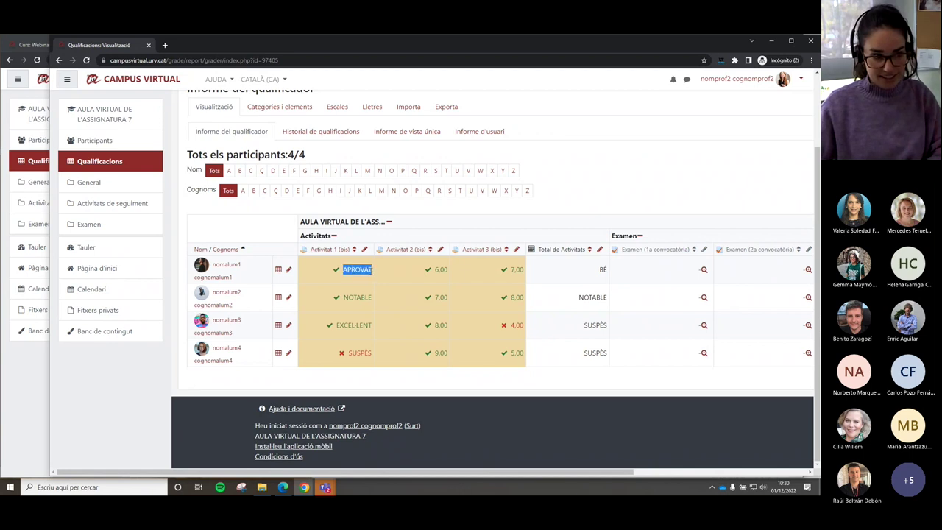
pyautogui.moveTo(435, 269); pyautogui.dragTo(448, 269)
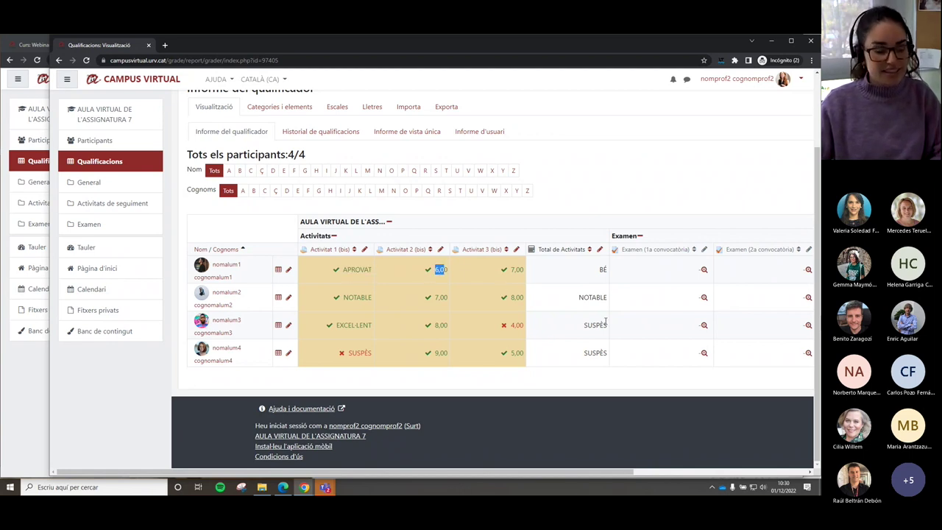
pyautogui.click(585, 312)
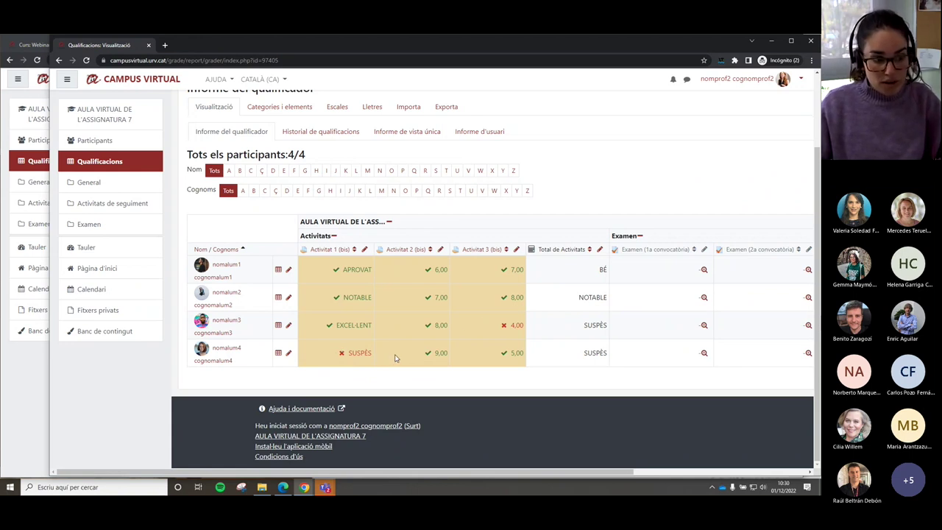
pyautogui.moveTo(576, 328); pyautogui.dragTo(608, 357)
pyautogui.click(598, 326)
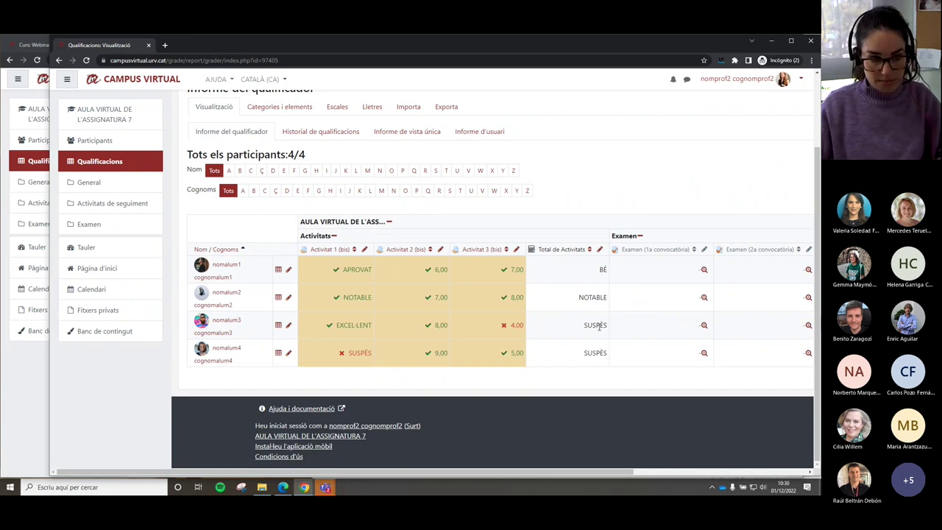
pyautogui.scroll(2, 543, 122)
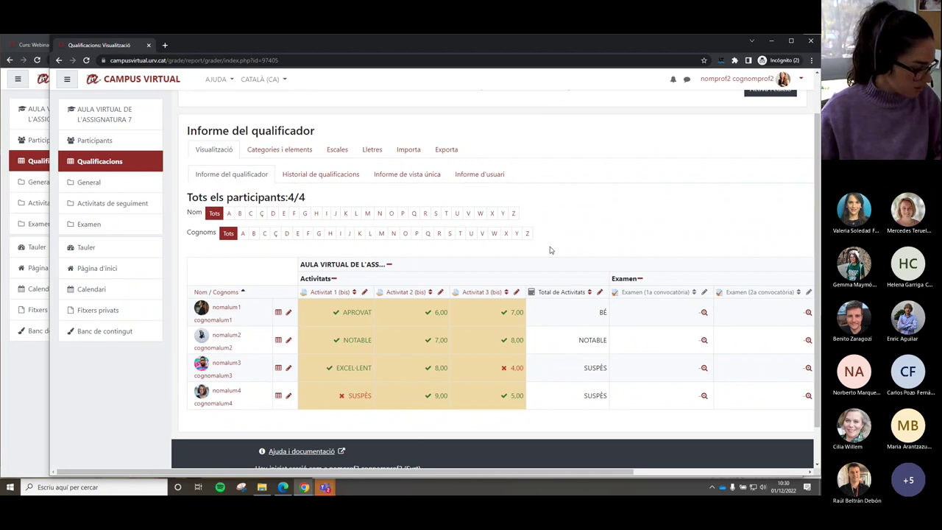
# Cancel the calculation edit in AULA VIRTUAL DE L'ASSIGNATURA 6 and check the course total's maximum grade in the gradebook setup.
pyautogui.click(49, 346)
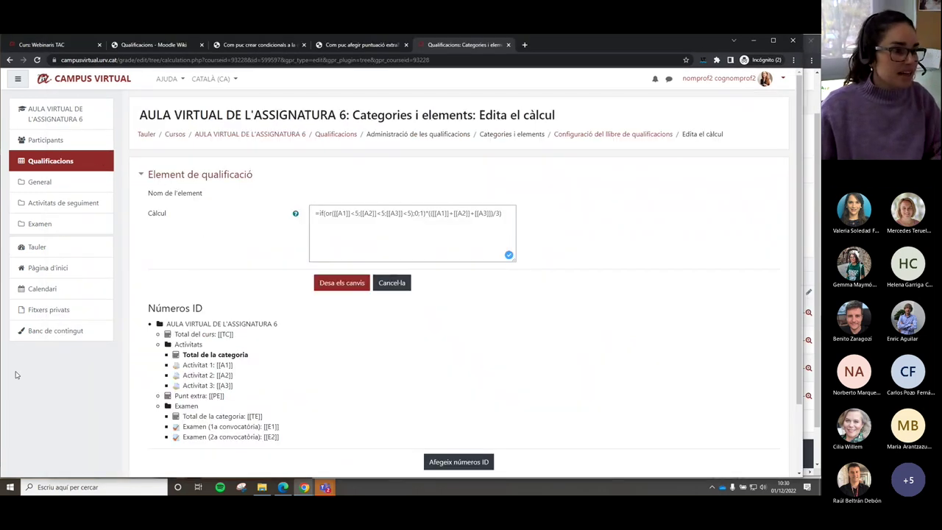
pyautogui.click(385, 286)
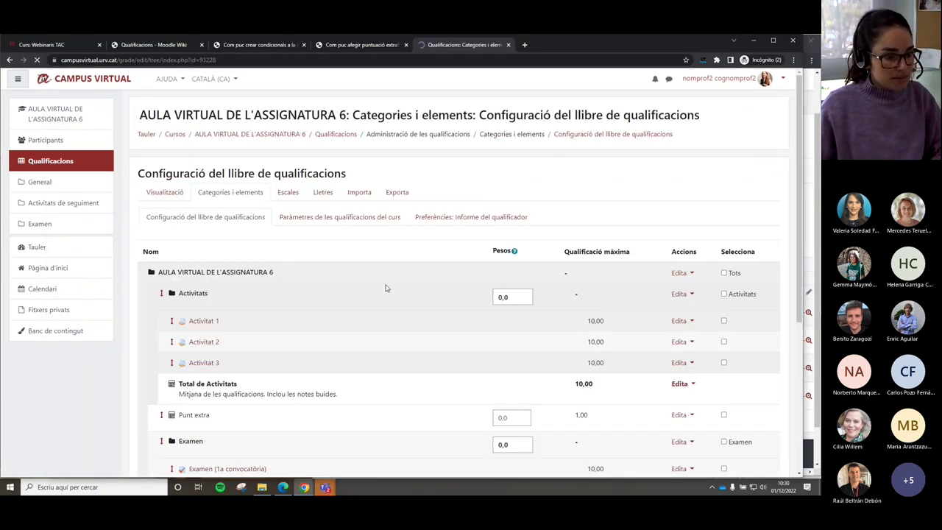
pyautogui.scroll(-3, 385, 287)
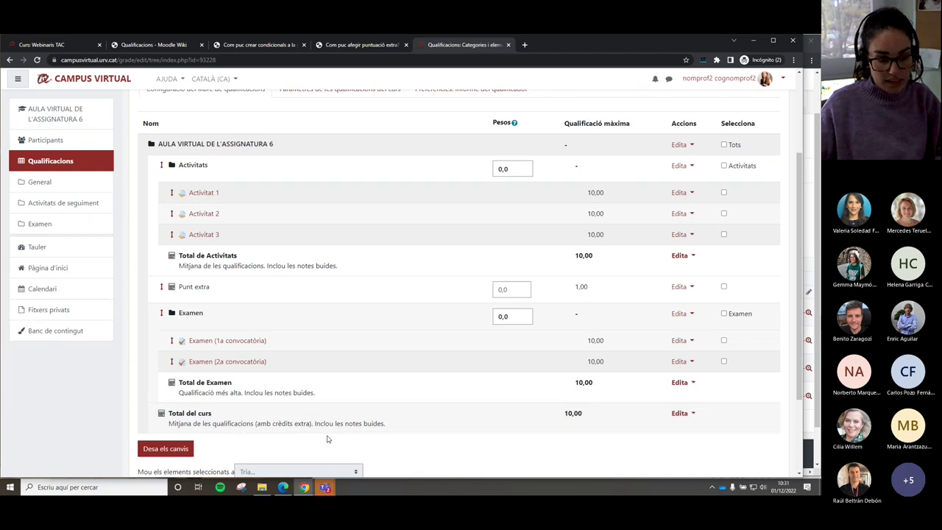
pyautogui.moveTo(564, 413); pyautogui.dragTo(583, 413)
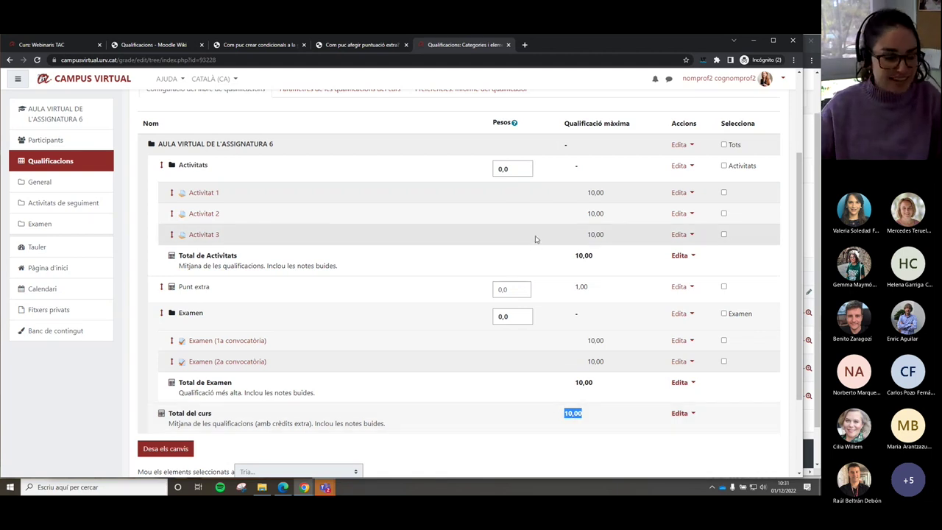
# Examine the ASSIGNATURA 6 gradebook structure, including the Punt extra item, the course category and the course total's aggregation method.
pyautogui.scroll(-1, 287, 387)
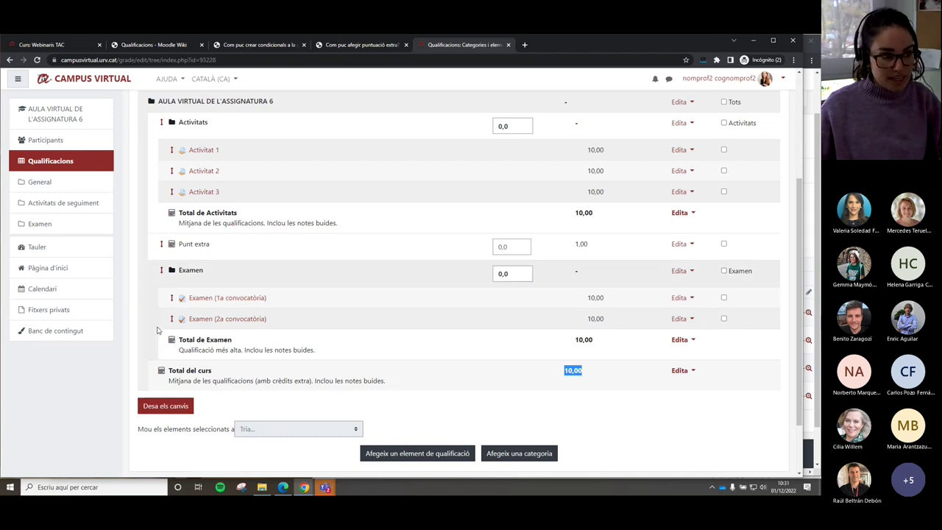
pyautogui.scroll(-1, 170, 327)
pyautogui.scroll(1, 171, 321)
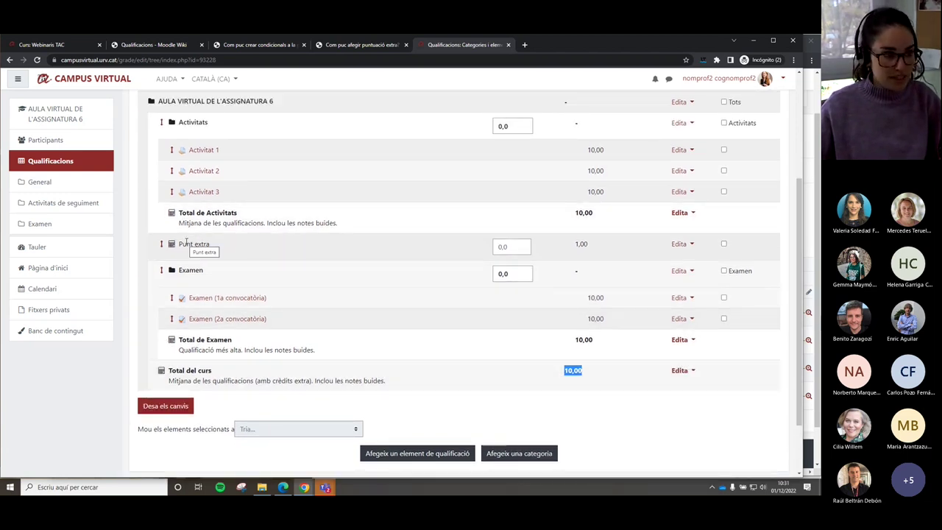
pyautogui.scroll(1, 187, 242)
pyautogui.moveTo(153, 187); pyautogui.dragTo(274, 189)
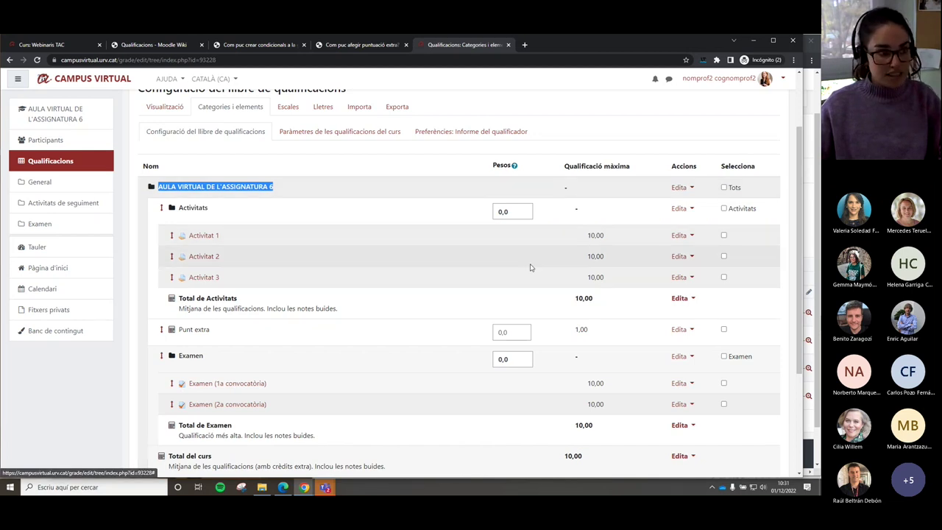
pyautogui.scroll(1, 530, 267)
pyautogui.scroll(-3, 530, 267)
pyautogui.moveTo(168, 340); pyautogui.dragTo(316, 339)
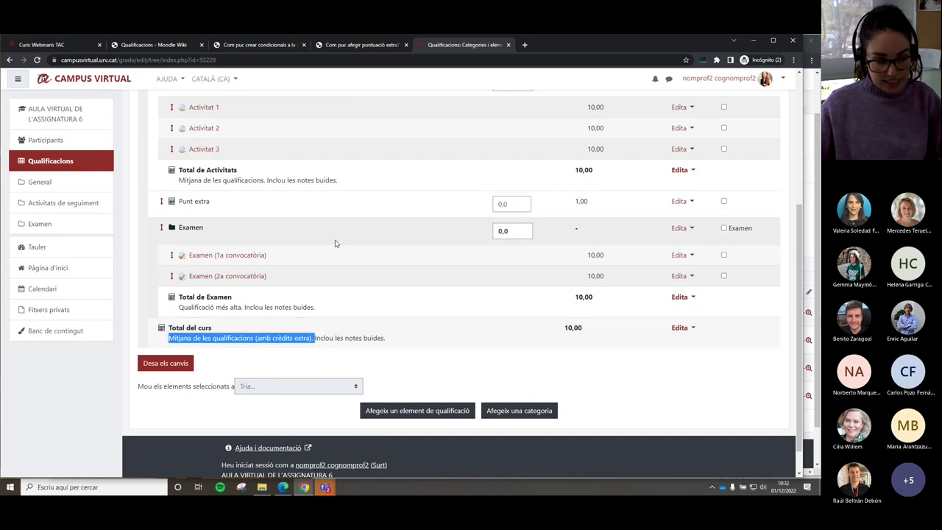
pyautogui.scroll(2, 335, 243)
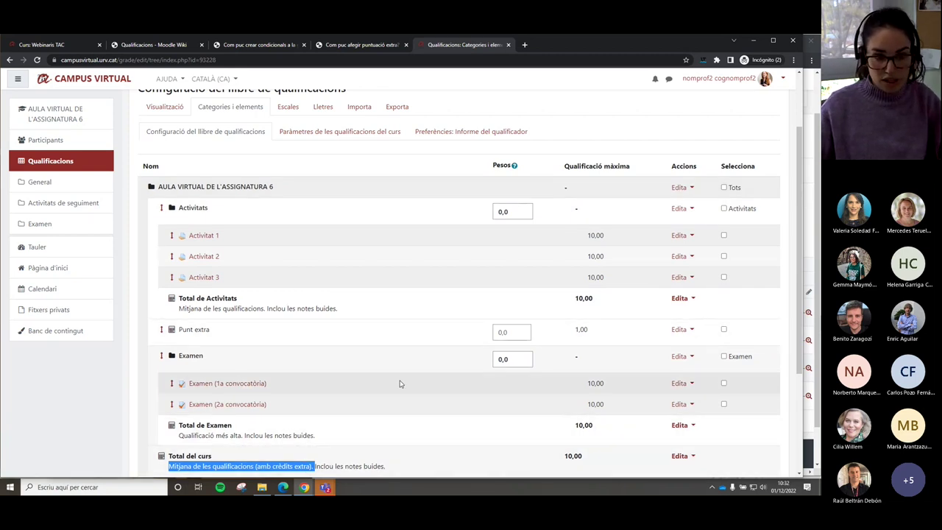
# Switch to AULA VIRTUAL DE L'ASSIGNATURA 7, open its gradebook setup and review the categories and course total.
pyautogui.hotkey('alt', 'Tab')
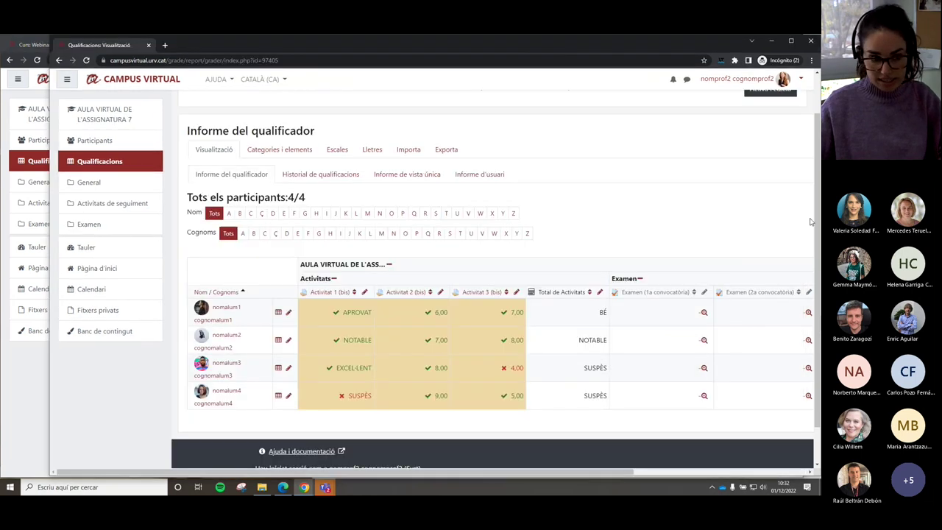
pyautogui.click(290, 150)
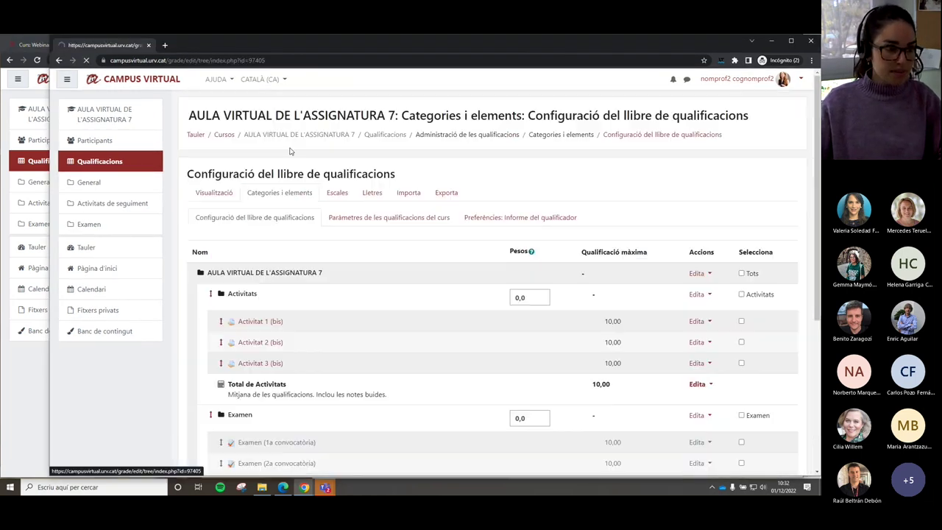
pyautogui.scroll(-3, 273, 385)
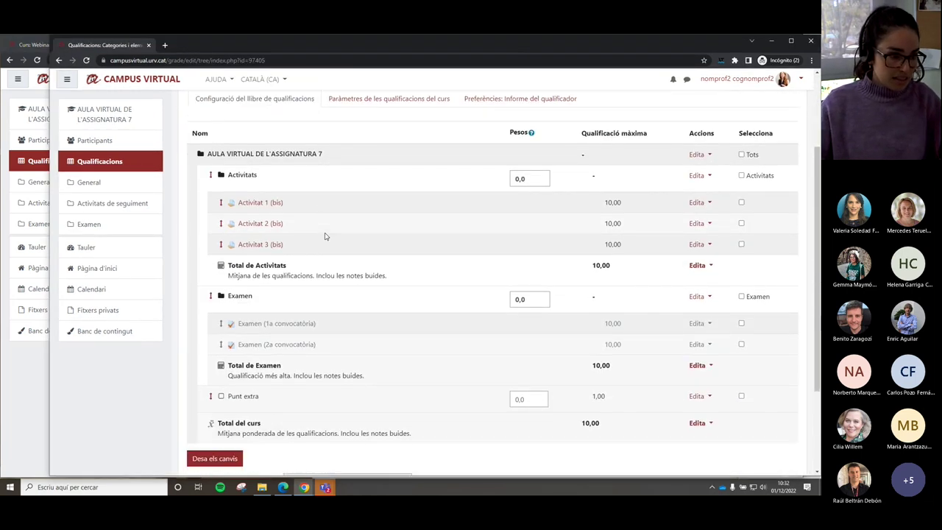
pyautogui.scroll(-2, 315, 393)
pyautogui.scroll(4, 326, 351)
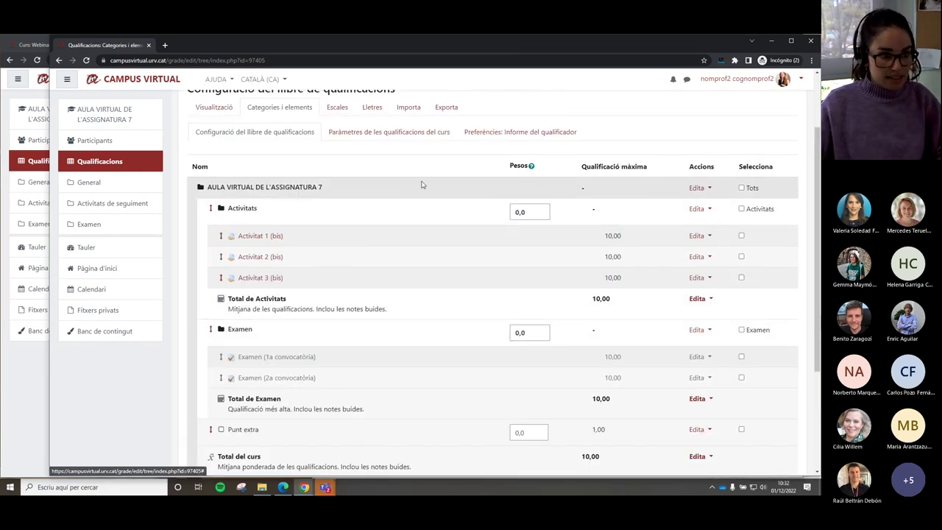
# Set the ASSIGNATURA 7 course category's aggregation to "Mitjana de les qualificacions (amb crèdits extra)" and enable excluding empty grades.
pyautogui.moveTo(327, 188); pyautogui.dragTo(200, 190)
pyautogui.click(698, 188)
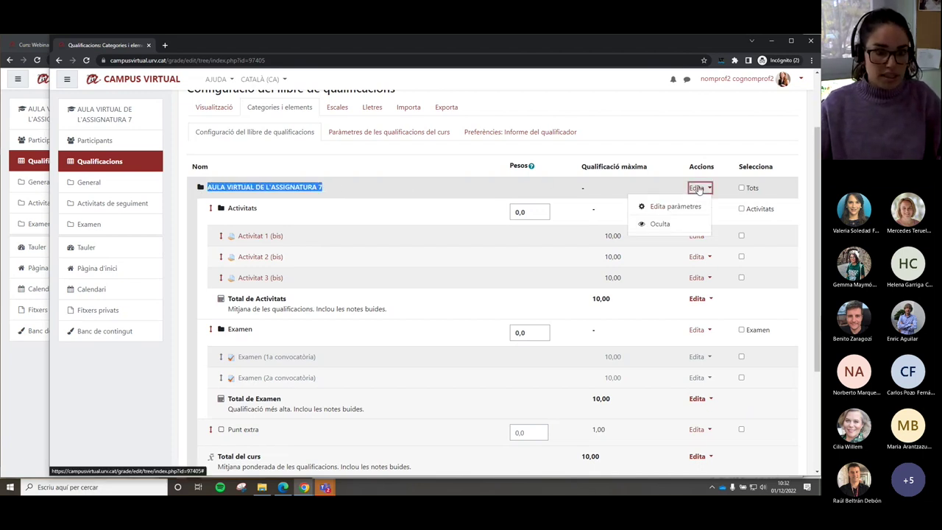
pyautogui.click(671, 206)
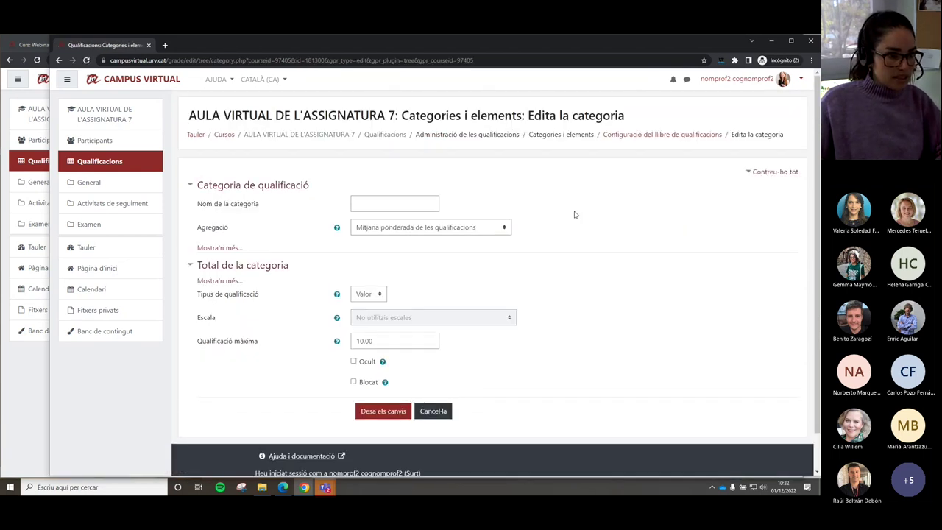
pyautogui.click(493, 228)
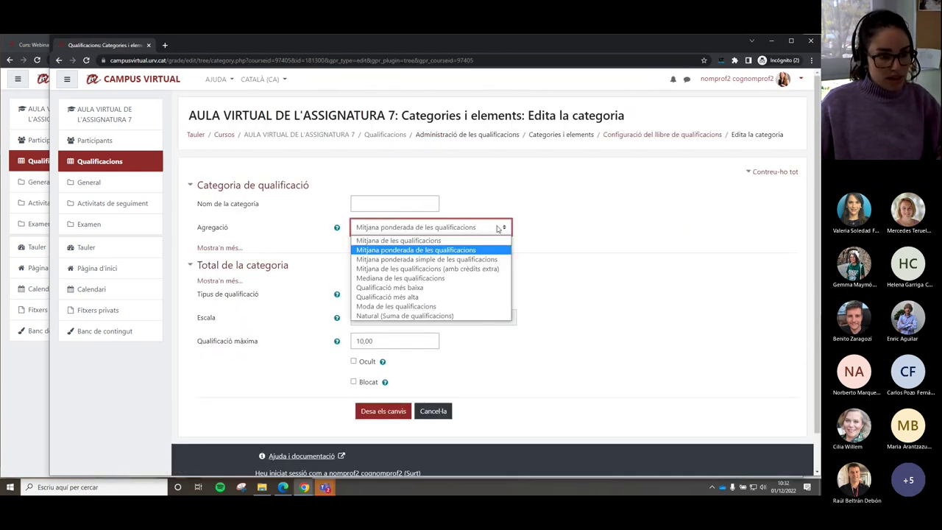
pyautogui.click(503, 272)
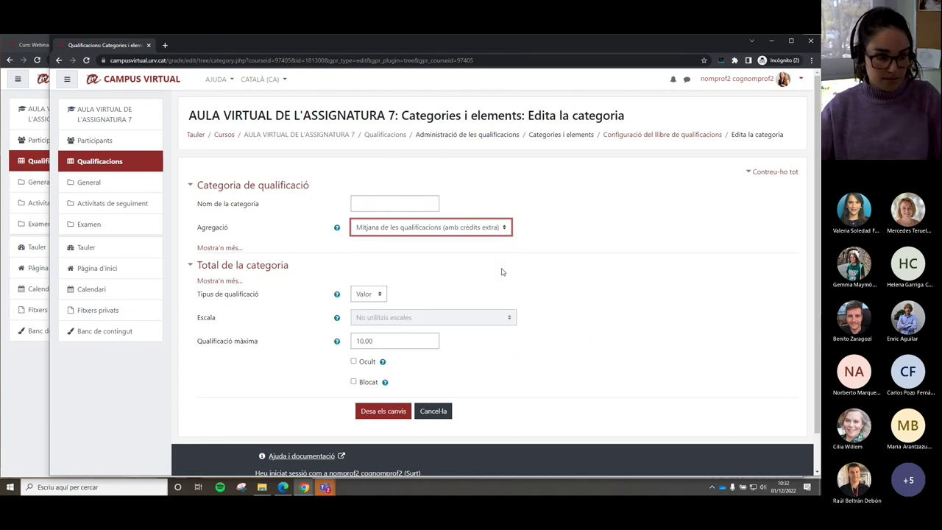
pyautogui.click(232, 249)
pyautogui.click(354, 258)
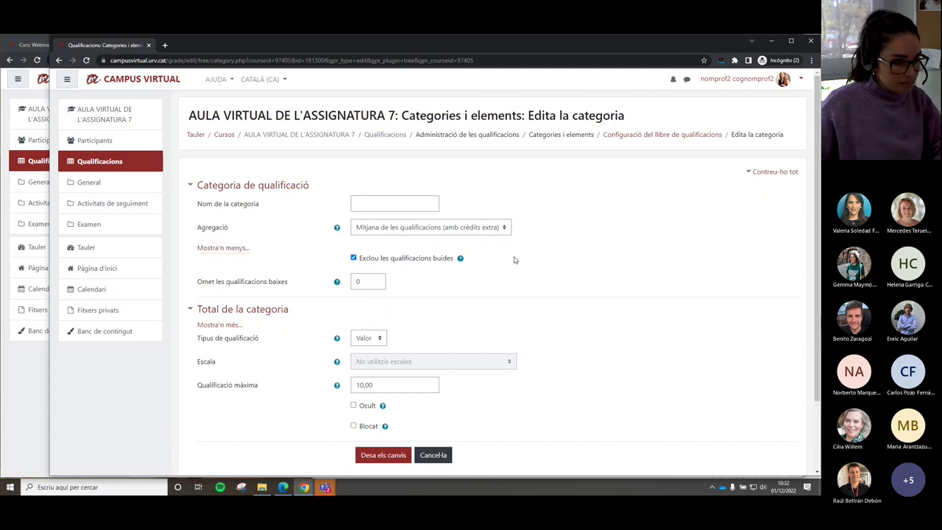
# Set the course category total's maximum grade (Qualificació màxima) to 11,00 and save the changes.
pyautogui.scroll(-1, 515, 264)
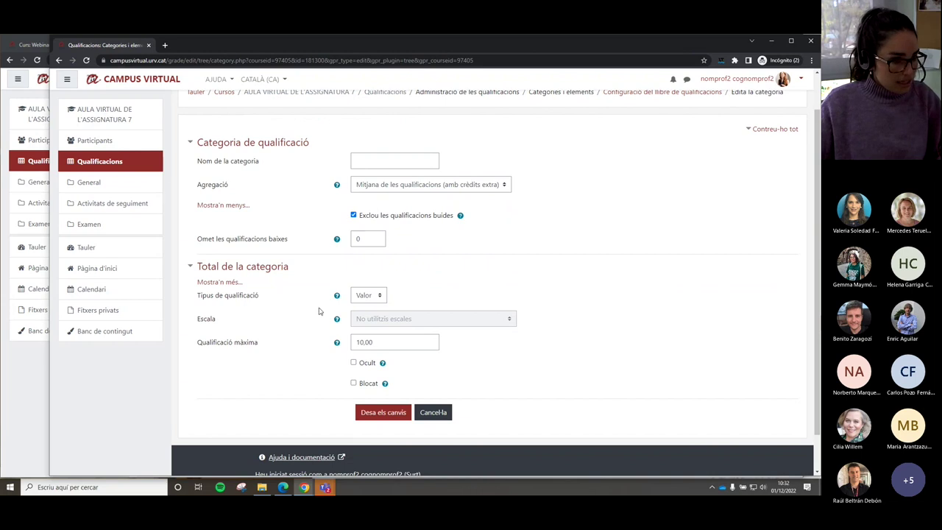
pyautogui.click(228, 285)
pyautogui.scroll(-3, 314, 342)
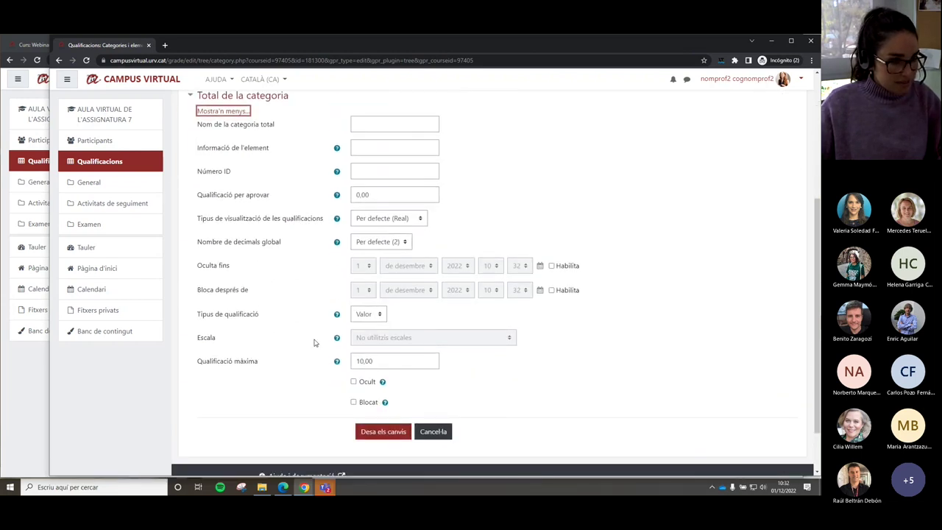
pyautogui.scroll(-1, 314, 342)
pyautogui.moveTo(219, 322); pyautogui.dragTo(259, 323)
pyautogui.click(358, 319)
pyautogui.press('BackSpace')
pyautogui.write('1')
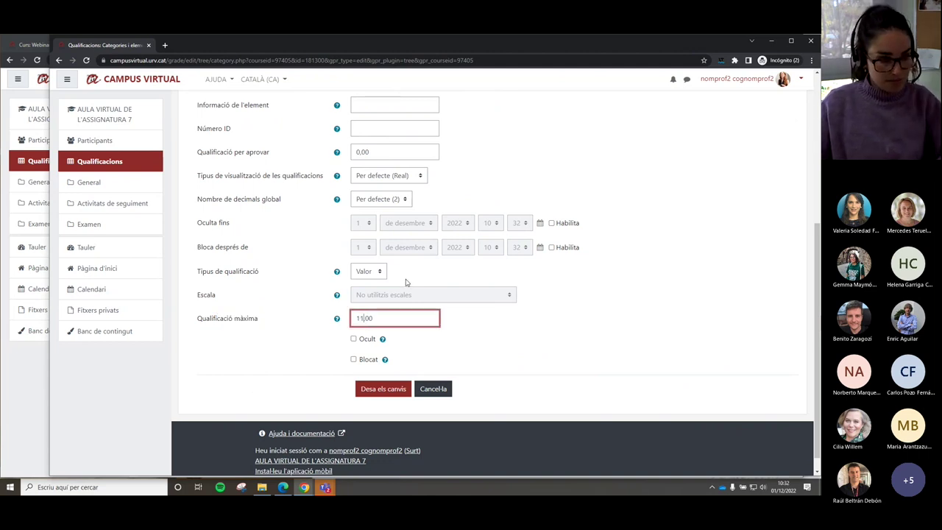
pyautogui.click(389, 395)
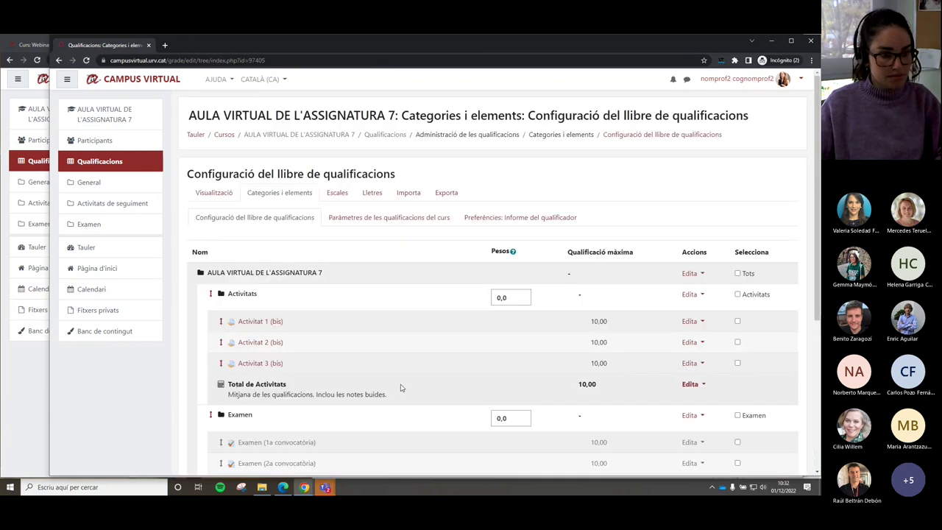
# Check the maximum grade and aggregation method of the ASSIGNATURA 7 course total.
pyautogui.scroll(-3, 401, 387)
pyautogui.moveTo(565, 328); pyautogui.dragTo(598, 329)
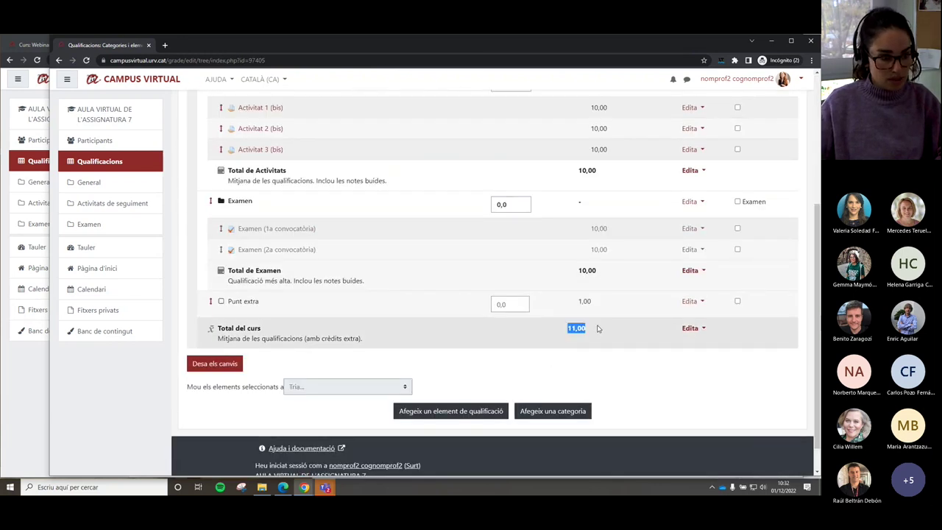
pyautogui.moveTo(218, 339); pyautogui.dragTo(366, 343)
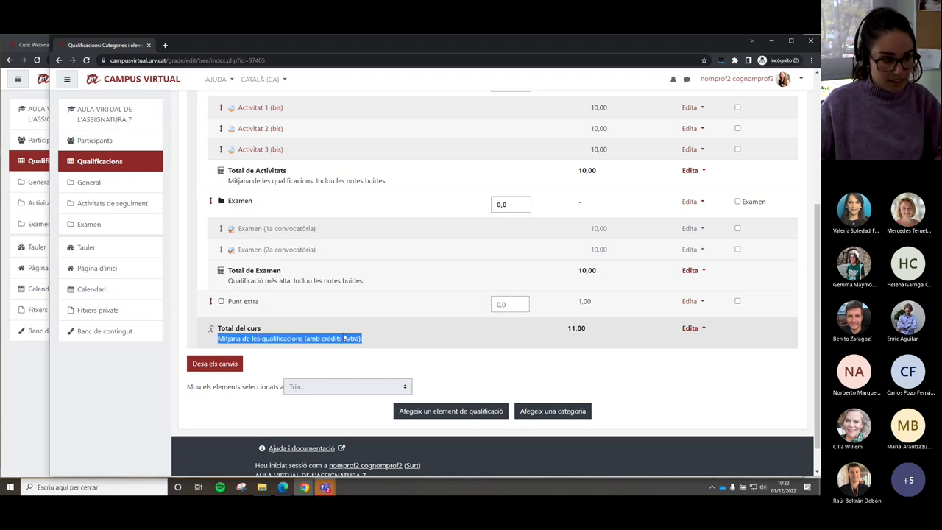
pyautogui.scroll(1, 343, 337)
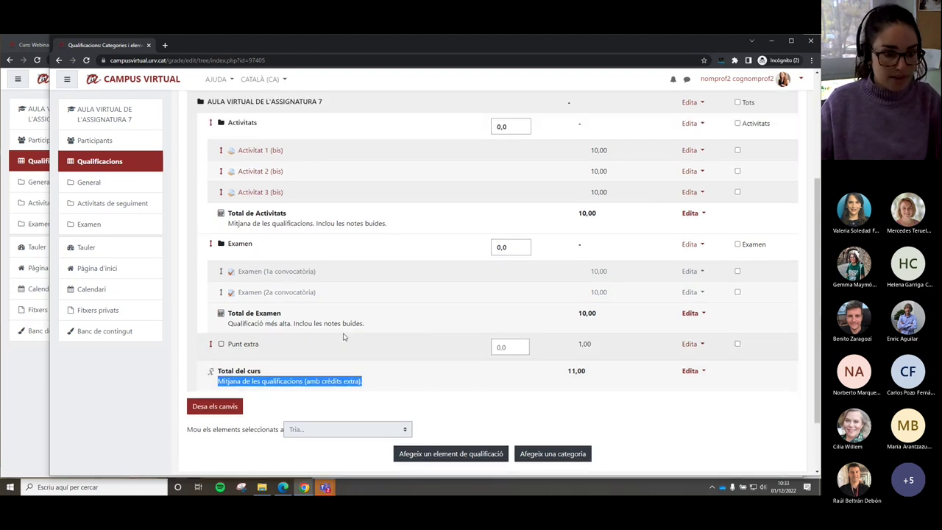
# Switch back to the ASSIGNATURA 6 gradebook setup and check the course total's maximum grade for comparison.
pyautogui.hotkey('alt', 'Tab')
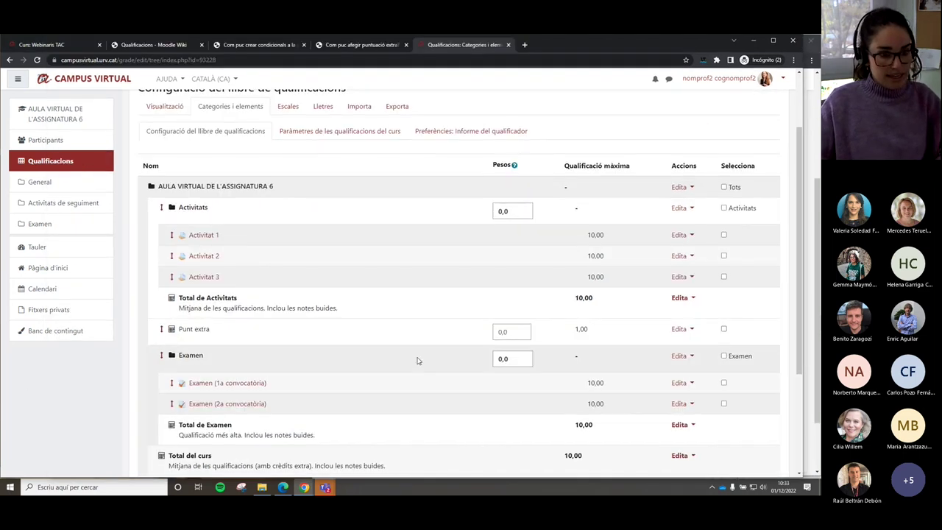
pyautogui.scroll(-5, 442, 294)
pyautogui.moveTo(565, 297); pyautogui.dragTo(578, 298)
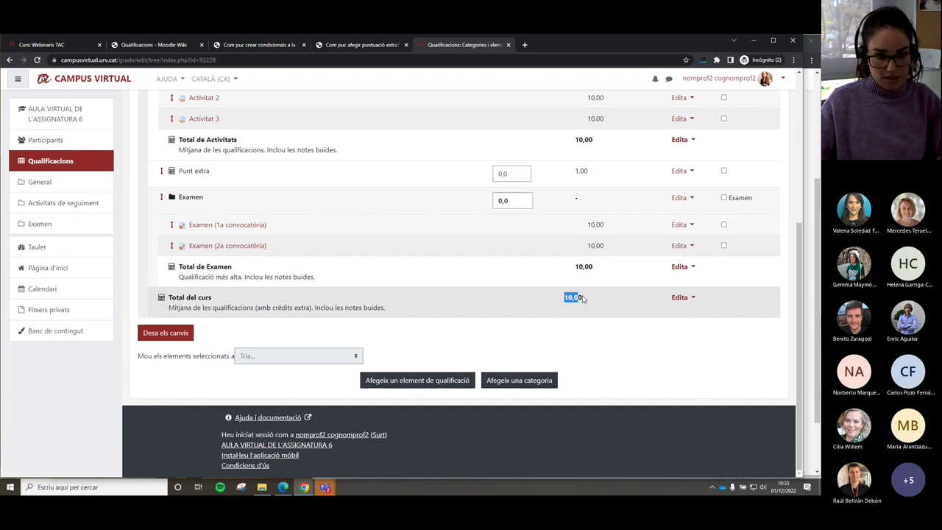
# Set the ASSIGNATURA 6 course category total's maximum grade (Qualificació màxima) to 11,00, save, and check the course total.
pyautogui.scroll(3, 581, 297)
pyautogui.click(683, 158)
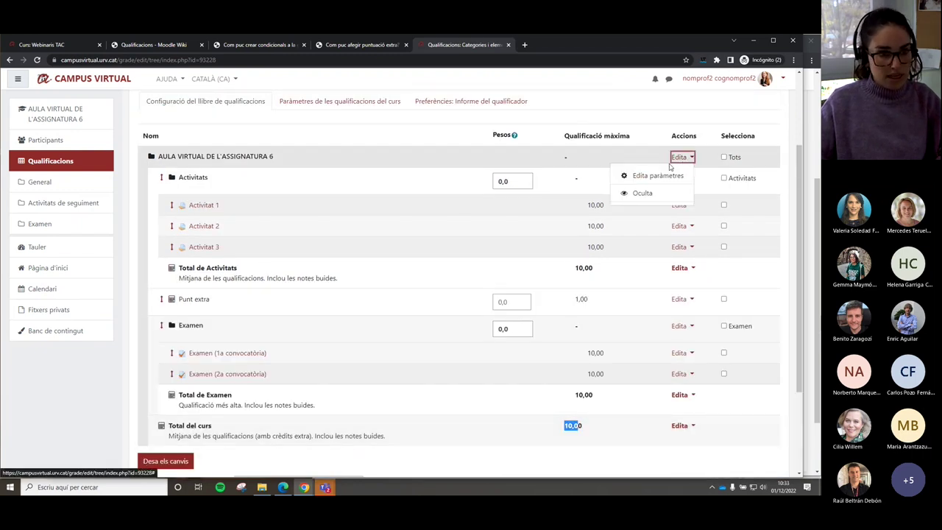
pyautogui.click(657, 176)
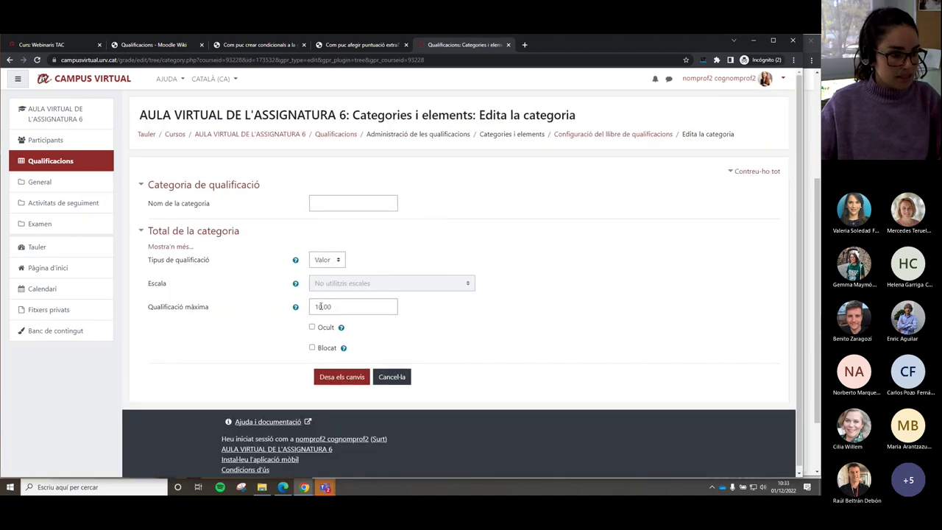
pyautogui.click(320, 306)
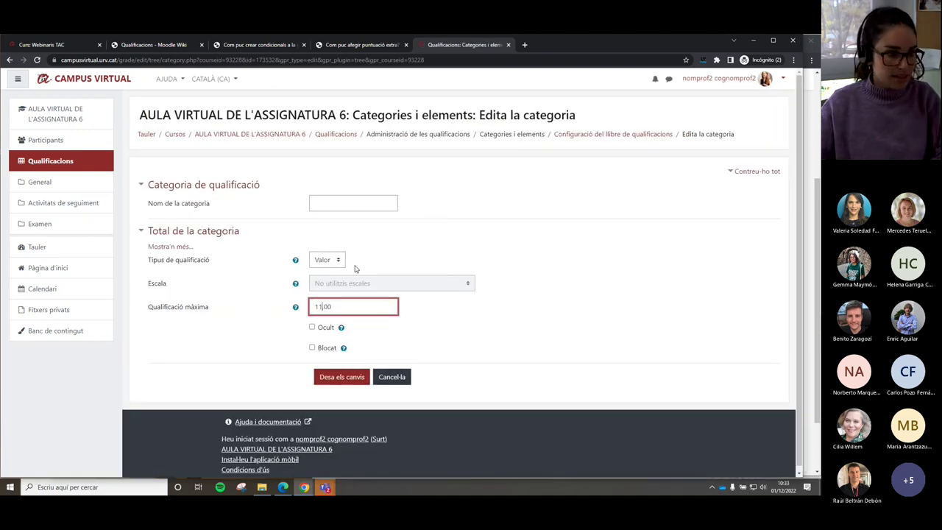
pyautogui.click(342, 377)
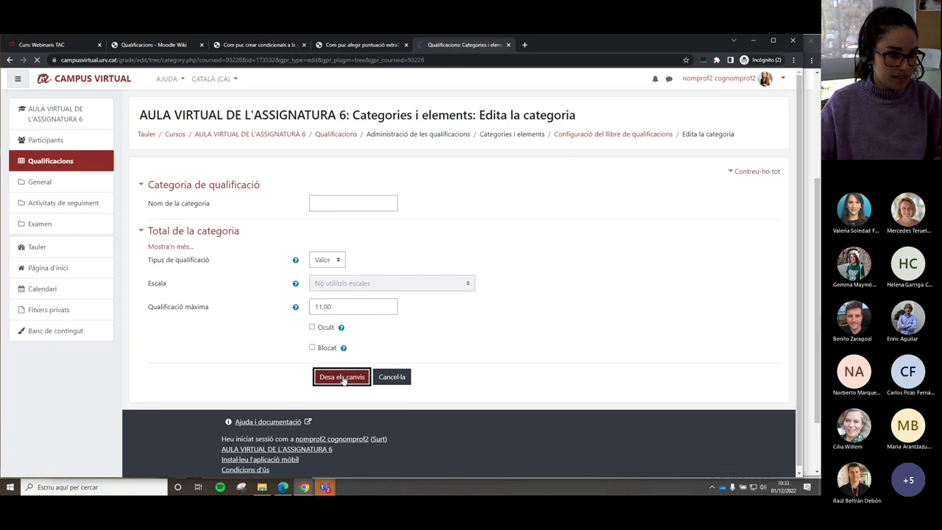
pyautogui.scroll(-4, 343, 372)
pyautogui.moveTo(565, 297); pyautogui.dragTo(588, 298)
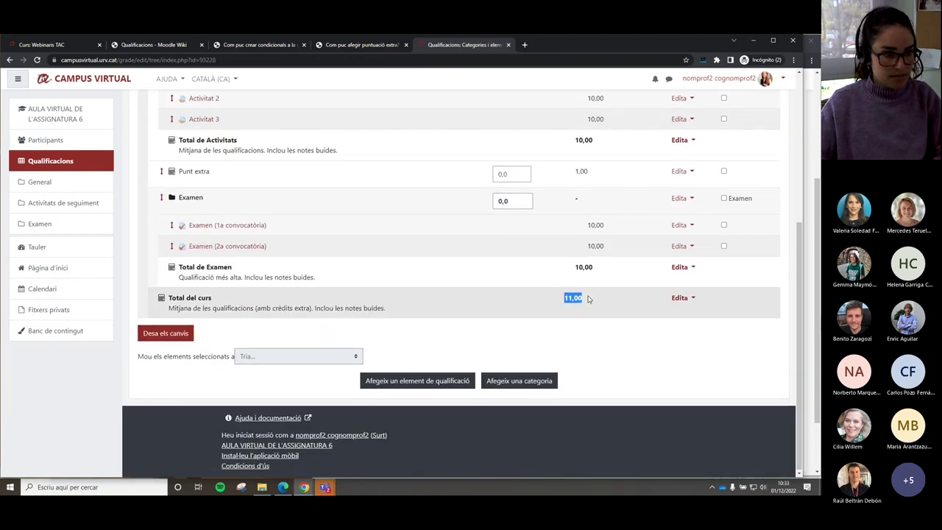
# Open the calculation of the Punt extra grade item in ASSIGNATURA 6.
pyautogui.scroll(3, 588, 298)
pyautogui.scroll(2, 570, 261)
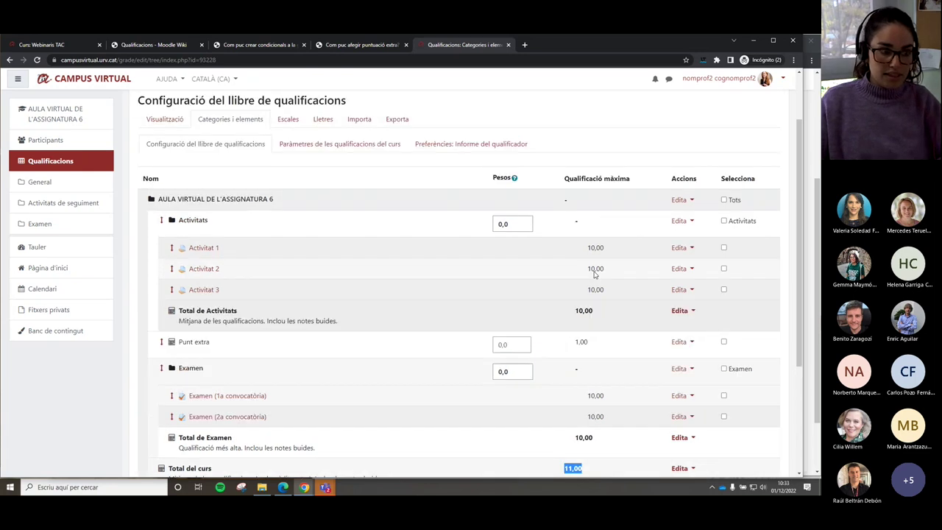
pyautogui.scroll(-1, 252, 397)
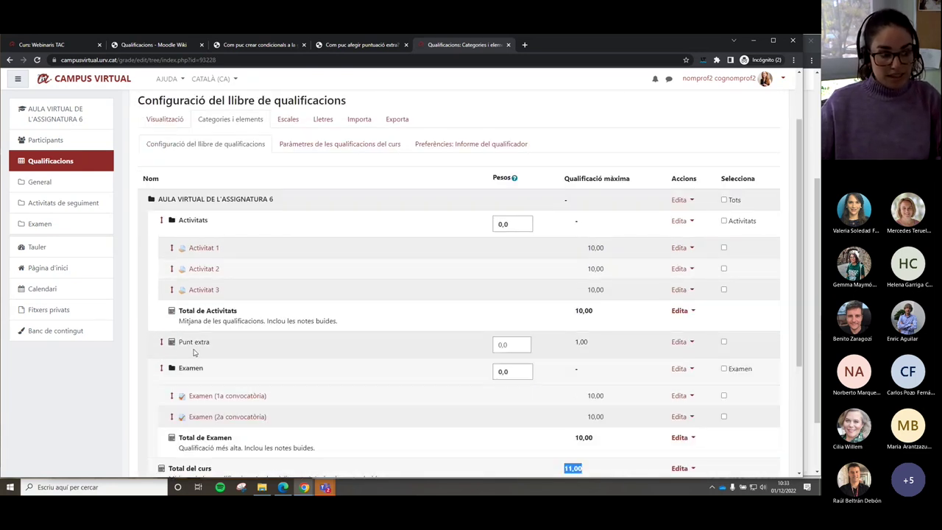
pyautogui.moveTo(212, 343); pyautogui.dragTo(178, 346)
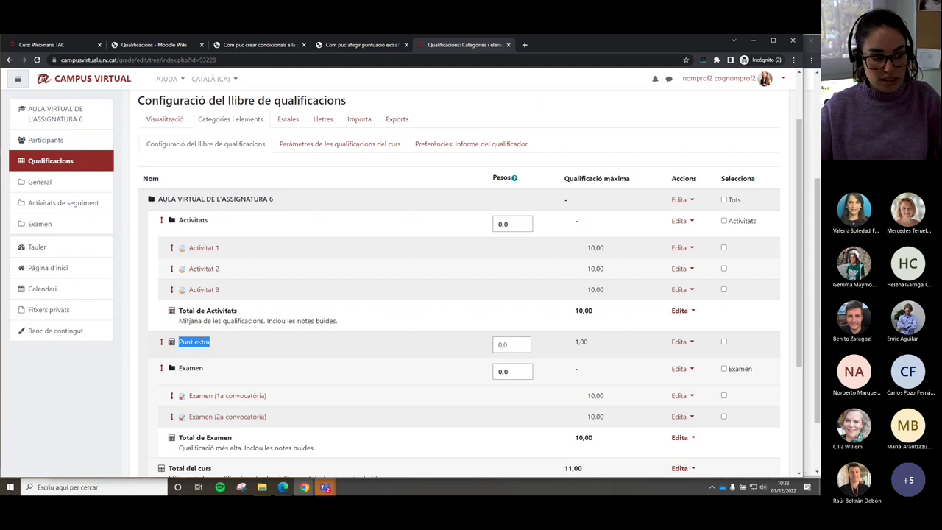
pyautogui.click(220, 345)
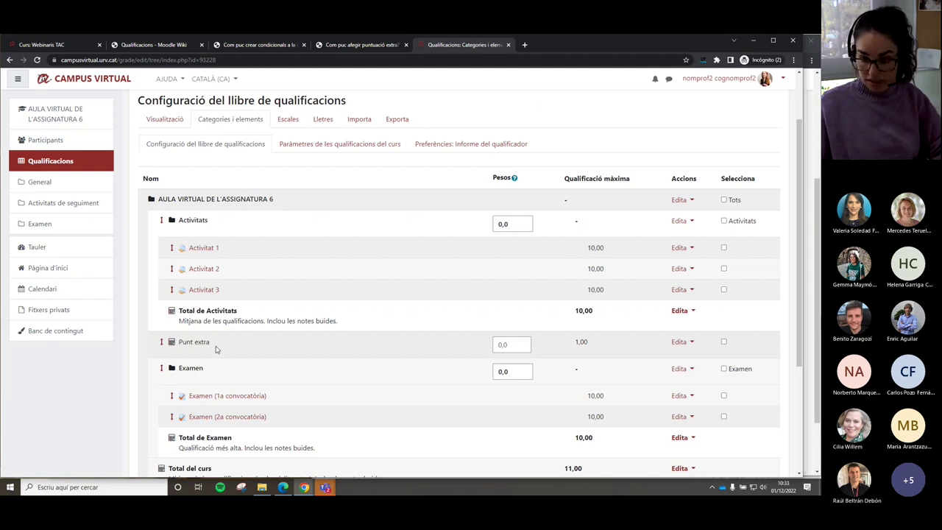
pyautogui.click(682, 342)
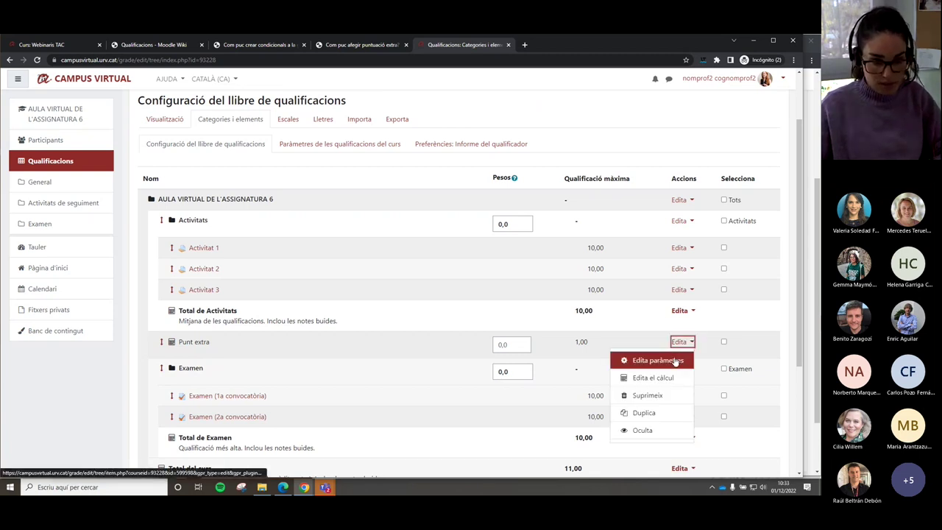
pyautogui.click(683, 380)
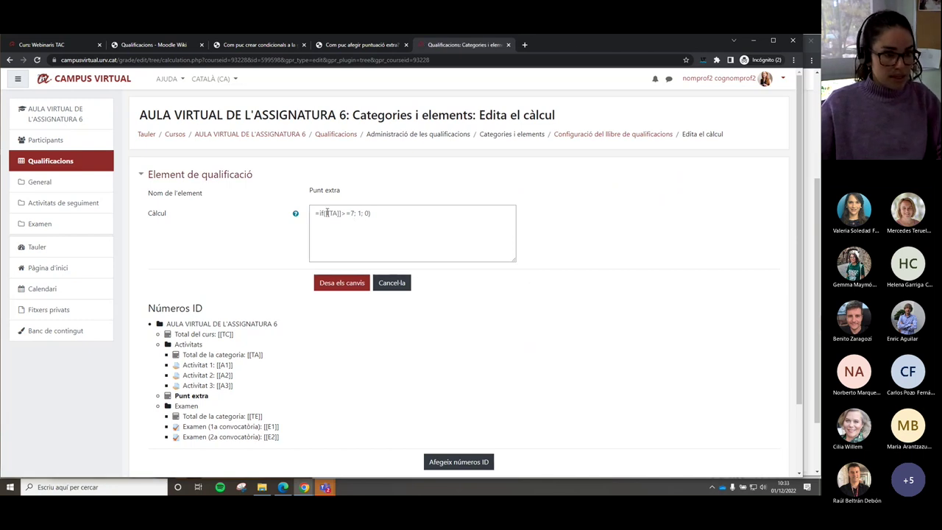
# Examine the Punt extra formula's condition and match its [[TA]] reference to the Activitats category total in the ID number list.
pyautogui.doubleClick(329, 213)
pyautogui.moveTo(328, 214); pyautogui.dragTo(343, 213)
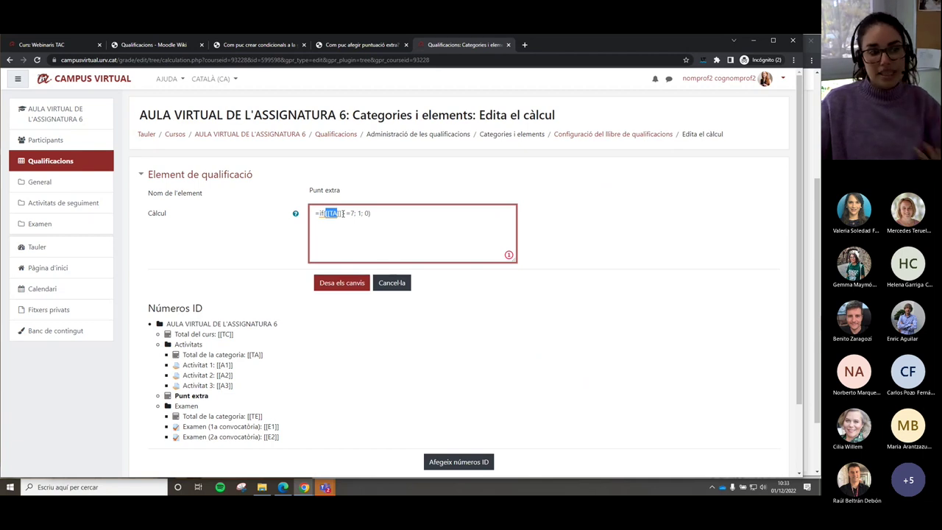
pyautogui.click(358, 214)
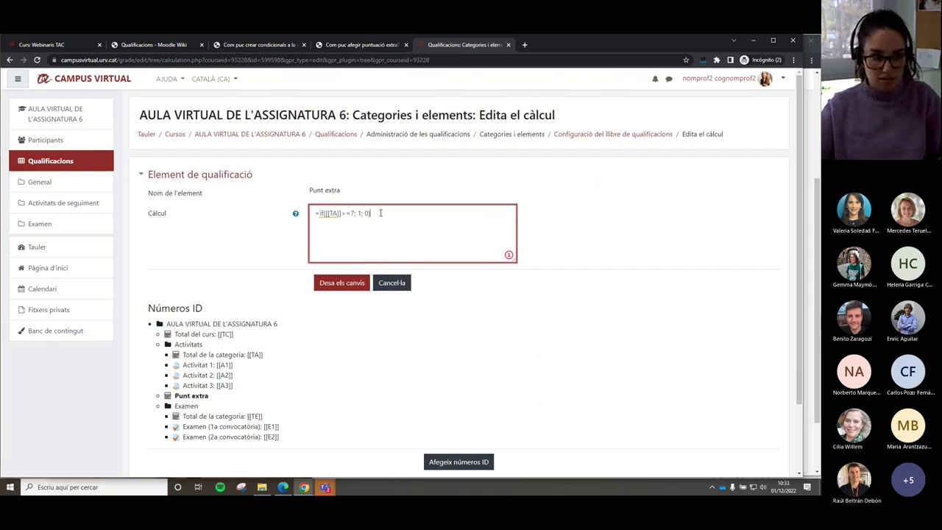
pyautogui.doubleClick(334, 213)
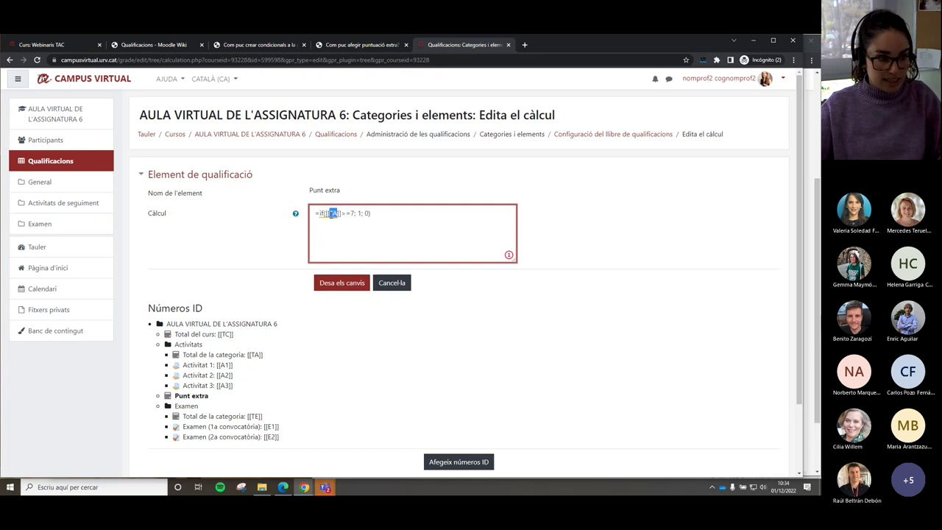
pyautogui.moveTo(191, 355); pyautogui.dragTo(251, 354)
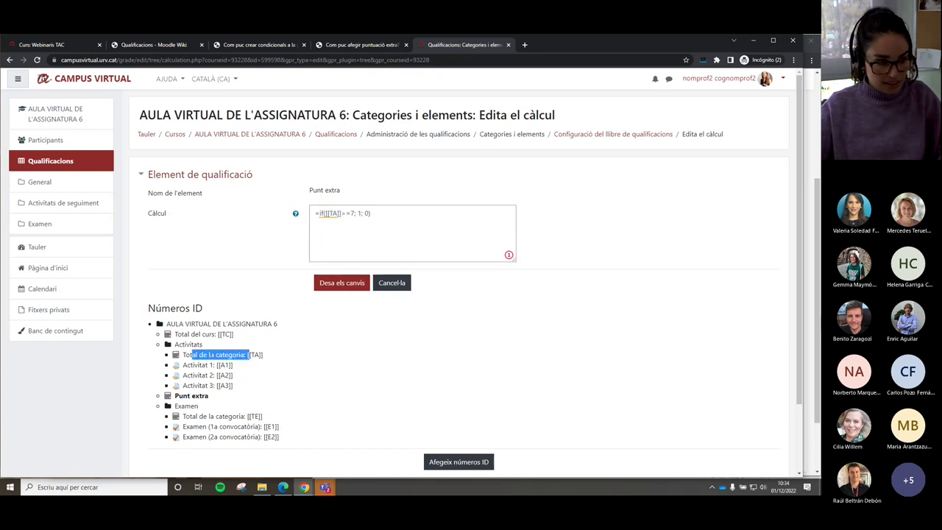
pyautogui.moveTo(263, 354); pyautogui.dragTo(247, 355)
pyautogui.click(278, 358)
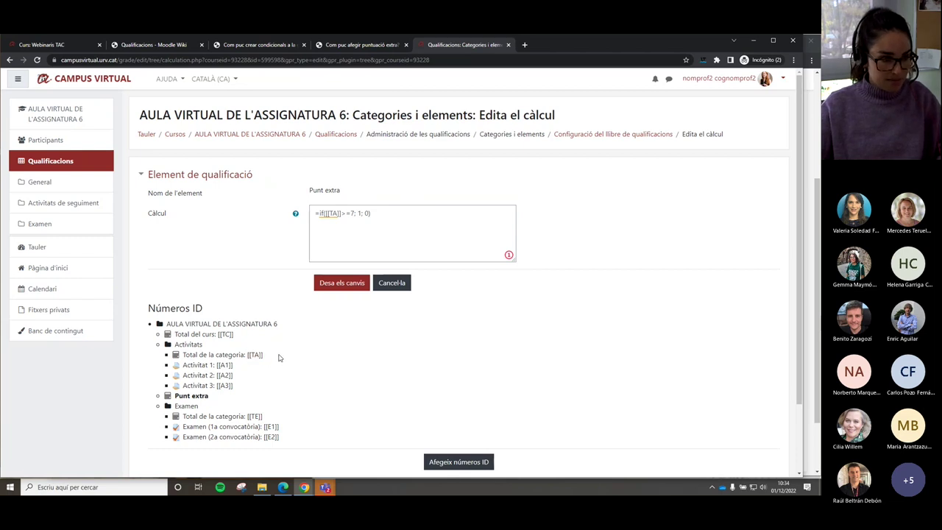
pyautogui.click(359, 214)
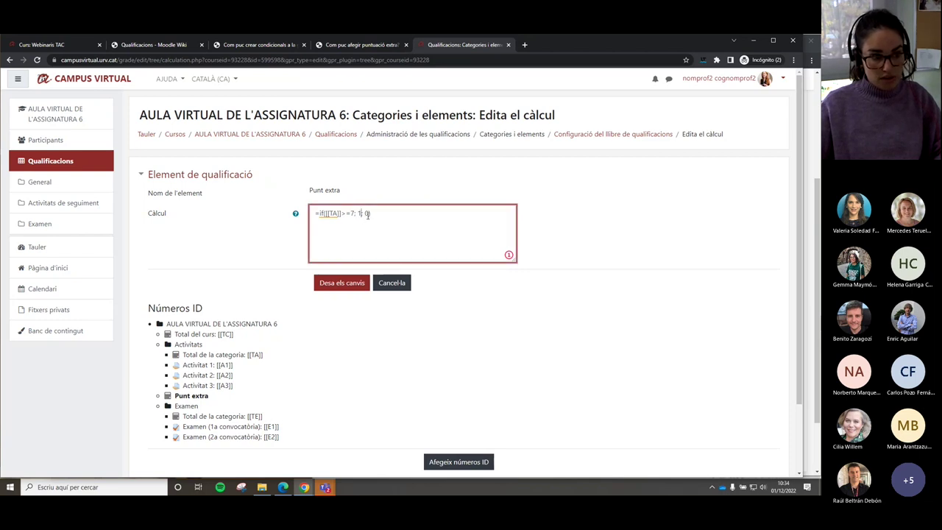
# Copy the whole Punt extra formula, leave its calculation without saving, and switch to the ASSIGNATURA 7 gradebook setup.
pyautogui.moveTo(386, 211); pyautogui.dragTo(311, 211)
pyautogui.hotkey('ctrl', 'c')
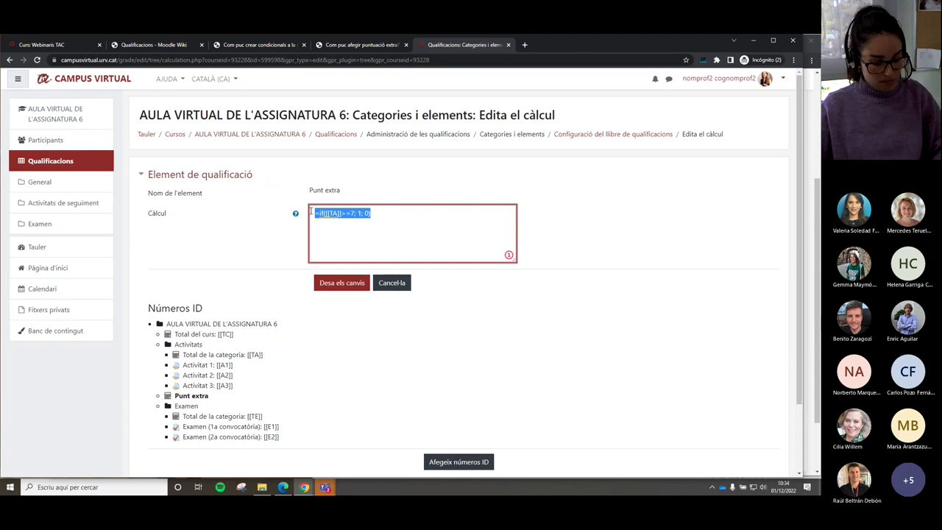
pyautogui.click(390, 283)
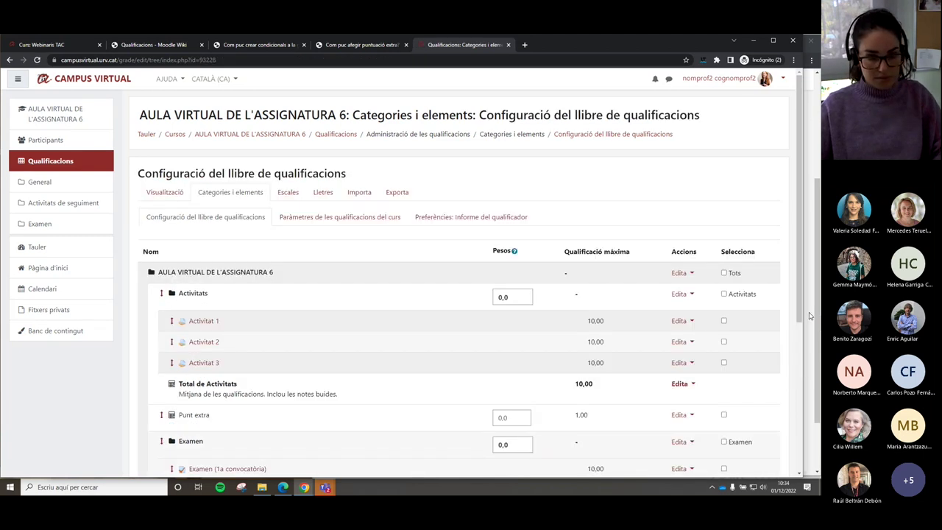
pyautogui.hotkey('alt', 'Tab')
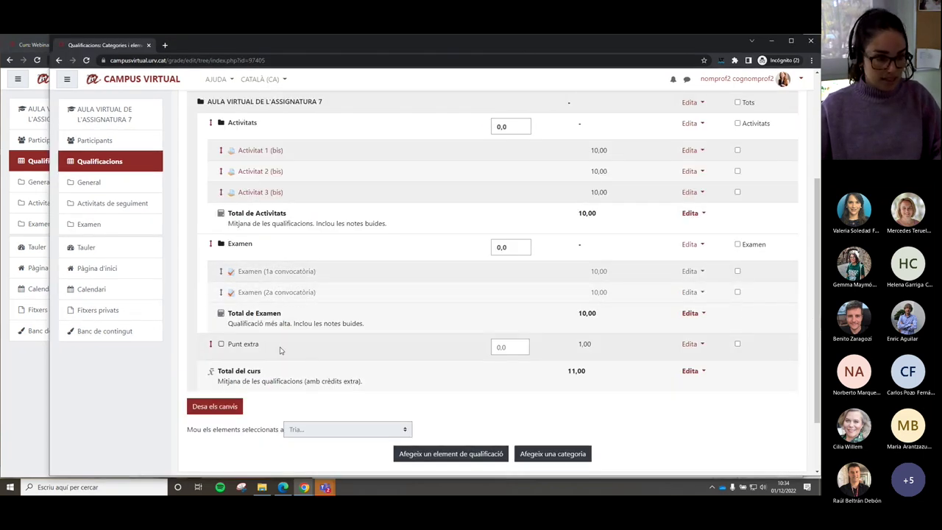
pyautogui.click(692, 344)
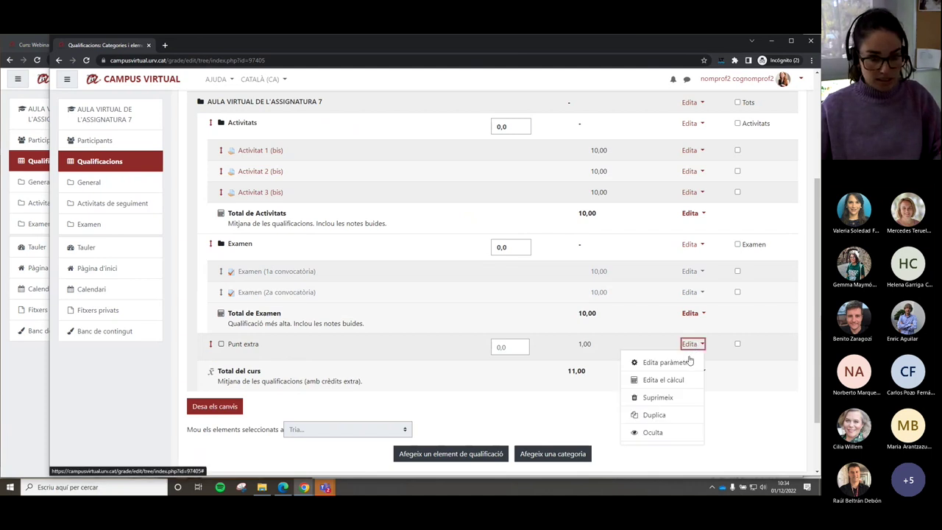
pyautogui.click(685, 365)
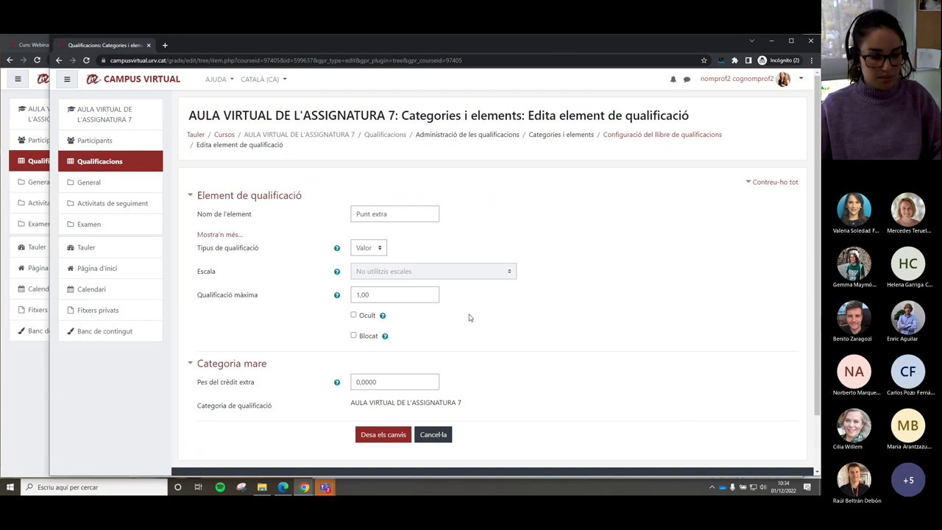
pyautogui.click(433, 435)
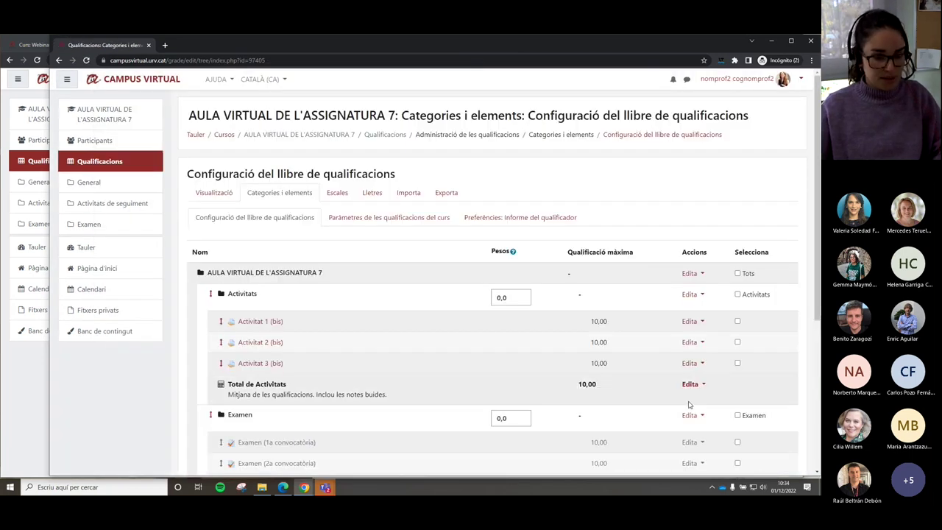
pyautogui.click(690, 415)
pyautogui.scroll(-1, 504, 369)
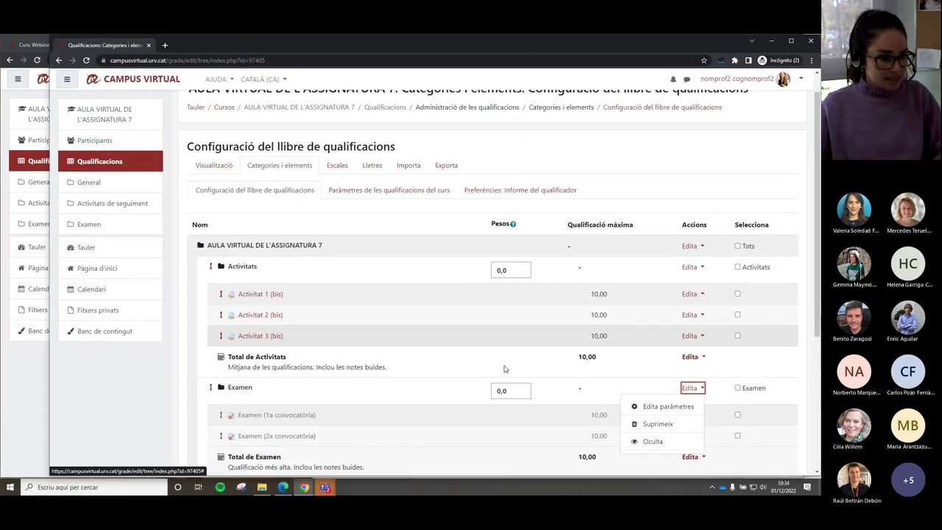
# Open the calculation of Punt extra in ASSIGNATURA 7 and assign the ID number TA to the Activitats category total.
pyautogui.scroll(-2, 504, 369)
pyautogui.click(689, 344)
pyautogui.click(676, 383)
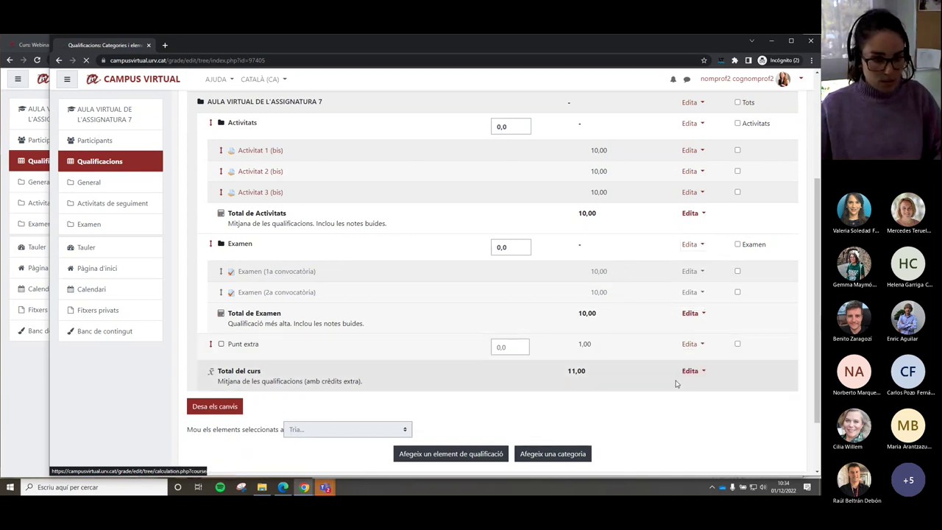
pyautogui.scroll(-1, 551, 360)
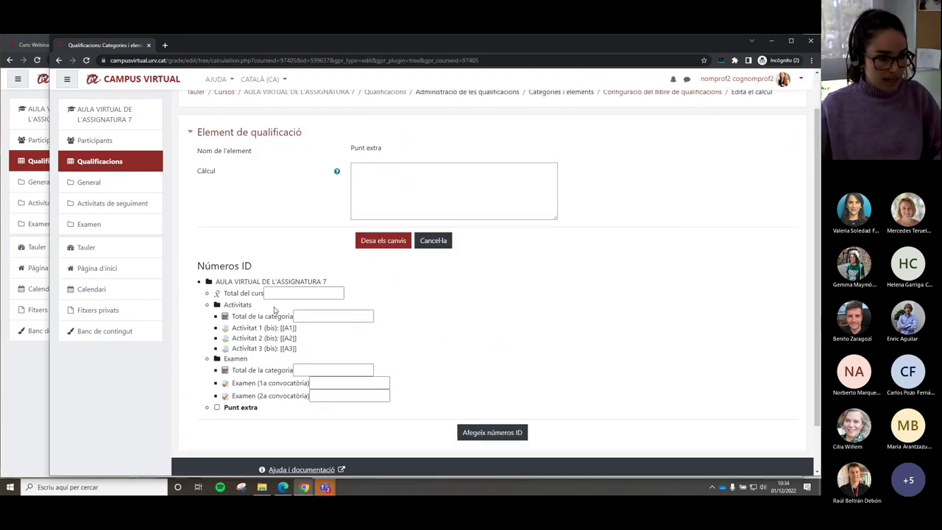
pyautogui.click(322, 317)
pyautogui.write('ta')
pyautogui.press('BackSpace')
pyautogui.press('BackSpace')
pyautogui.write('TA')
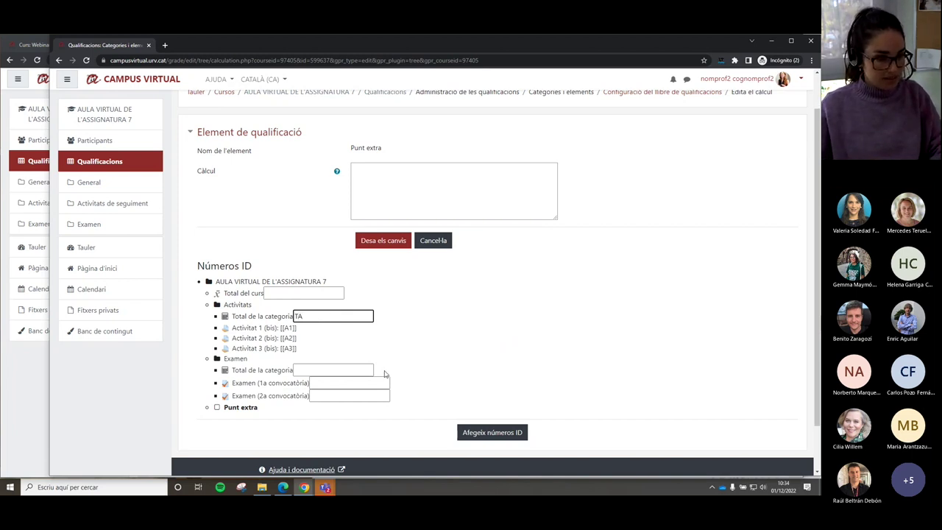
pyautogui.click(486, 432)
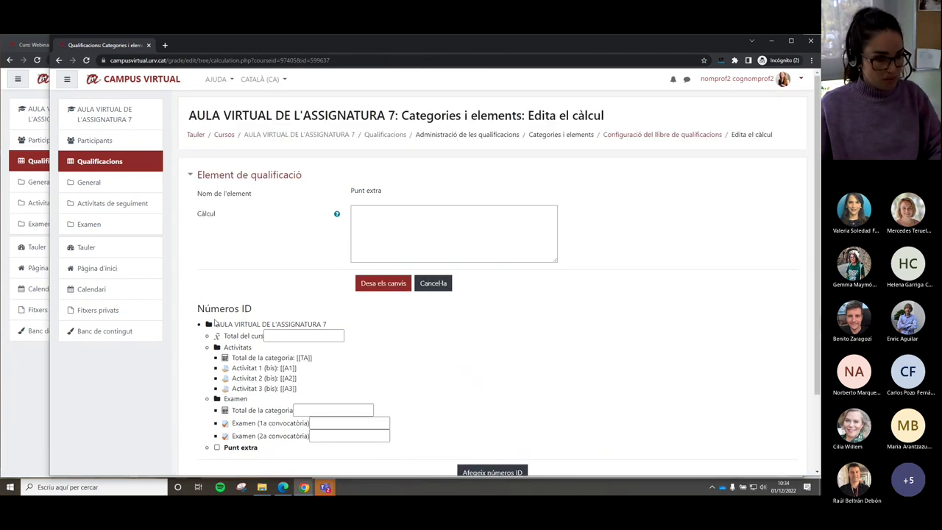
# Paste the formula =if([[TA]]>=7; 1; 0) as the Punt extra calculation and save the changes.
pyautogui.click(388, 216)
pyautogui.hotkey('ctrl', 'v')
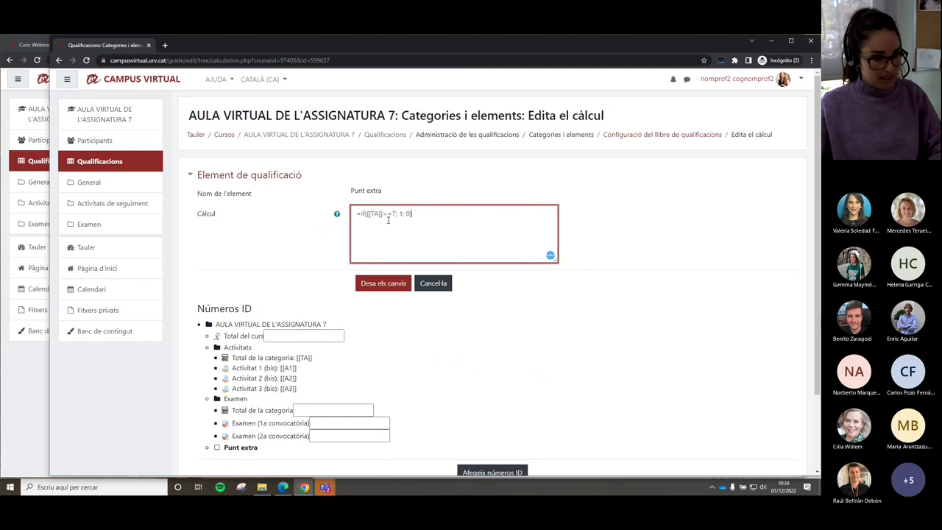
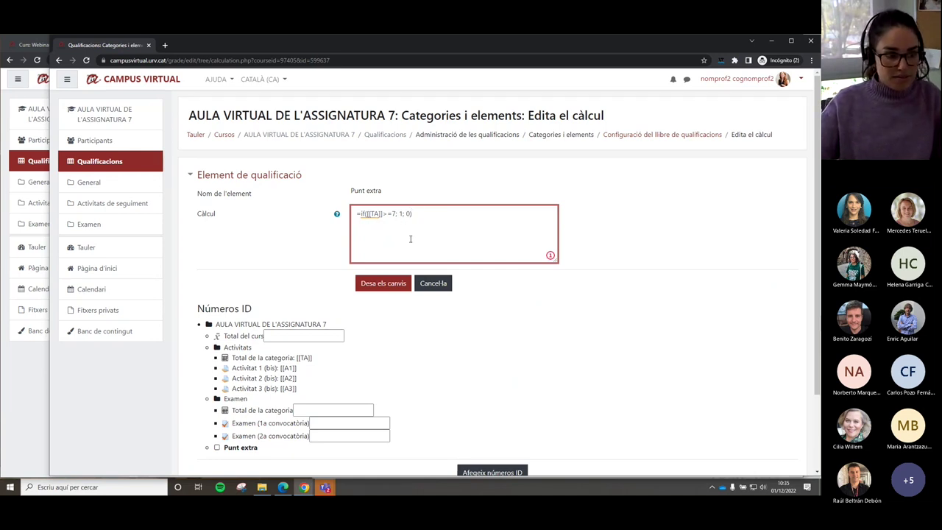
pyautogui.click(392, 285)
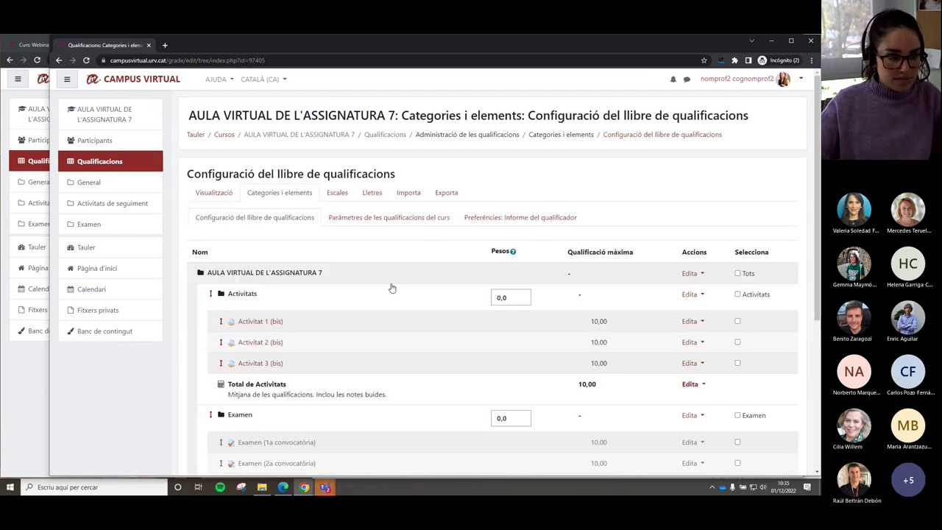
# View the ASSIGNATURA 7 grader report with the Examen category collapsed and compare the second student's activity grades with their Punt extra.
pyautogui.click(221, 198)
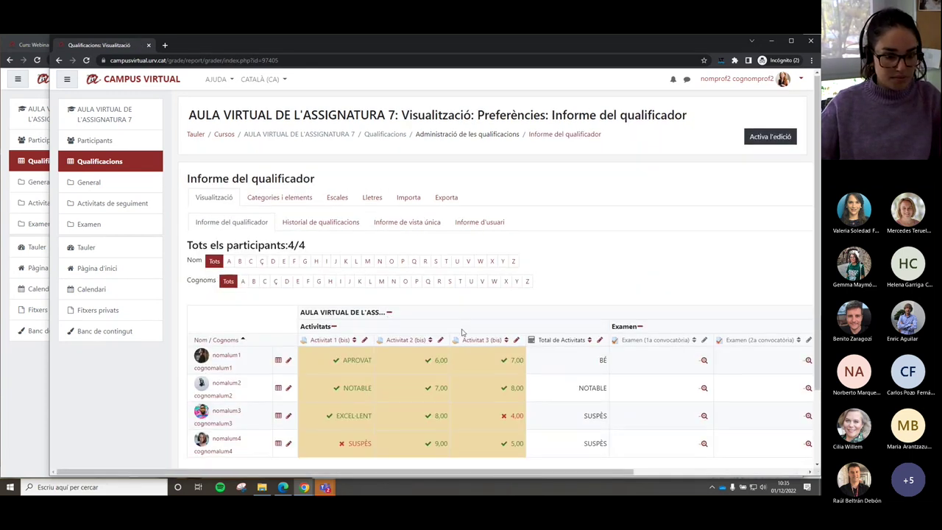
pyautogui.scroll(-2, 462, 333)
pyautogui.click(640, 242)
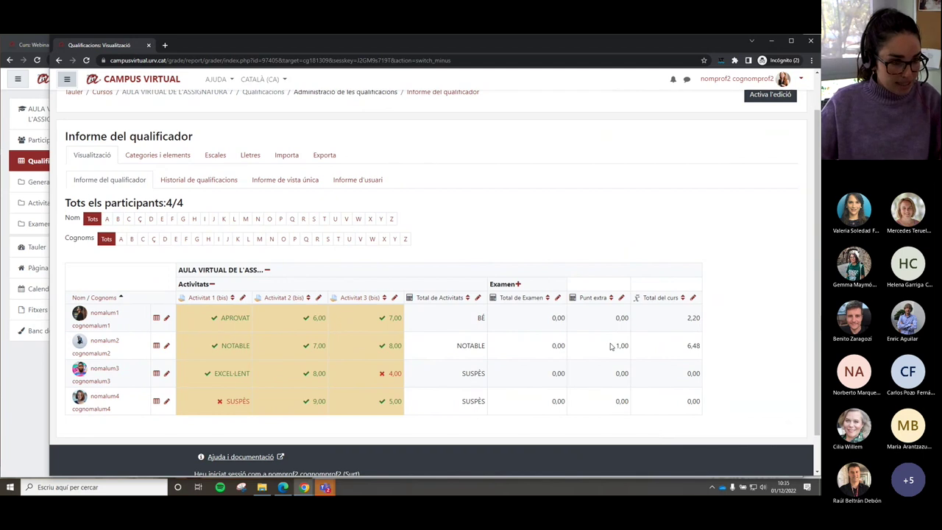
pyautogui.moveTo(218, 348); pyautogui.dragTo(411, 352)
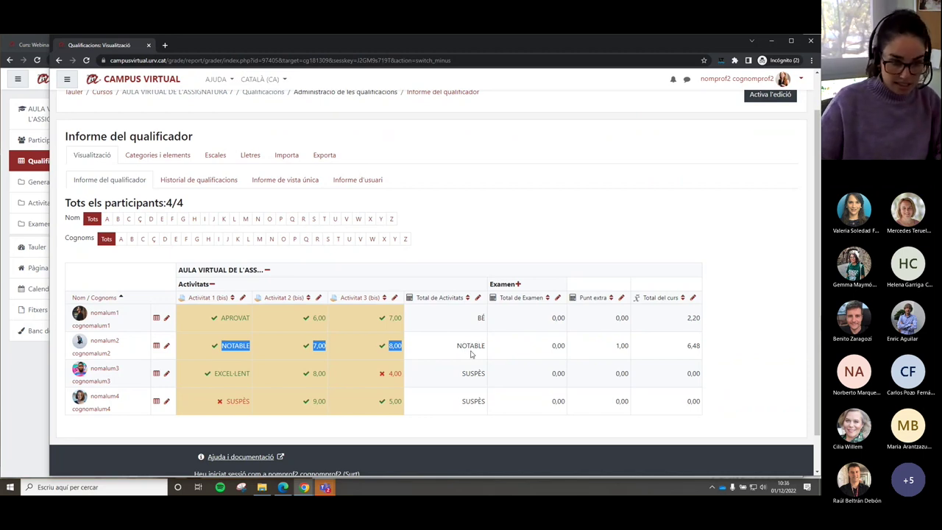
pyautogui.moveTo(615, 345); pyautogui.dragTo(627, 358)
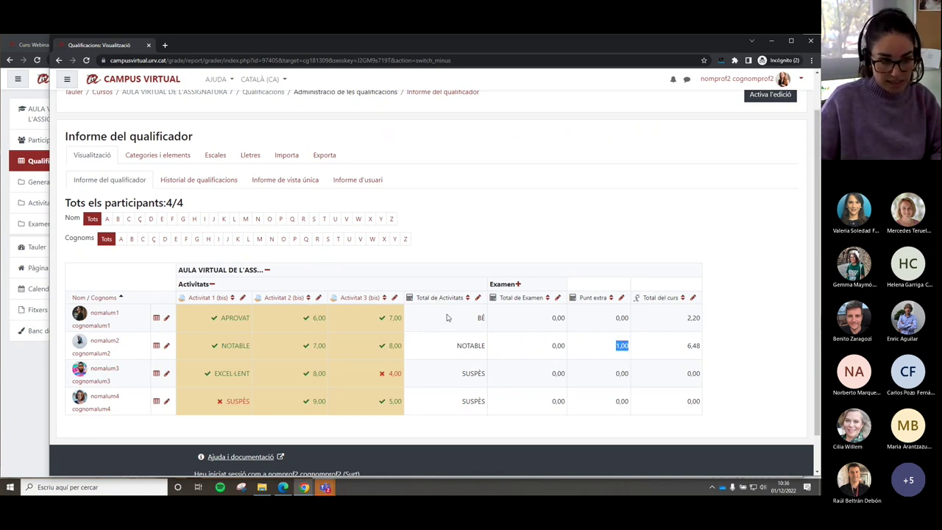
# View the Punt extra grades of all students in the single view of ASSIGNATURA 7 and return to the grader report.
pyautogui.click(608, 392)
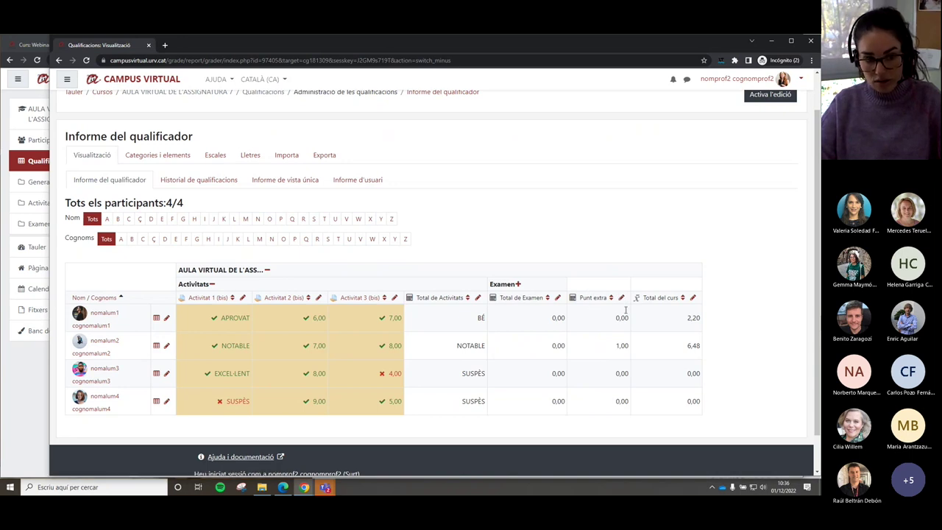
pyautogui.click(621, 298)
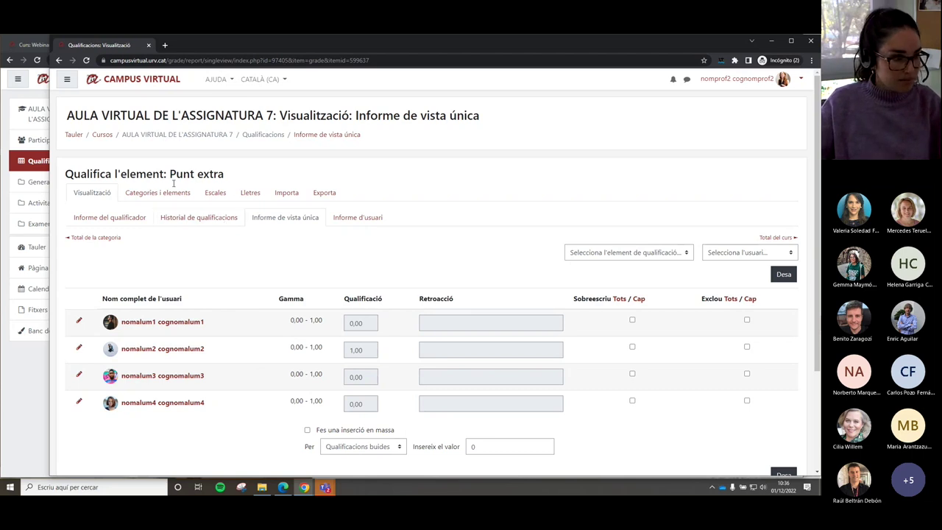
pyautogui.click(105, 216)
# Switch to the ASSIGNATURA 6 window, review the Activitats category total formula, and leave its calculation without saving.
pyautogui.hotkey('alt', 'Tab')
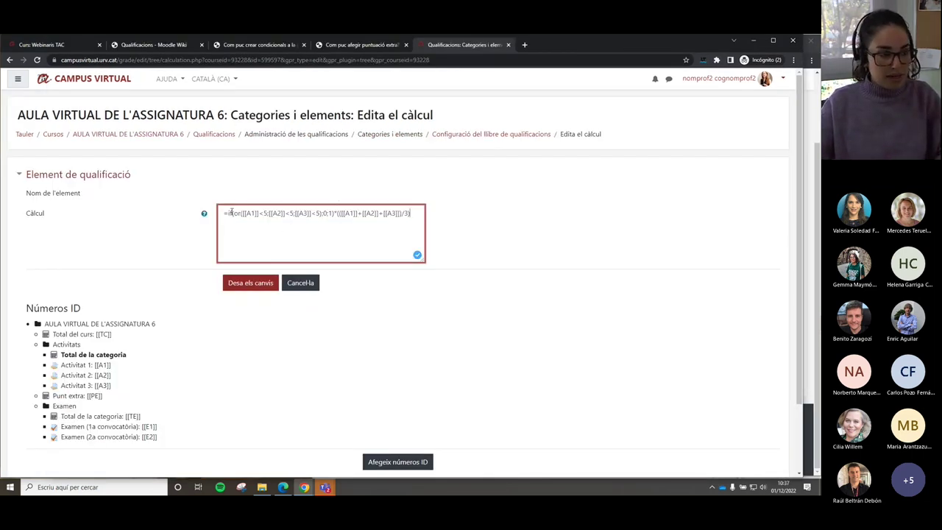
pyautogui.moveTo(225, 213); pyautogui.dragTo(412, 214)
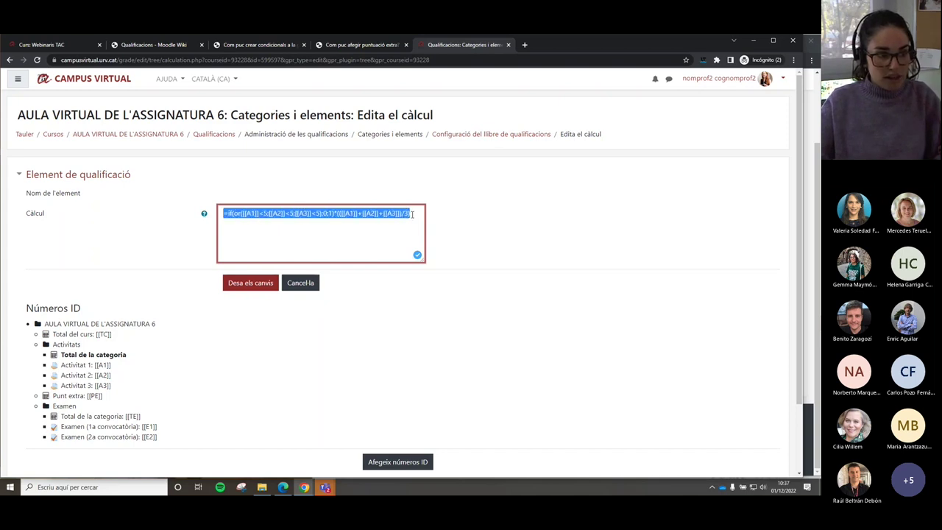
pyautogui.click(243, 212)
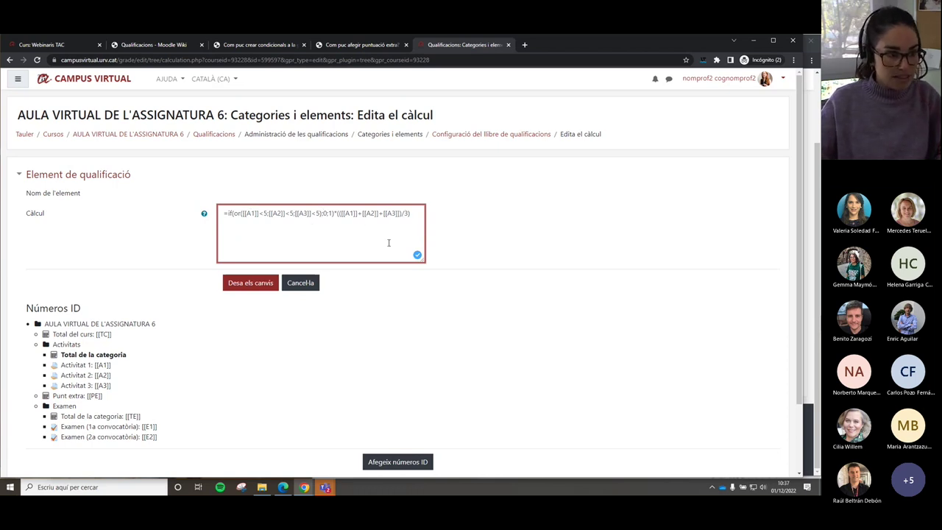
pyautogui.click(310, 285)
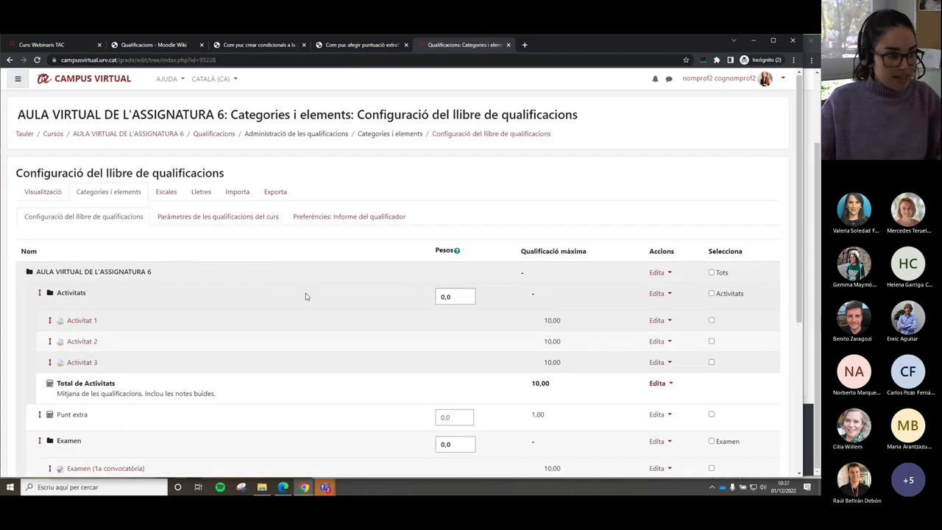
# Open the calculation of Punt extra in ASSIGNATURA 6, review its formula, and leave it without saving.
pyautogui.scroll(-3, 255, 288)
pyautogui.click(656, 287)
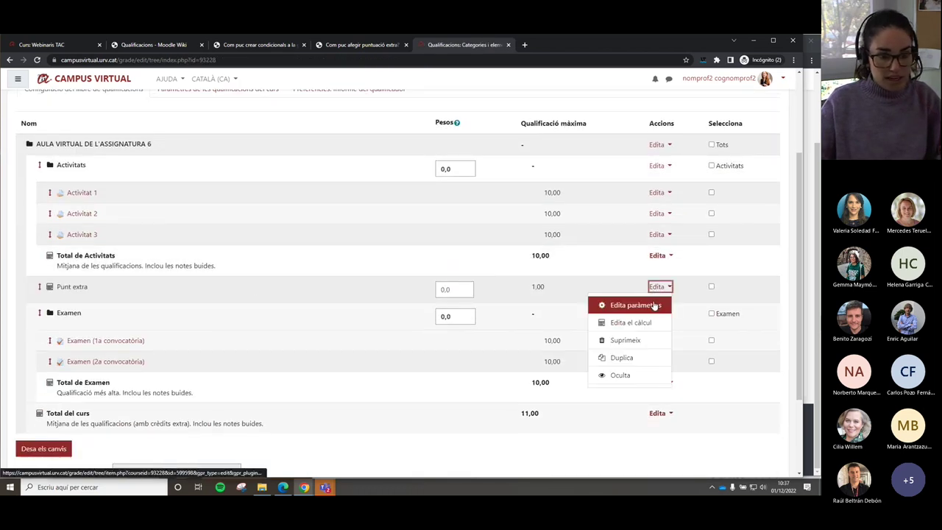
pyautogui.click(643, 322)
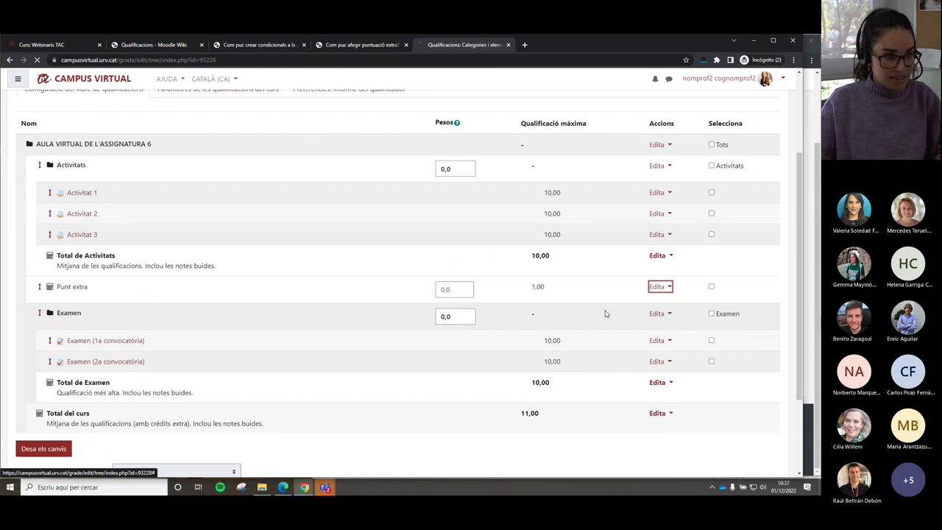
pyautogui.moveTo(304, 214); pyautogui.dragTo(221, 211)
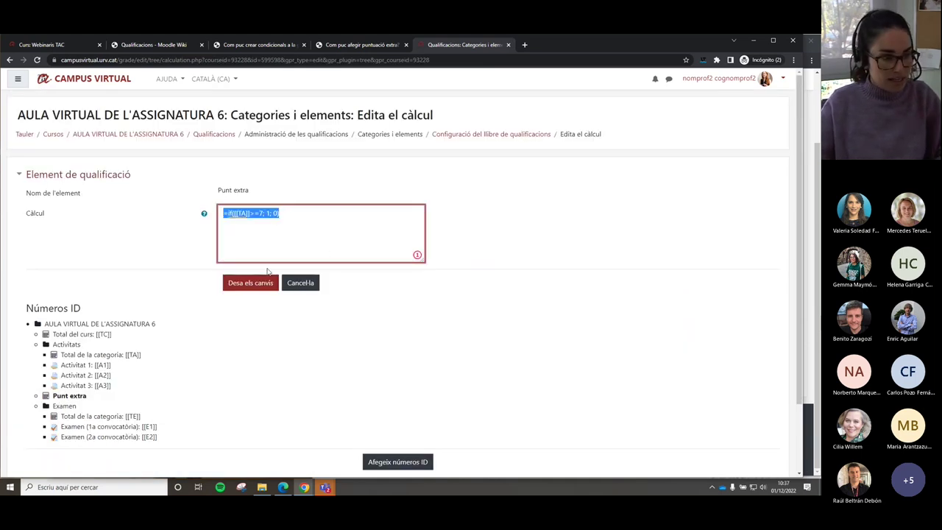
pyautogui.click(230, 213)
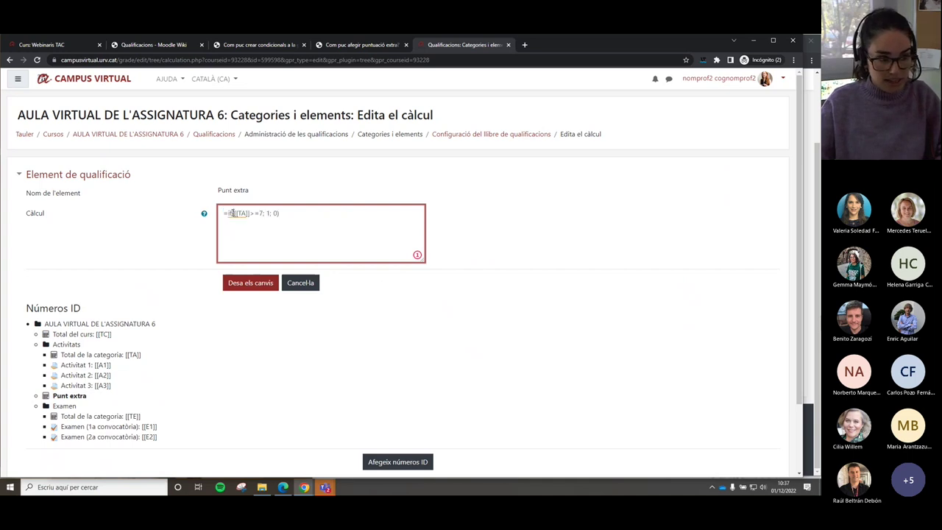
pyautogui.click(299, 284)
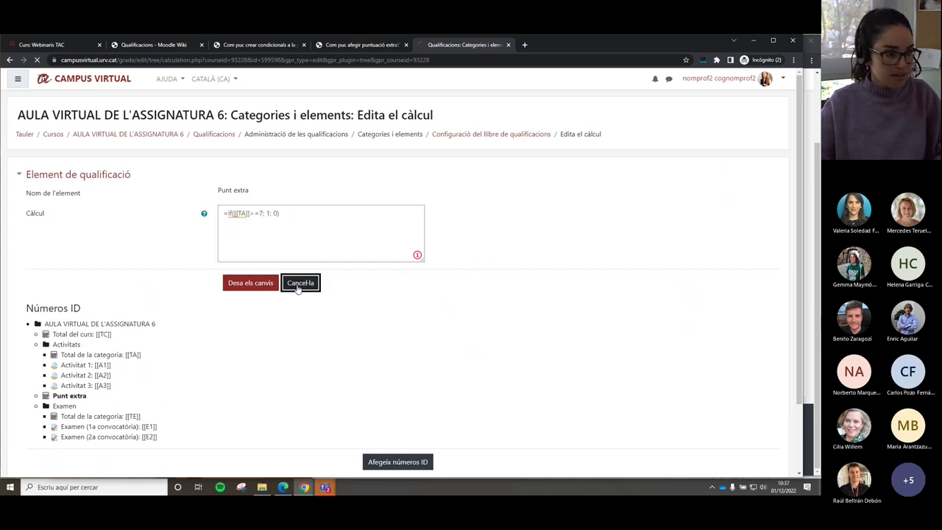
# Look over the aggregation of the ASSIGNATURA 6 gradebook items and open the calculation of Total del curs.
pyautogui.scroll(-3, 298, 288)
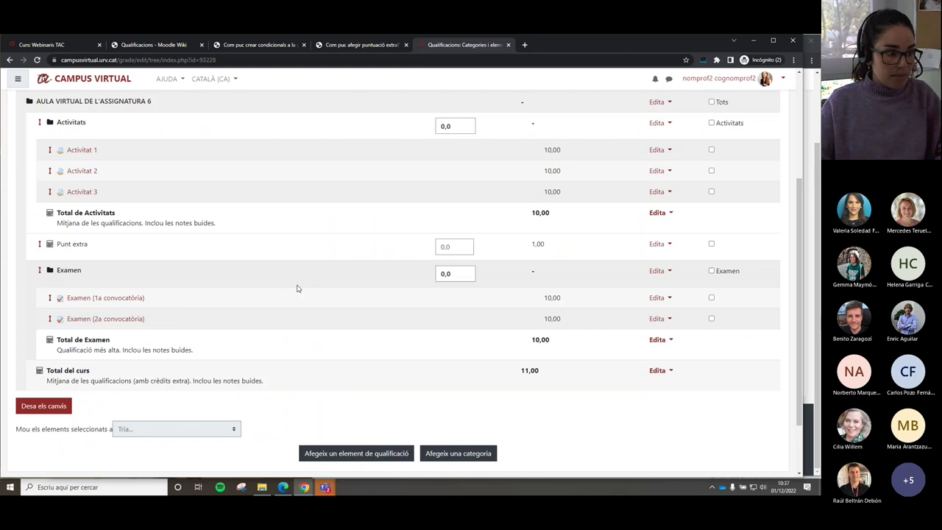
pyautogui.scroll(-2, 301, 286)
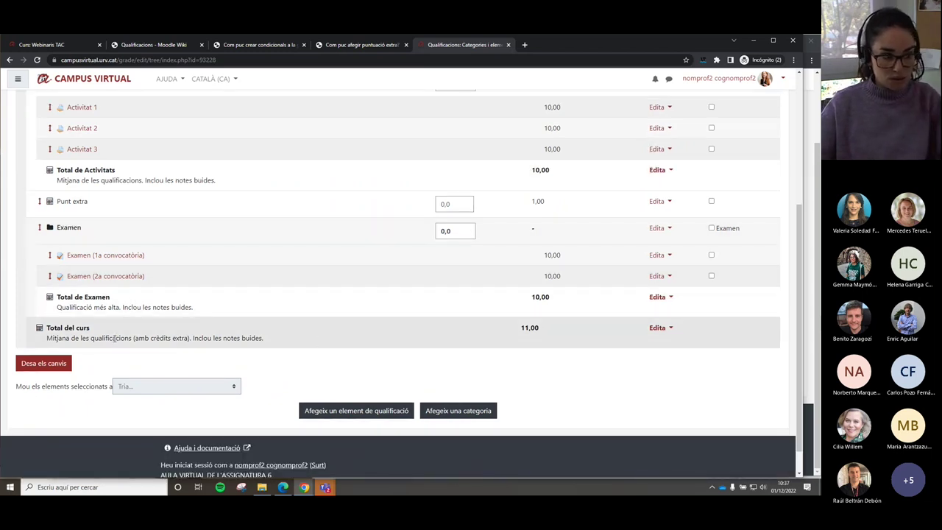
pyautogui.scroll(2, 318, 341)
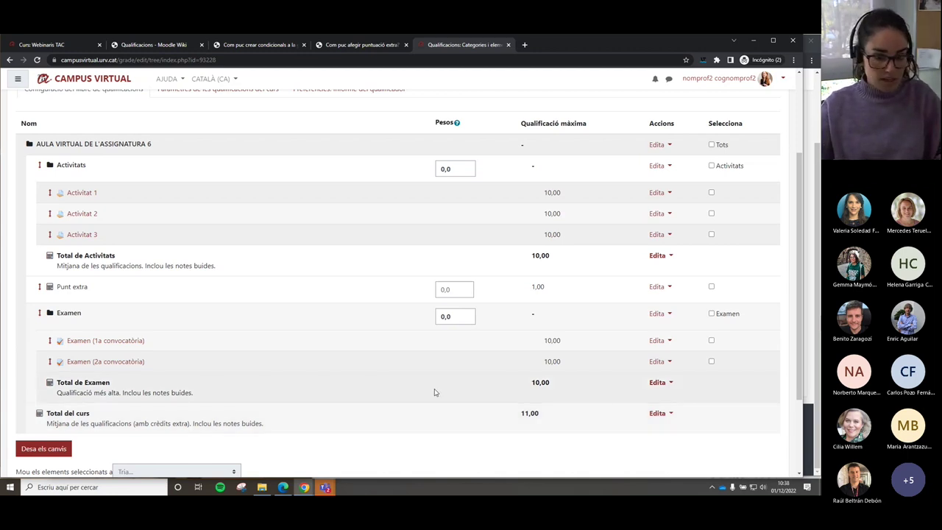
pyautogui.scroll(-1, 434, 391)
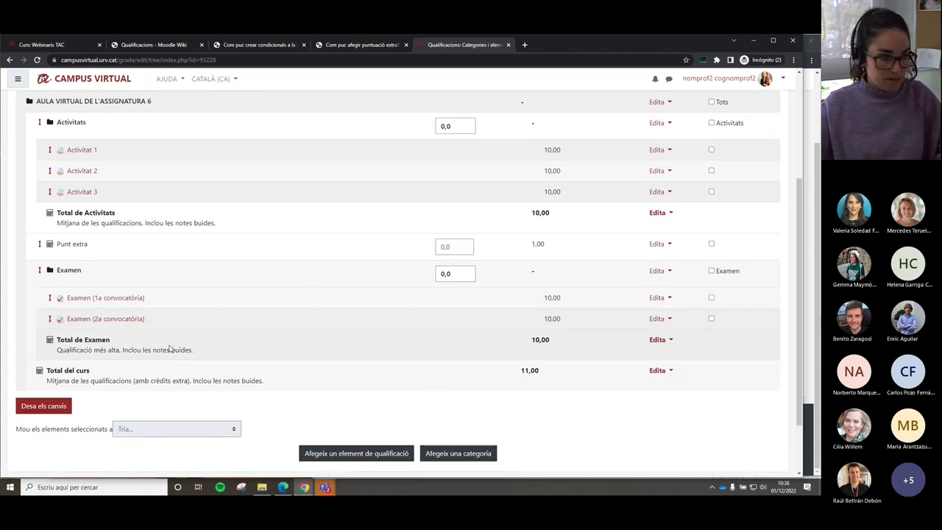
pyautogui.click(655, 374)
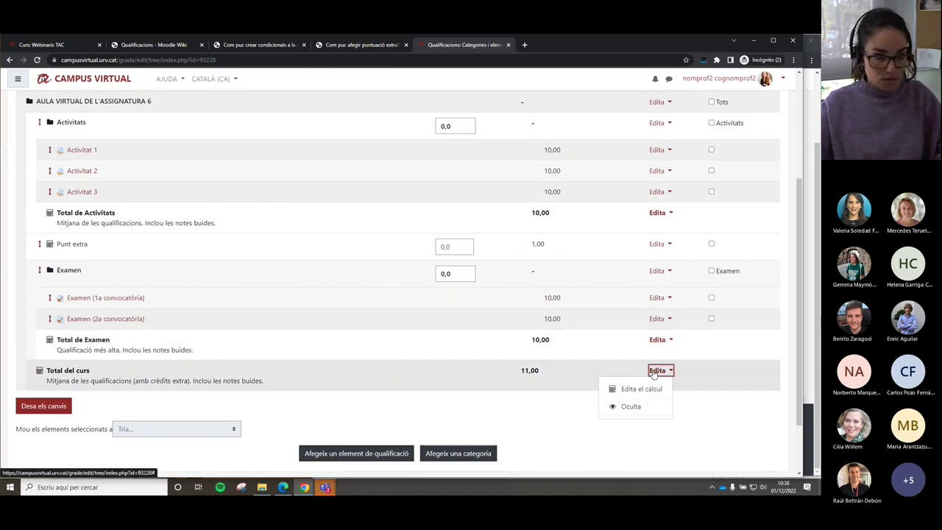
pyautogui.click(652, 390)
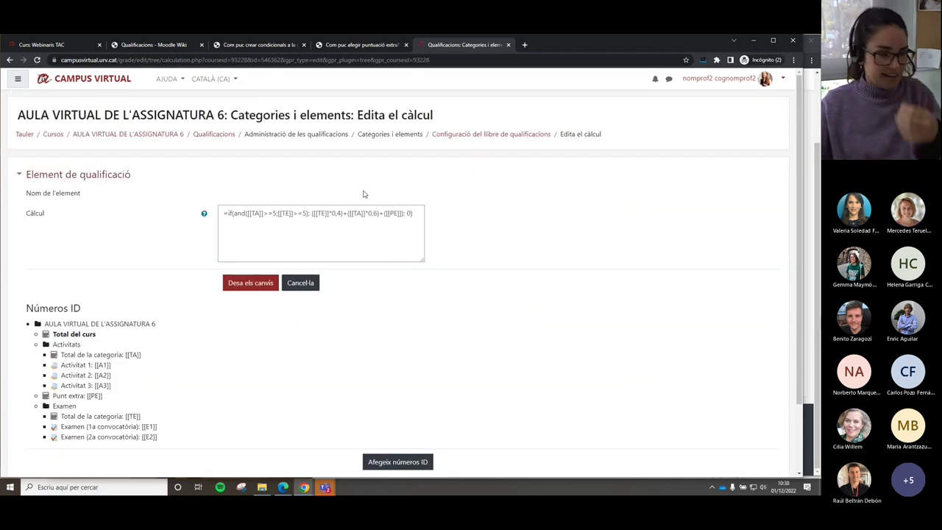
# Examine the and condition in the Total del curs formula, matching TA and TE to their category totals in the ID number list.
pyautogui.click(310, 229)
pyautogui.write(';')
pyautogui.moveTo(246, 214); pyautogui.dragTo(234, 214)
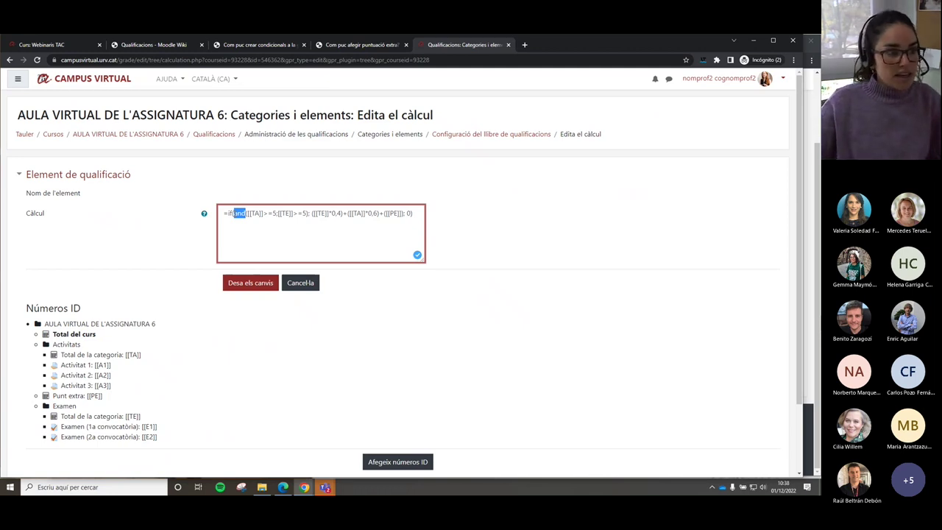
pyautogui.moveTo(251, 213); pyautogui.dragTo(260, 213)
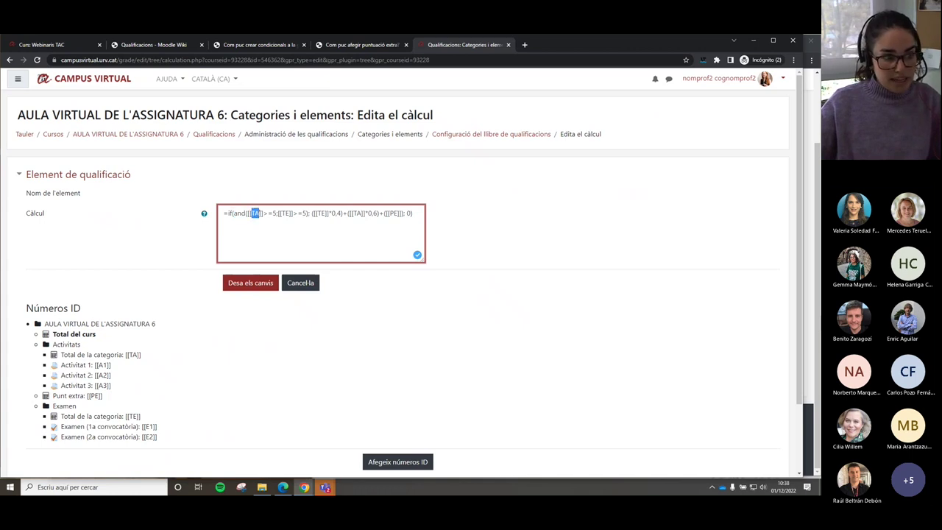
pyautogui.moveTo(61, 354); pyautogui.dragTo(140, 355)
pyautogui.moveTo(293, 213); pyautogui.dragTo(306, 214)
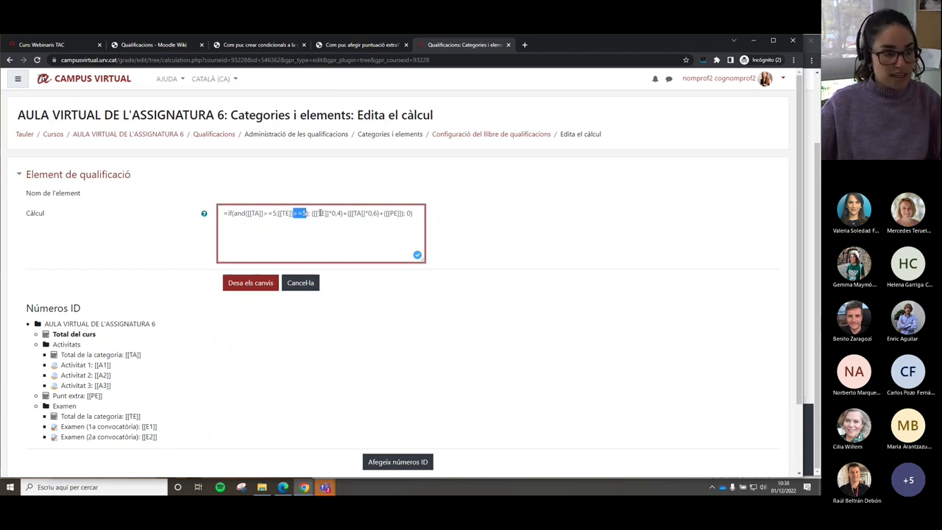
pyautogui.moveTo(236, 213); pyautogui.dragTo(308, 213)
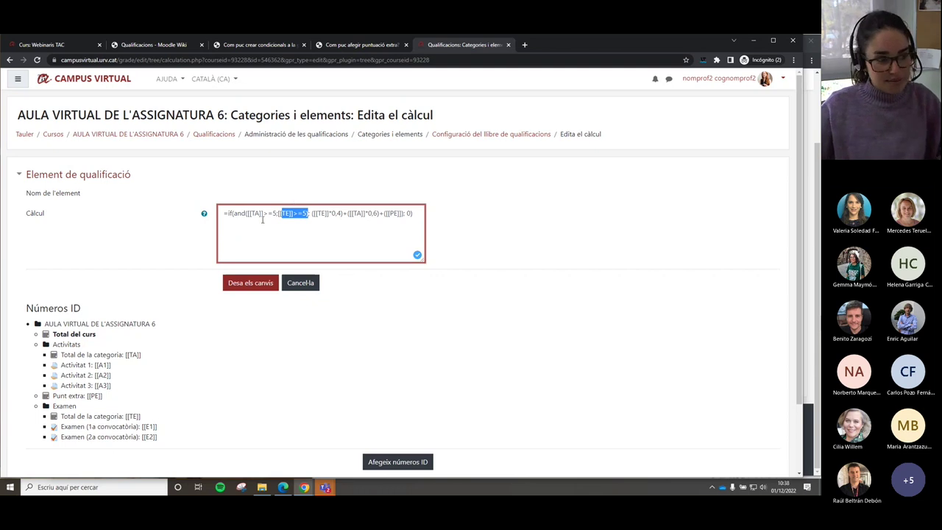
pyautogui.moveTo(236, 213); pyautogui.dragTo(245, 212)
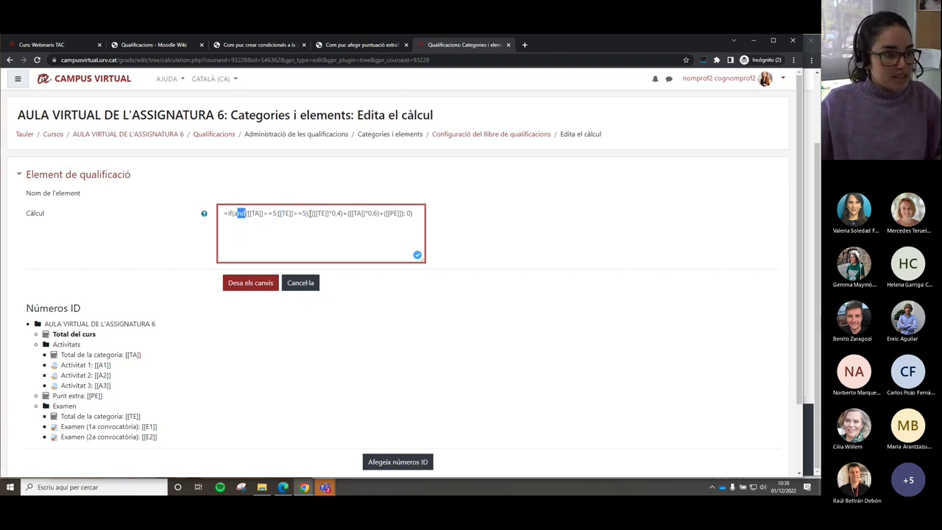
pyautogui.moveTo(310, 213); pyautogui.dragTo(240, 213)
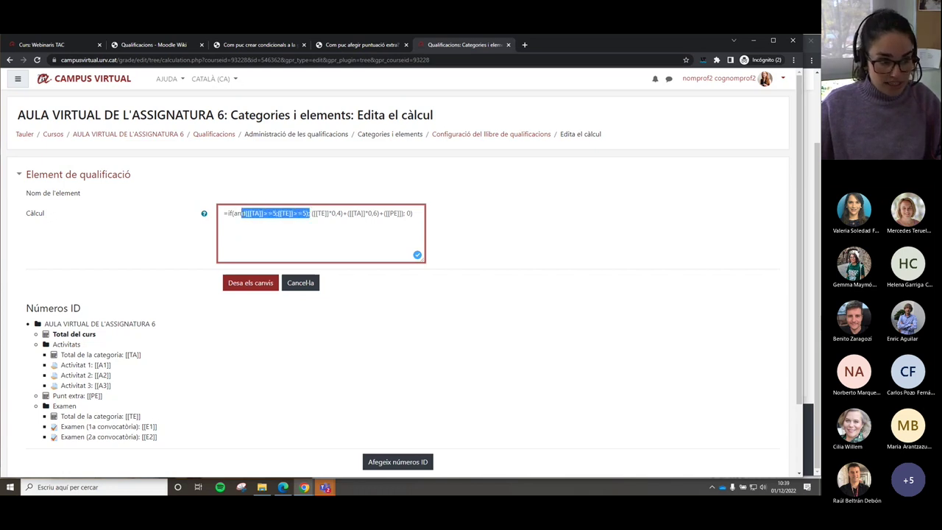
pyautogui.click(310, 213)
# Review the weighted sum, the added [[PE]] term and the final 0 in the Total del curs formula, and save the calculation.
pyautogui.moveTo(312, 213); pyautogui.dragTo(384, 213)
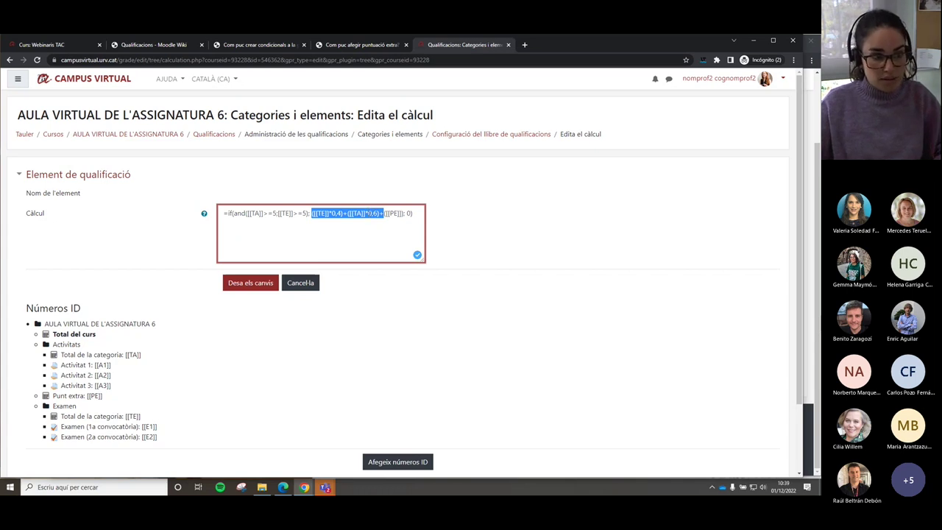
pyautogui.moveTo(381, 213); pyautogui.dragTo(404, 213)
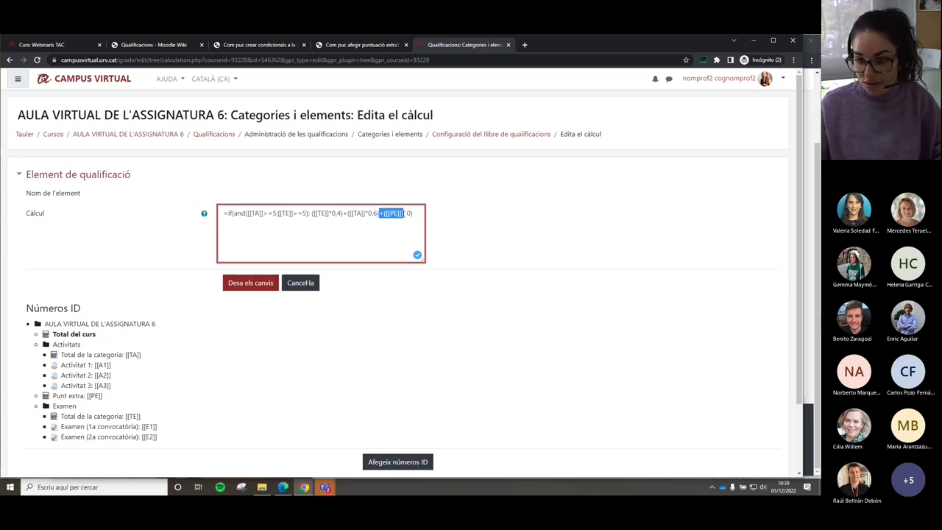
pyautogui.click(404, 214)
pyautogui.write(')')
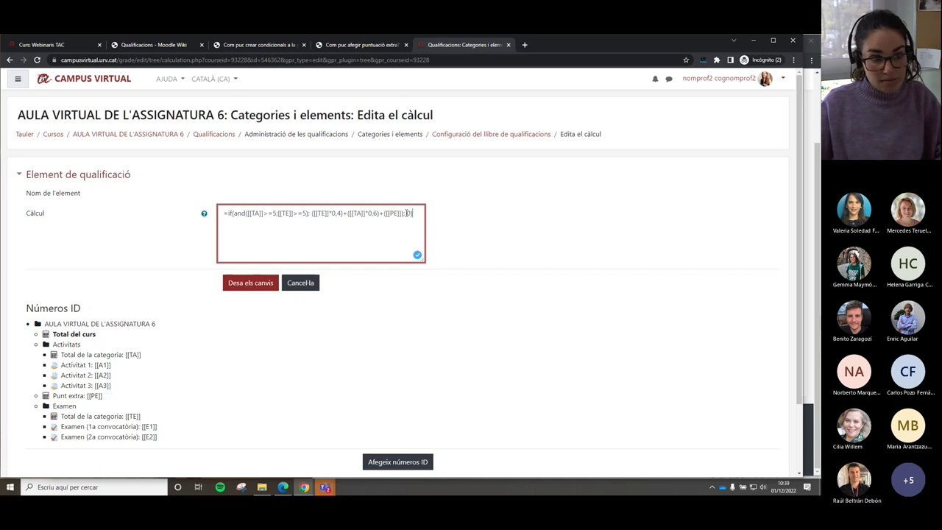
pyautogui.moveTo(406, 213); pyautogui.dragTo(412, 213)
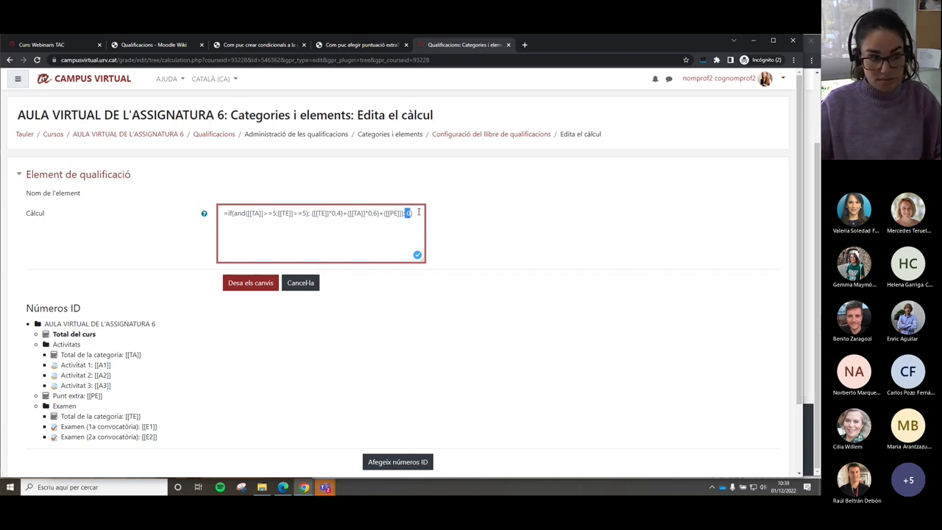
pyautogui.moveTo(416, 213); pyautogui.dragTo(214, 218)
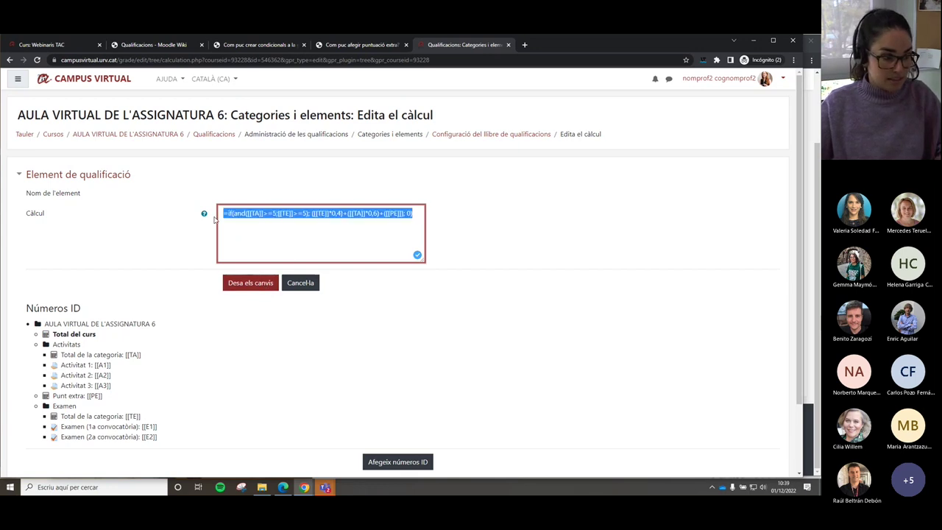
pyautogui.click(255, 284)
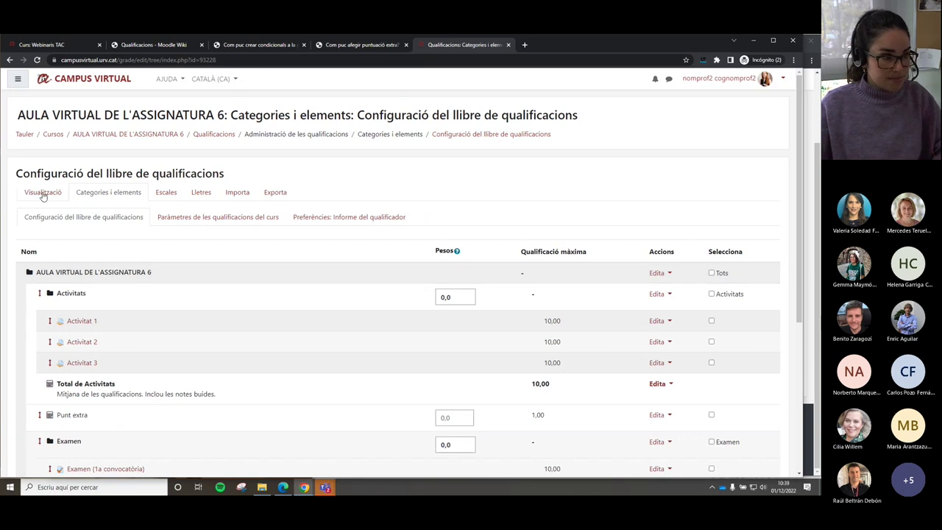
# Open the ASSIGNATURA 6 grader report and collapse the Examen category to its total.
pyautogui.click(43, 193)
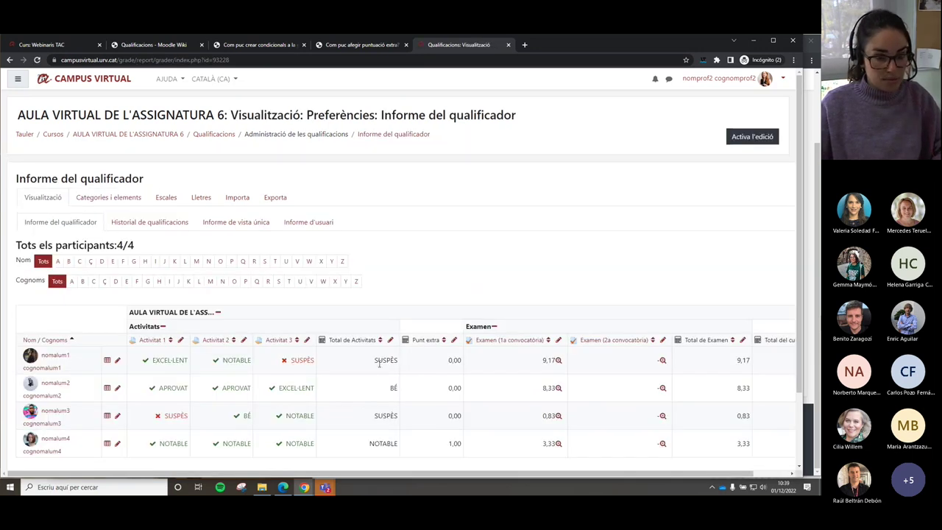
pyautogui.scroll(-2, 486, 398)
pyautogui.click(495, 242)
pyautogui.scroll(-2, 489, 294)
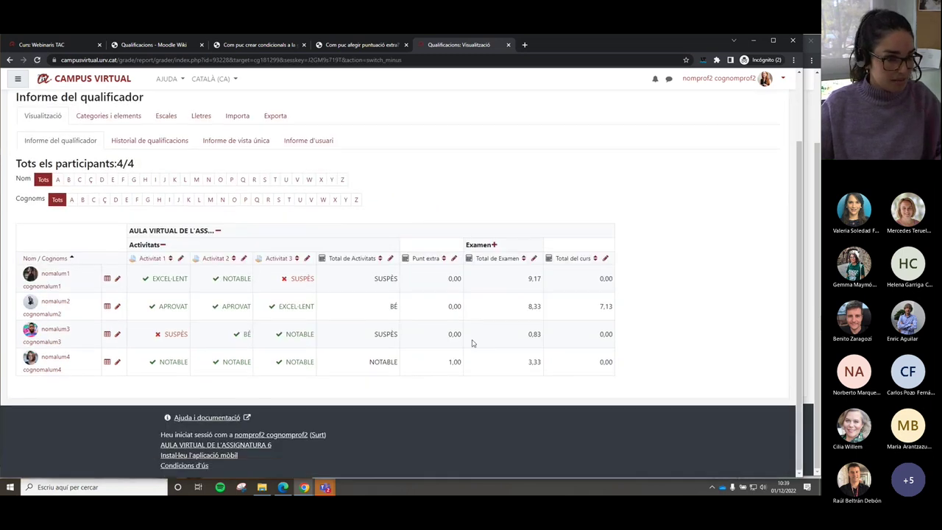
# Compare the second student's activity, exam and course totals in ASSIGNATURA 6, and switch back to the ASSIGNATURA 7 grader report.
pyautogui.moveTo(156, 309); pyautogui.dragTo(363, 314)
pyautogui.doubleClick(393, 306)
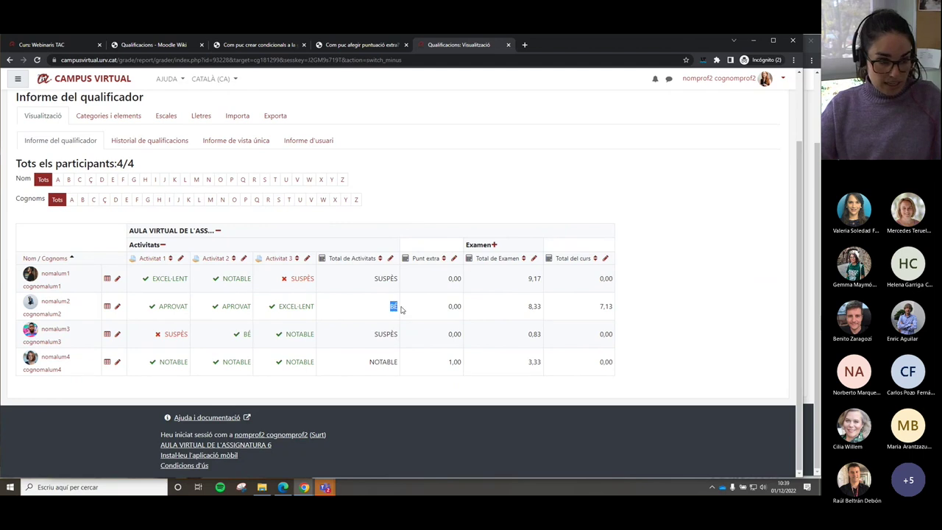
pyautogui.doubleClick(529, 307)
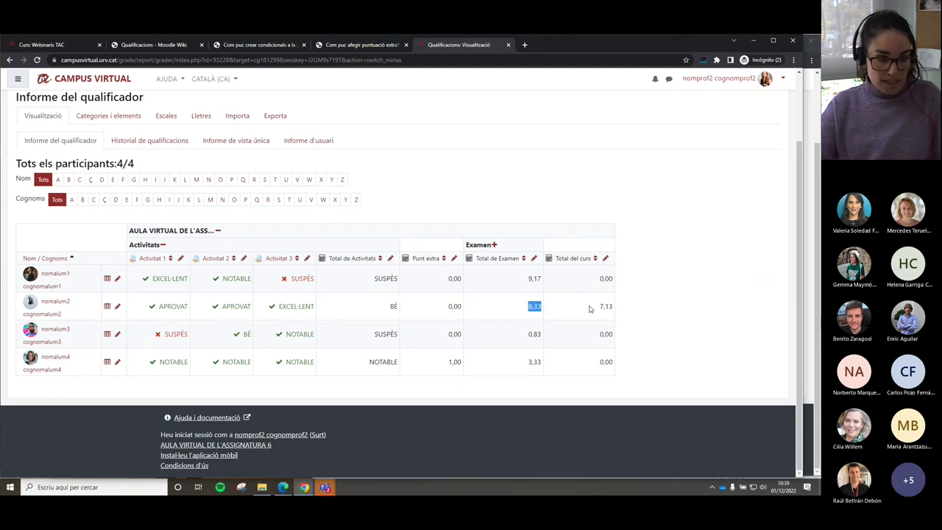
pyautogui.moveTo(596, 309); pyautogui.dragTo(620, 309)
pyautogui.click(620, 309)
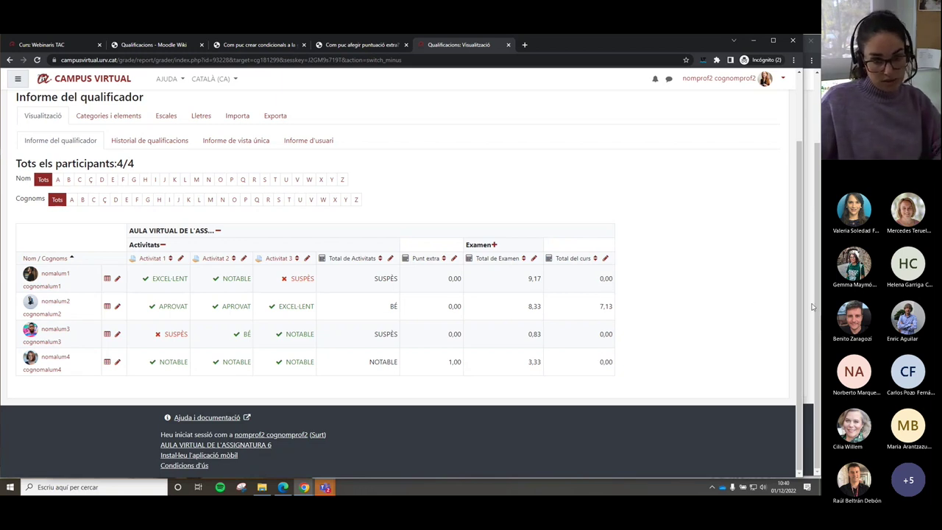
pyautogui.hotkey('alt', 'Tab')
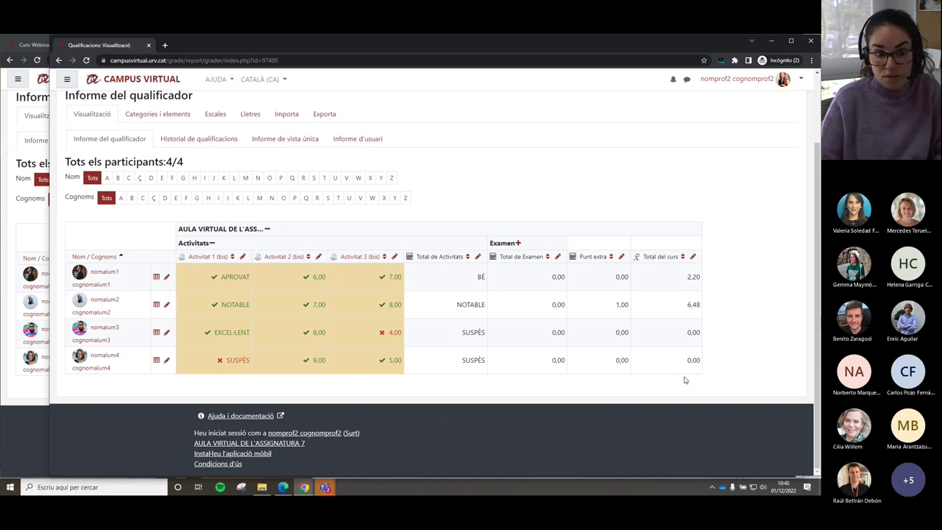
# Open the Total del curs calculation and enter =if(and([[TA]]>=5;[[TE]]>=5); ([[TE]]*0,4)+([[TA]]*0,6)+([[PE]]); 0).
pyautogui.click(155, 116)
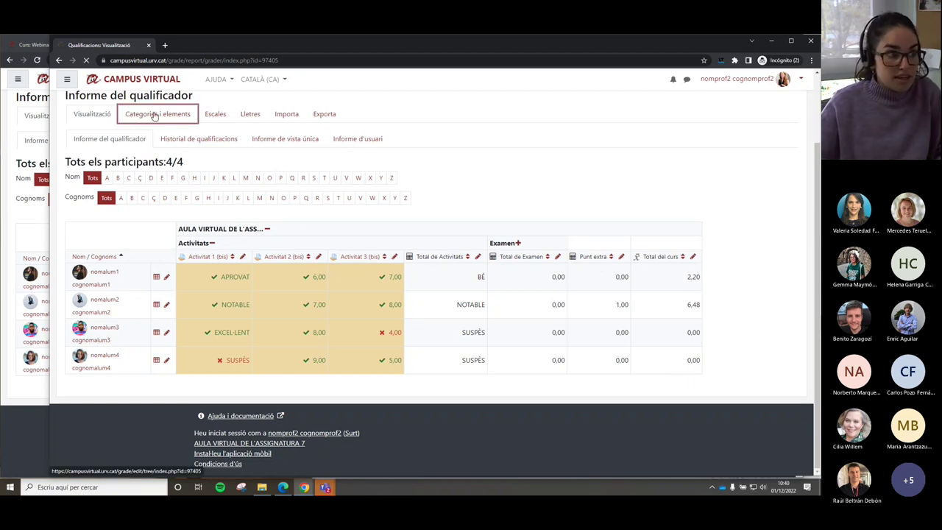
pyautogui.scroll(-3, 180, 313)
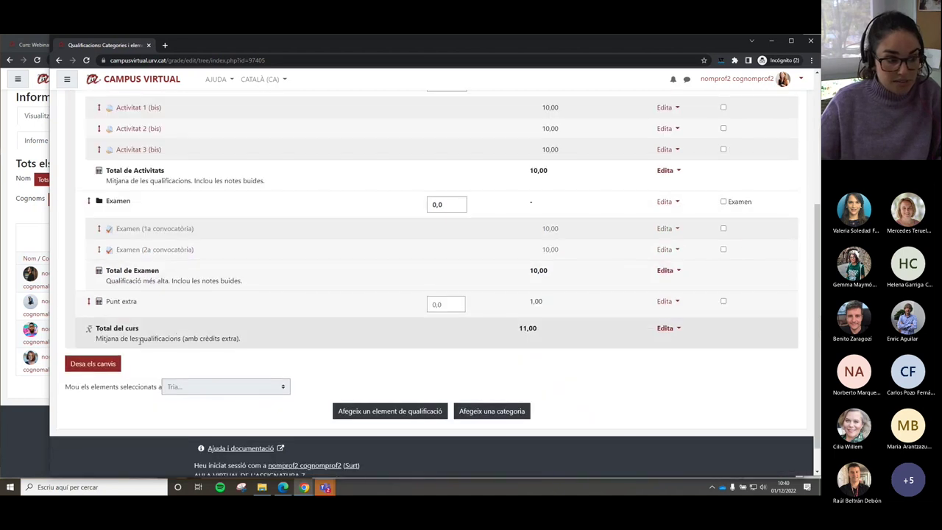
pyautogui.moveTo(98, 330); pyautogui.dragTo(153, 333)
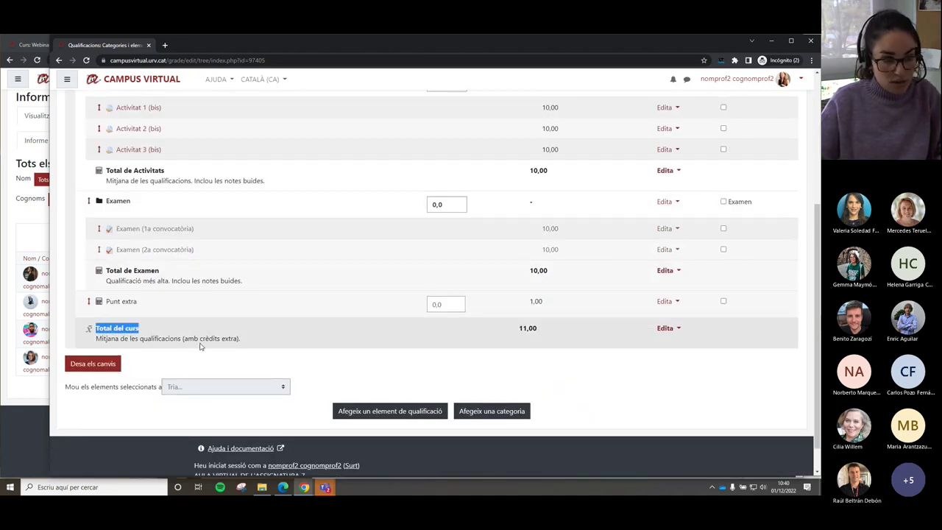
pyautogui.click(666, 329)
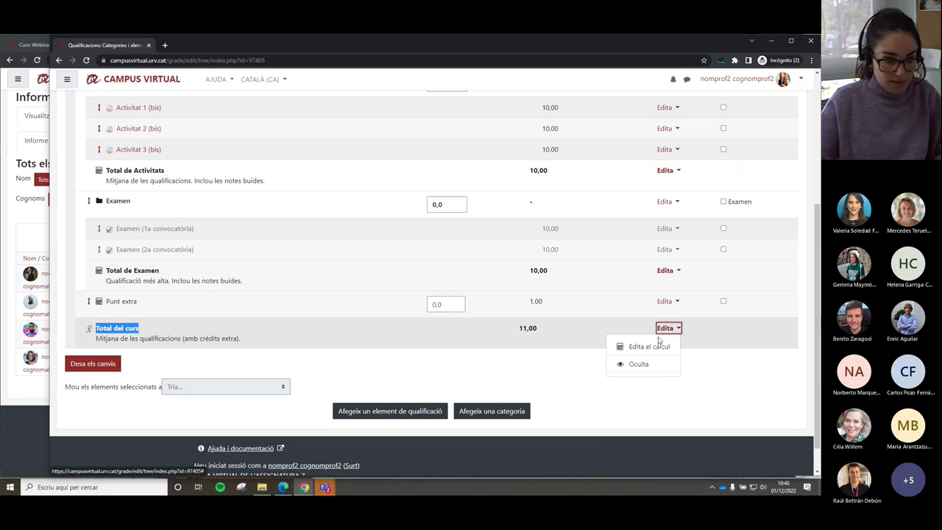
pyautogui.click(660, 349)
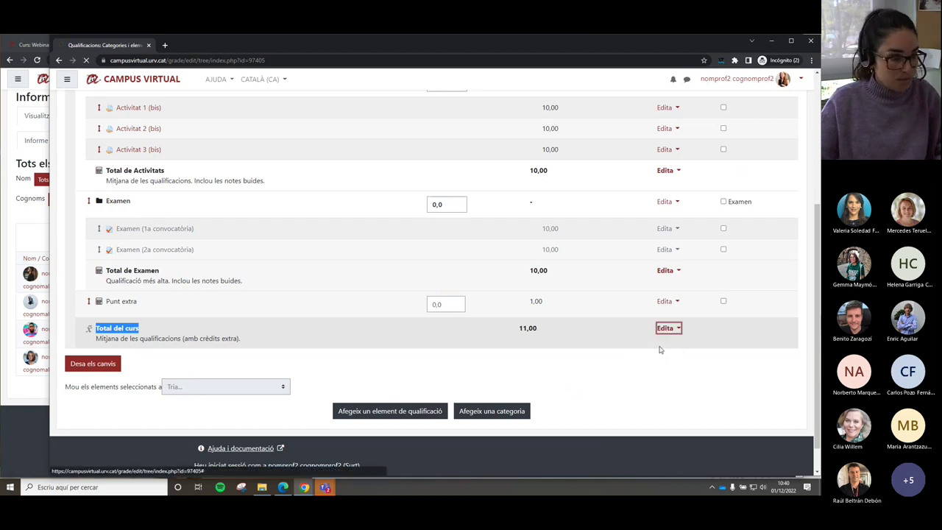
pyautogui.click(354, 219)
pyautogui.write('=if(and([[TA]]>=5;[[TE]]>=5); ([[TE]]*0.4)+([[TA]]*0.6)+([[PE]]); 0)')
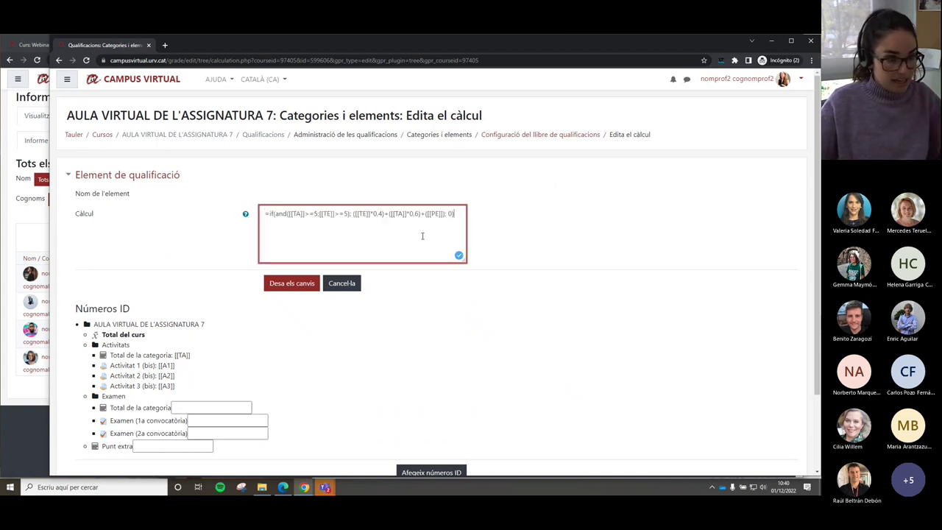
# Assign ID number TE to the Examen category total and PE to Punt extra, copying the formula before adding the IDs.
pyautogui.scroll(-1, 421, 234)
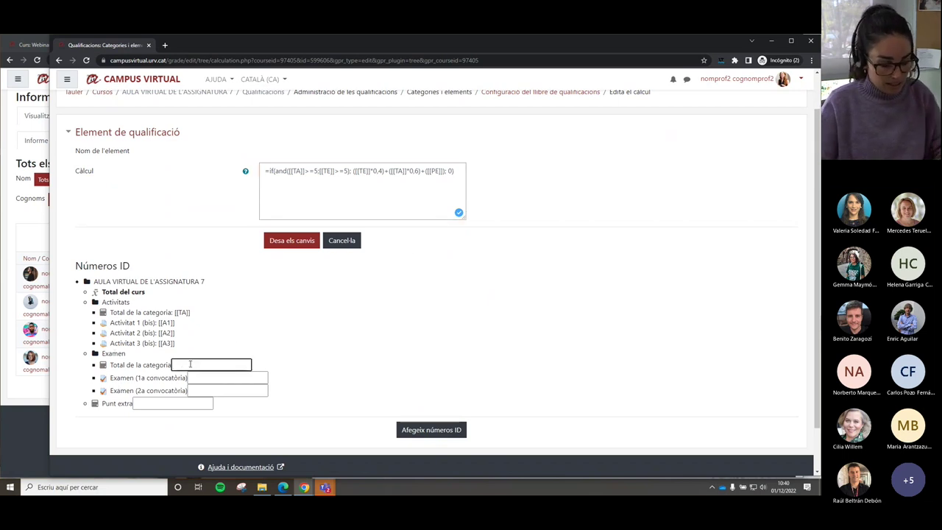
pyautogui.write('TE')
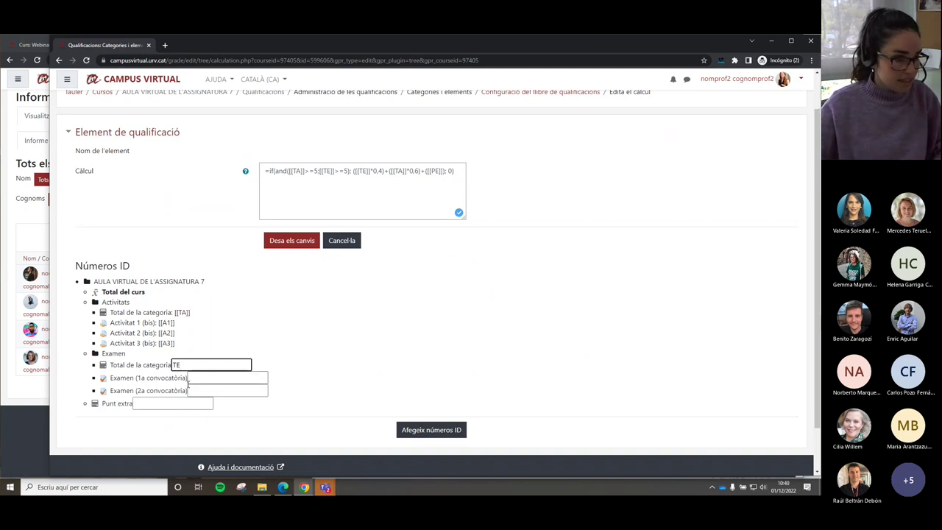
pyautogui.click(162, 404)
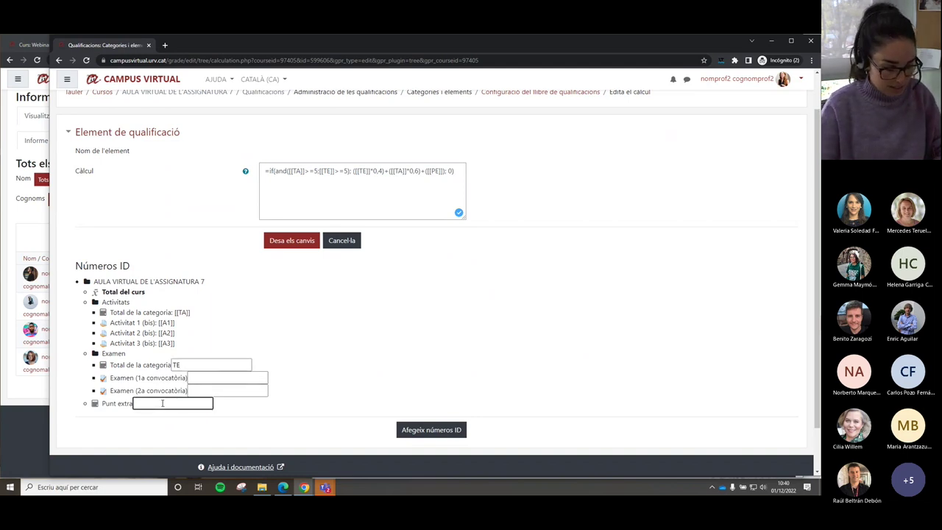
pyautogui.write('PE')
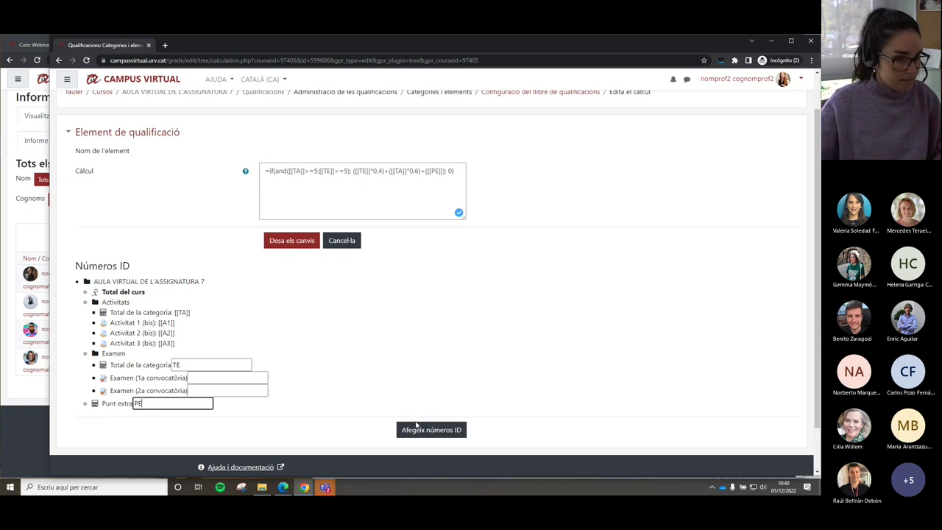
pyautogui.moveTo(455, 171); pyautogui.dragTo(240, 174)
pyautogui.hotkey('ctrl', 'c')
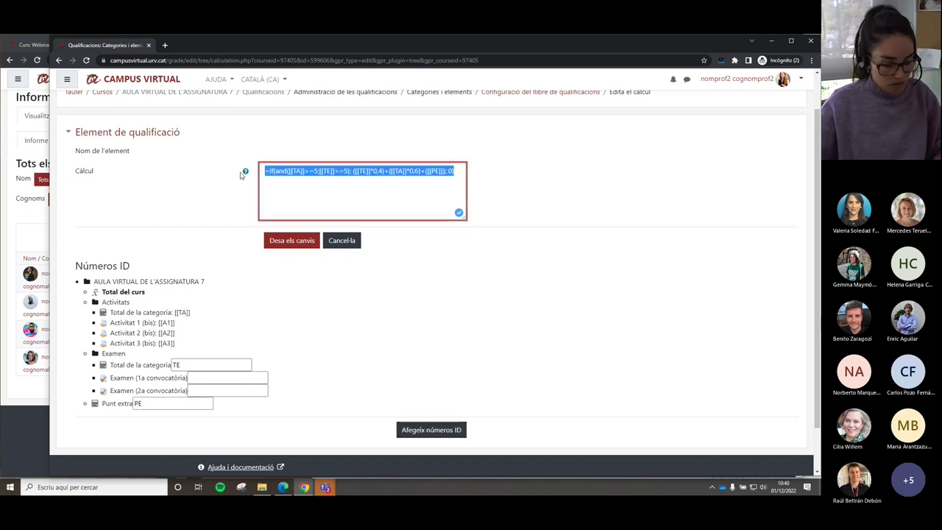
pyautogui.click(416, 433)
pyautogui.click(477, 108)
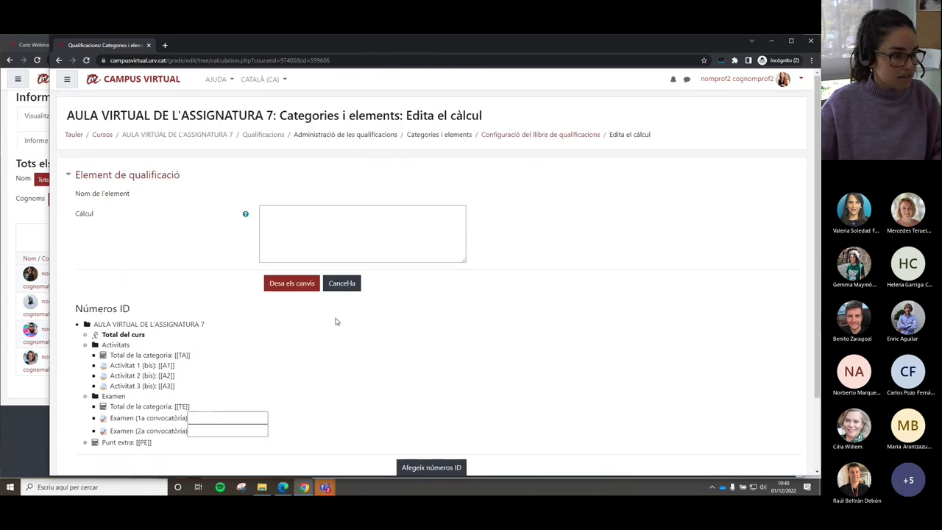
# Paste the copied formula into the Total del curs calculation and save the changes.
pyautogui.click(320, 242)
pyautogui.hotkey('ctrl', 'v')
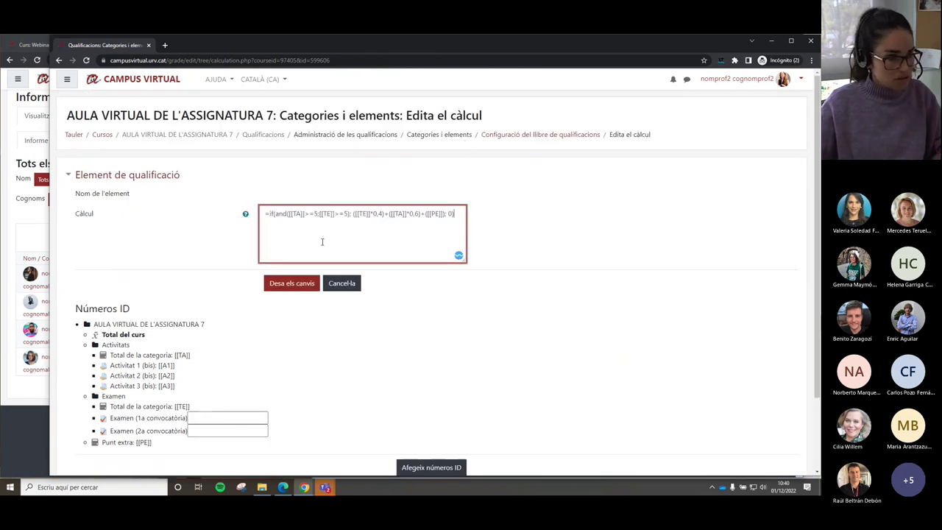
pyautogui.click(307, 287)
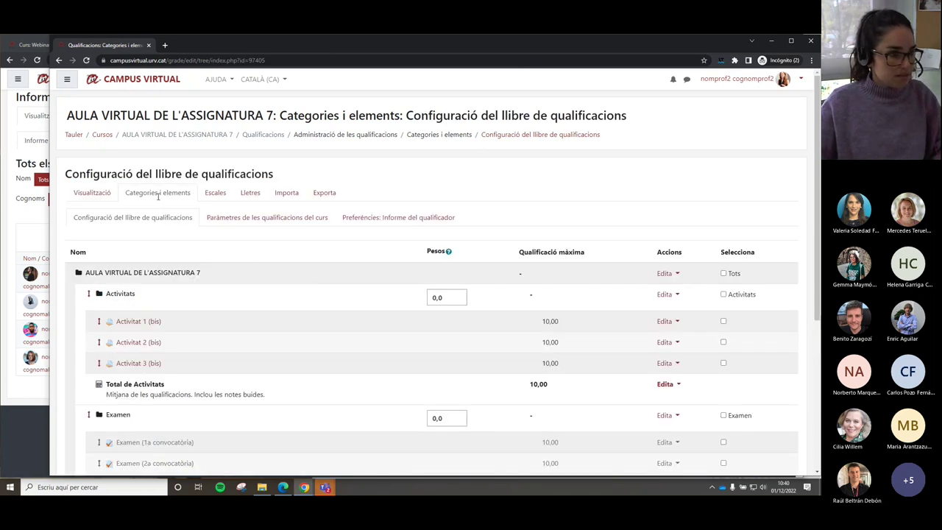
# Examine the weights of Punt extra, Examen and Activitats in the gradebook setup, along with the Total del curs row.
pyautogui.scroll(-4, 214, 273)
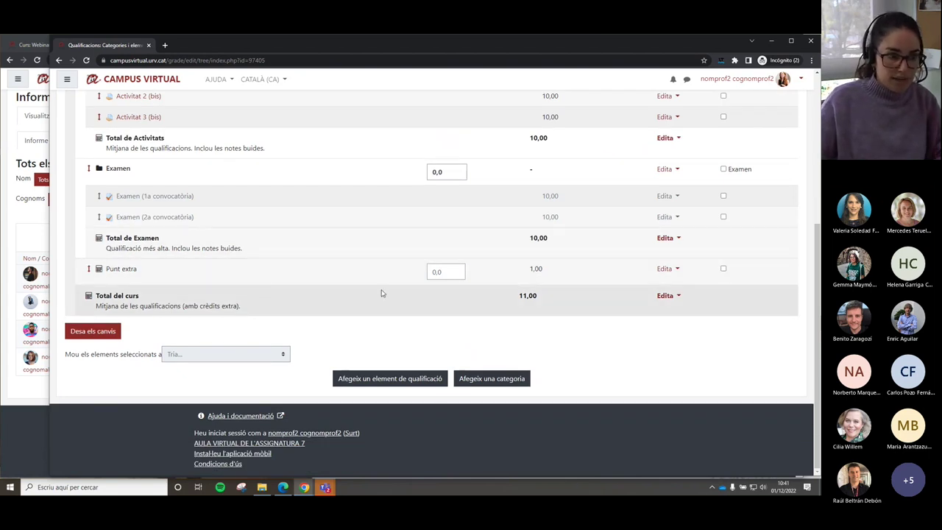
pyautogui.scroll(1, 442, 296)
pyautogui.click(439, 356)
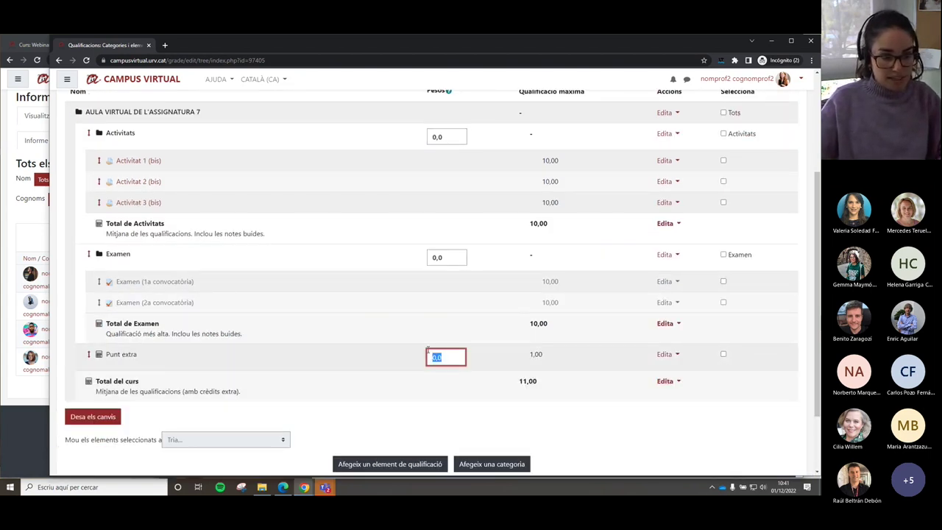
pyautogui.click(445, 257)
pyautogui.click(445, 136)
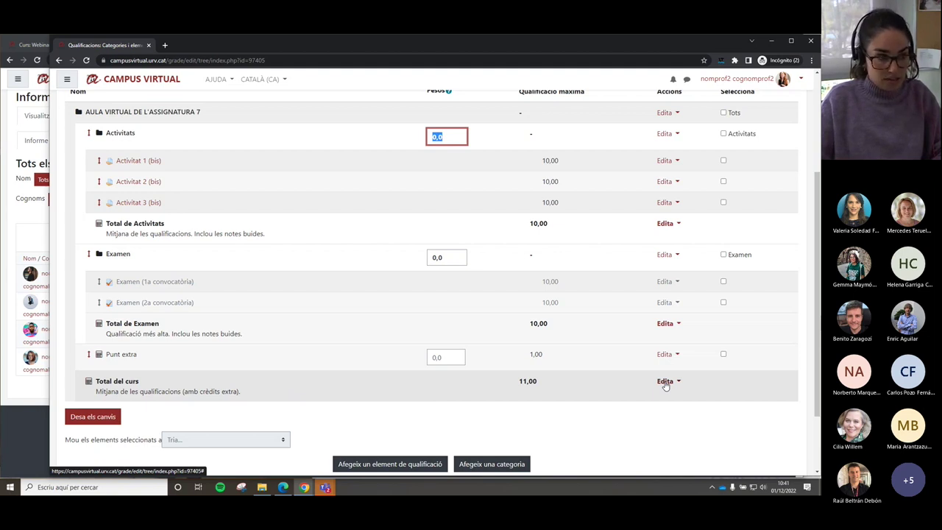
pyautogui.scroll(-2, 664, 384)
pyautogui.scroll(3, 127, 165)
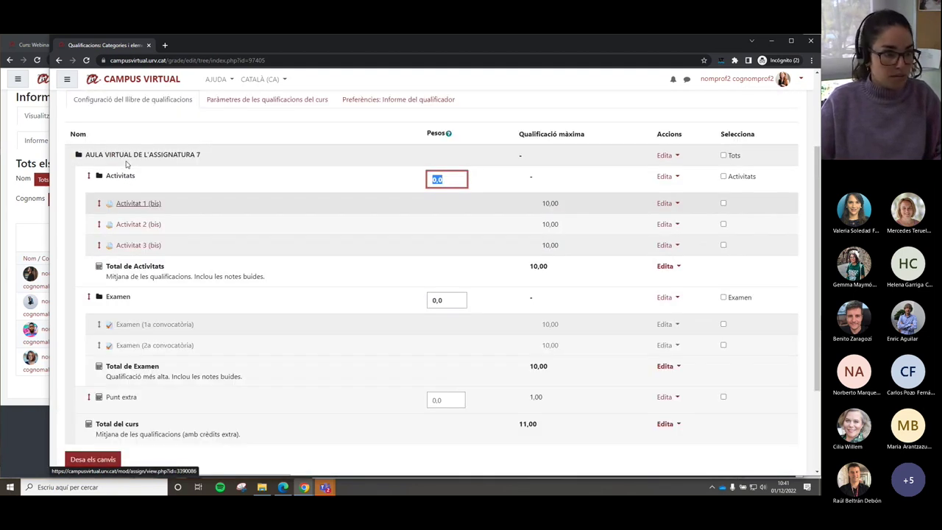
pyautogui.scroll(1, 127, 165)
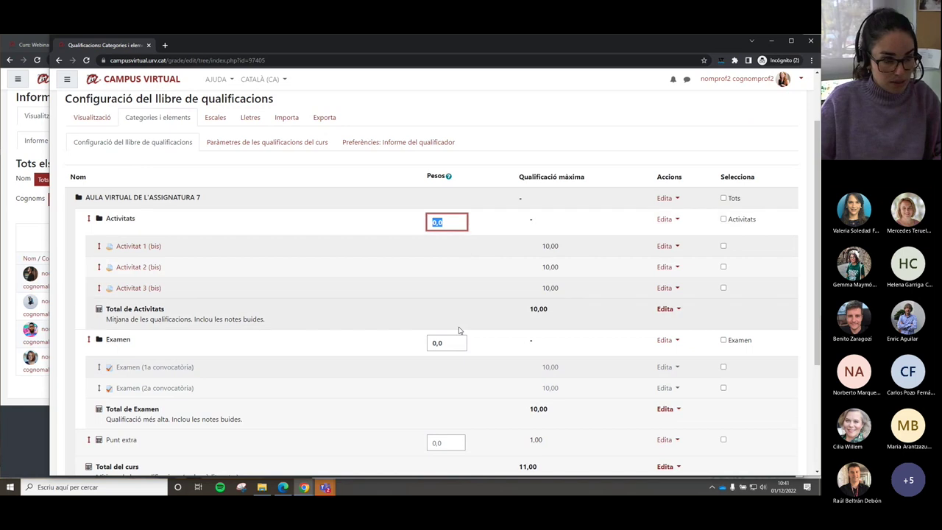
# Open the single view of Total de Examen from the grader report and enable grade override for all students.
pyautogui.click(101, 120)
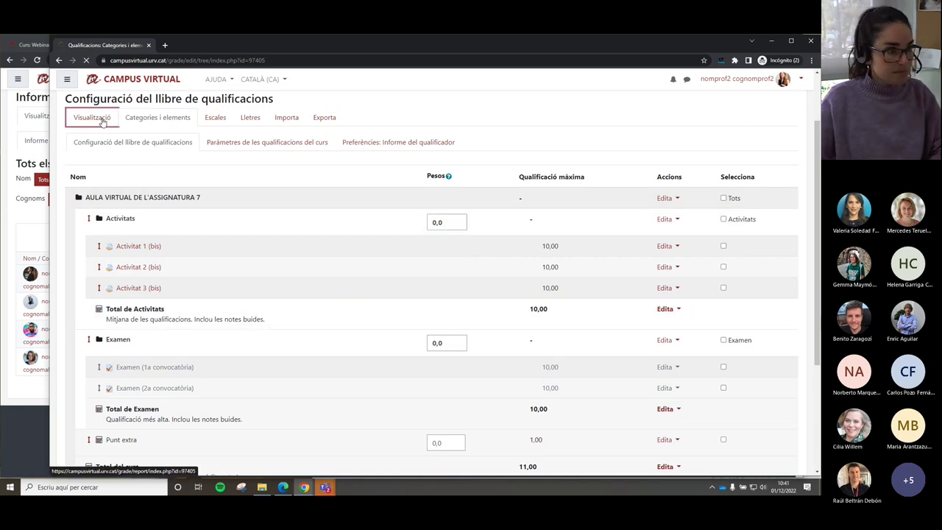
pyautogui.scroll(-1, 287, 158)
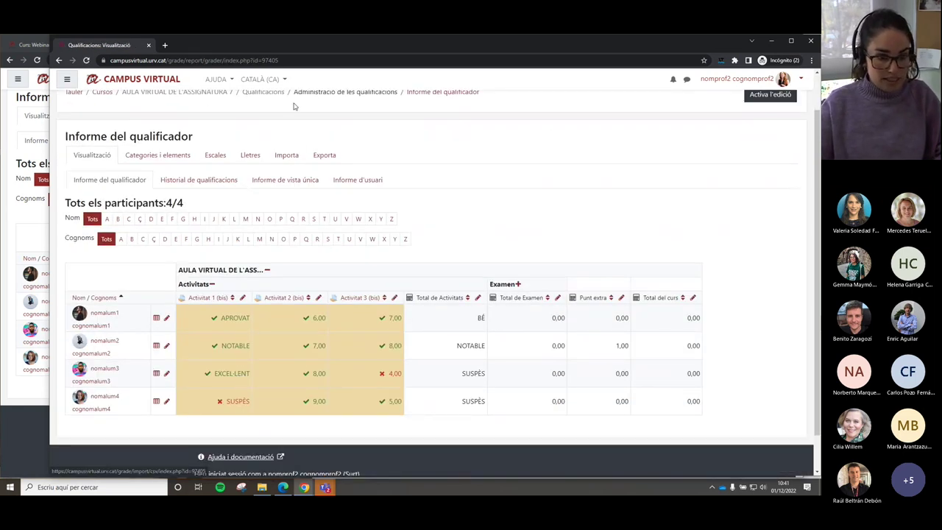
pyautogui.scroll(-1, 298, 125)
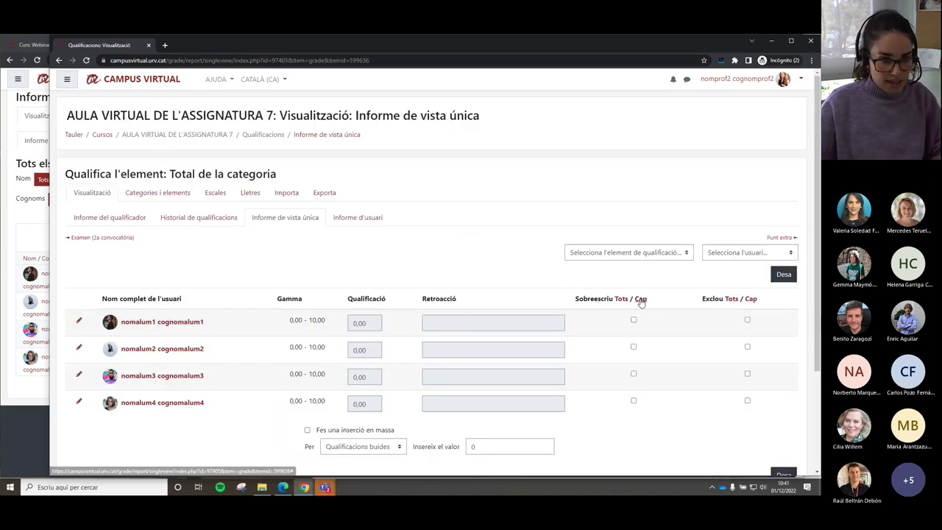
pyautogui.click(640, 298)
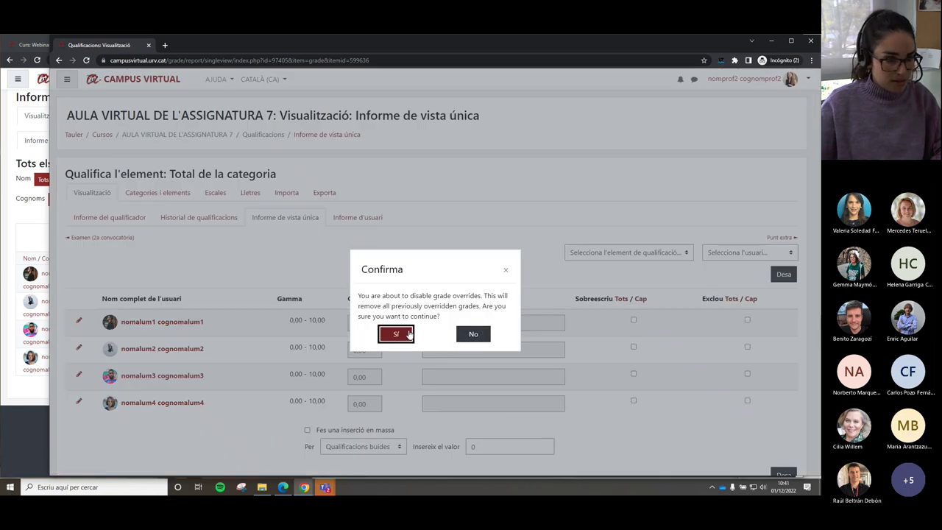
pyautogui.click(401, 335)
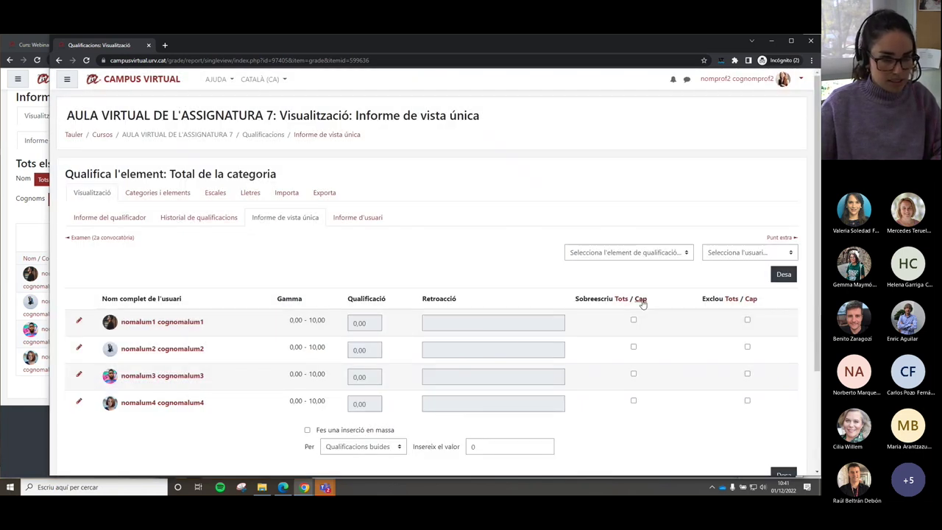
pyautogui.click(621, 298)
# Grade the exam category total of the four students, in order, with 9, 7, 5 and 6, and save.
pyautogui.moveTo(370, 323); pyautogui.dragTo(344, 350)
pyautogui.write('9')
pyautogui.write('7')
pyautogui.moveTo(376, 377); pyautogui.dragTo(347, 406)
pyautogui.write('5')
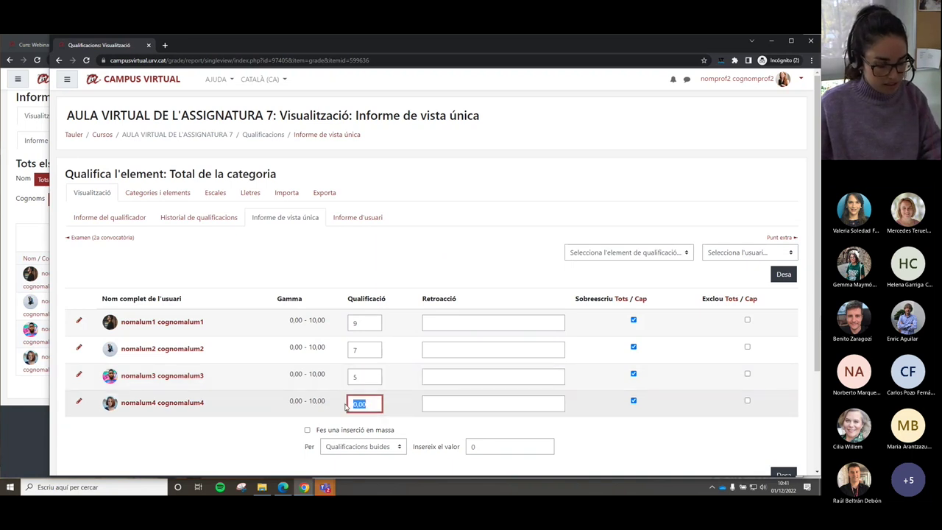
pyautogui.write('6')
pyautogui.click(782, 276)
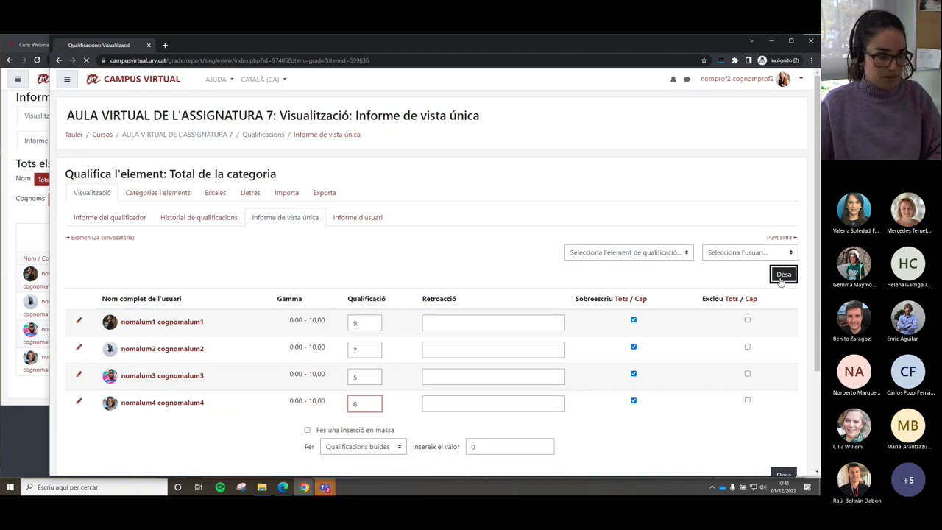
pyautogui.click(435, 127)
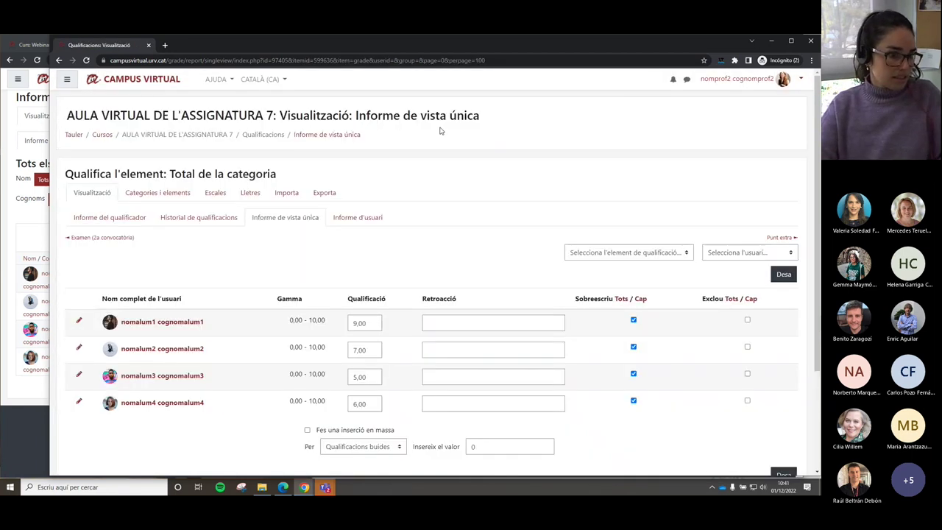
# Return to the grader report and compare the Punt extra and Total del curs grades of the first two students.
pyautogui.click(126, 219)
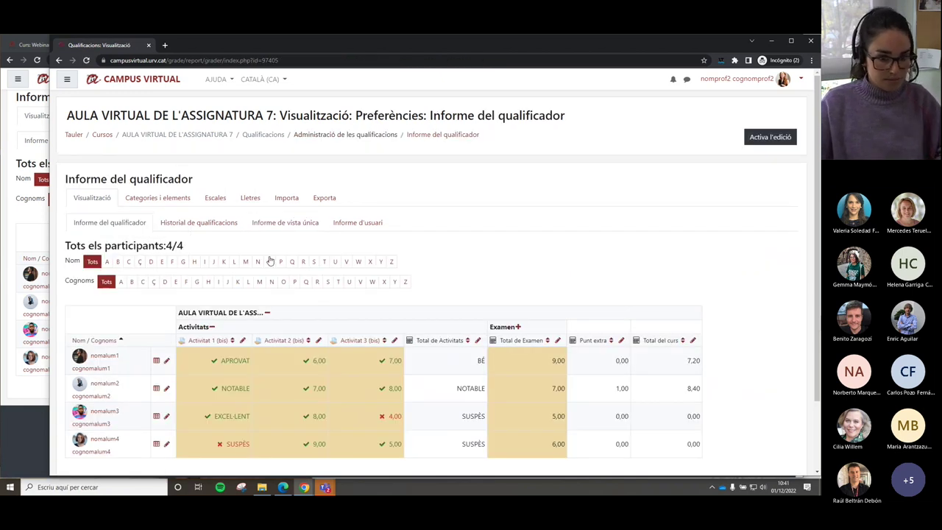
pyautogui.scroll(-3, 427, 264)
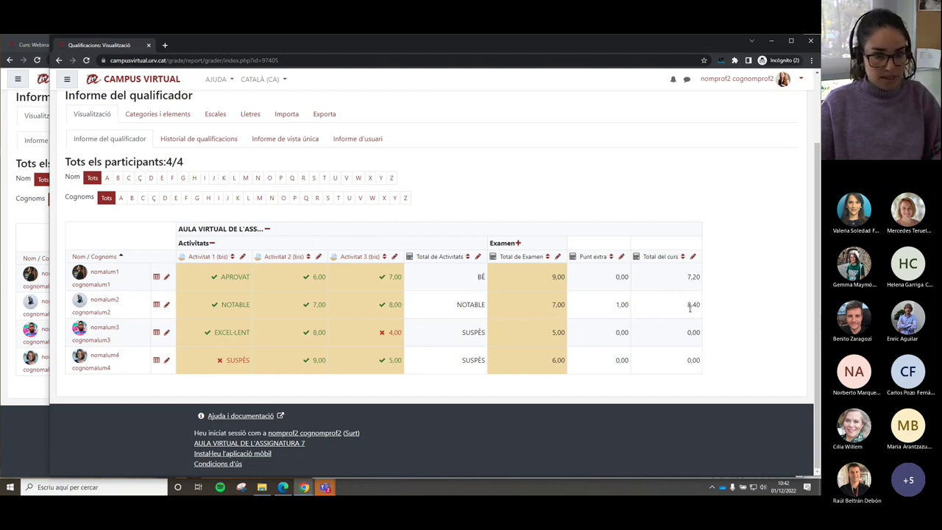
pyautogui.moveTo(686, 307); pyautogui.dragTo(701, 279)
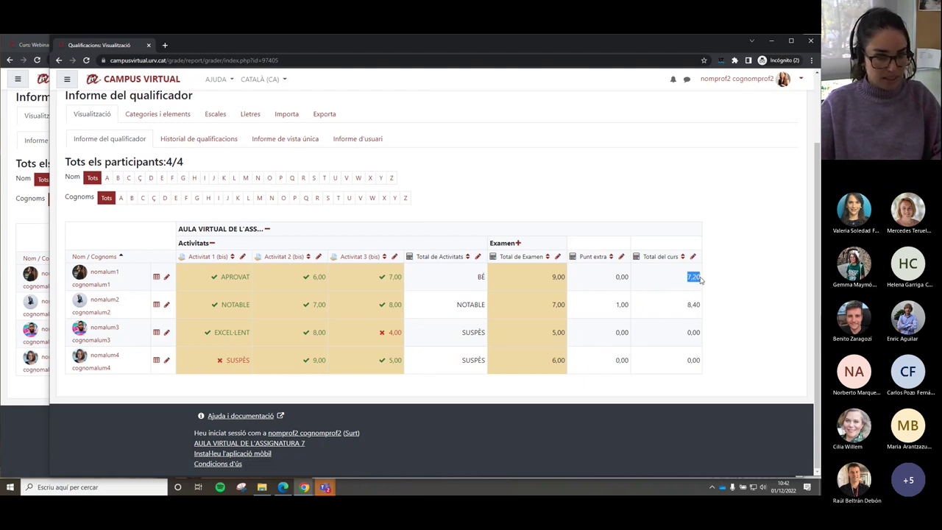
pyautogui.moveTo(611, 306); pyautogui.dragTo(629, 305)
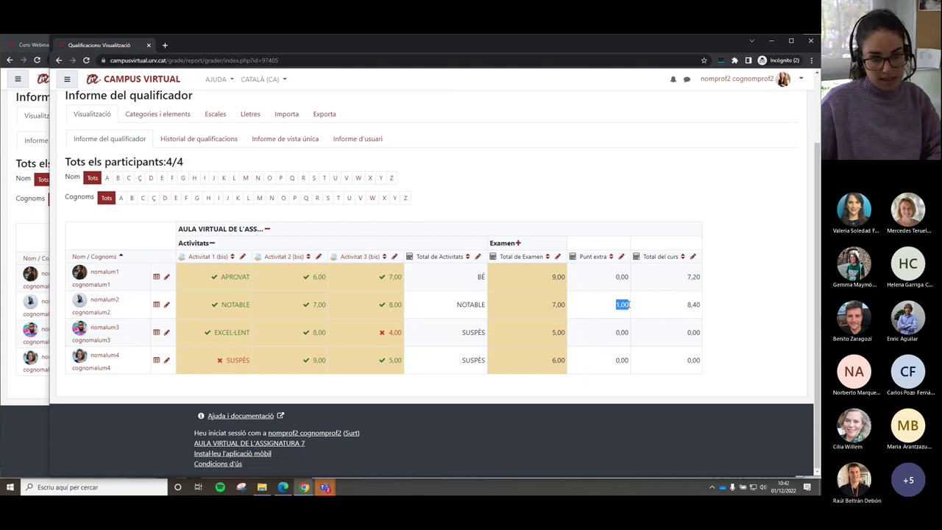
pyautogui.click(616, 277)
pyautogui.moveTo(614, 278); pyautogui.dragTo(629, 279)
# Check the third and fourth students' activity and course totals, and switch to the ASSIGNATURA 6 grader report.
pyautogui.click(619, 339)
pyautogui.moveTo(465, 334); pyautogui.dragTo(485, 361)
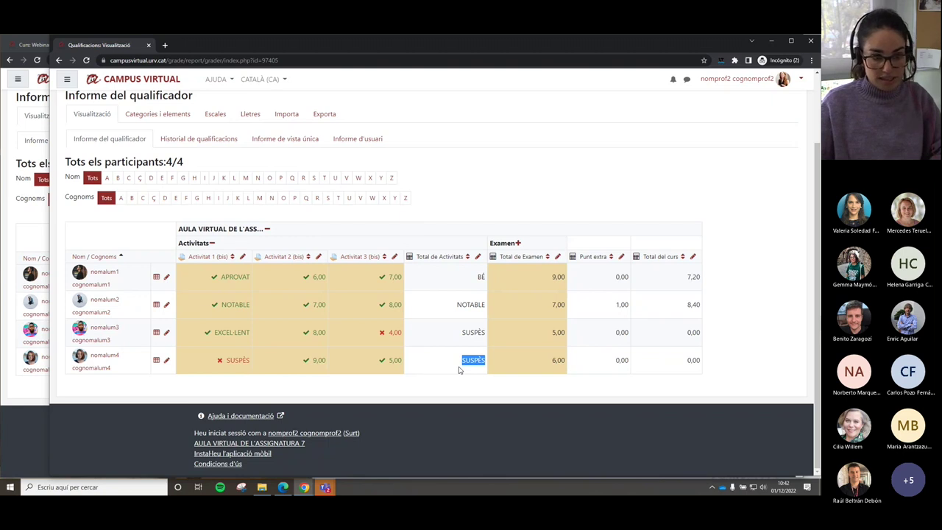
pyautogui.moveTo(683, 335); pyautogui.dragTo(696, 361)
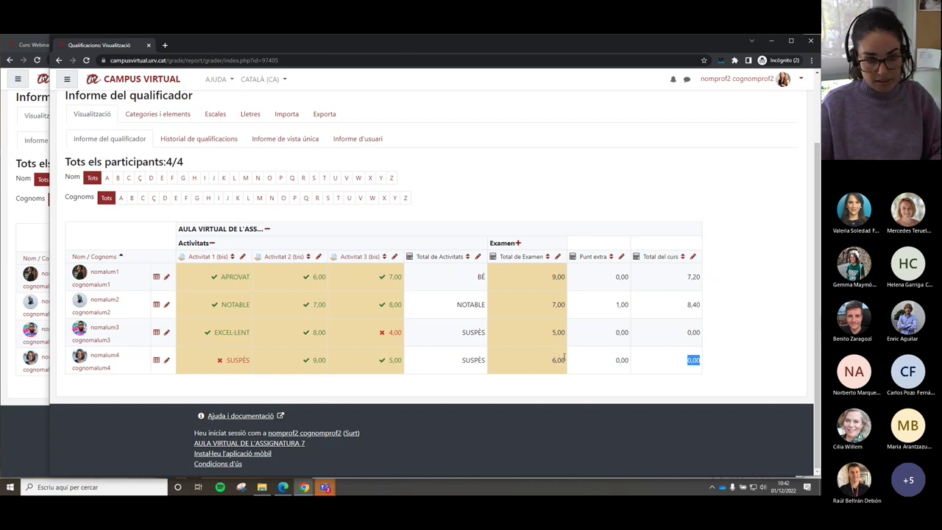
pyautogui.click(678, 337)
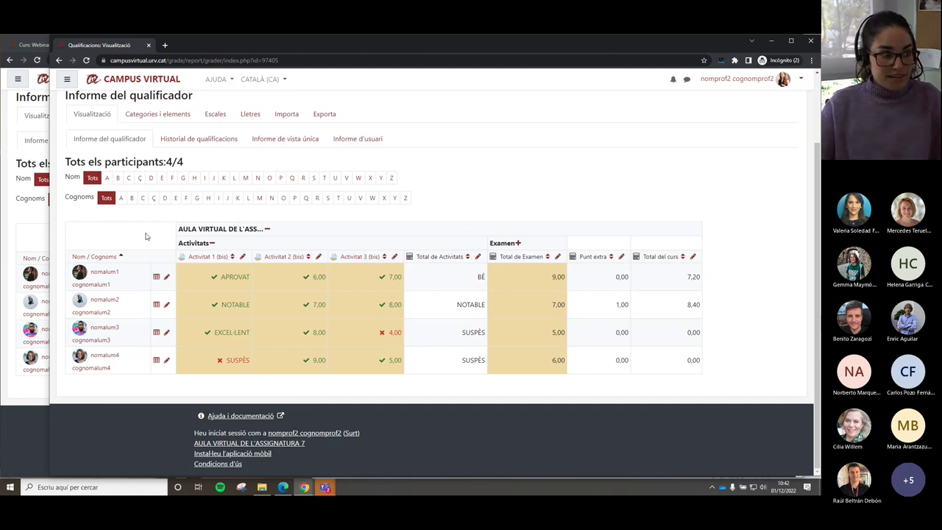
pyautogui.click(36, 215)
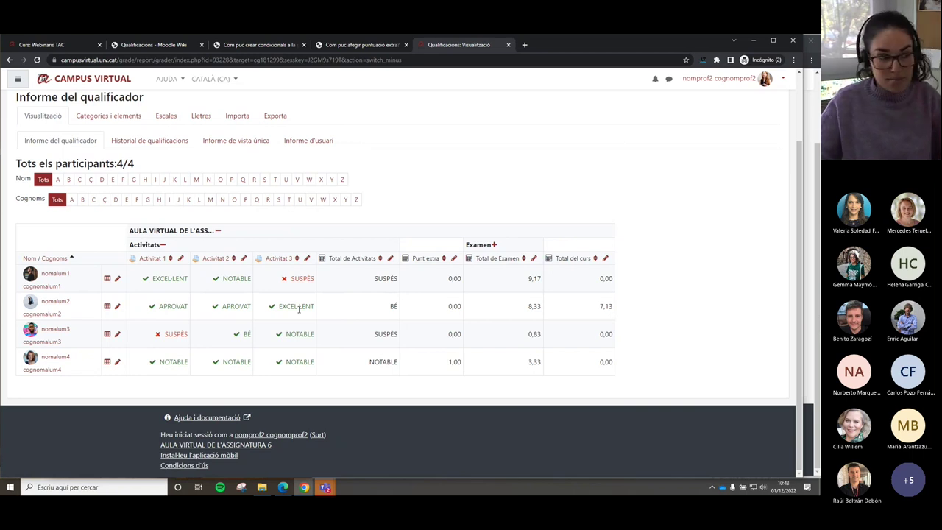
# Show the course navigation, then switch to the student's browser window and open the student's grades for ASSIGNATURA 6.
pyautogui.click(19, 80)
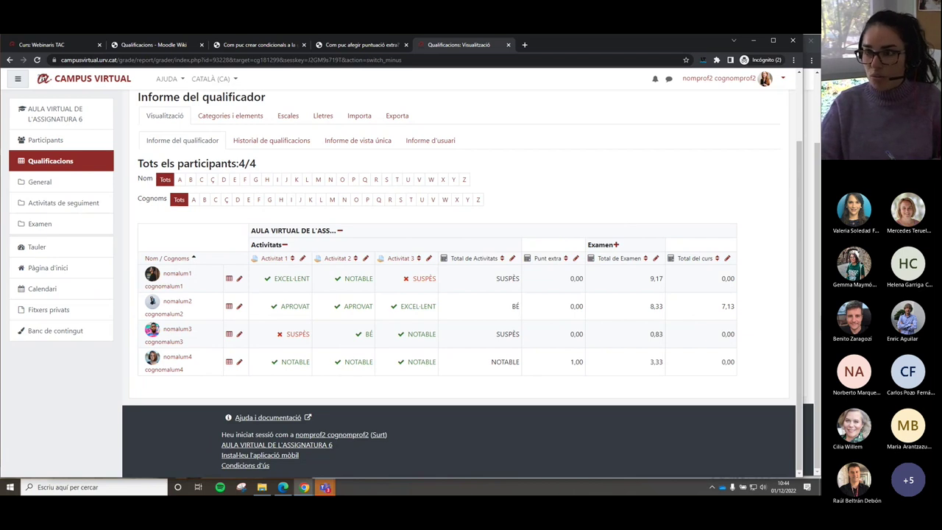
pyautogui.hotkey('alt', 'Tab')
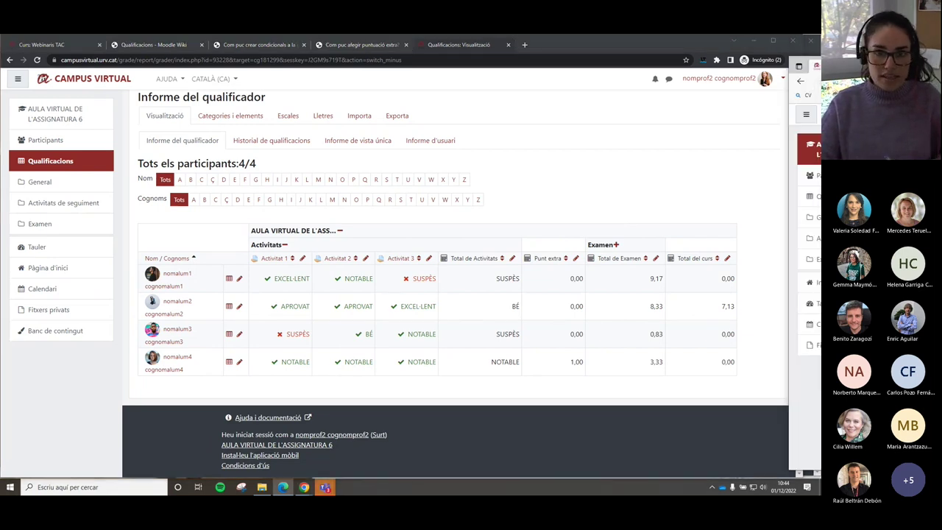
pyautogui.moveTo(818, 65); pyautogui.dragTo(422, 61)
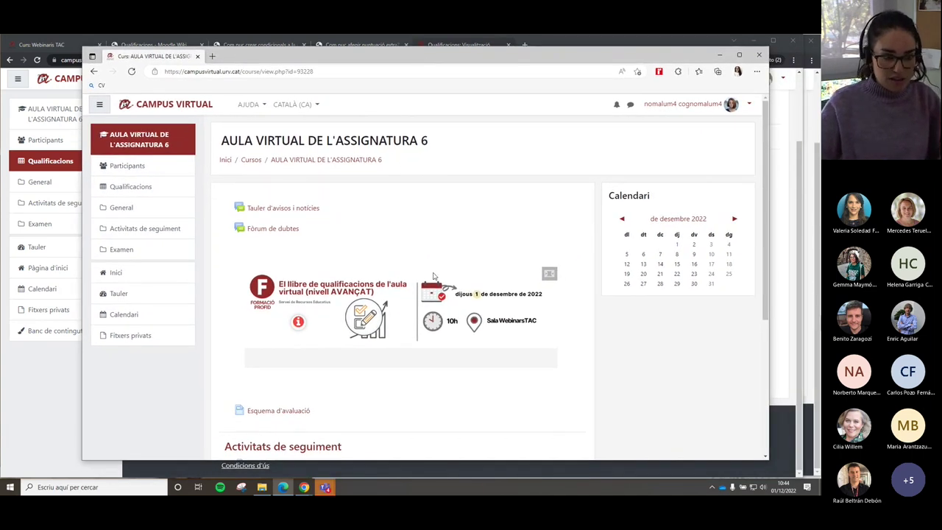
pyautogui.scroll(-1, 448, 321)
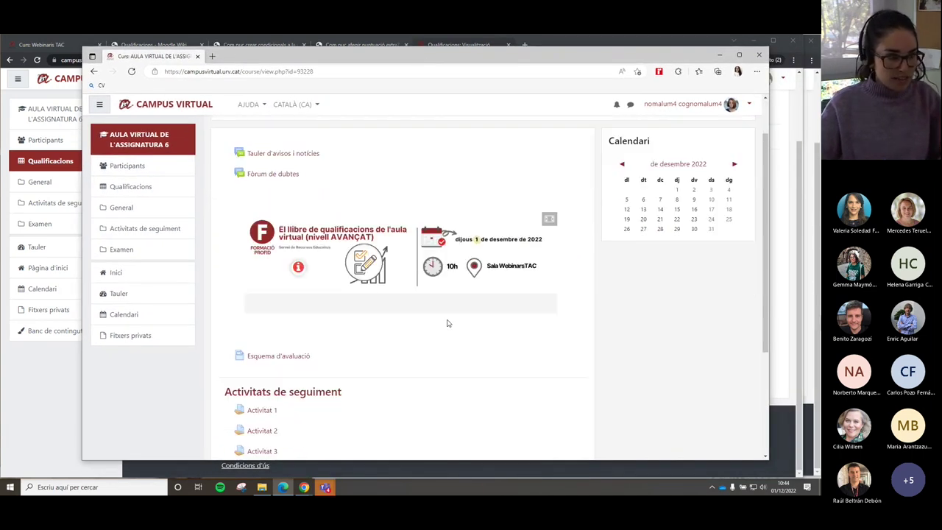
pyautogui.click(149, 189)
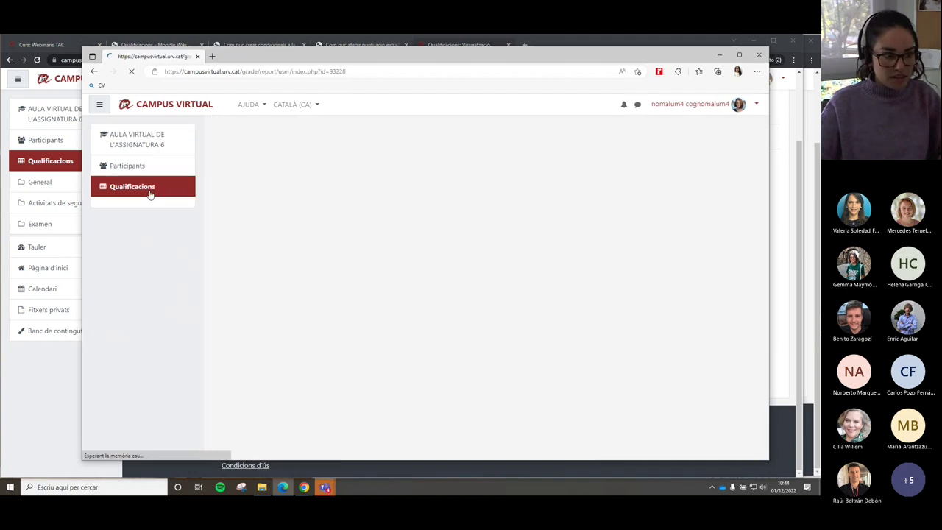
# Check the student's grades for the three activities and the Total de Activitats in the user report.
pyautogui.scroll(-1, 441, 272)
pyautogui.doubleClick(600, 238)
pyautogui.doubleClick(602, 258)
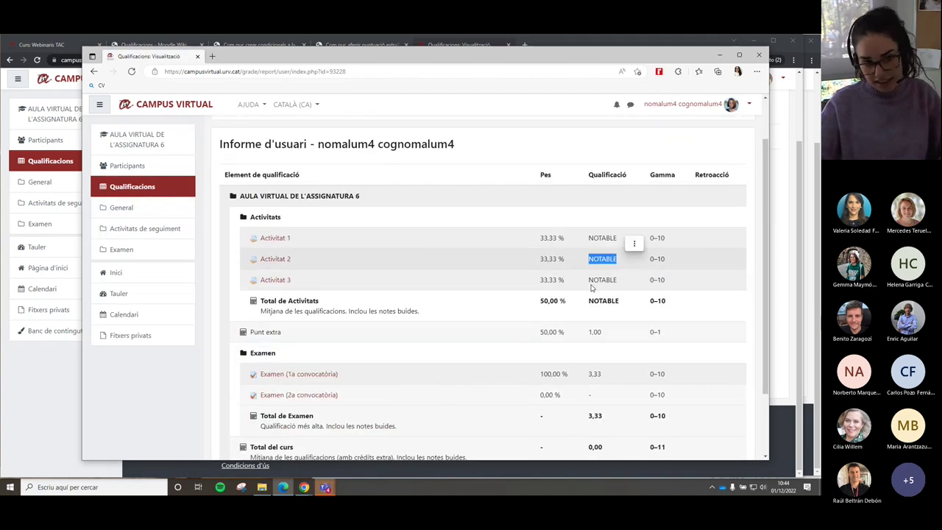
pyautogui.doubleClick(600, 279)
pyautogui.moveTo(588, 300); pyautogui.dragTo(619, 302)
pyautogui.scroll(-1, 618, 305)
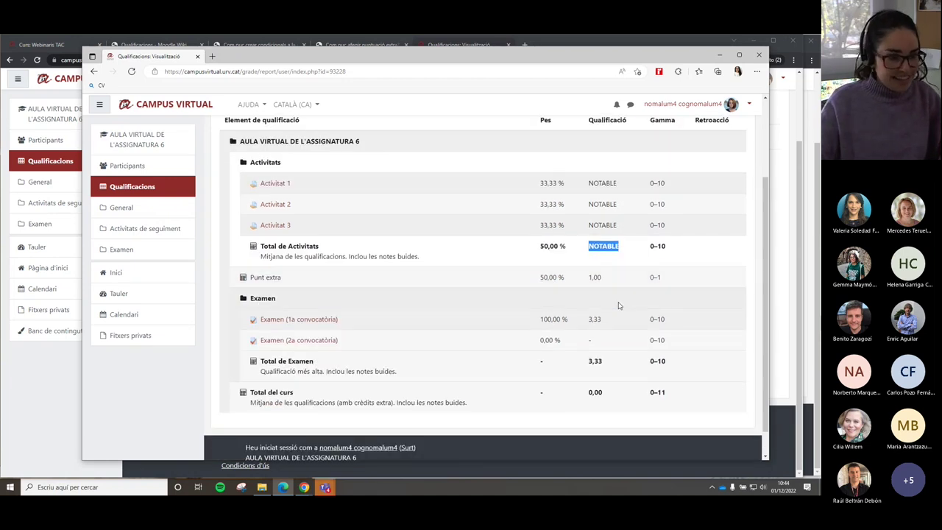
pyautogui.scroll(2, 618, 305)
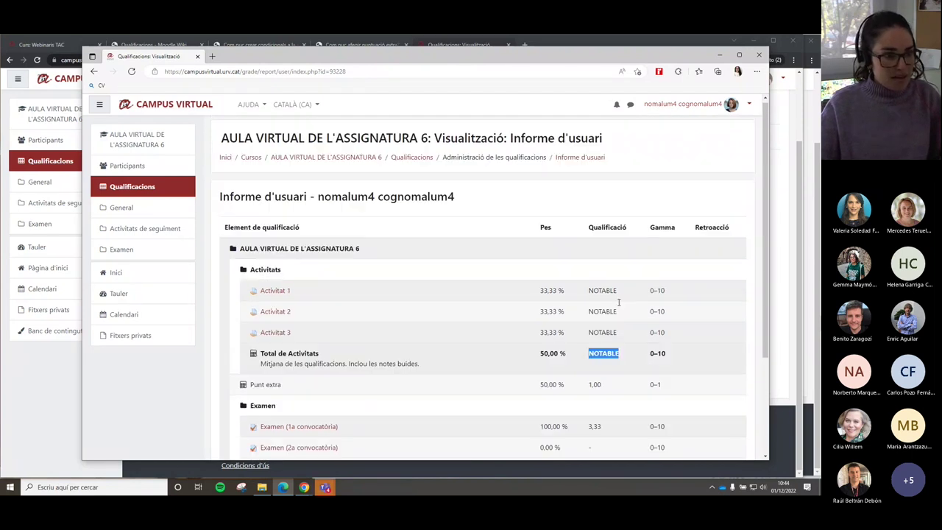
# Open Activitat 1 as the student and check the grade shown under Retroacció.
pyautogui.click(287, 293)
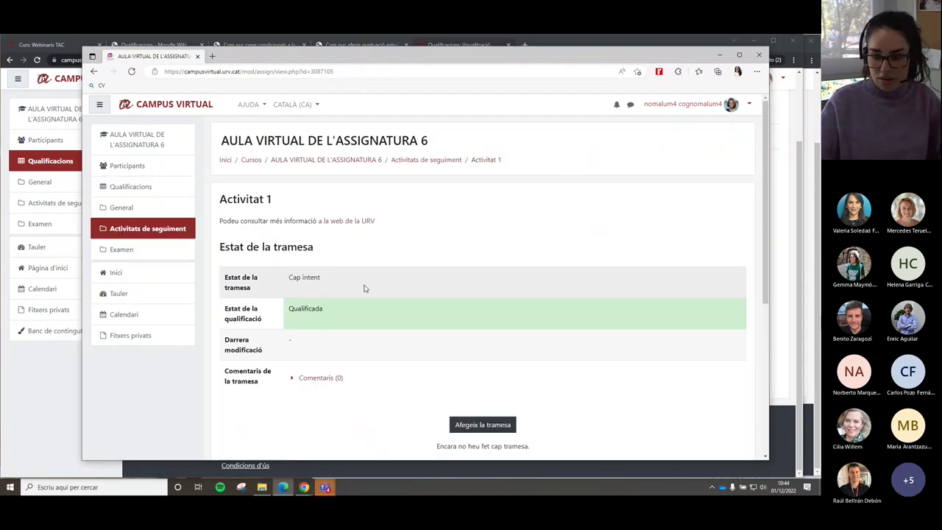
pyautogui.scroll(-3, 363, 289)
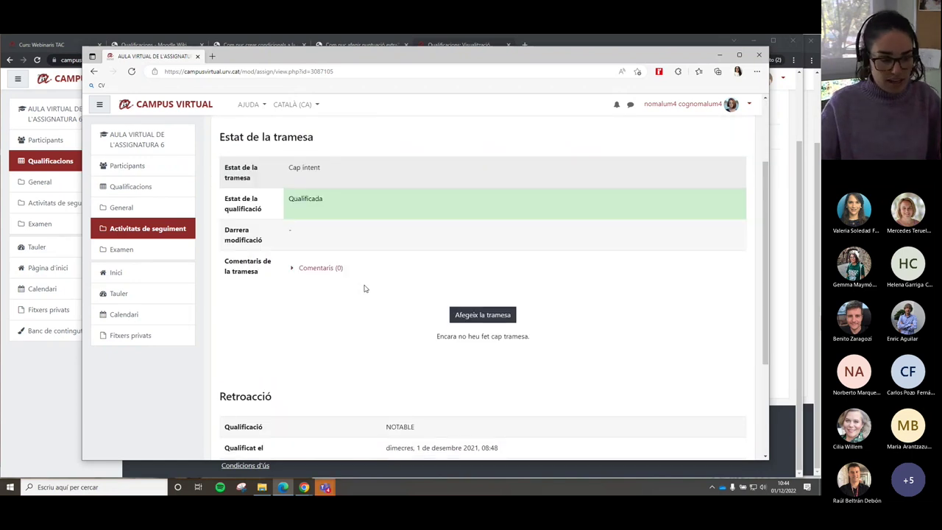
pyautogui.moveTo(384, 317); pyautogui.dragTo(427, 318)
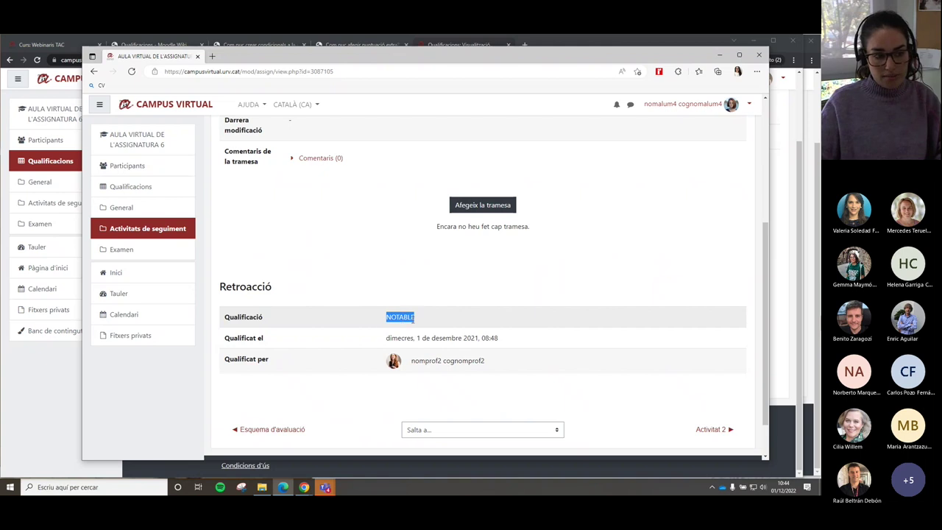
# Switch back to the teacher's window and open the grade item settings of Activitat 1 from the gradebook setup.
pyautogui.click(60, 376)
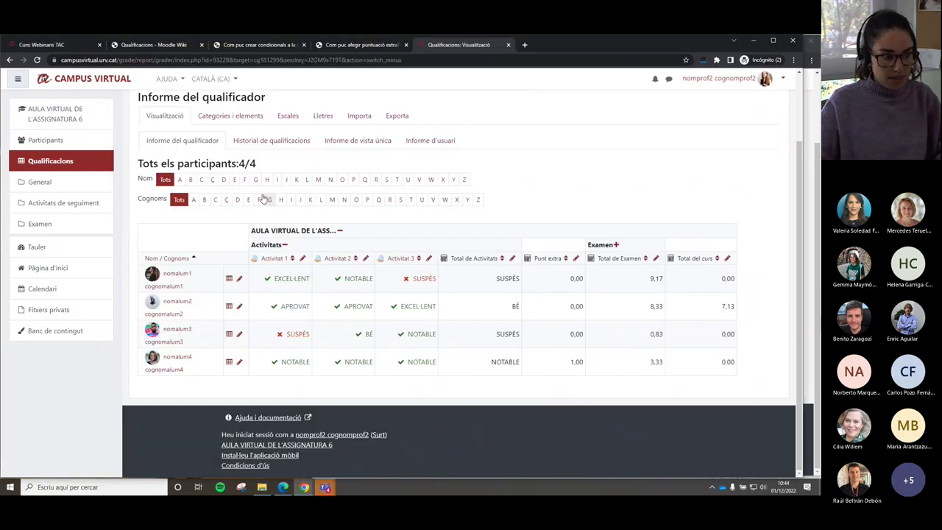
pyautogui.click(226, 118)
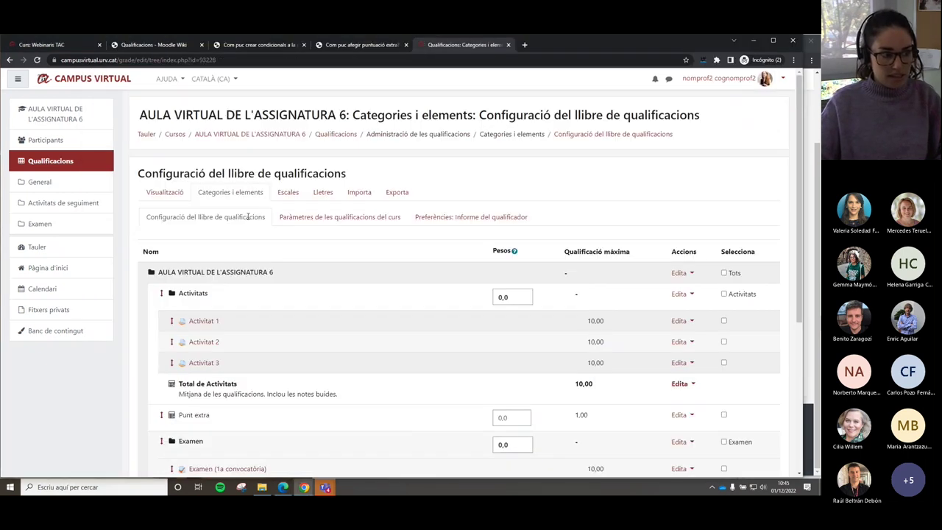
pyautogui.scroll(-1, 279, 314)
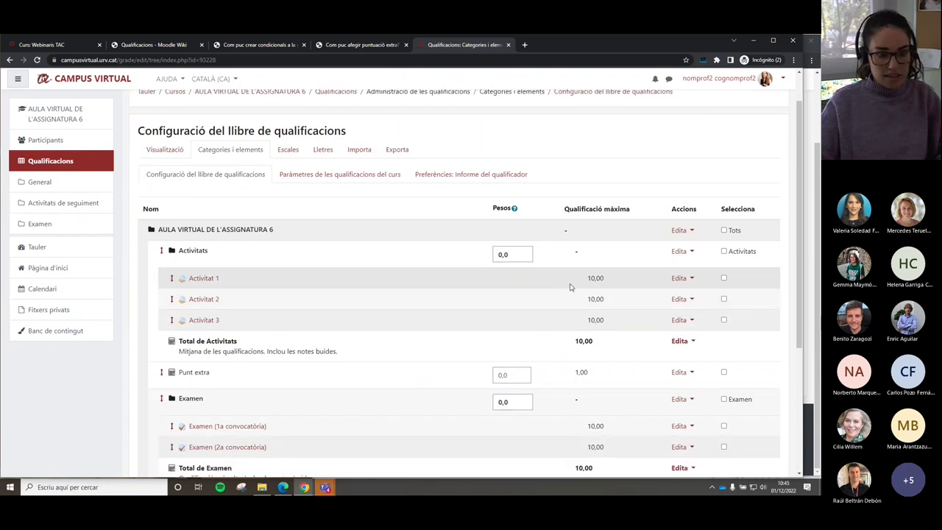
pyautogui.click(678, 278)
pyautogui.click(675, 297)
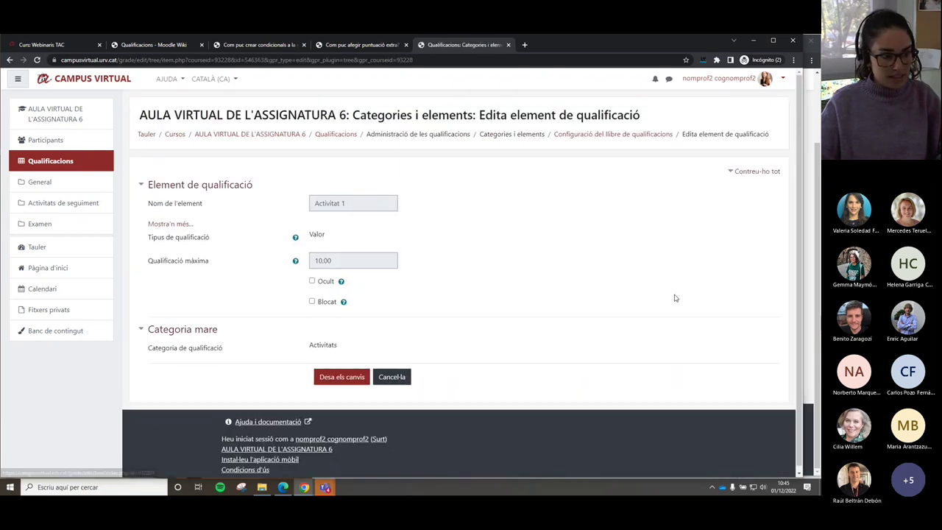
# Reveal the additional settings of Activitat 1, set its grade display type to Lletra (real) and save the changes.
pyautogui.click(184, 223)
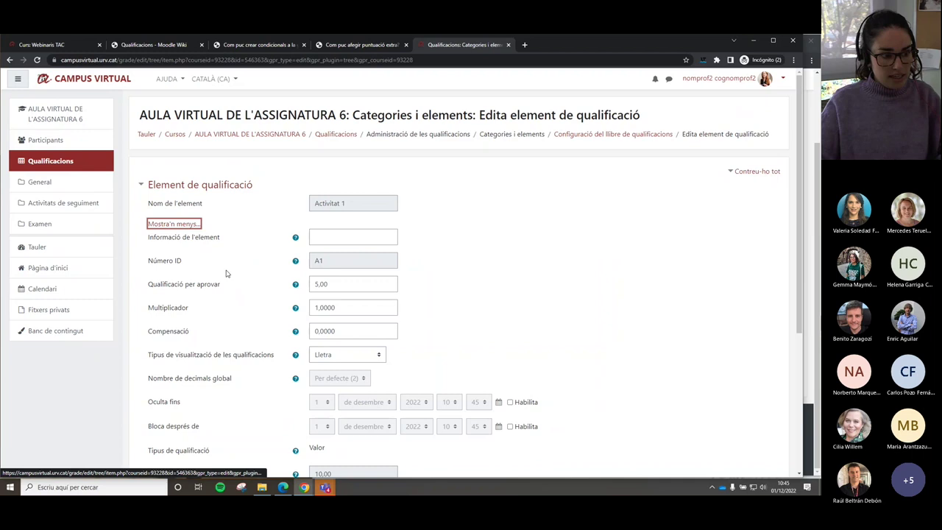
pyautogui.scroll(-1, 257, 302)
pyautogui.click(356, 314)
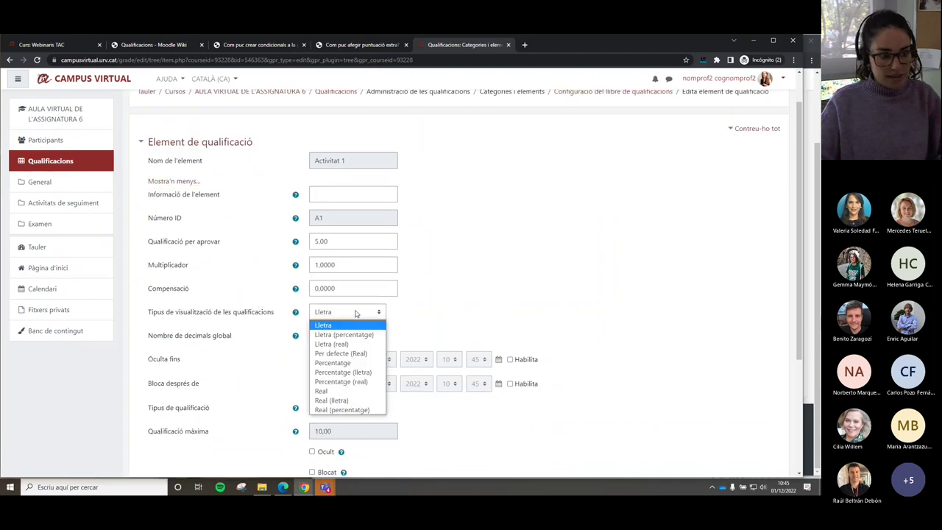
pyautogui.click(360, 344)
pyautogui.scroll(-3, 473, 324)
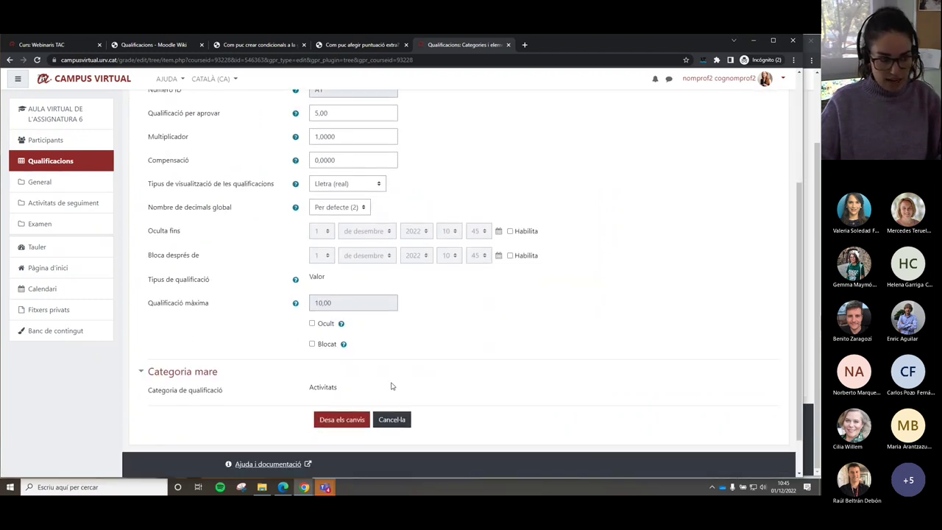
pyautogui.click(345, 422)
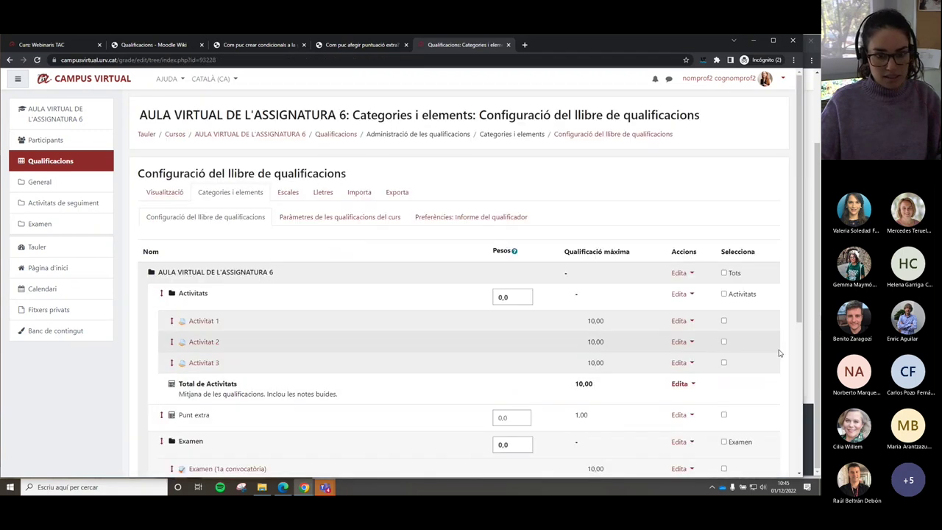
# Return to the student's window, reload the Activitat 1 page and check how the grade is displayed.
pyautogui.moveTo(683, 45); pyautogui.dragTo(675, 75)
pyautogui.hotkey('alt', 'Tab')
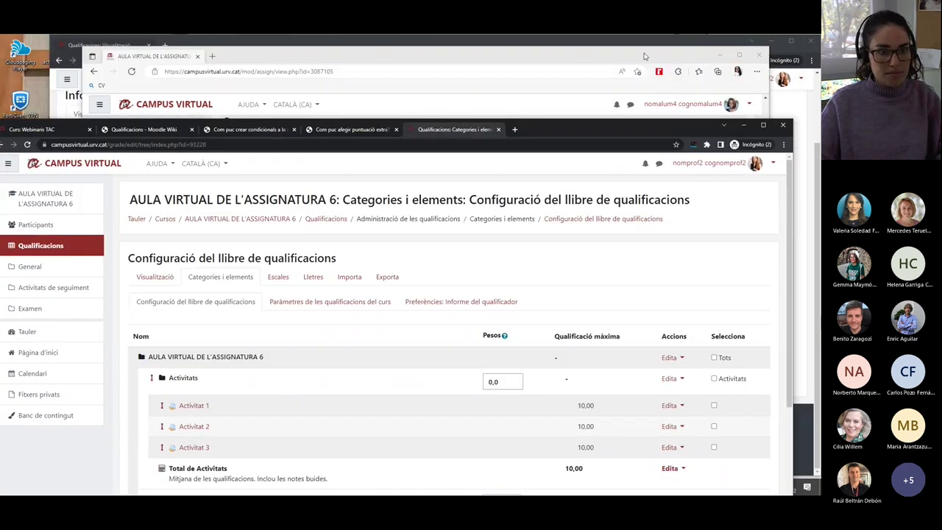
pyautogui.click(131, 72)
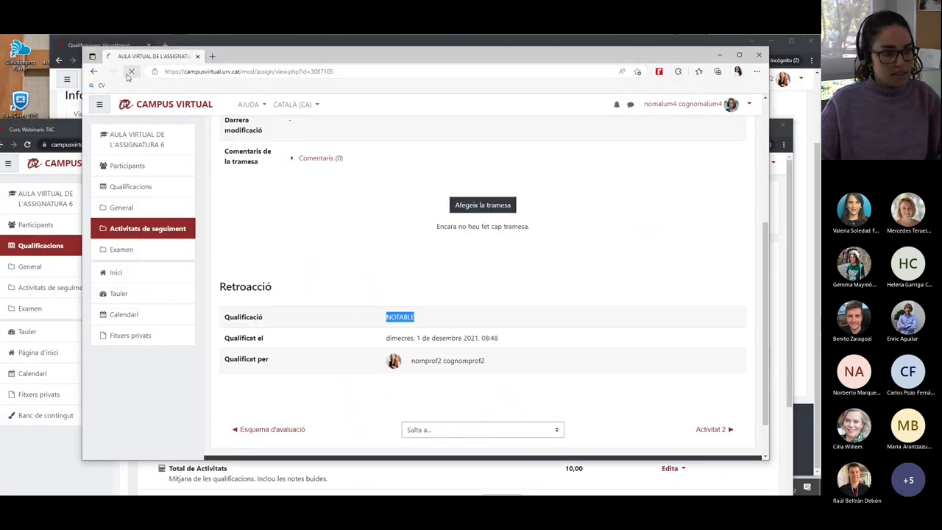
pyautogui.moveTo(445, 320); pyautogui.dragTo(416, 318)
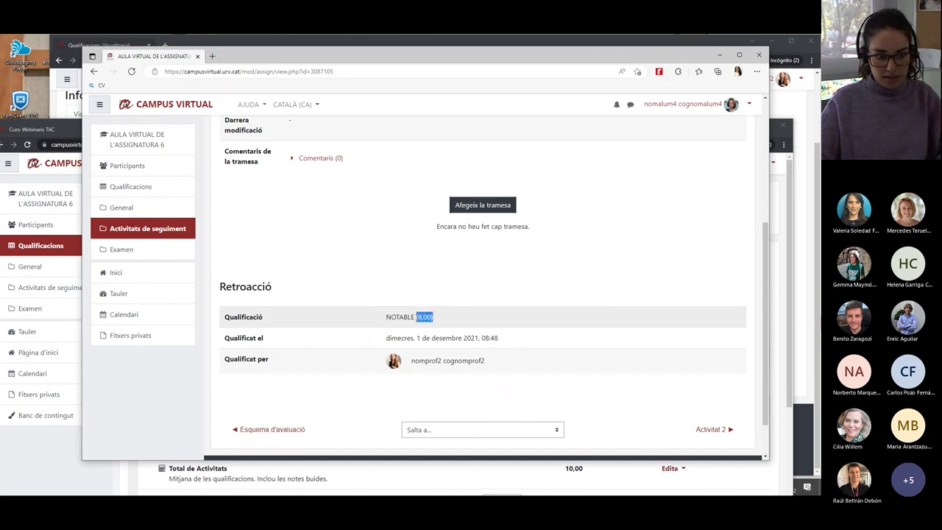
pyautogui.click(462, 318)
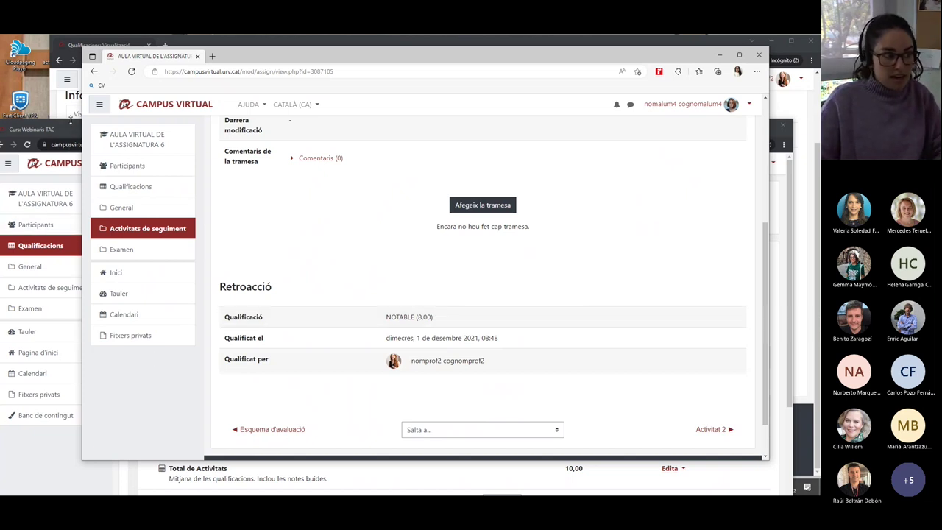
# Review the grade letter ranges in the teacher's window, and go back to the ASSIGNATURA 6 grader report.
pyautogui.click(585, 134)
pyautogui.moveTo(585, 134); pyautogui.dragTo(585, 59)
pyautogui.click(313, 204)
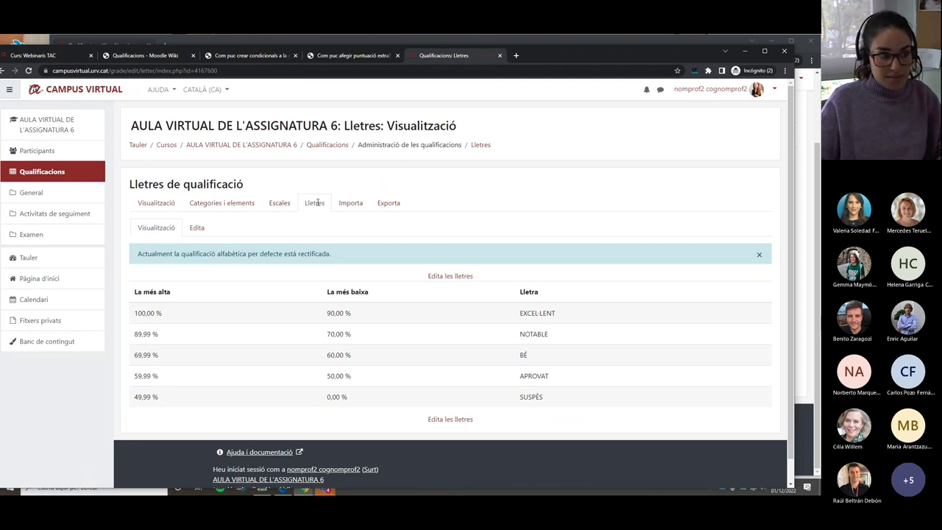
pyautogui.click(170, 205)
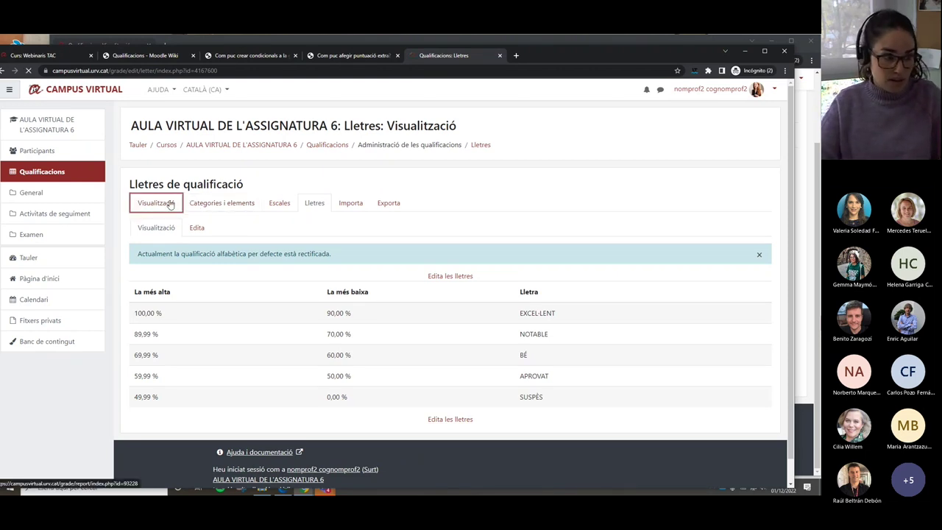
pyautogui.scroll(-2, 406, 311)
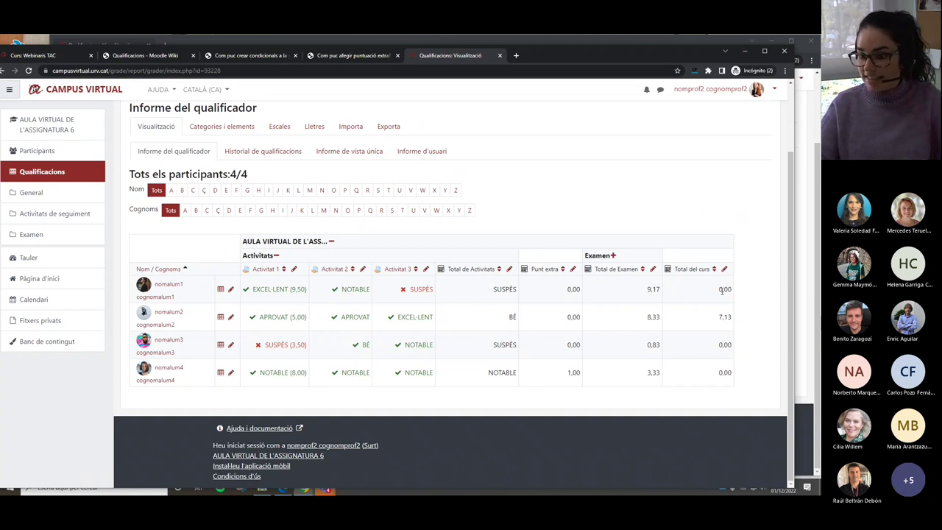
# Override the first student's Activitat 3 grade with 10 in the single view and save.
pyautogui.click(425, 269)
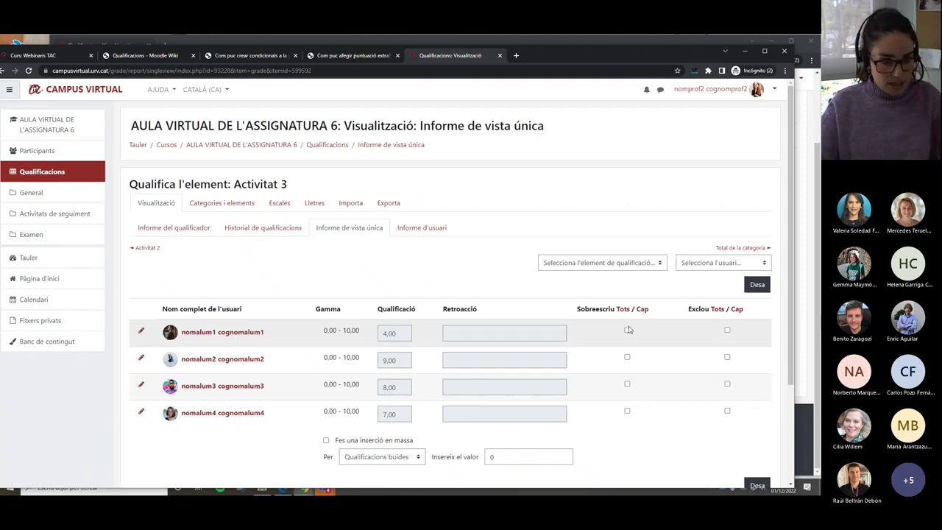
pyautogui.click(627, 329)
pyautogui.doubleClick(402, 332)
pyautogui.write('10')
pyautogui.click(757, 284)
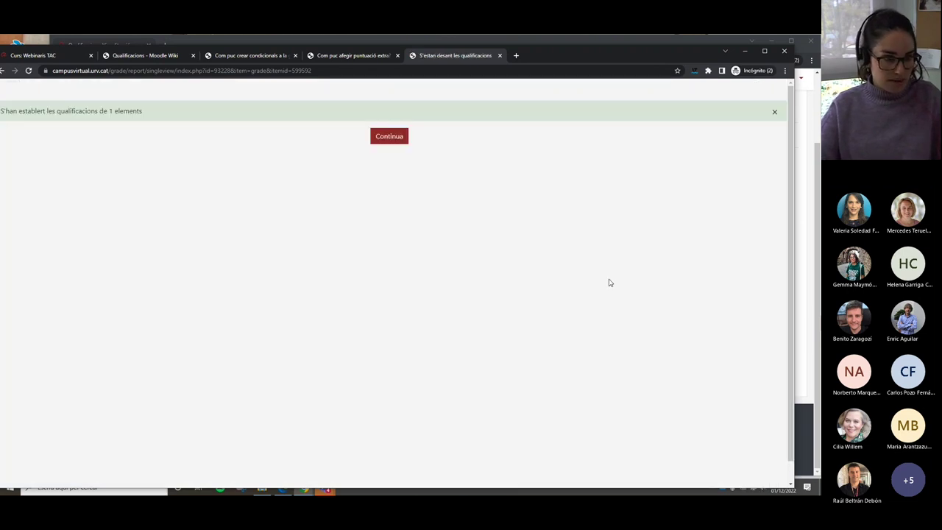
pyautogui.click(379, 139)
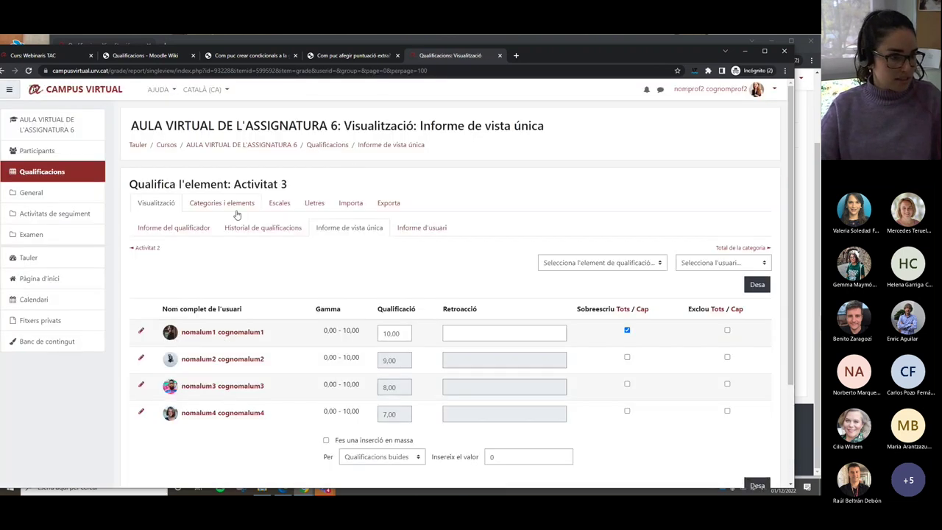
# Return to the grader report and check the first student's Total del curs.
pyautogui.click(195, 229)
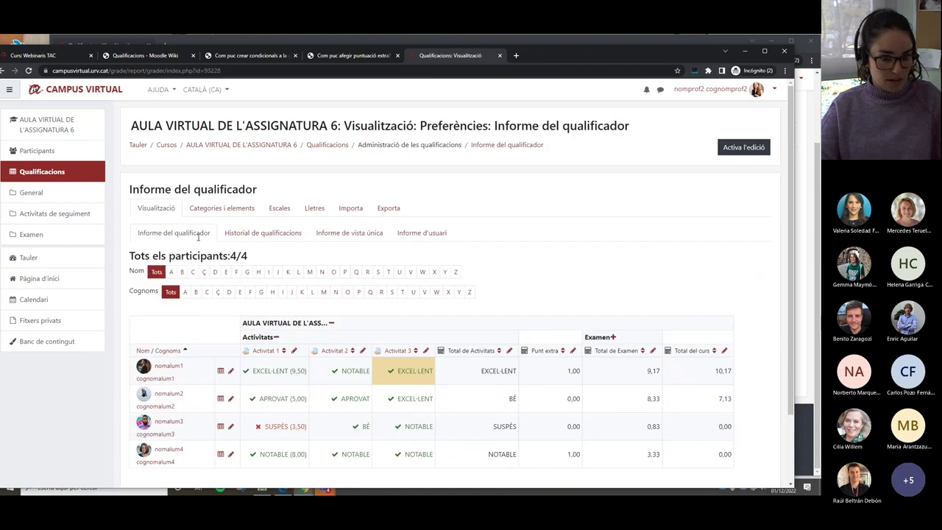
pyautogui.scroll(-1, 656, 346)
pyautogui.moveTo(715, 330); pyautogui.dragTo(732, 332)
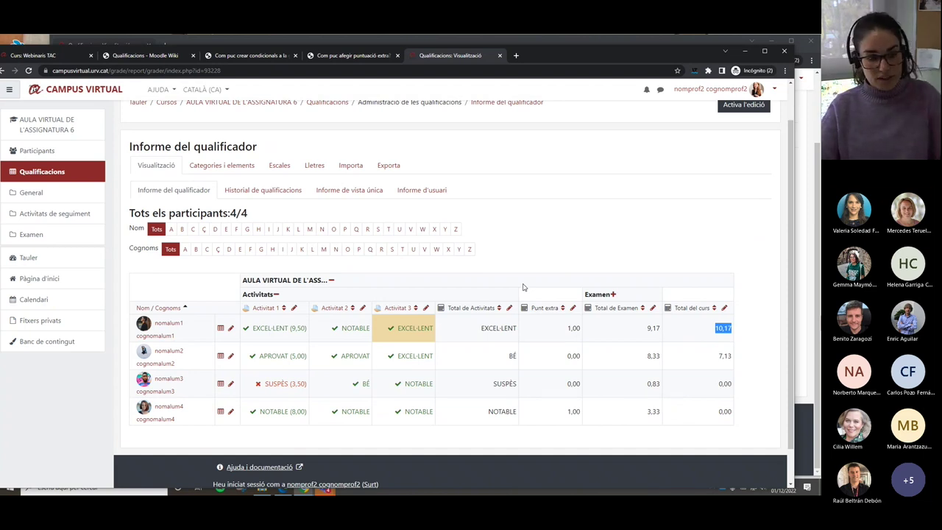
pyautogui.moveTo(714, 330); pyautogui.dragTo(731, 330)
pyautogui.click(714, 330)
pyautogui.click(714, 258)
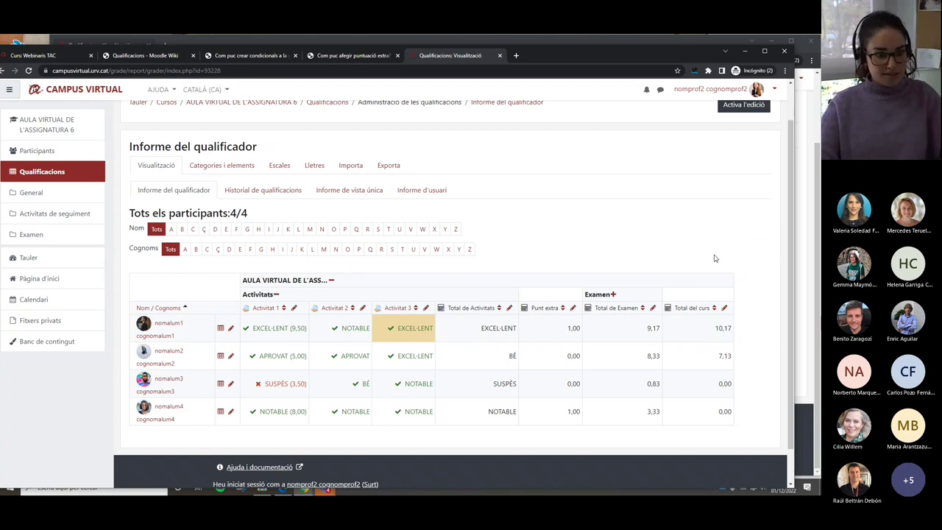
# Bring up the ASSIGNATURA 7 grader report for comparison, and switch back to the ASSIGNATURA 6 report.
pyautogui.scroll(-1, 713, 258)
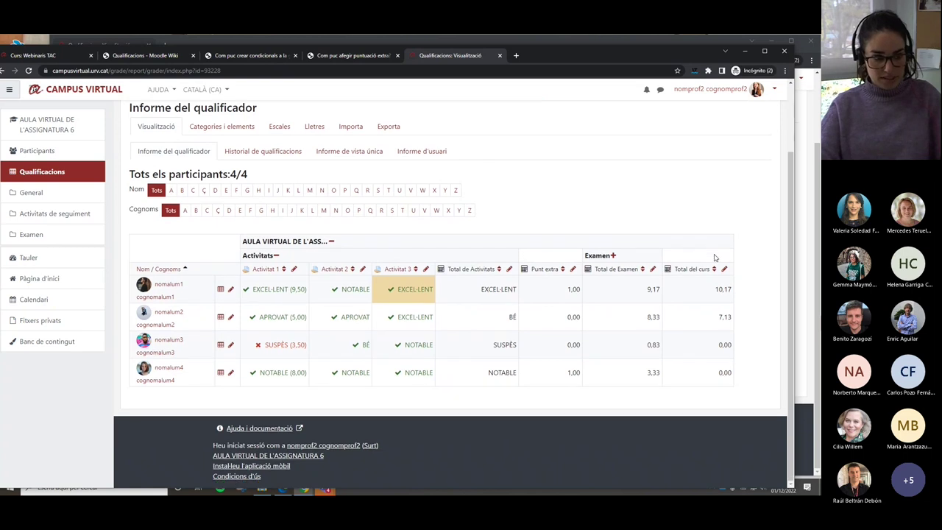
pyautogui.click(807, 299)
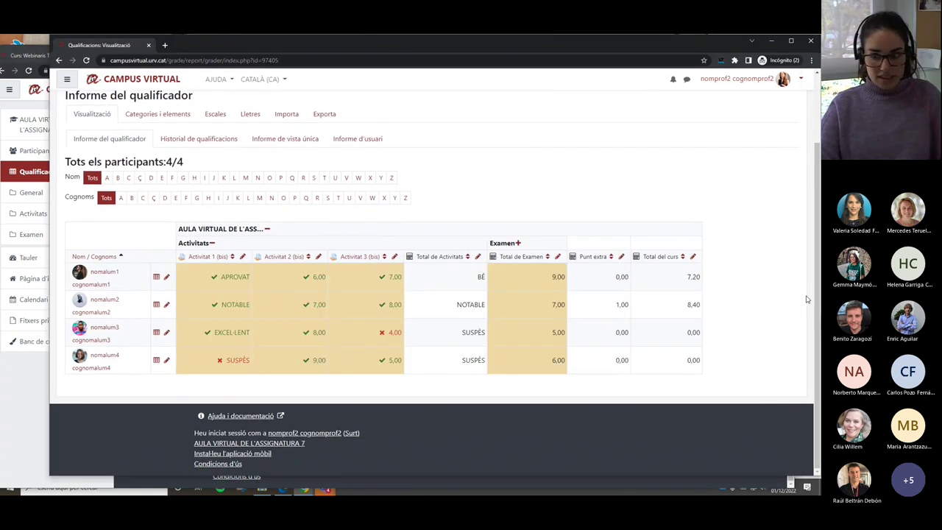
pyautogui.click(357, 482)
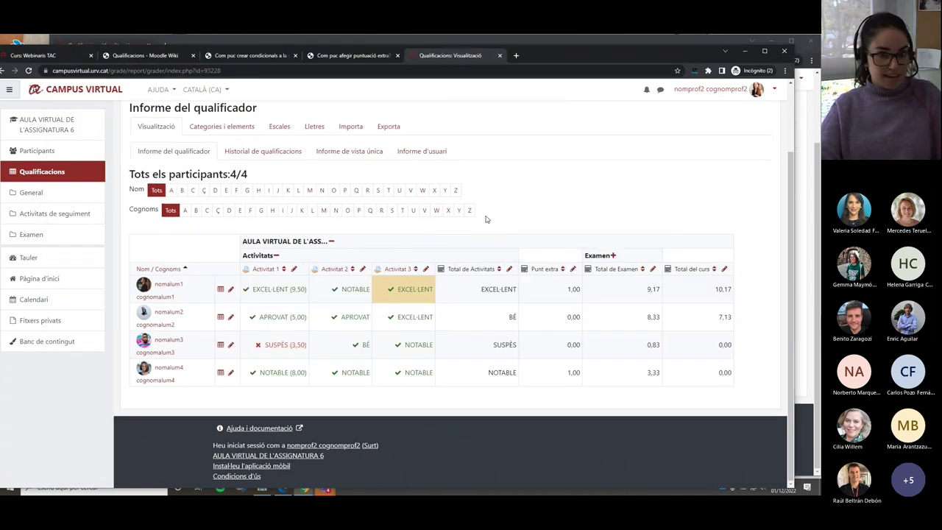
pyautogui.moveTo(687, 56)
pyautogui.mouseDown()
pyautogui.moveTo(686, 94)
pyautogui.moveTo(712, 110)
pyautogui.moveTo(792, 135)
pyautogui.moveTo(816, 121)
pyautogui.moveTo(673, 66)
pyautogui.moveTo(683, 53)
pyautogui.mouseUp()
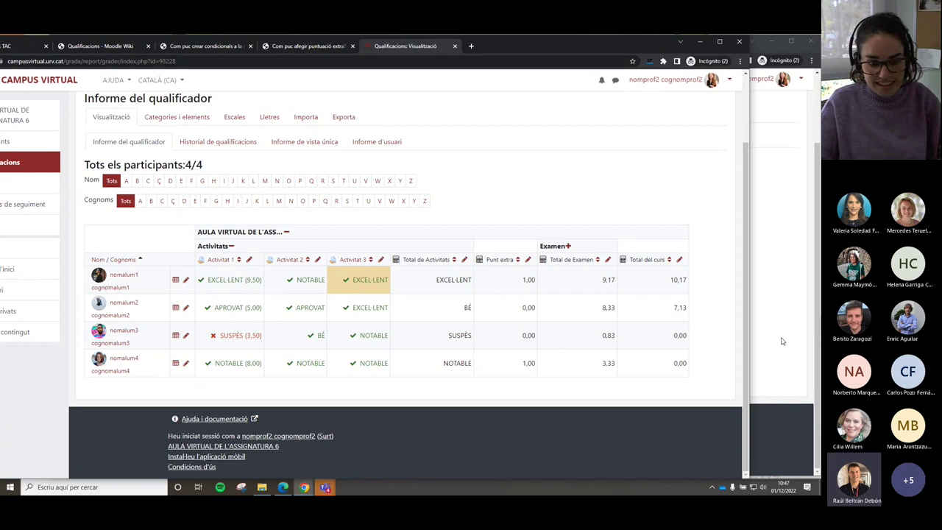
pyautogui.click(763, 487)
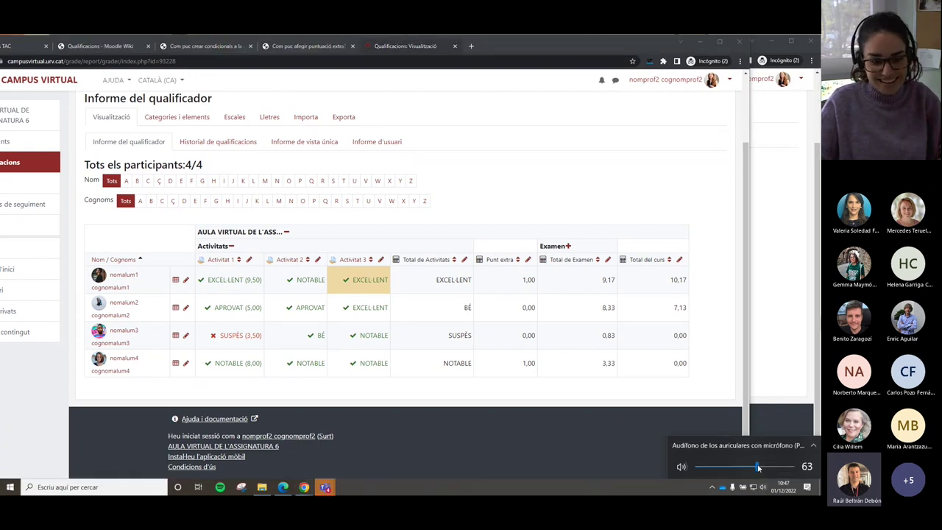
pyautogui.click(772, 325)
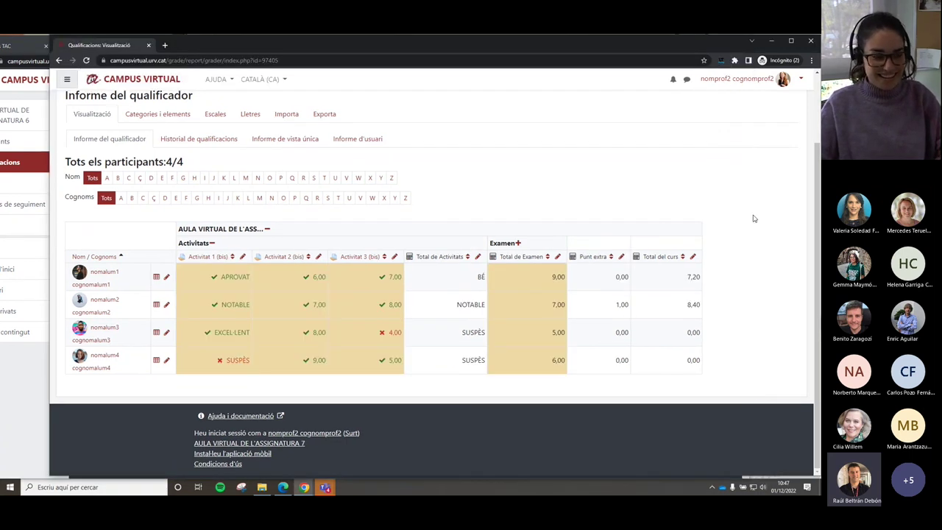
pyautogui.click(20, 404)
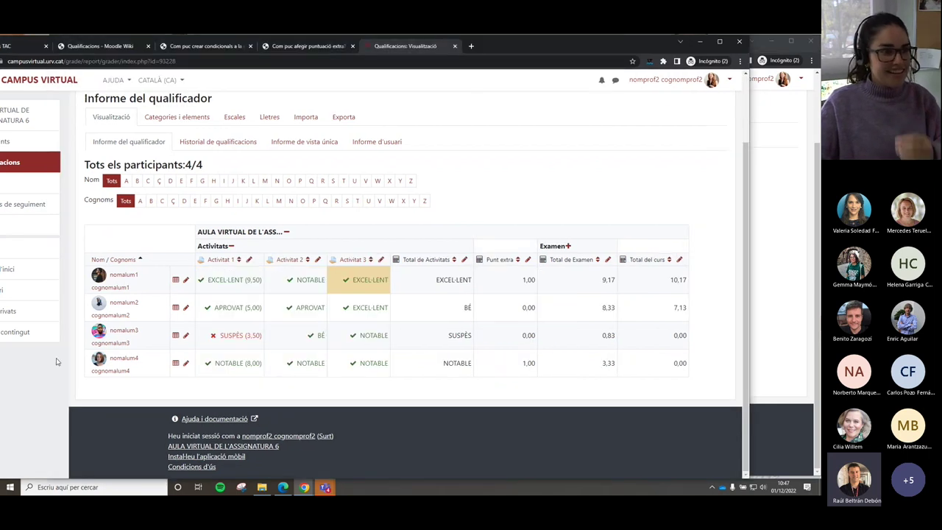
pyautogui.moveTo(538, 48); pyautogui.dragTo(574, 43)
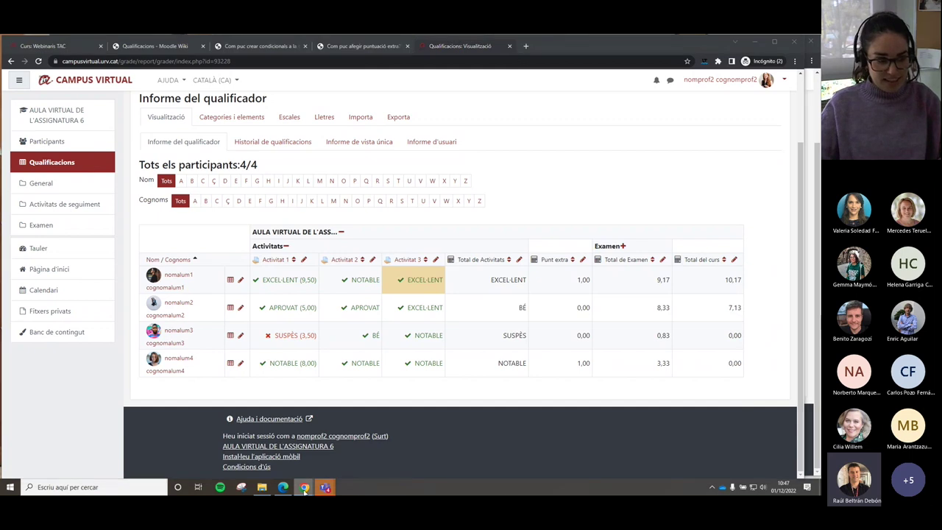
pyautogui.moveTo(304, 490)
pyautogui.click(279, 460)
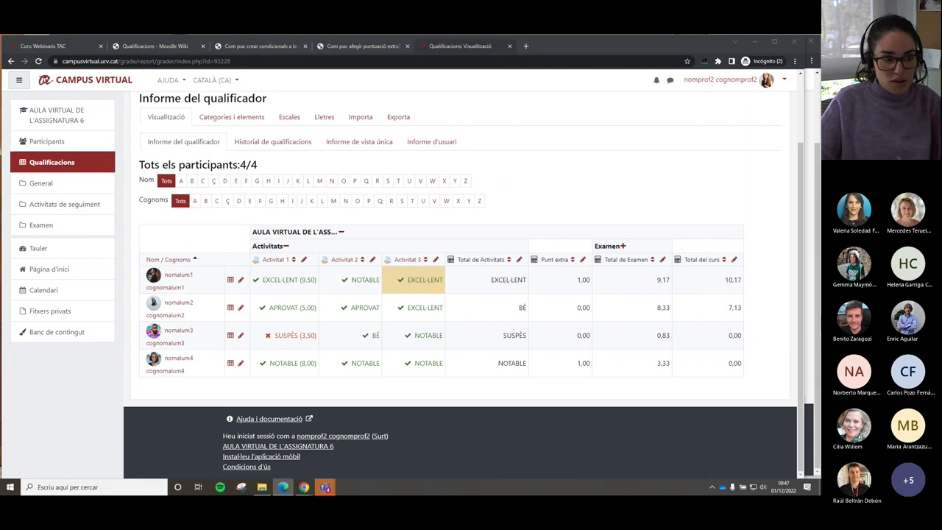
# Review the categories and elements in the ASSIGNATURA 6 gradebook setup.
pyautogui.click(251, 120)
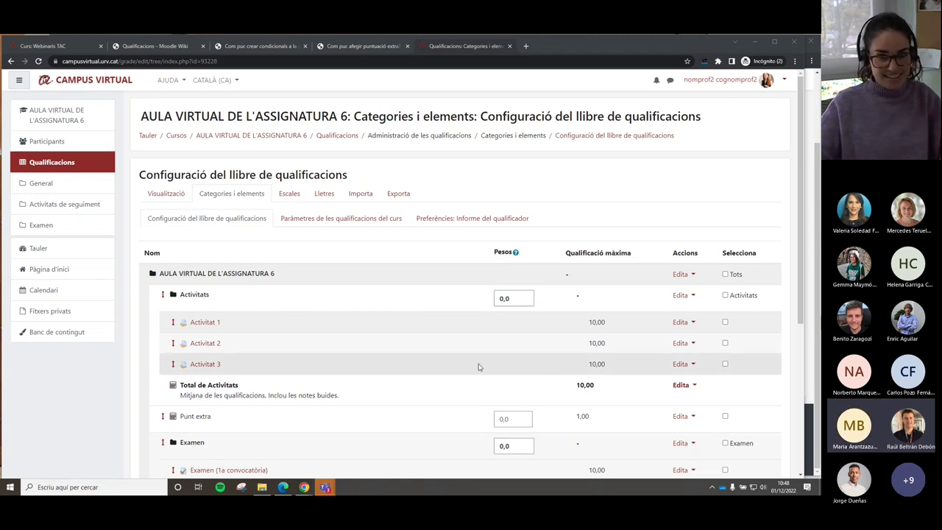
pyautogui.scroll(-5, 463, 336)
pyautogui.scroll(5, 463, 336)
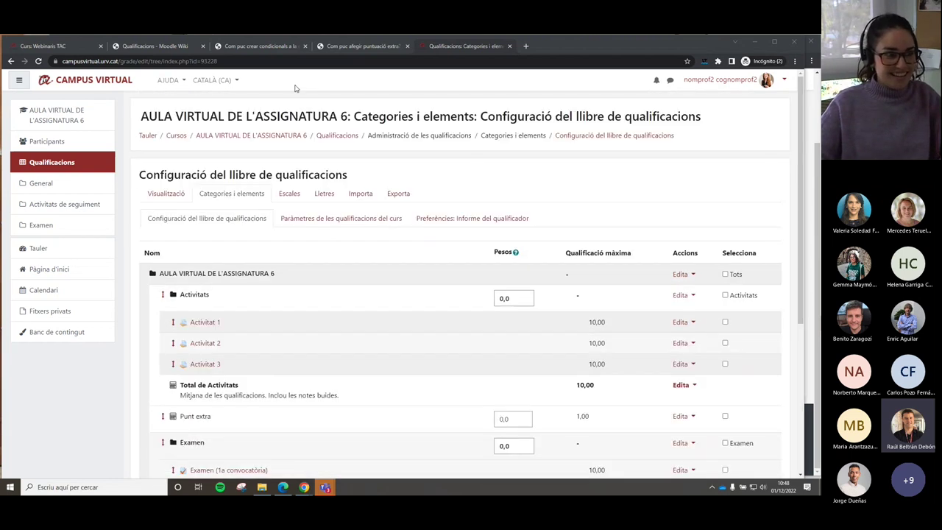
# Turn on editing on the ASSIGNATURA 6 course page and start adding an assignment (Tasca) to the Activitats de seguiment section.
pyautogui.click(278, 137)
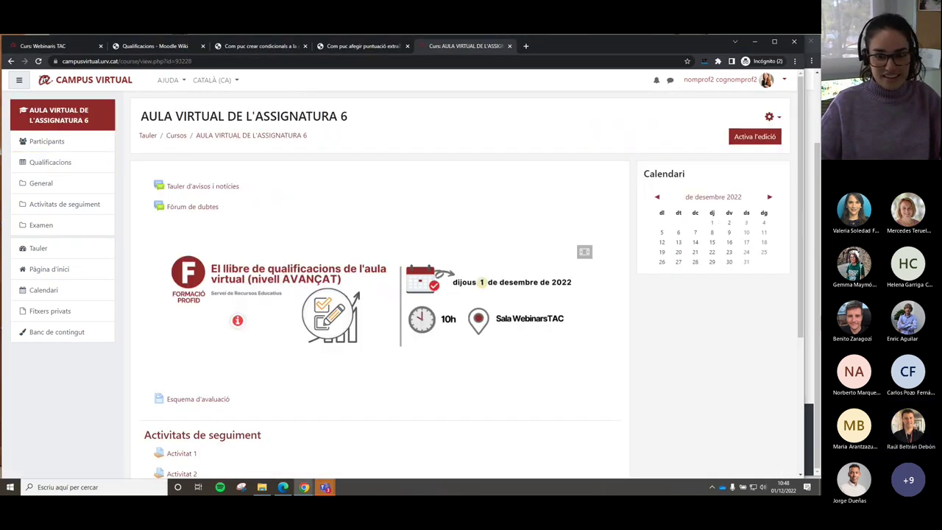
pyautogui.scroll(-1, 471, 333)
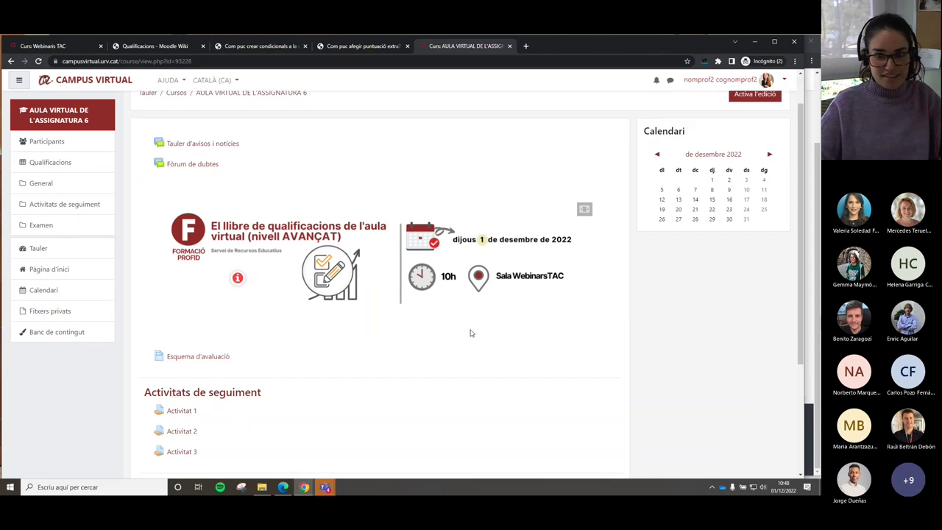
pyautogui.scroll(-1, 471, 333)
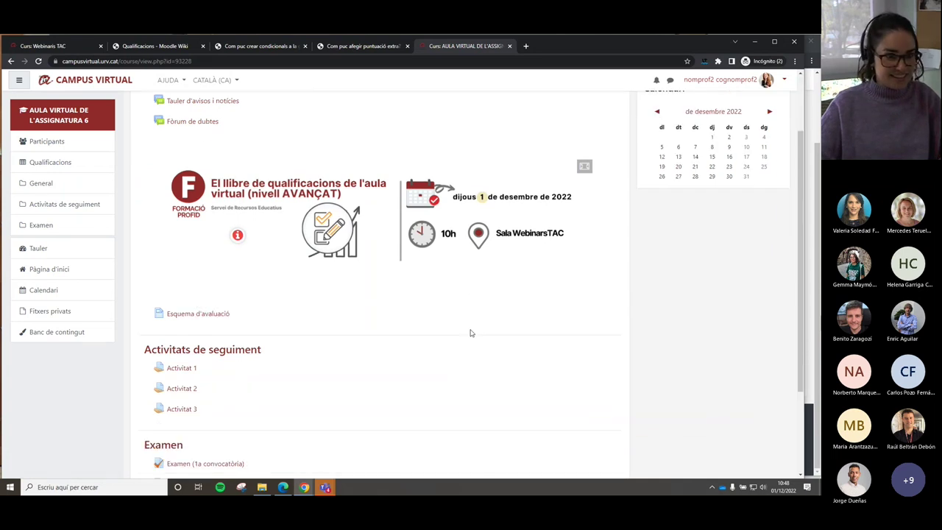
pyautogui.scroll(2, 471, 333)
pyautogui.click(751, 131)
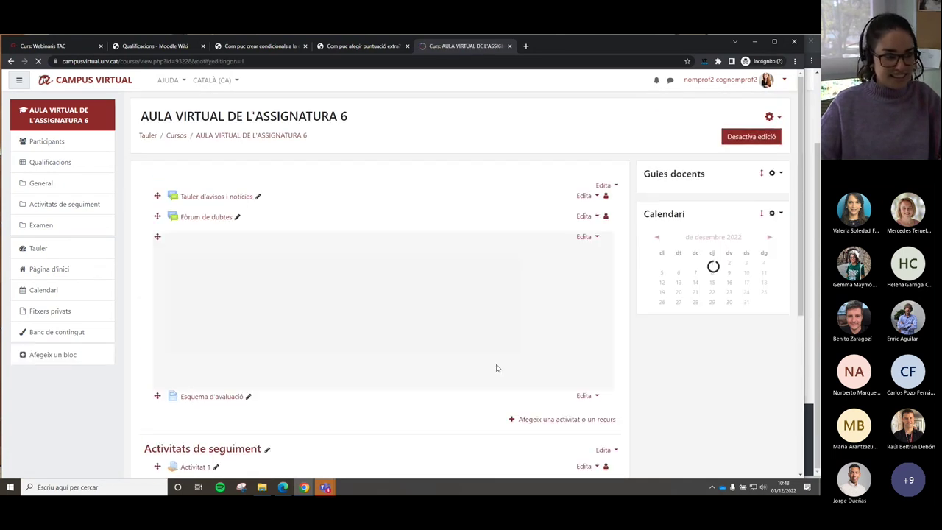
pyautogui.scroll(-3, 496, 368)
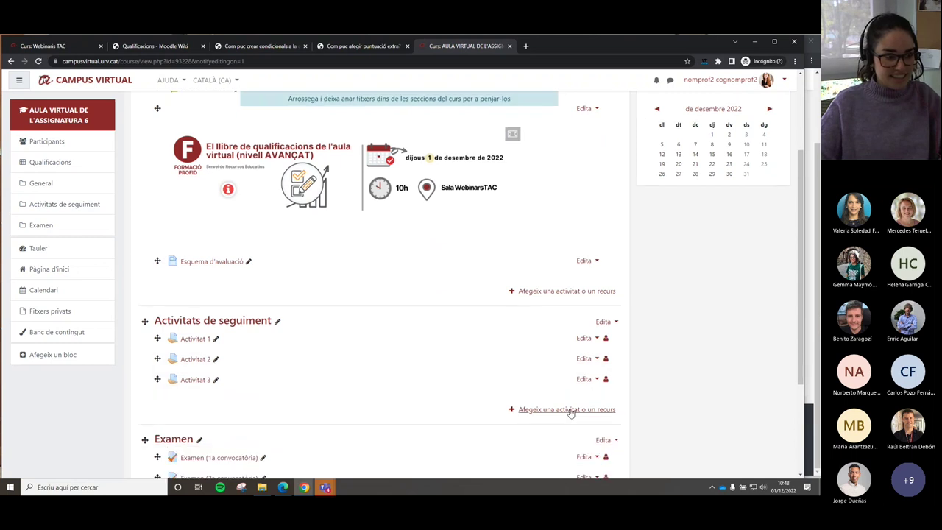
pyautogui.click(570, 411)
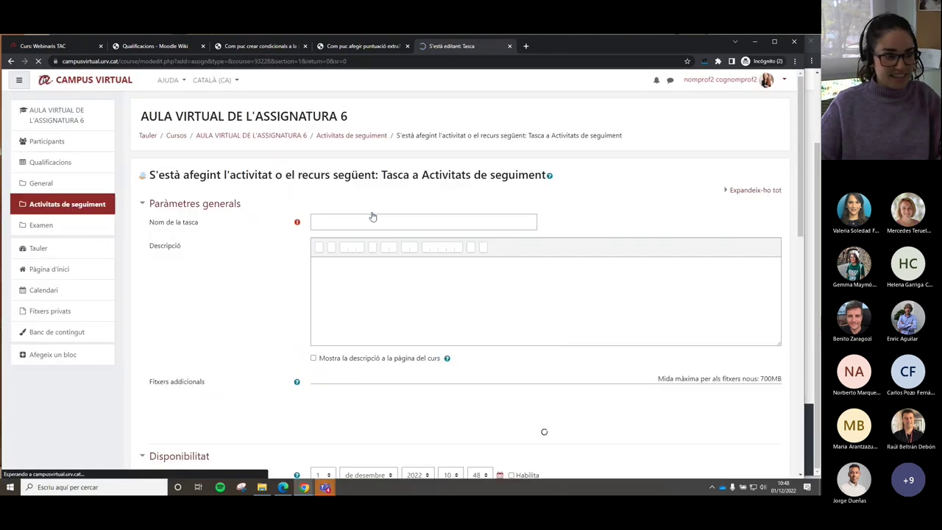
# Name the assignment BONUS, set its grade type to Cap, and save it, returning to the course page.
pyautogui.click(371, 220)
pyautogui.write('BONU')
pyautogui.scroll(-10, 391, 319)
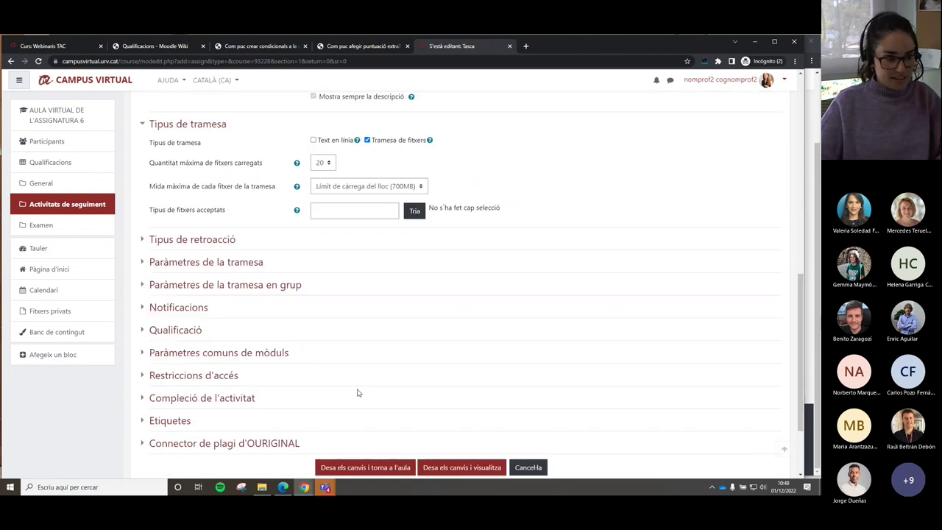
pyautogui.scroll(-2, 358, 393)
pyautogui.click(180, 222)
pyautogui.click(358, 259)
pyautogui.click(350, 273)
pyautogui.scroll(-5, 593, 264)
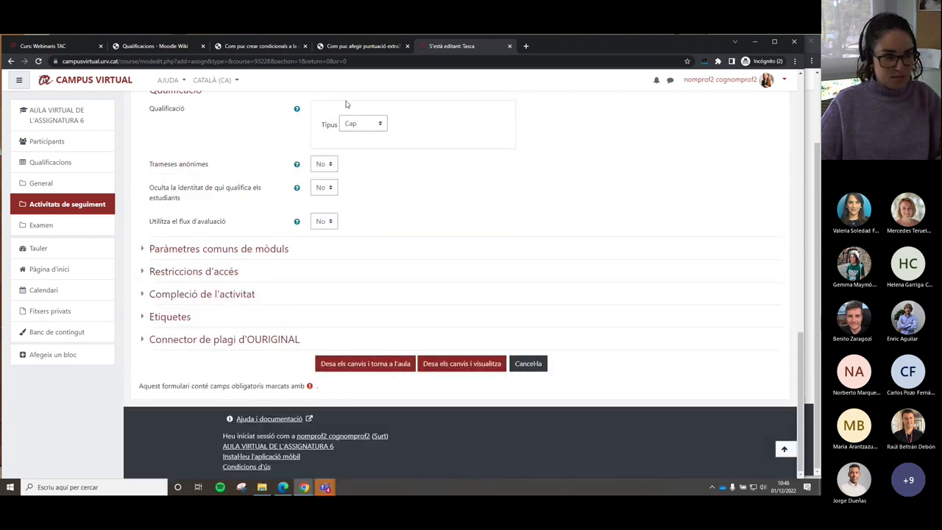
pyautogui.click(398, 368)
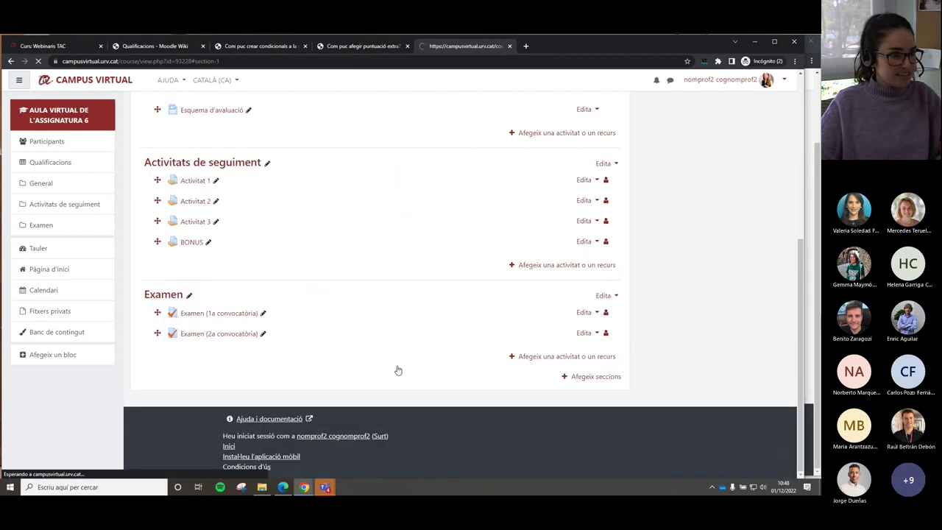
# Check the BONUS column in the grader report and the BONUS item in the gradebook setup.
pyautogui.click(52, 163)
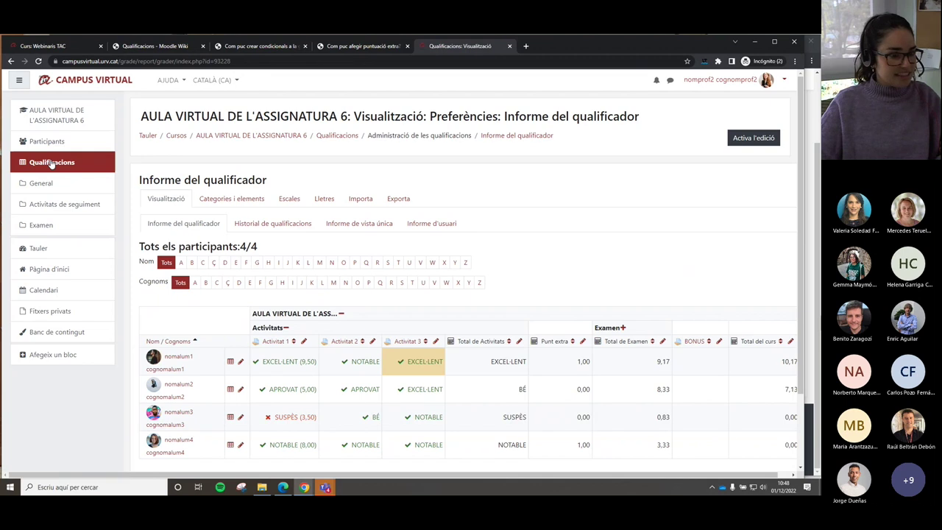
pyautogui.scroll(-1, 412, 294)
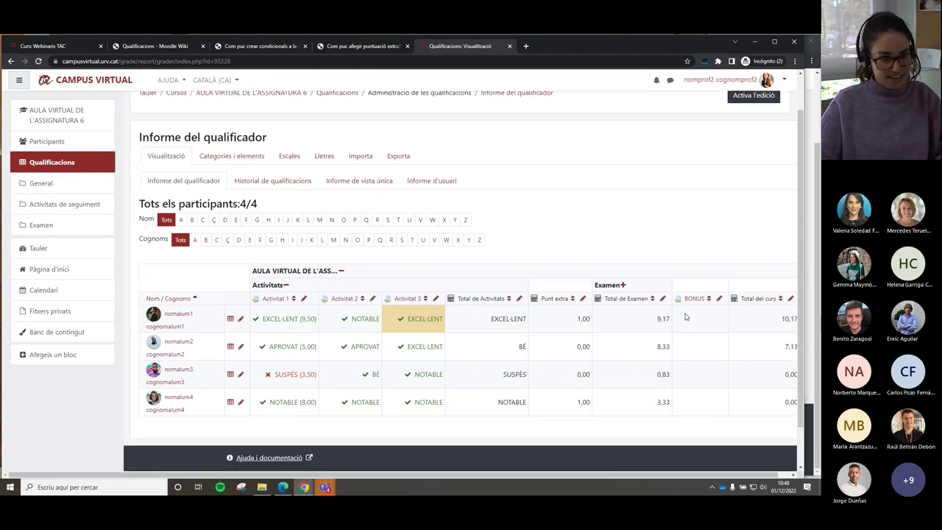
pyautogui.click(228, 156)
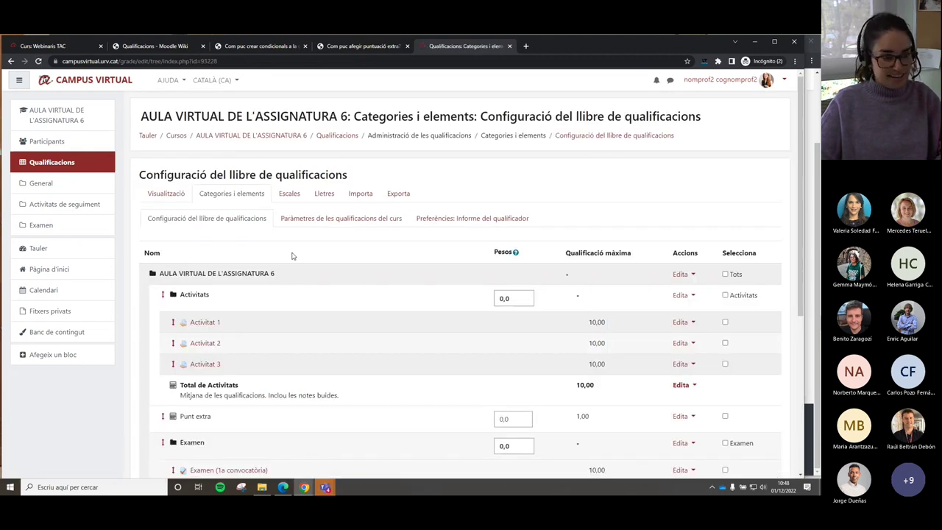
pyautogui.scroll(-4, 294, 295)
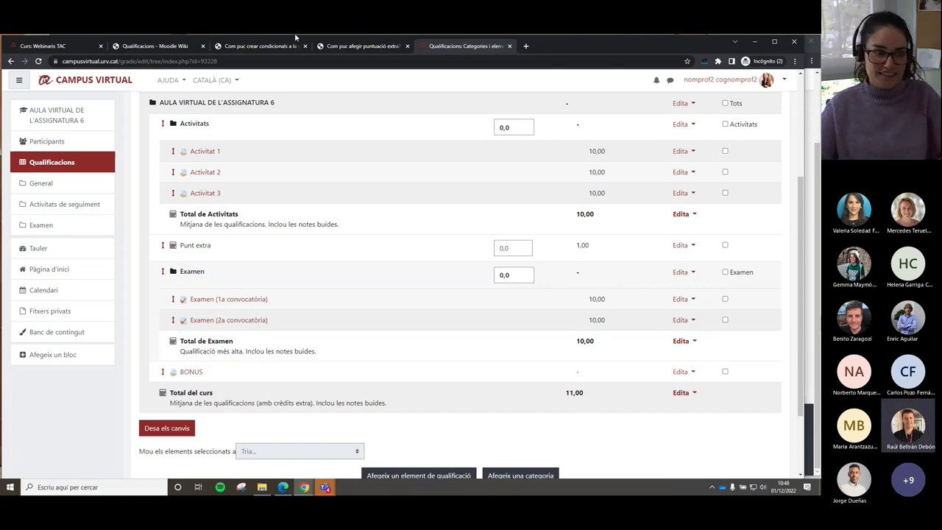
pyautogui.scroll(2, 363, 184)
pyautogui.scroll(-2, 404, 242)
# Hide the BONUS item in the ASSIGNATURA 6 gradebook setup.
pyautogui.click(682, 373)
pyautogui.click(664, 405)
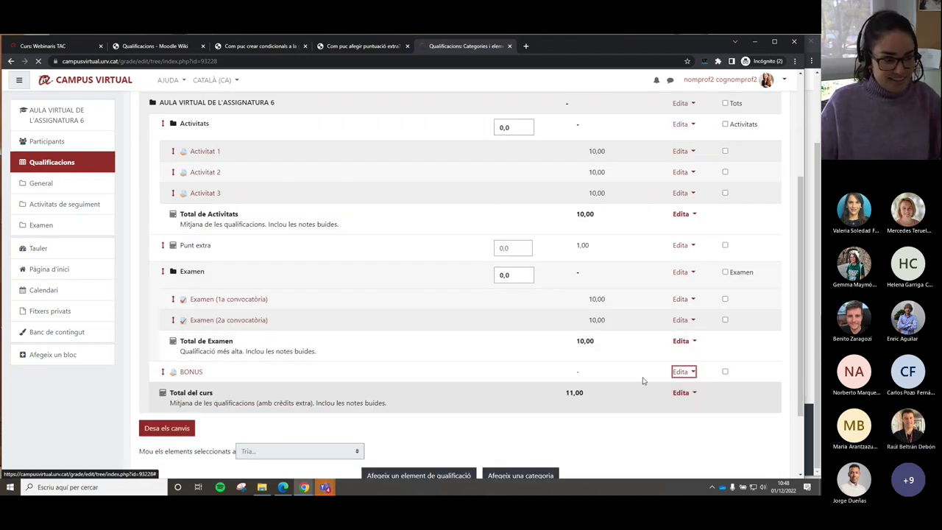
pyautogui.scroll(2, 588, 346)
pyautogui.scroll(-2, 548, 321)
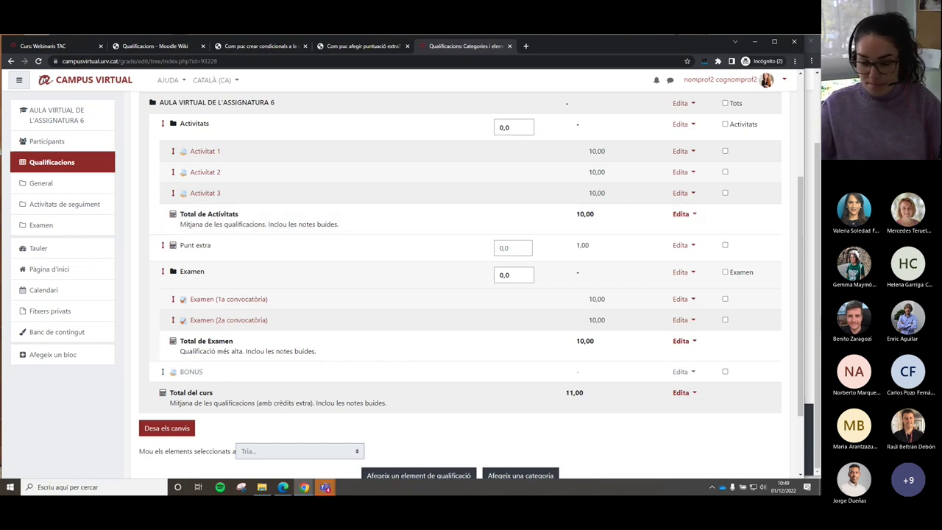
# Open the Total del curs calculation for editing and enlarge the page to 150%.
pyautogui.scroll(-2, 395, 302)
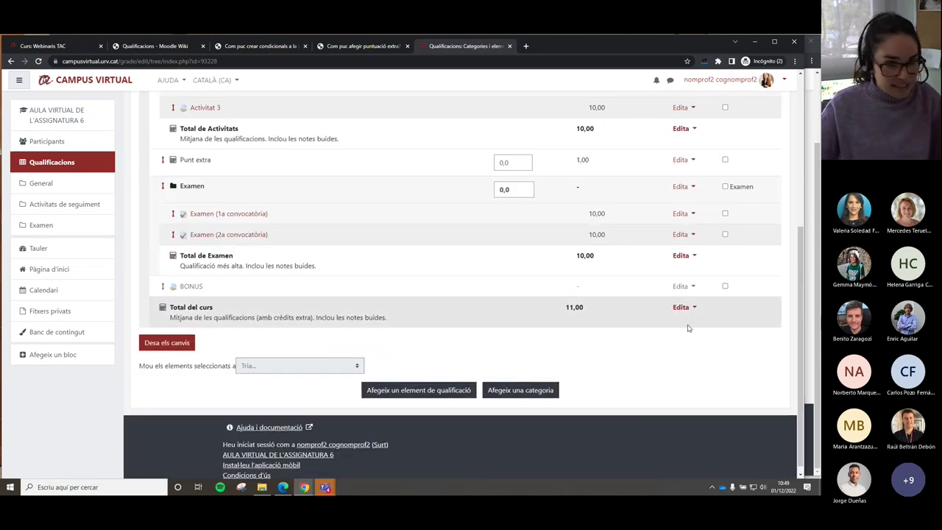
pyautogui.click(692, 308)
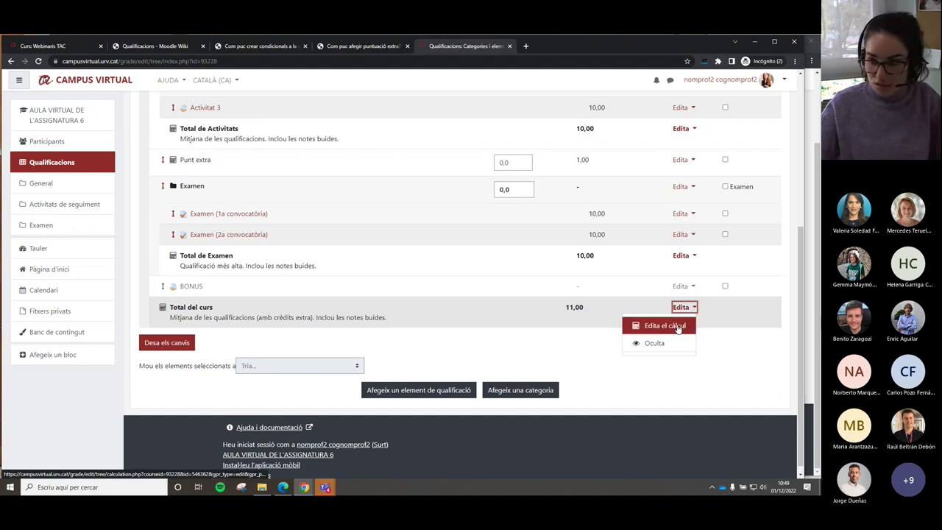
pyautogui.click(678, 327)
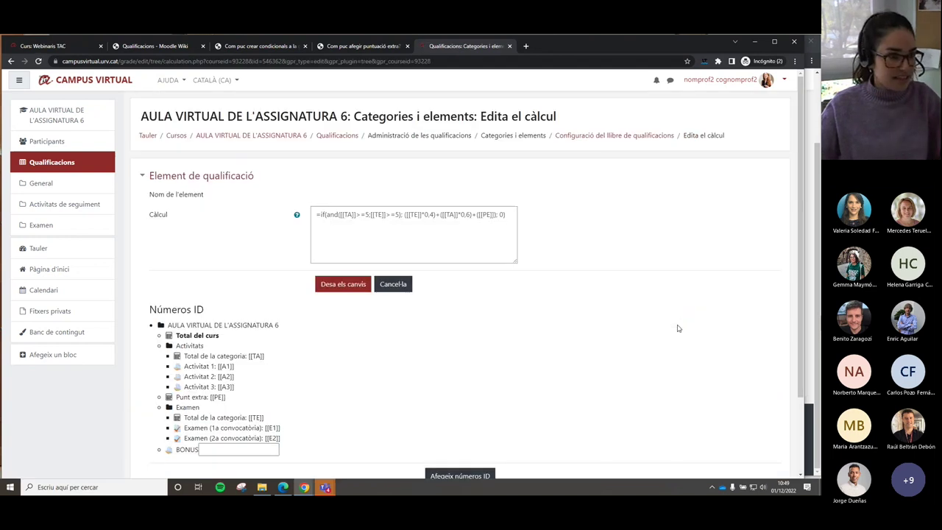
pyautogui.click(795, 61)
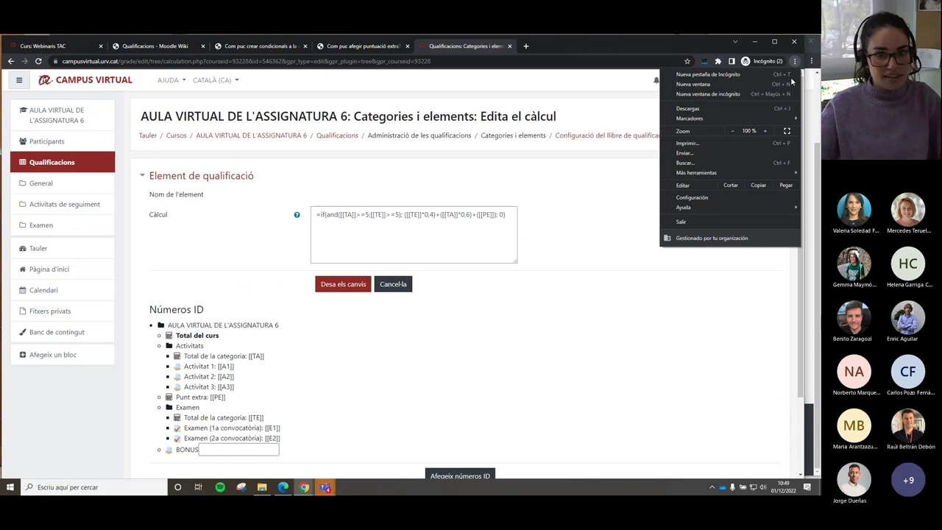
pyautogui.click(768, 130)
pyautogui.click(768, 131)
pyautogui.click(769, 130)
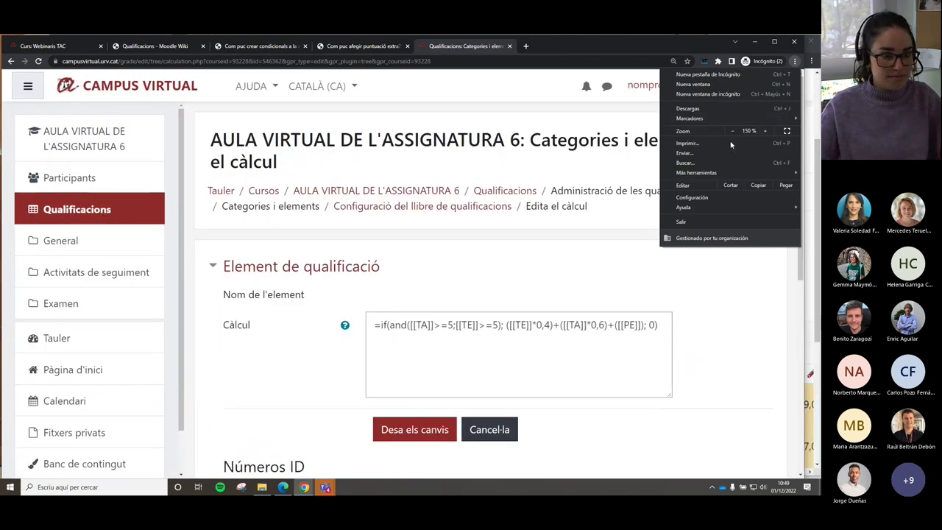
pyautogui.press('Escape')
pyautogui.scroll(-1, 804, 297)
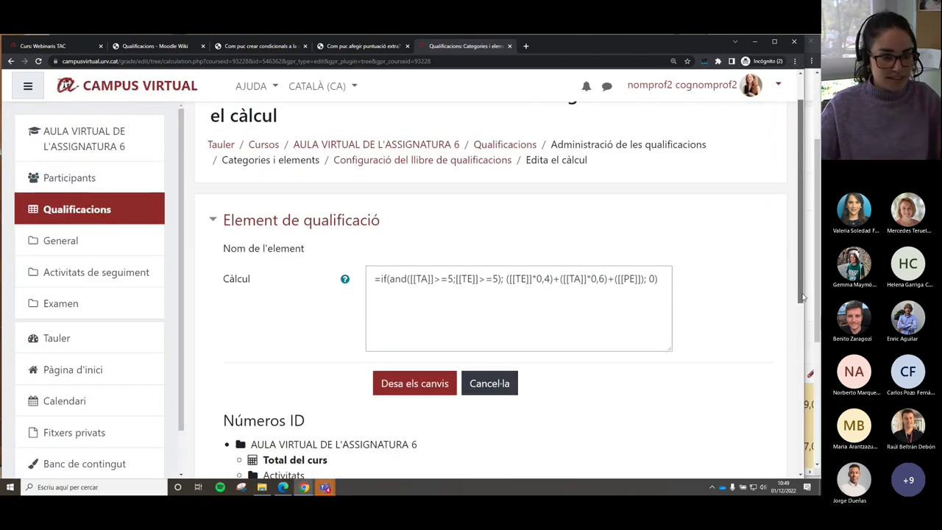
# Examine the Total del curs formula: the TA and TE minimum conditions, the fallback value, and the weighted sum with the extra point.
pyautogui.click(449, 271)
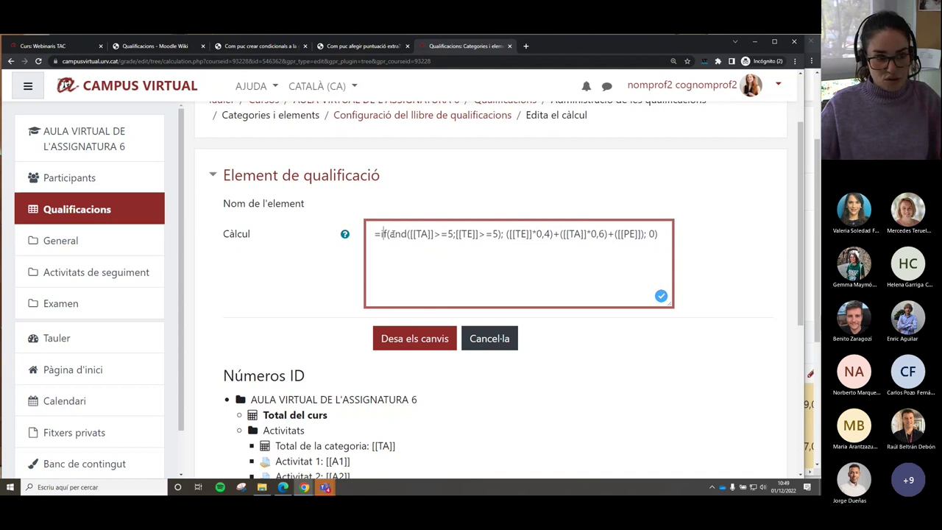
pyautogui.moveTo(454, 234); pyautogui.dragTo(412, 234)
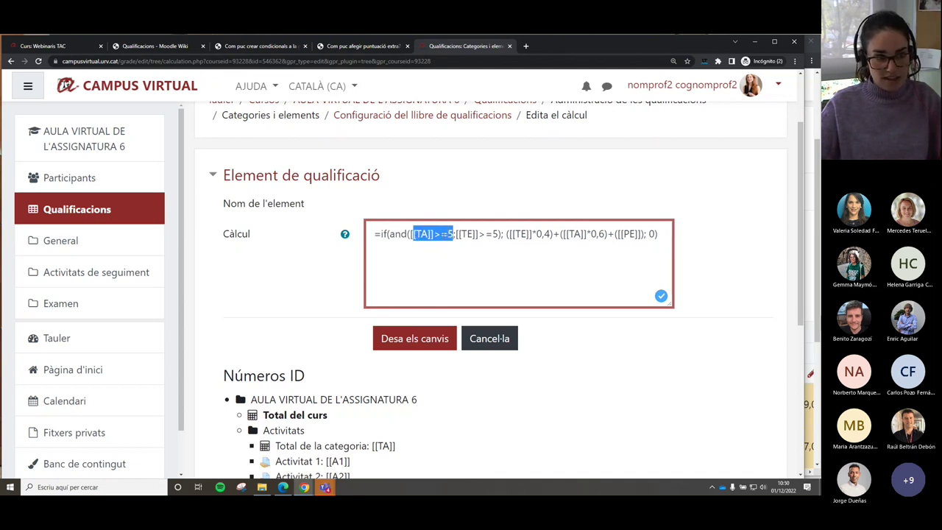
pyautogui.moveTo(498, 234); pyautogui.dragTo(460, 233)
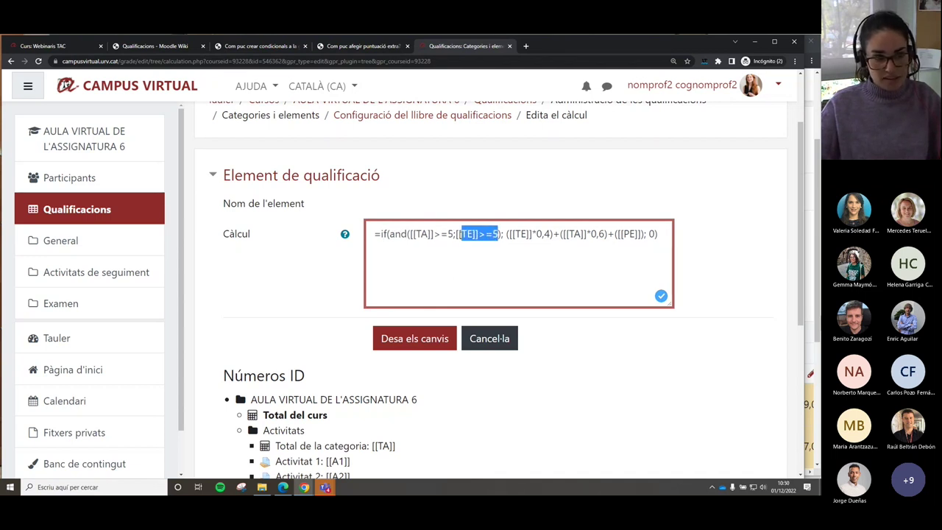
pyautogui.moveTo(657, 234); pyautogui.dragTo(649, 234)
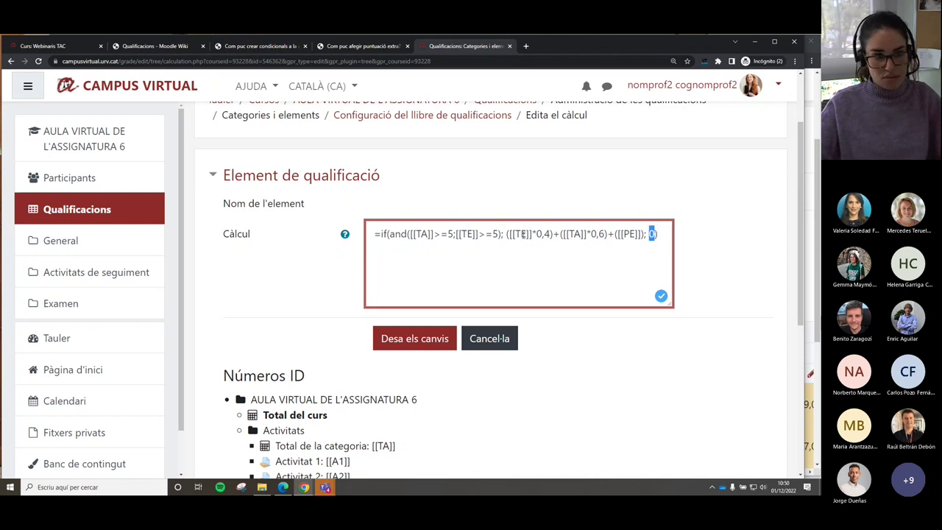
pyautogui.moveTo(507, 234); pyautogui.dragTo(644, 236)
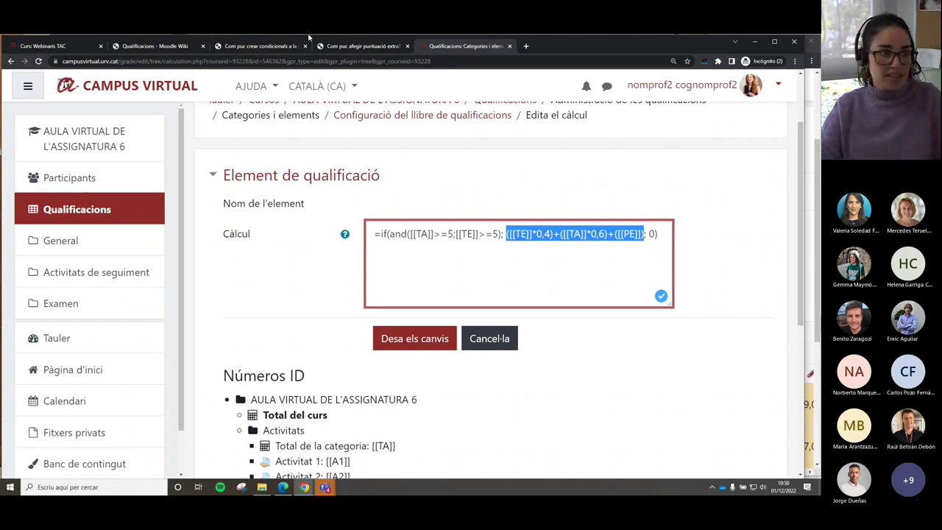
# Examine the Moodle Wiki page on gradebook conditionals: what they are, the rules for writing the formula, and the practical cases list.
pyautogui.click(256, 45)
pyautogui.scroll(-4, 529, 270)
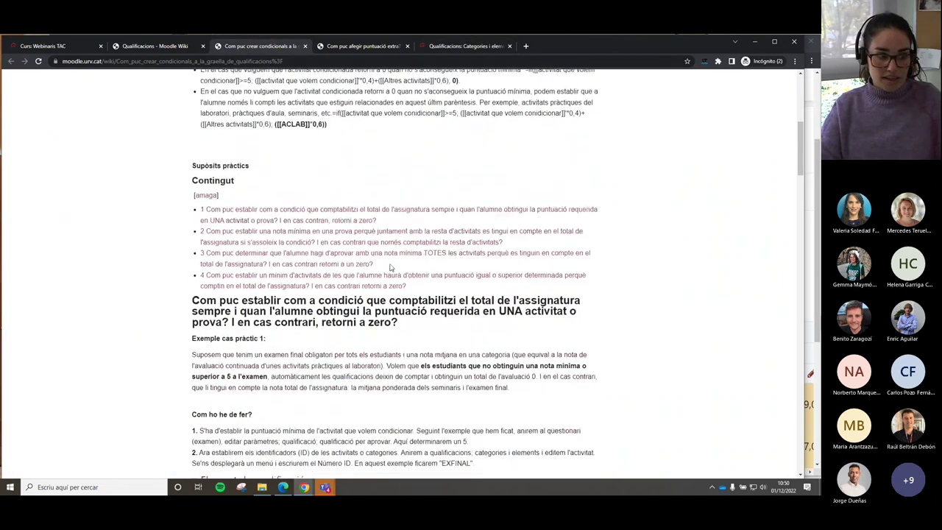
pyautogui.scroll(3, 529, 269)
pyautogui.scroll(5, 529, 270)
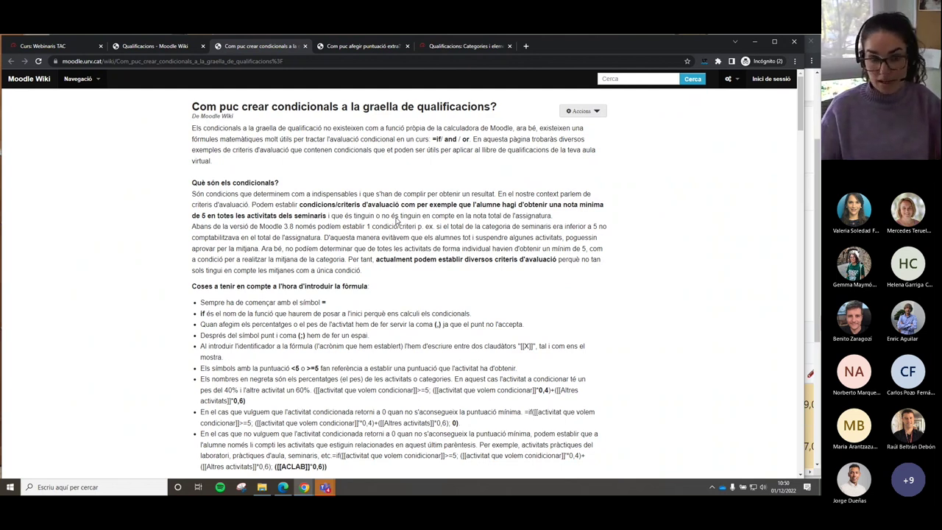
pyautogui.scroll(-3, 402, 306)
pyautogui.scroll(-2, 402, 306)
pyautogui.moveTo(191, 294); pyautogui.dragTo(251, 295)
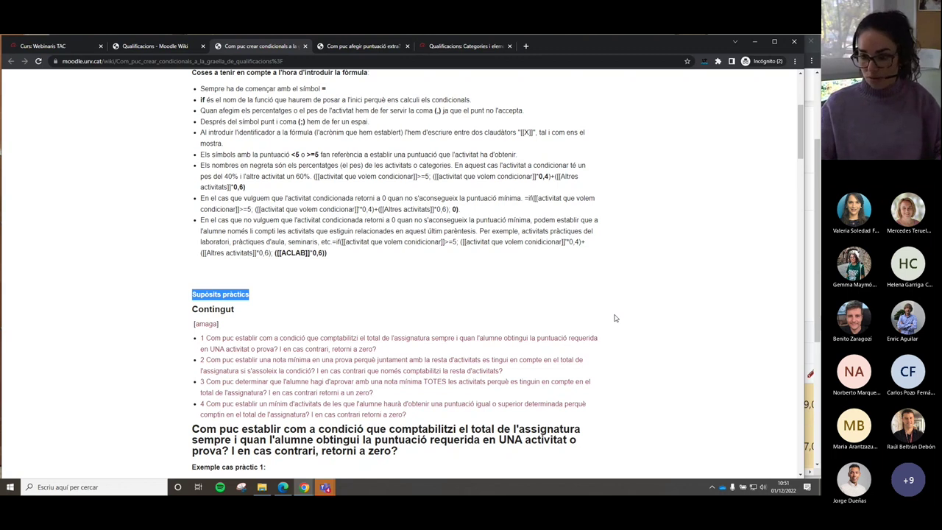
# Return to the Total del curs calculation in ASSIGNATURA 6 and reduce the page zoom back to its normal size.
pyautogui.hotkey('ctrl', '5')
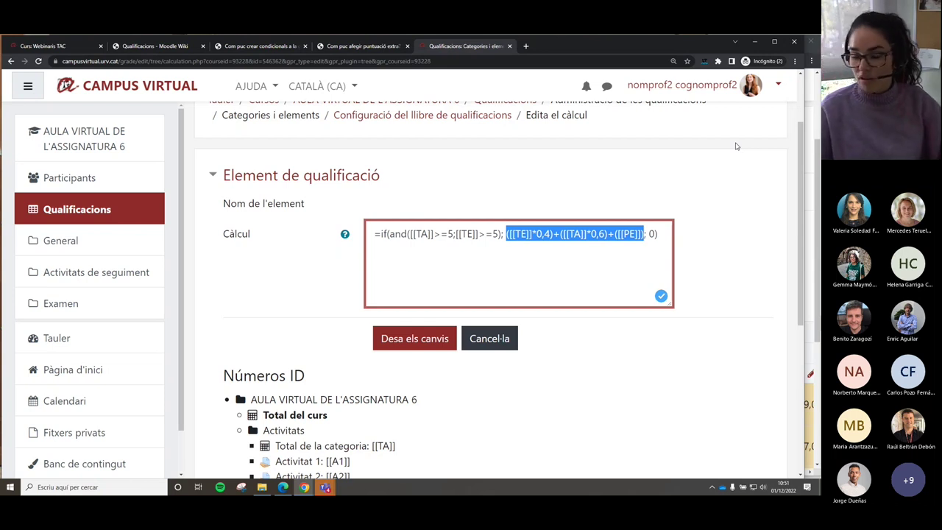
pyautogui.scroll(-2, 389, 225)
pyautogui.scroll(3, 374, 235)
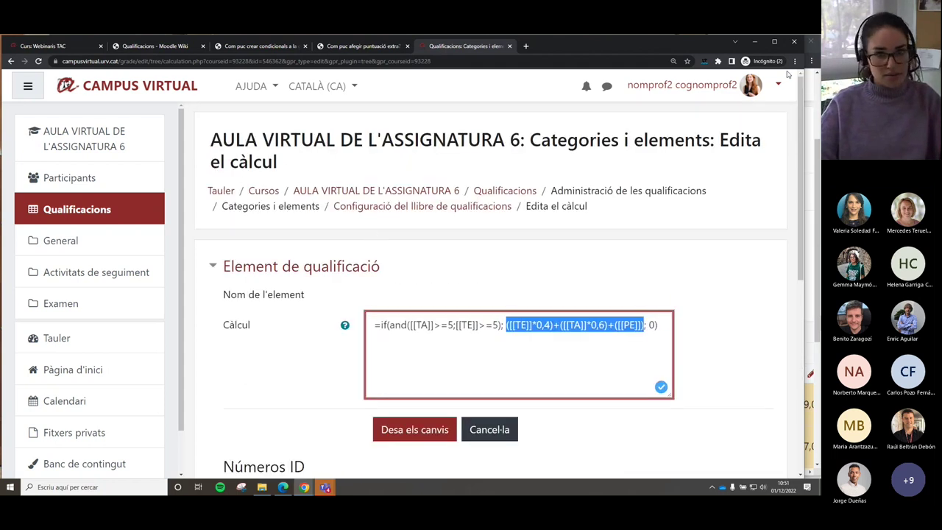
pyautogui.click(810, 61)
pyautogui.click(732, 131)
pyautogui.click(732, 131)
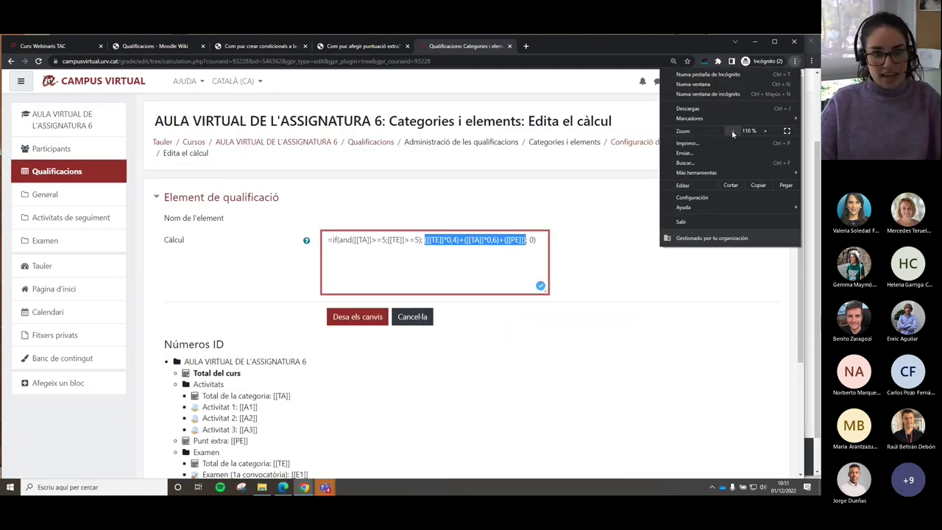
pyautogui.click(732, 131)
# Go back to the ASSIGNATURA 6 grader report and check the course's scales and grade letters.
pyautogui.click(58, 163)
pyautogui.click(56, 164)
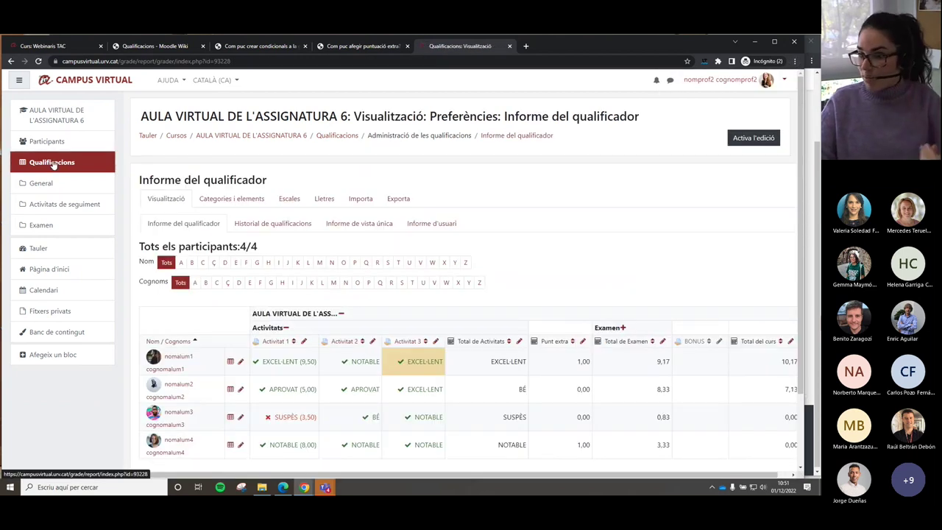
pyautogui.click(284, 199)
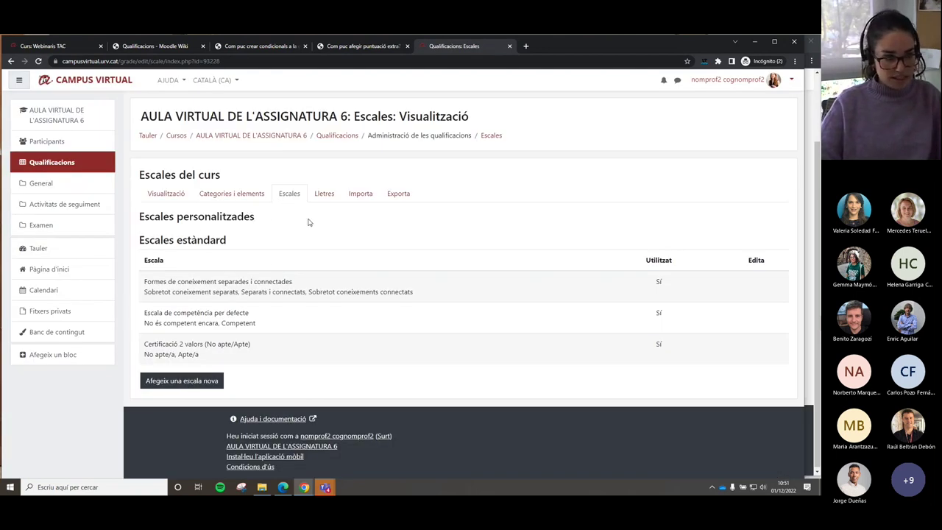
pyautogui.click(324, 193)
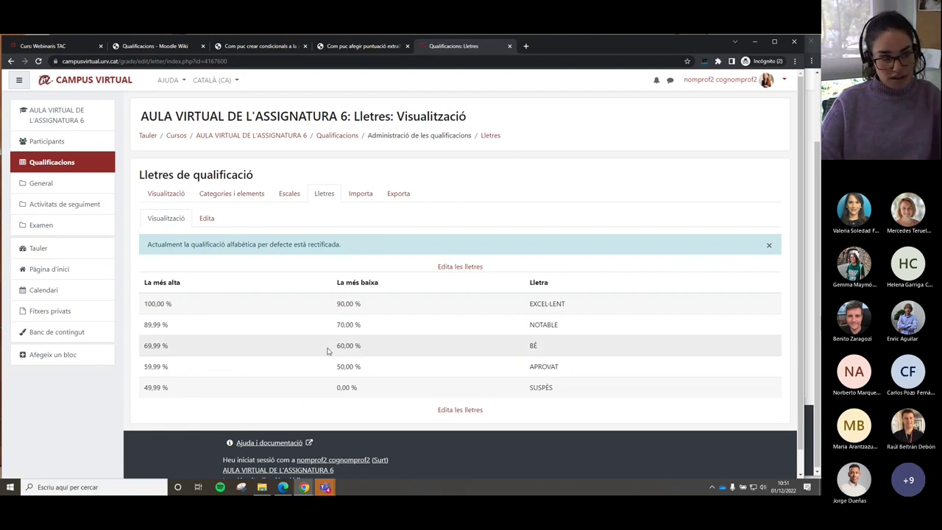